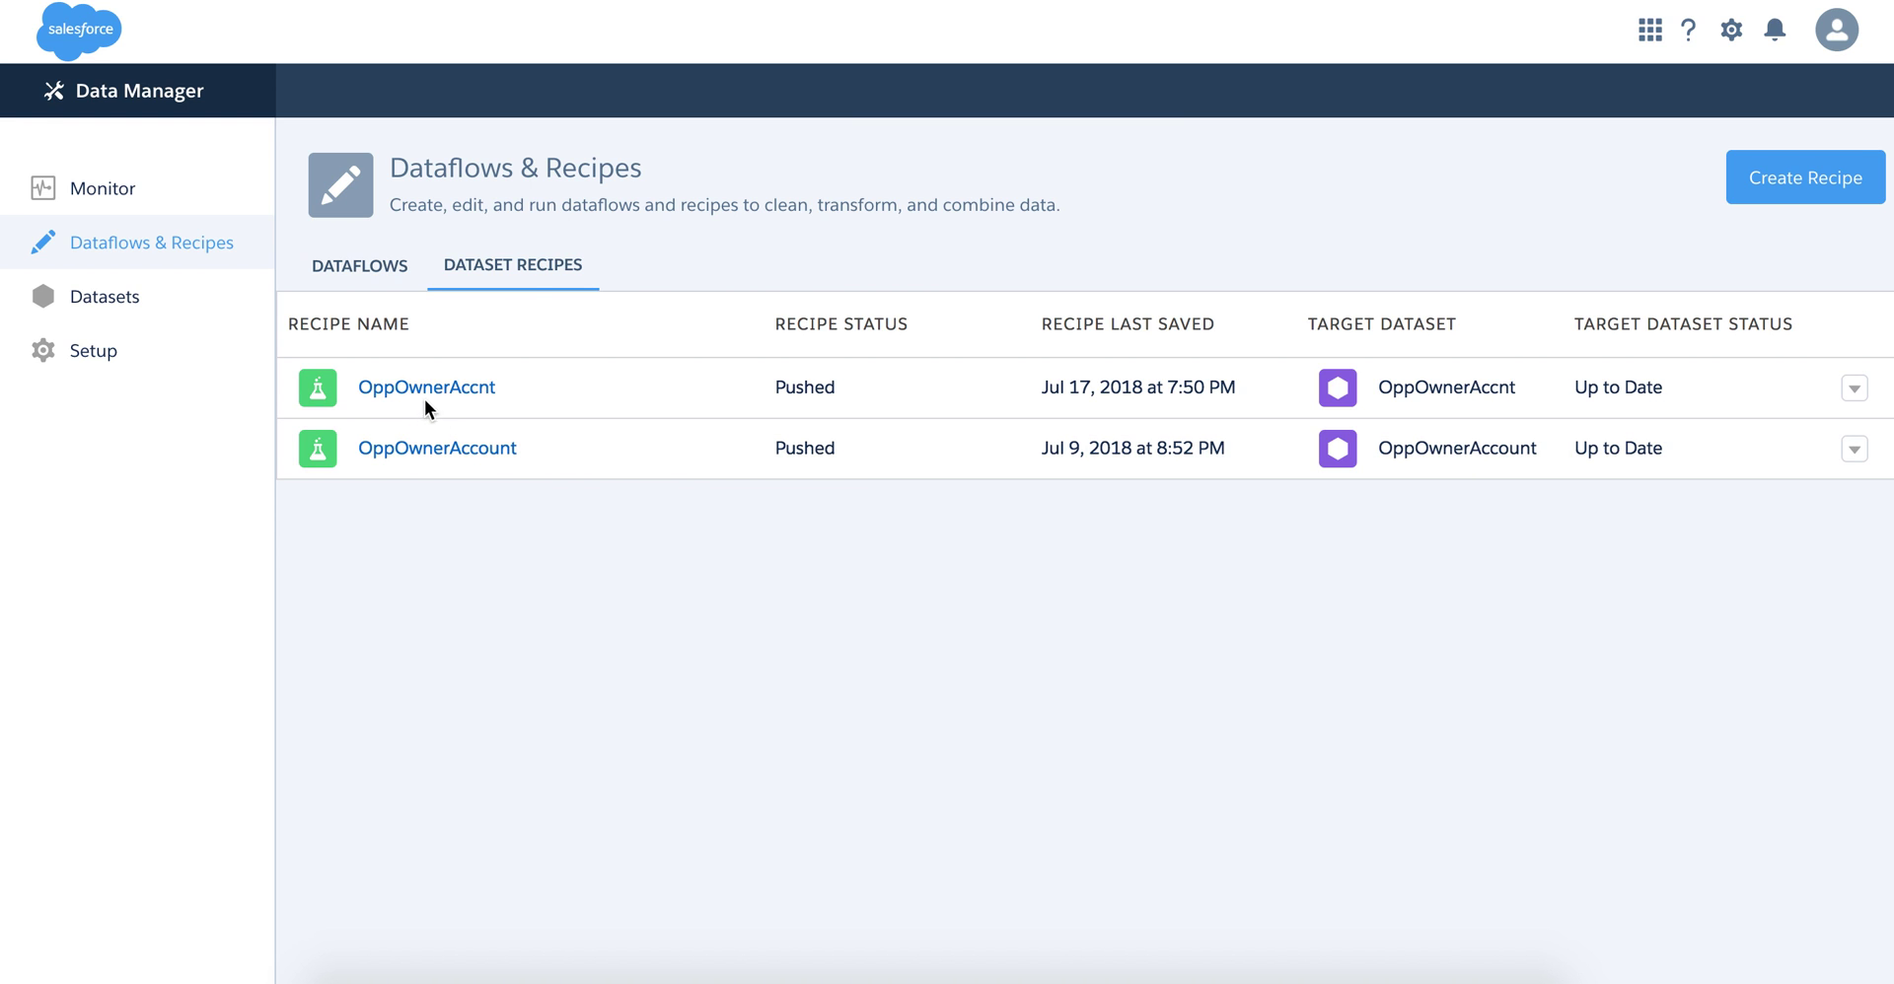
Open the OppOwnerAccnt recipe from the Dataset Recipes list to load its preview
click(449, 391)
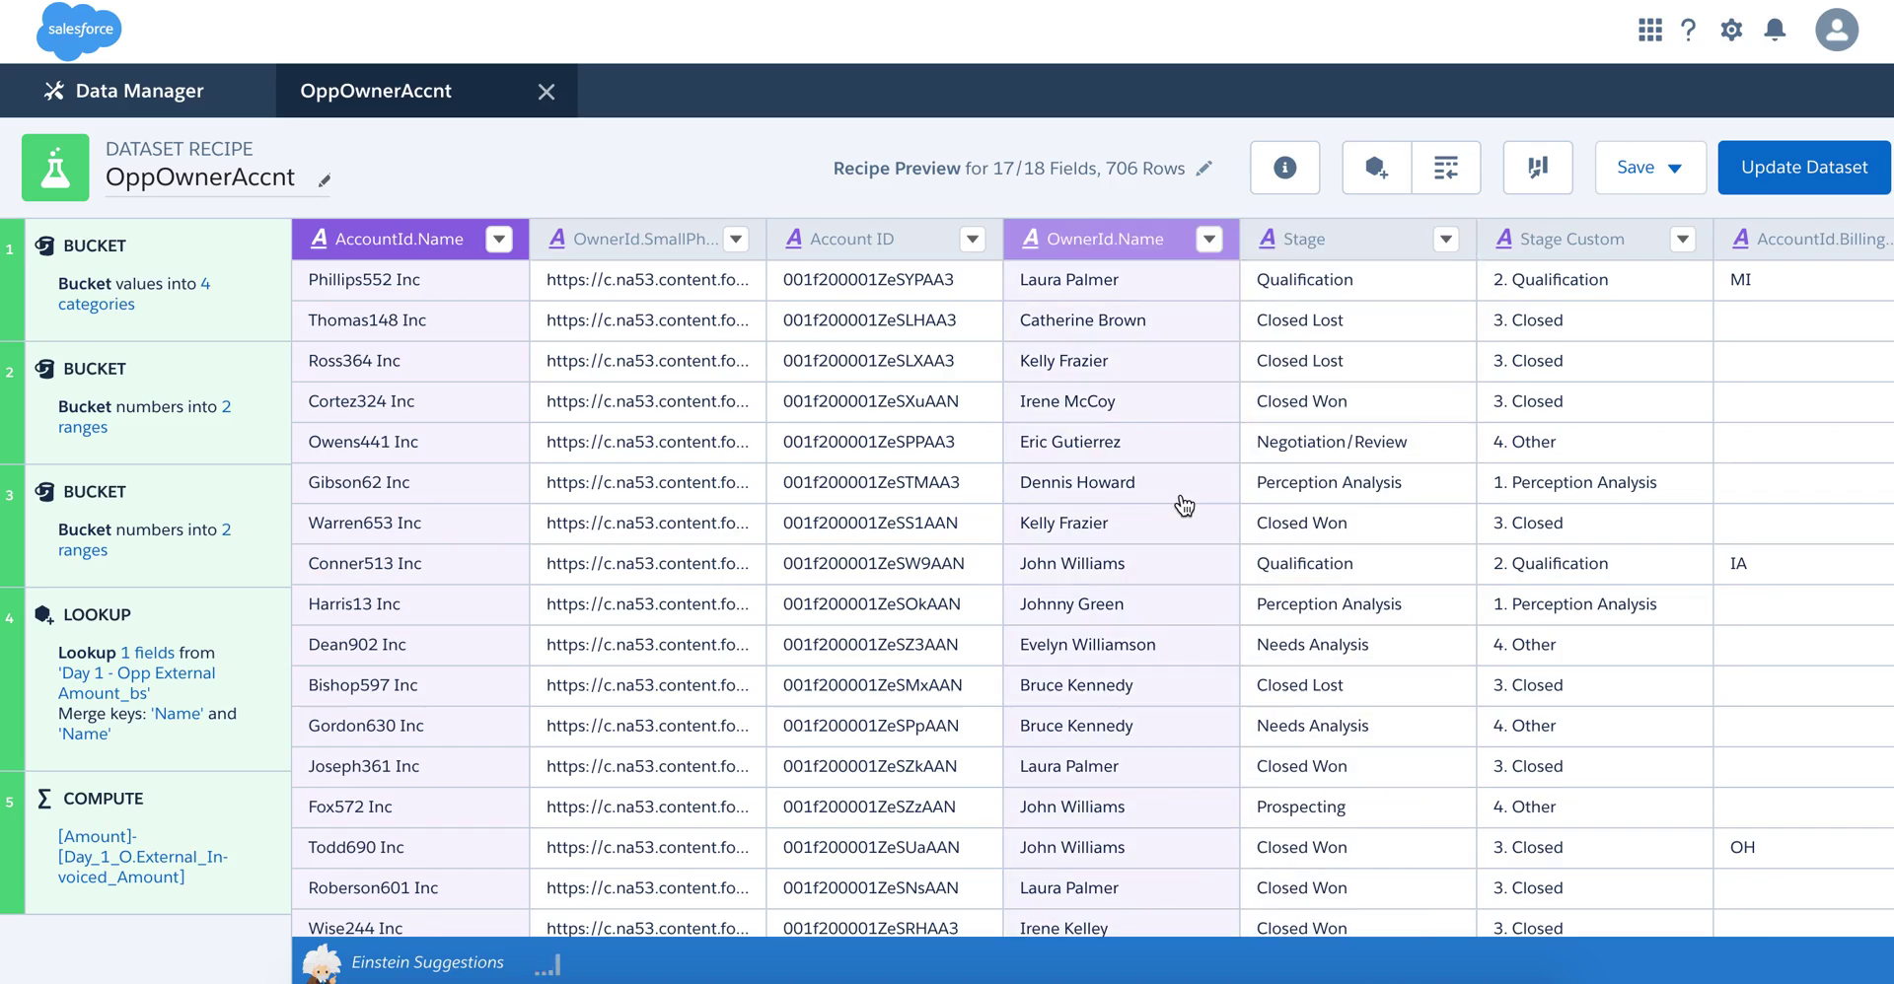
Scroll the recipe preview right to reveal the Close Date, CD_Years and CD_Qtrs columns
scroll(1189, 508, right, 10)
scroll(1189, 508, left, 10)
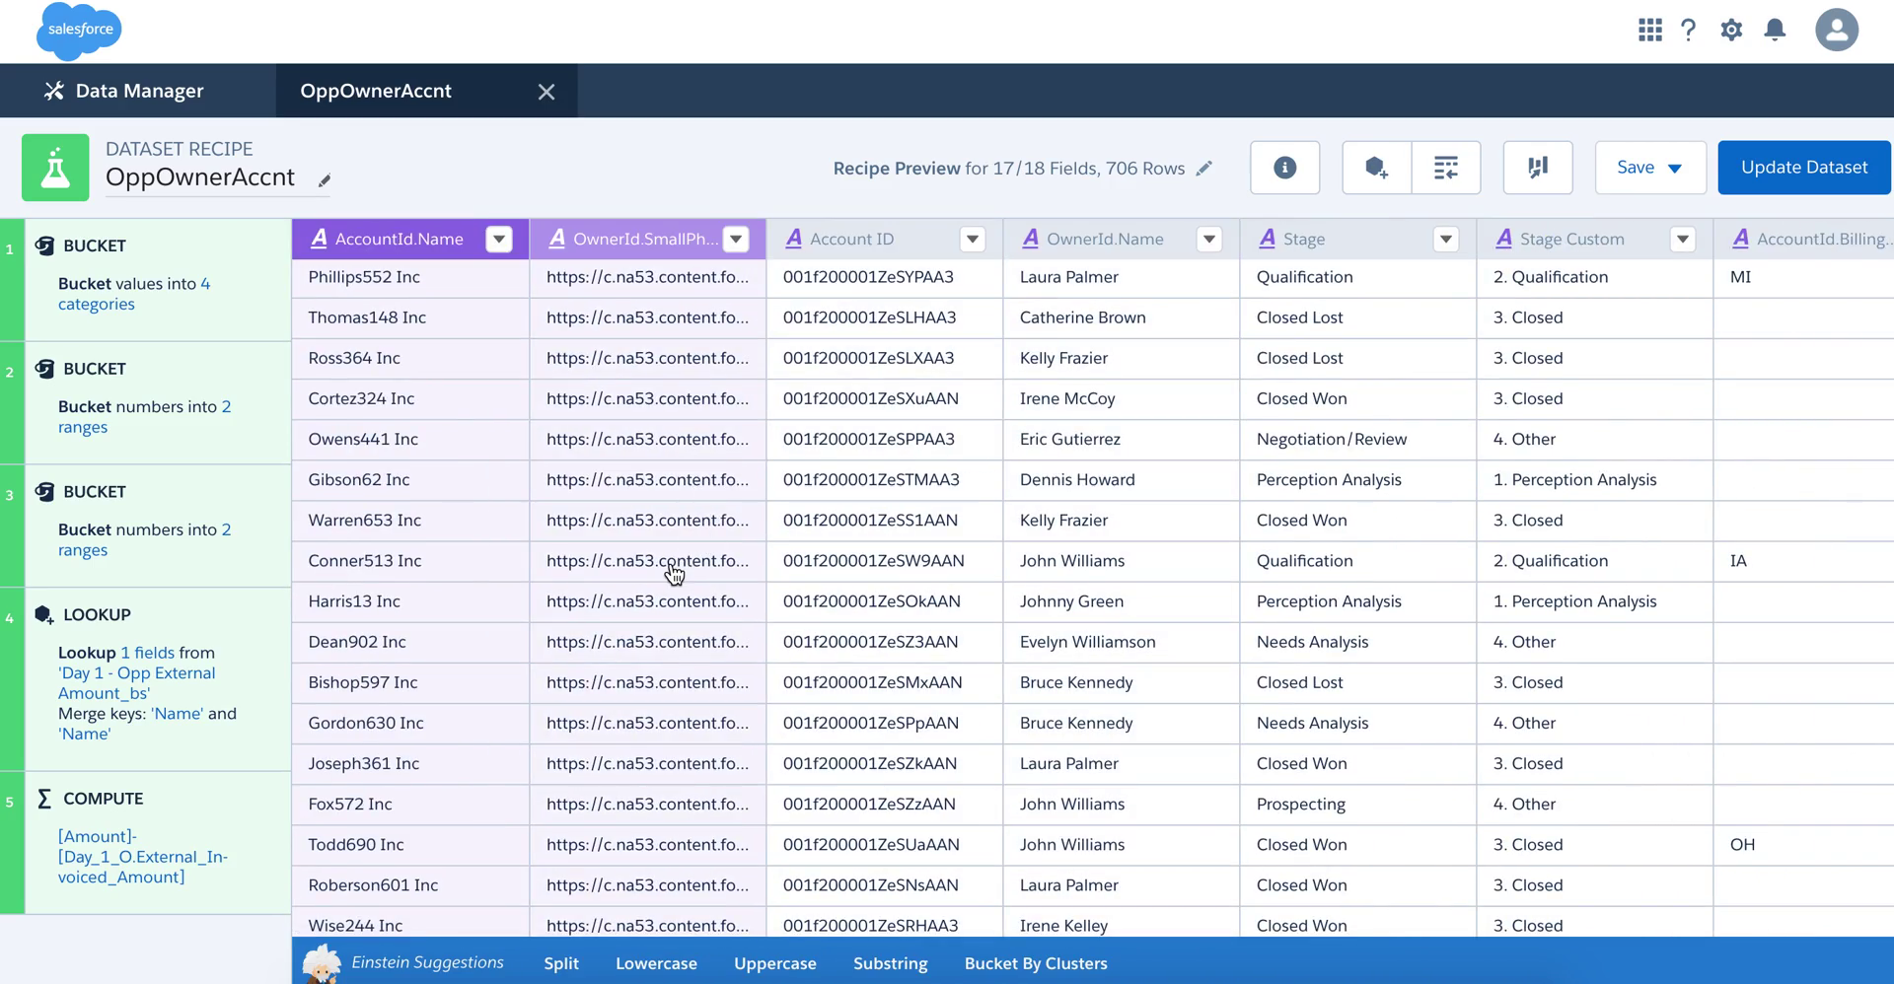
scroll(670, 562, right, 10)
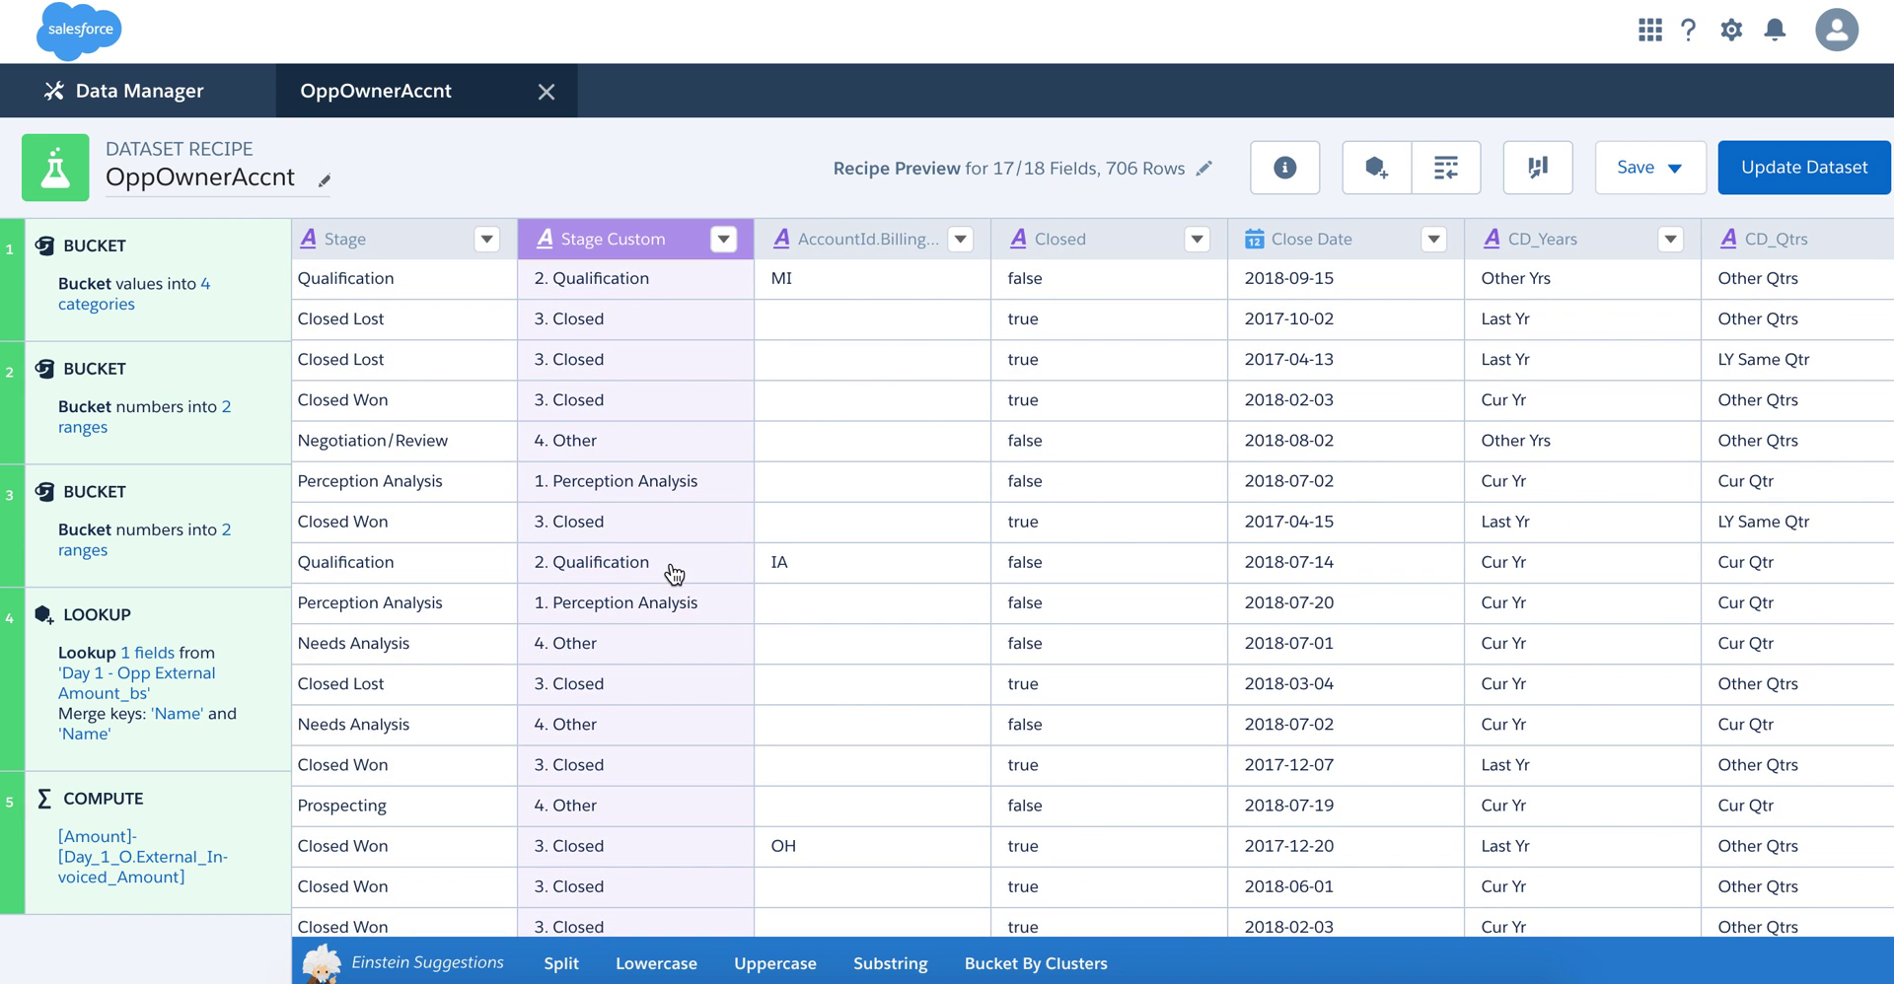
scroll(1134, 570, right, 3)
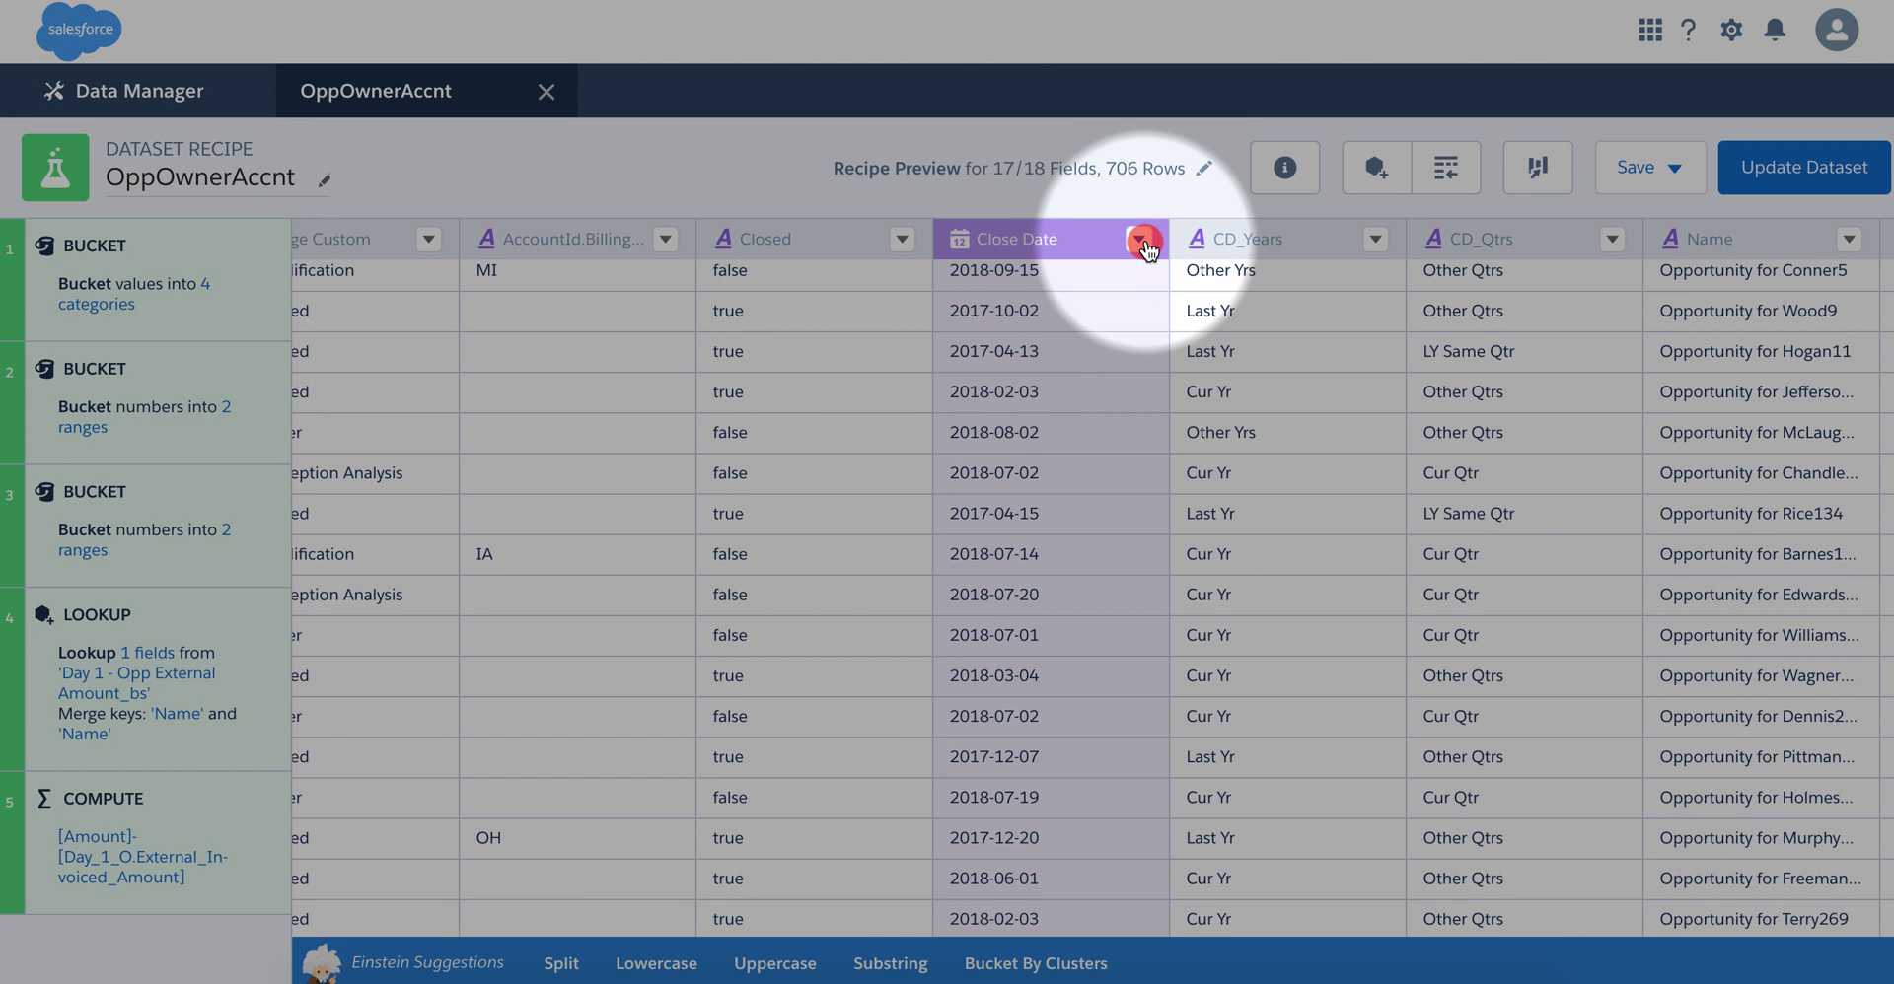
Start a Bucket transformation on the Close Date column using relative date ranges
click(1139, 240)
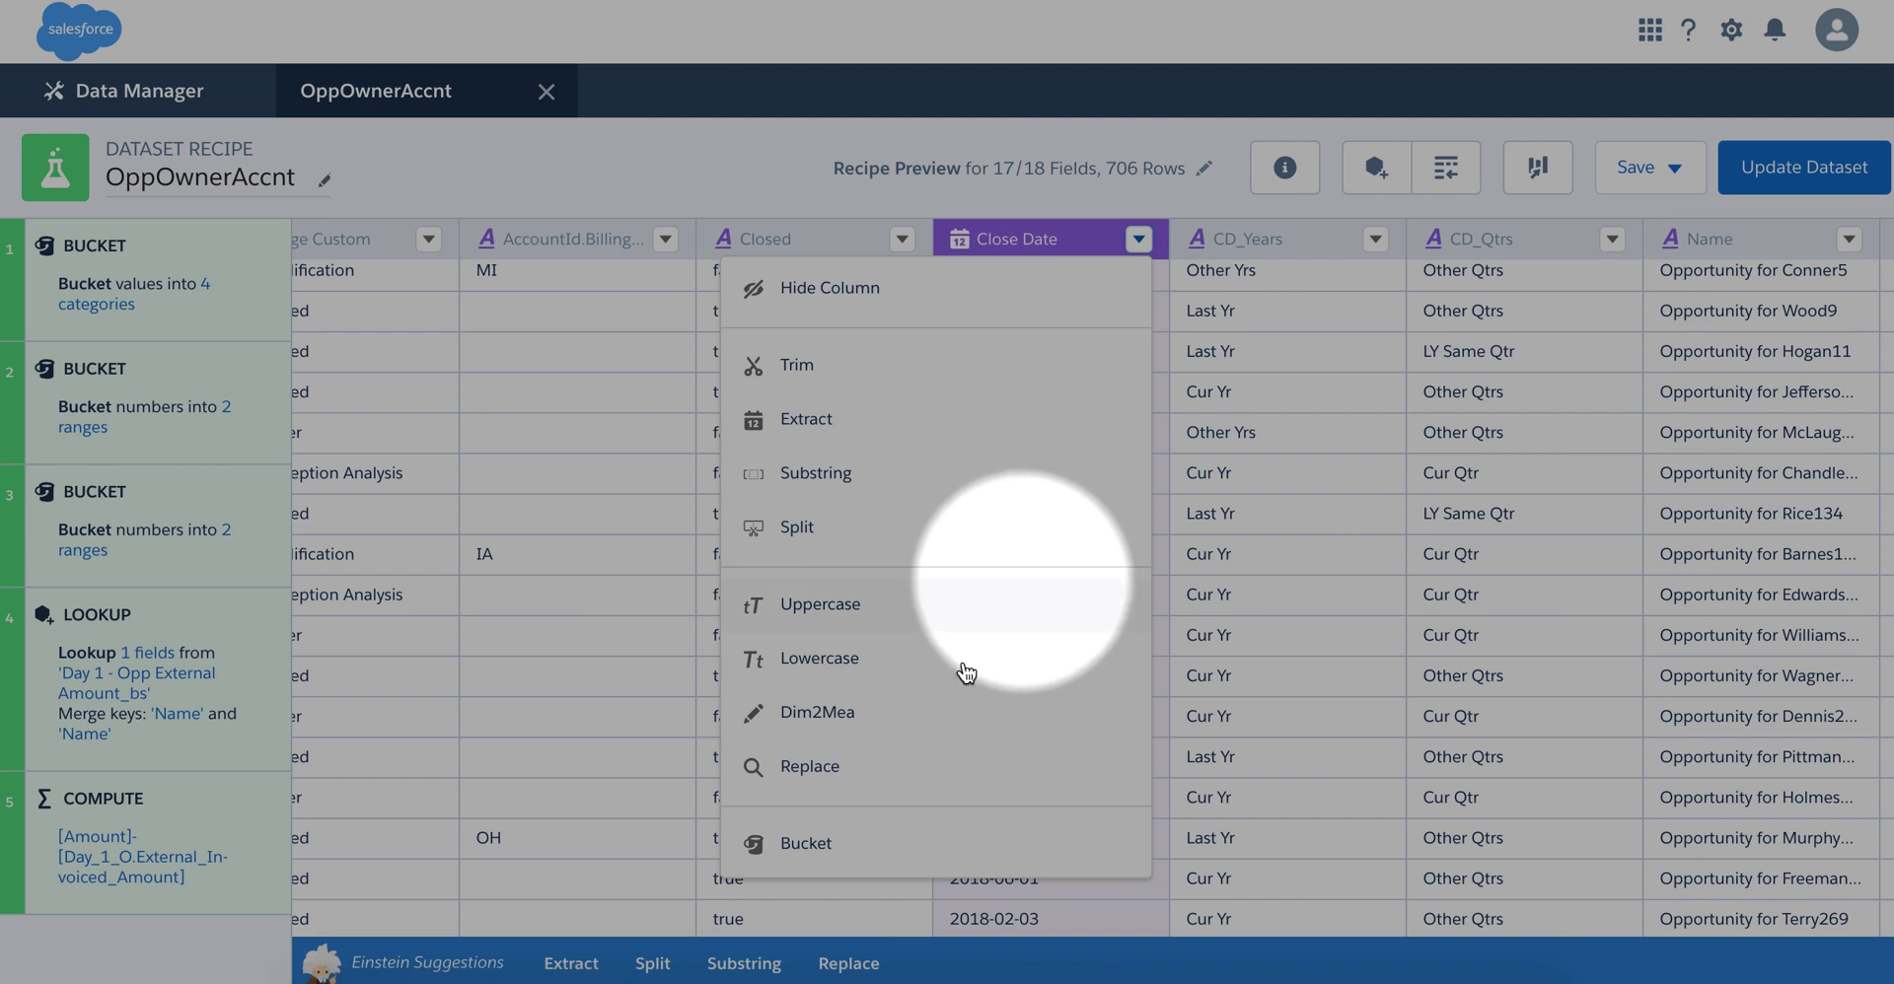
click(811, 846)
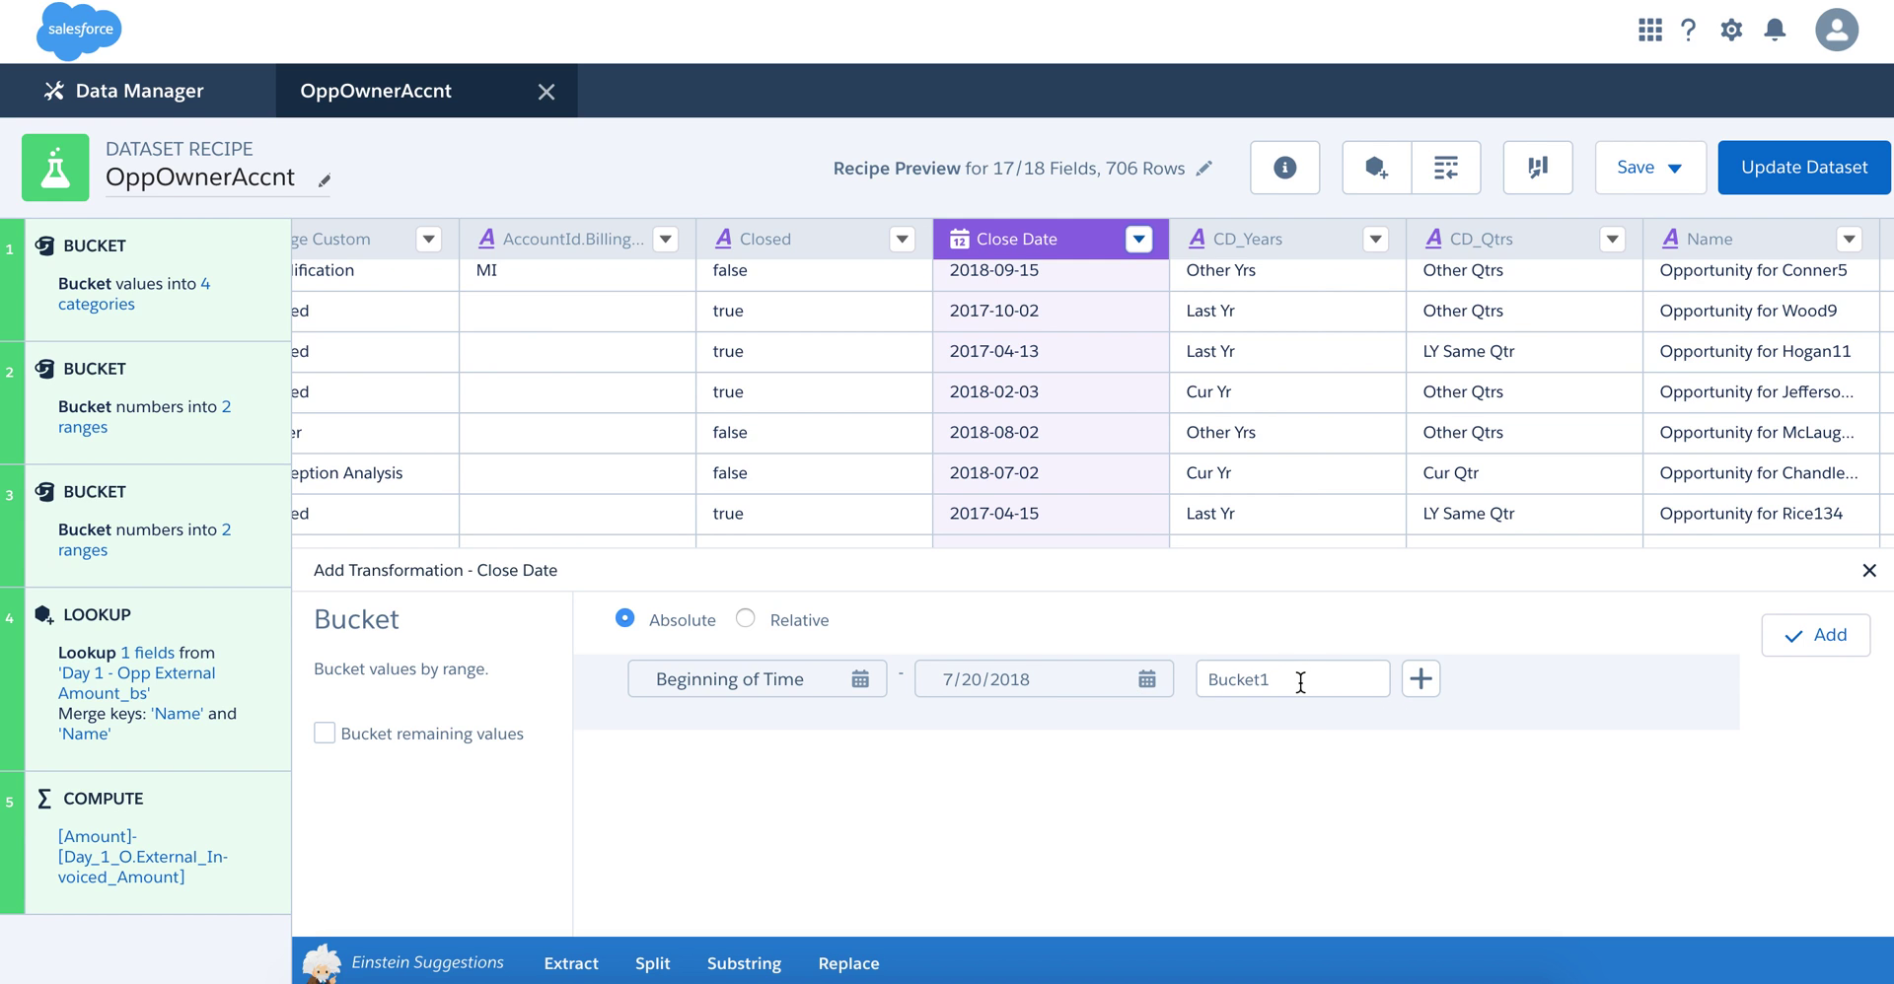
click(745, 618)
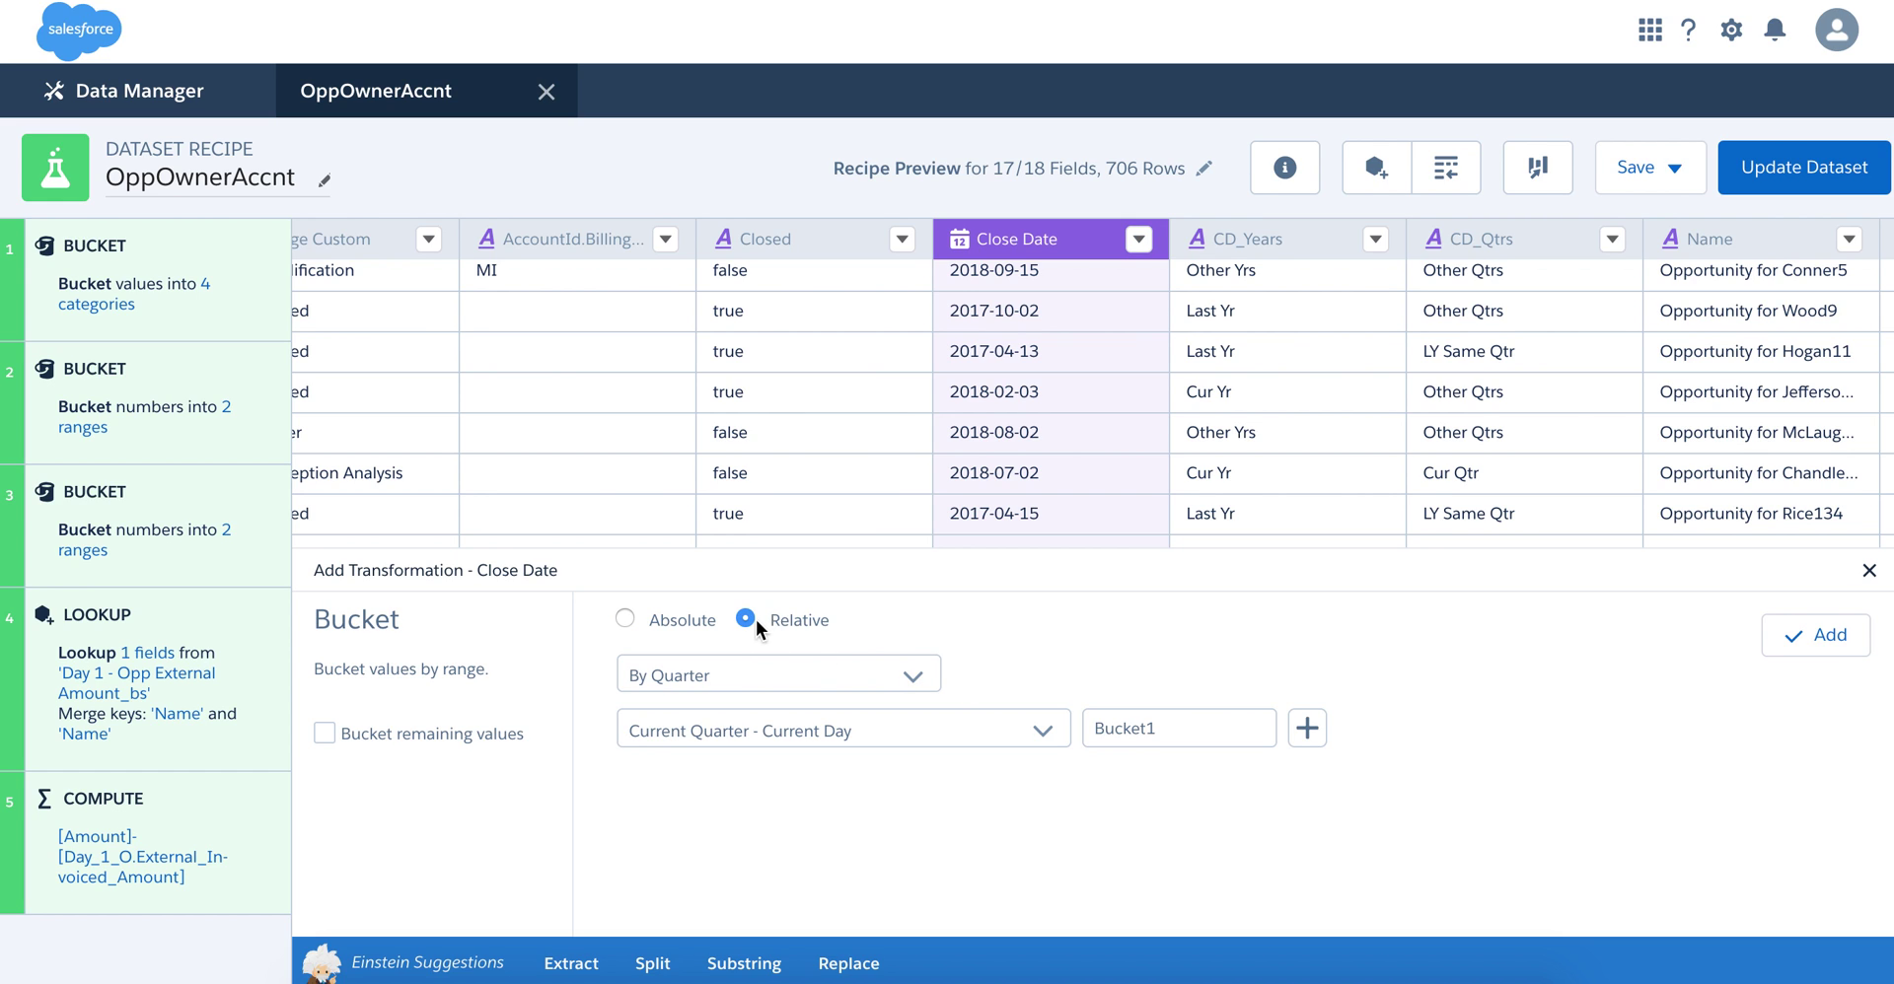
Set the relative Close Date buckets to run By Week
click(915, 678)
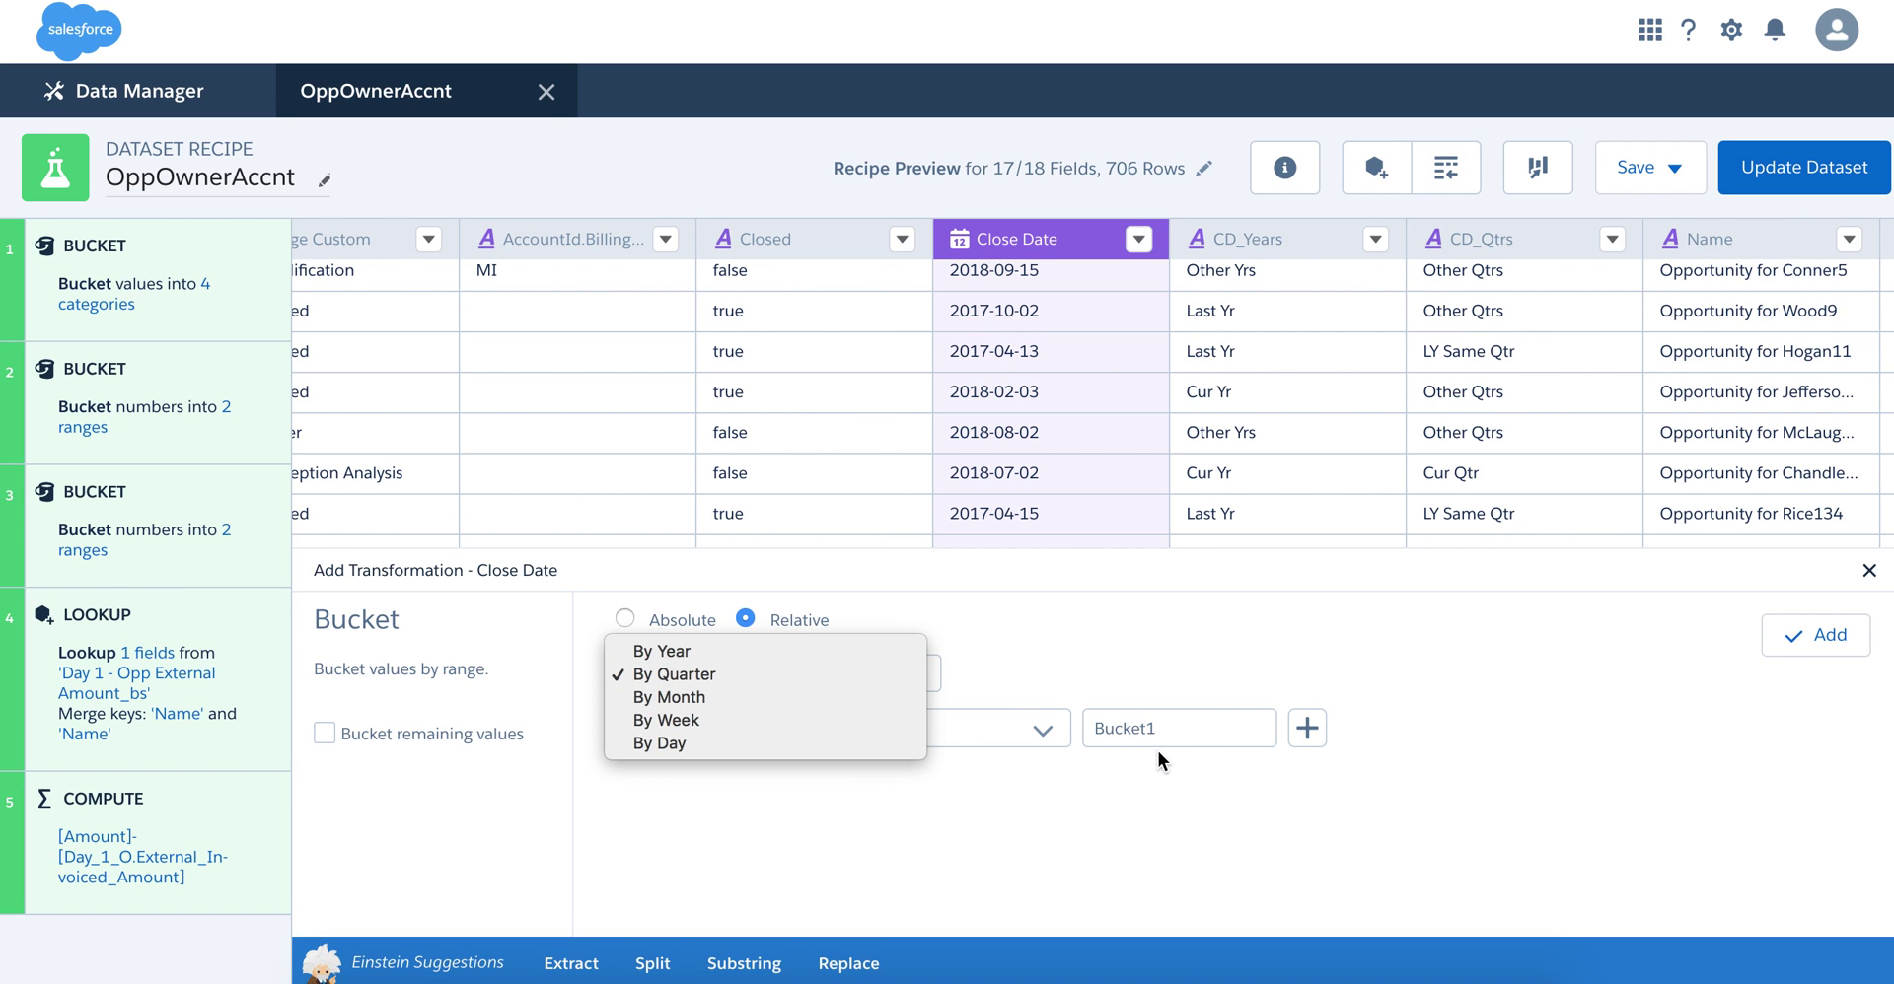
click(1057, 645)
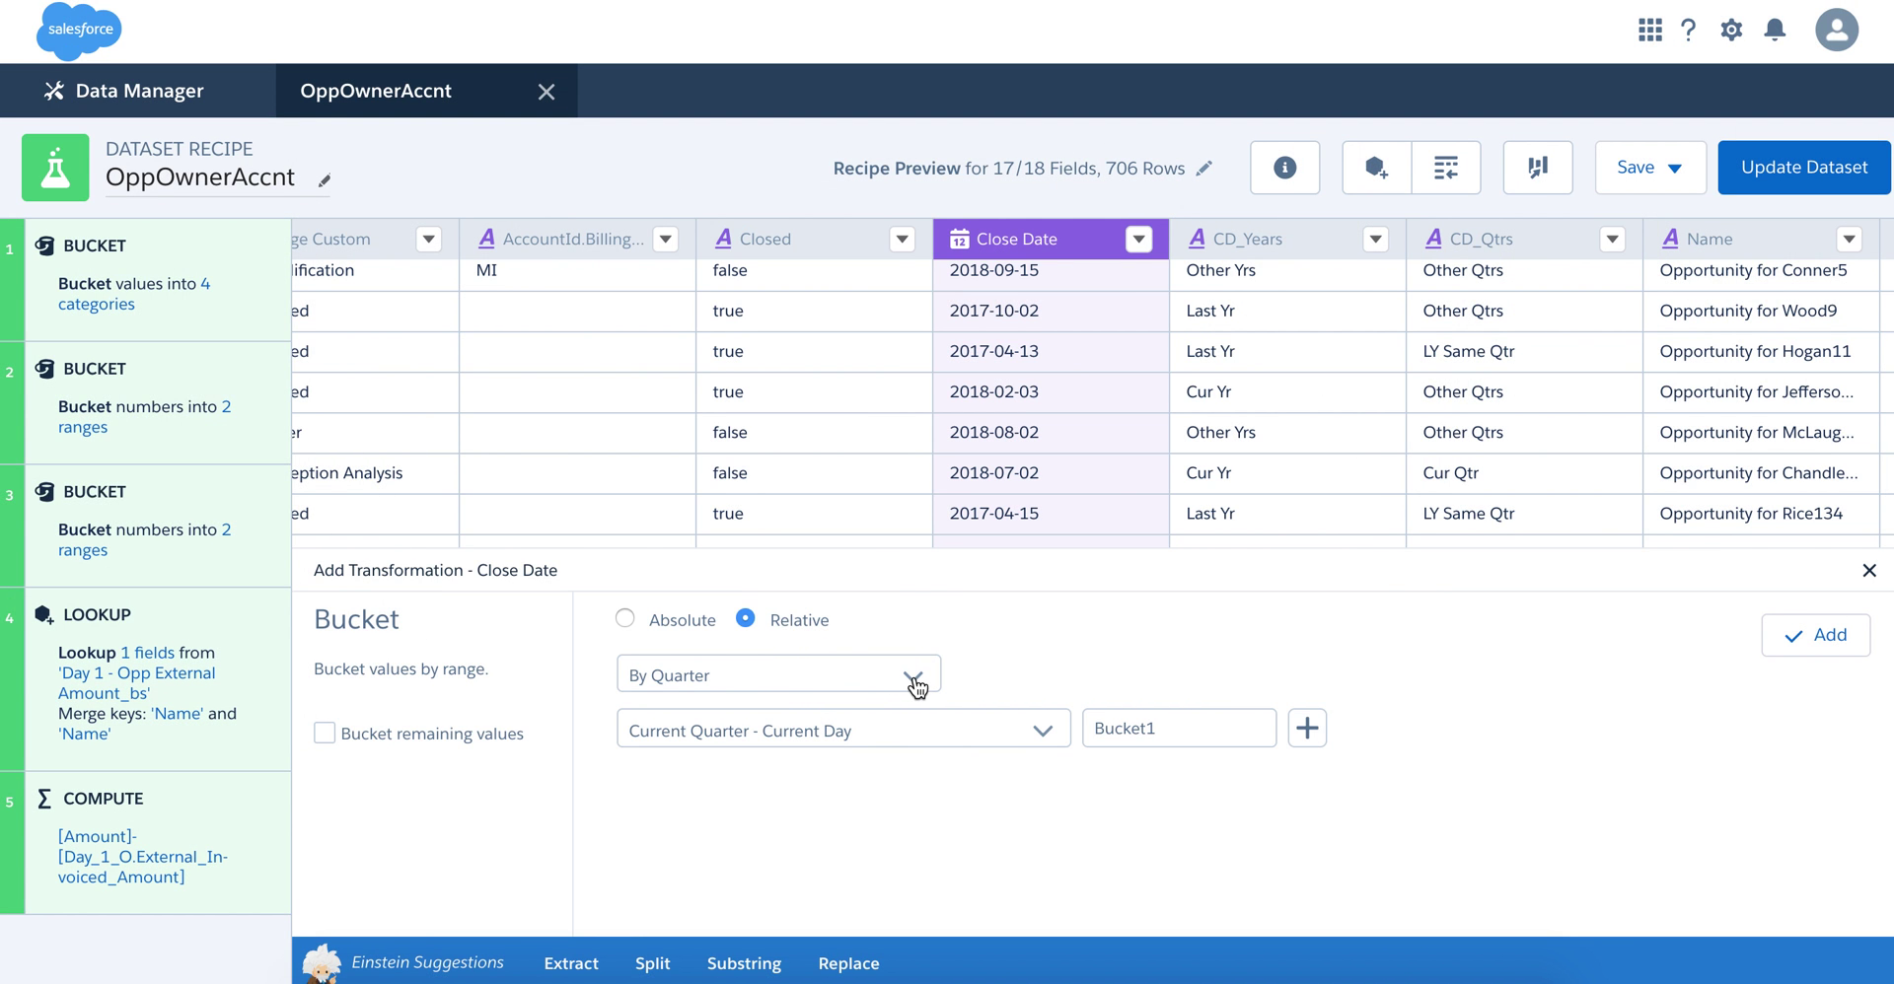
click(915, 681)
click(838, 730)
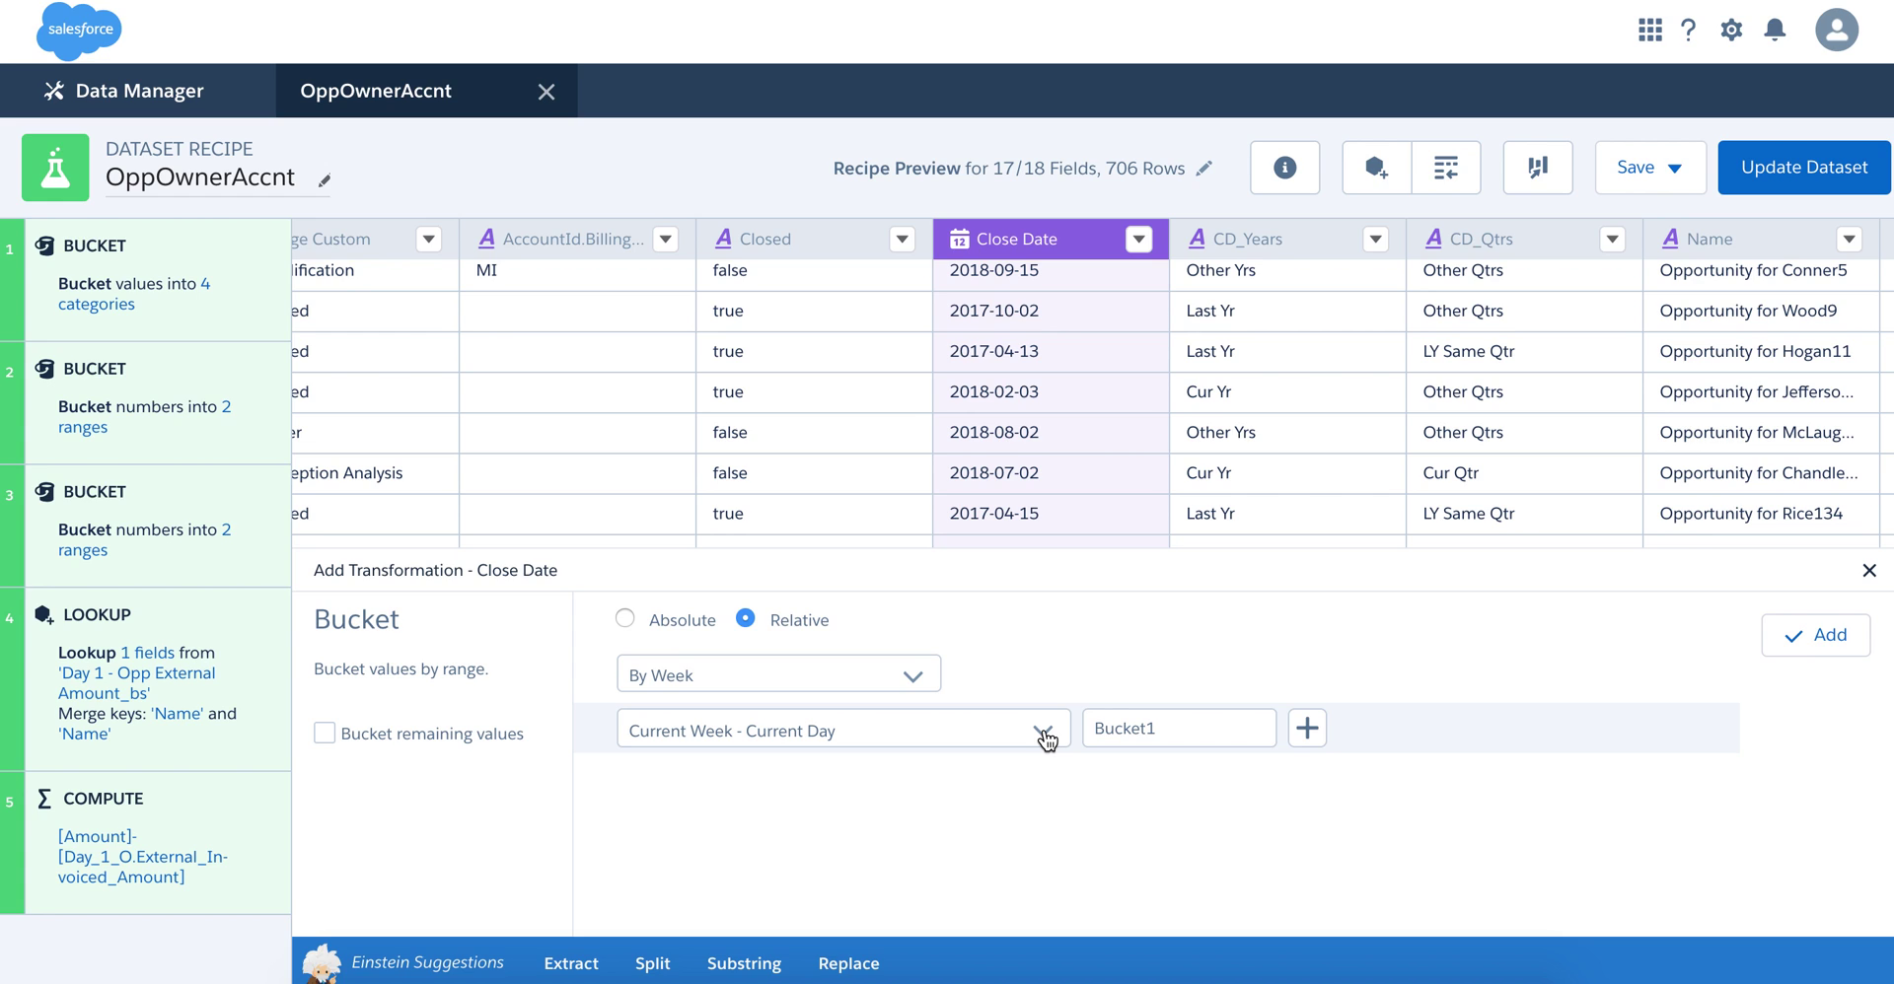
Rename the first bucket to Cur Week and add a second range row
click(1138, 720)
double_click(1137, 727)
text(Cu)
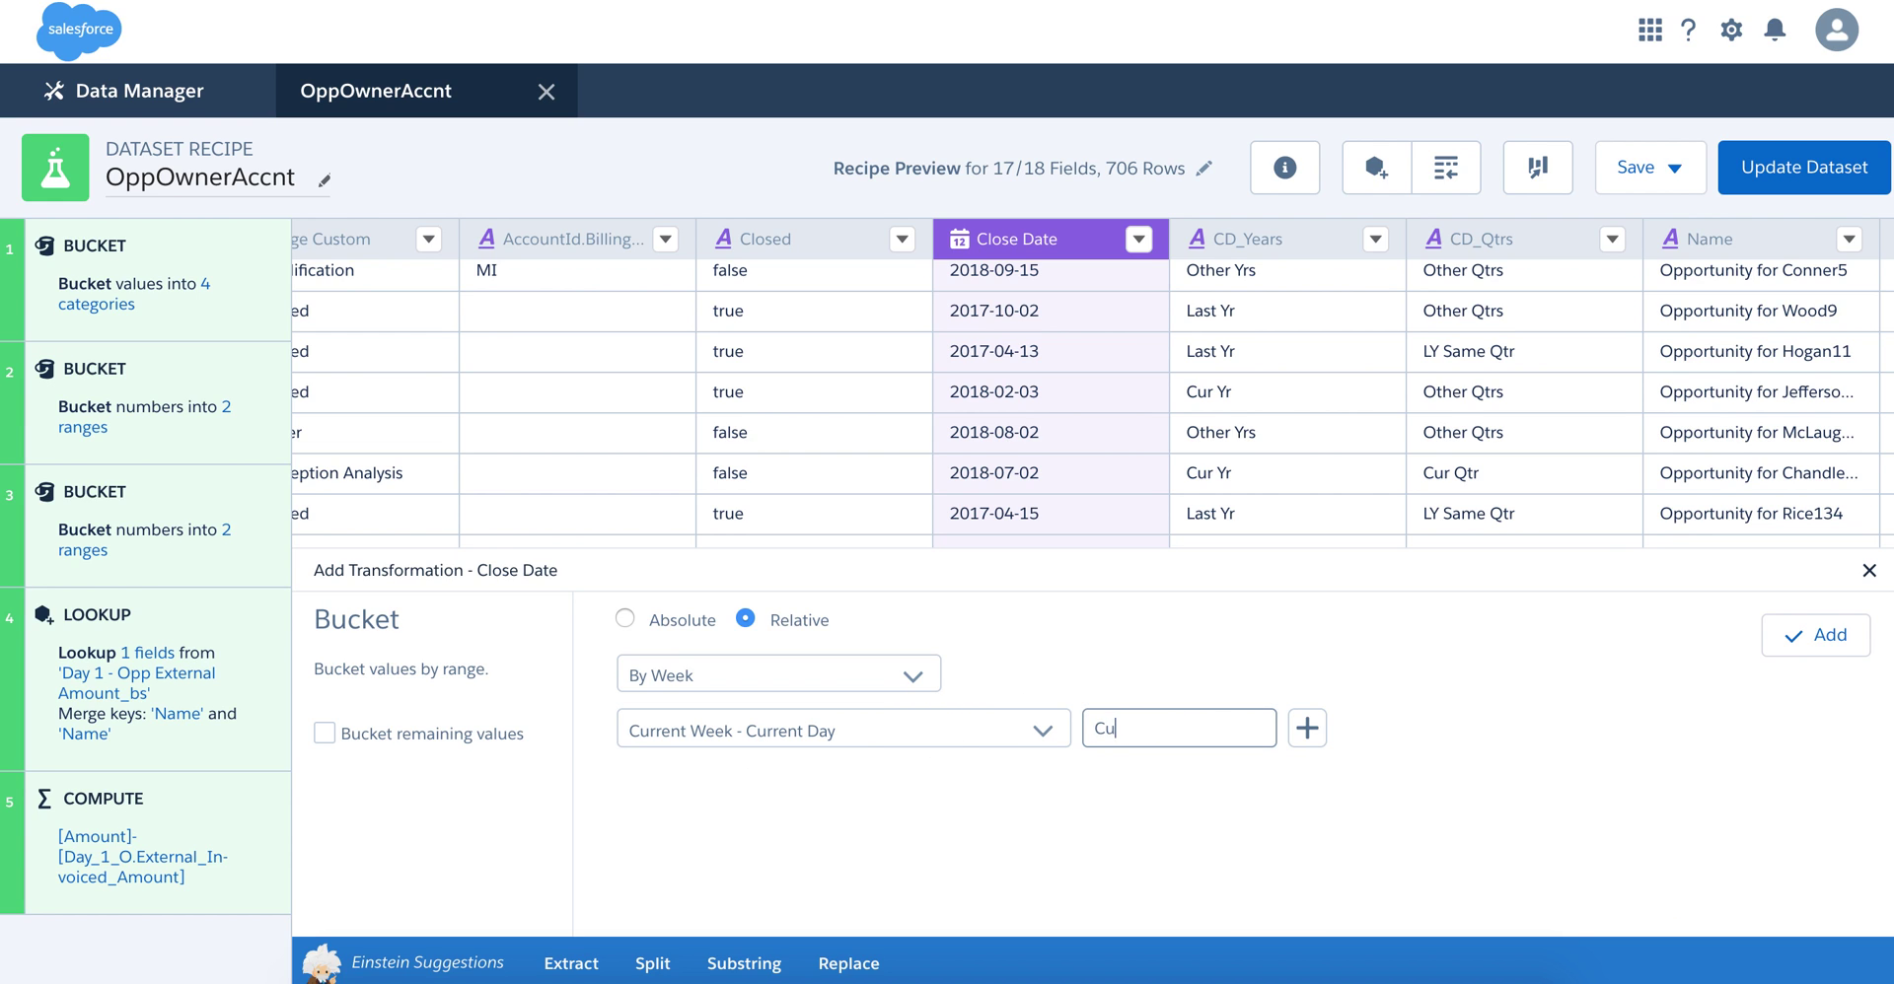
text(r Week)
click(1306, 728)
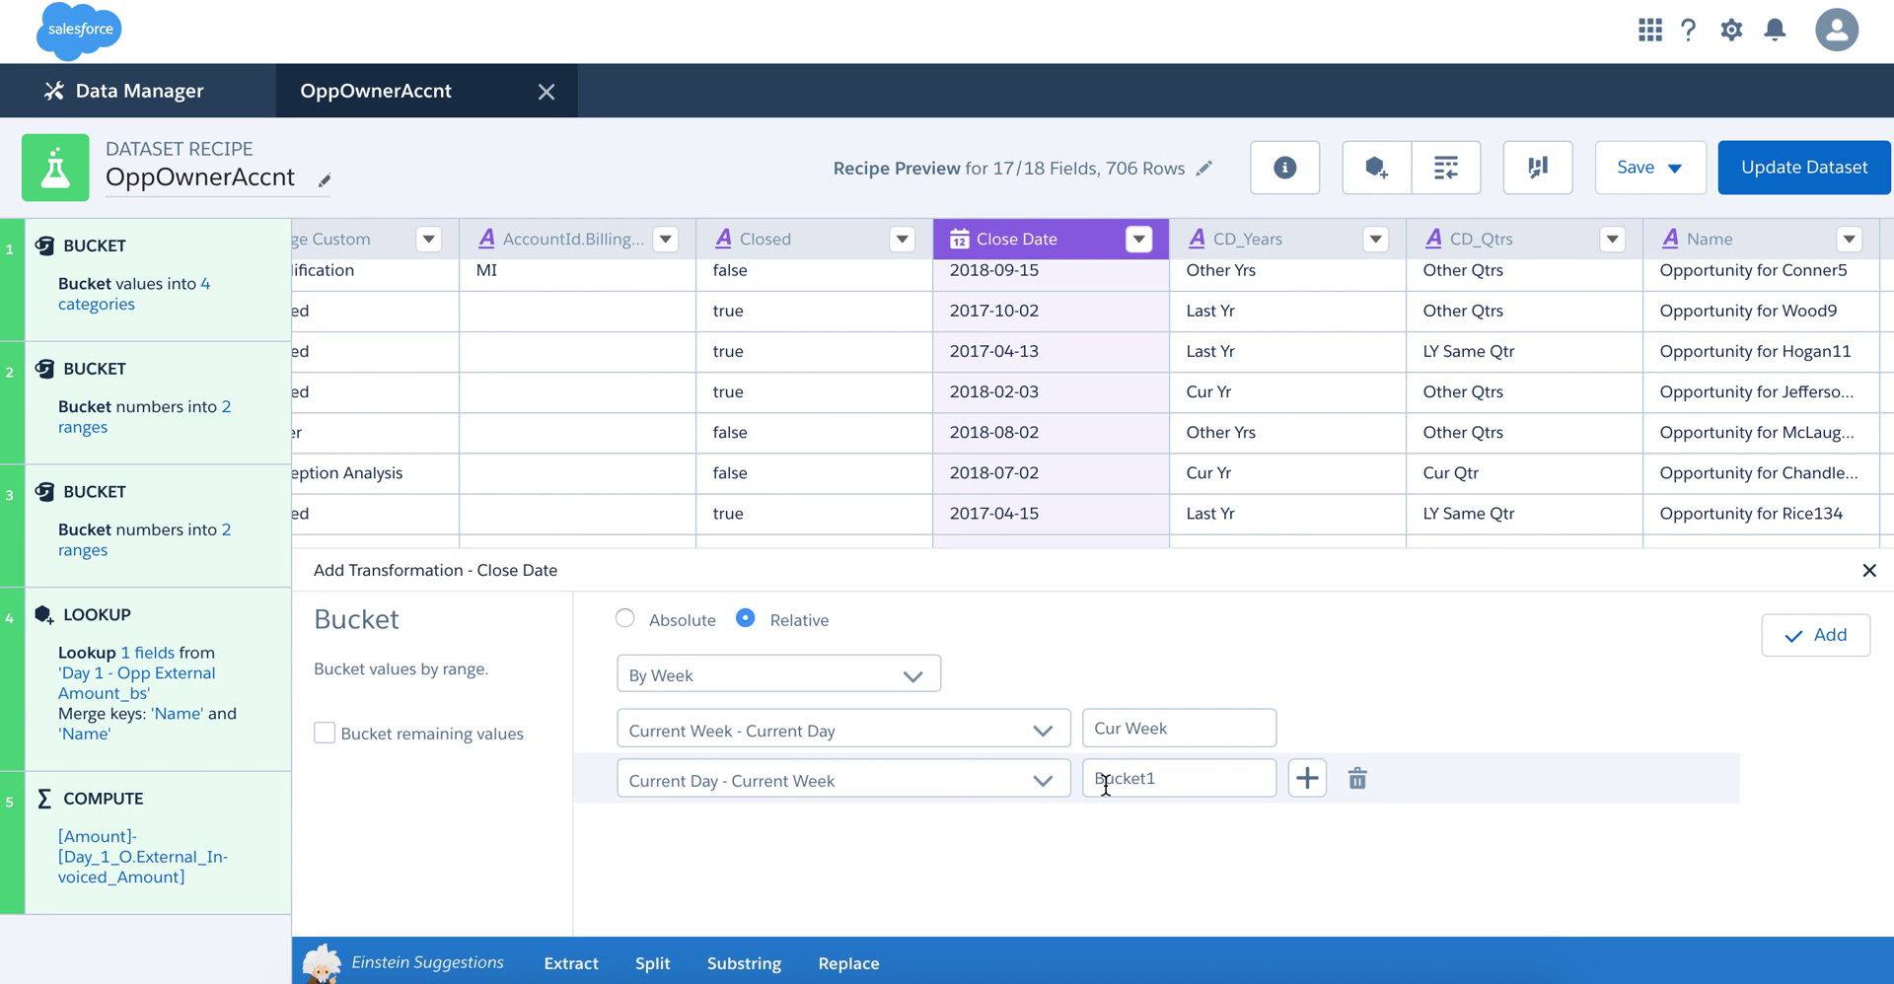
click(1041, 785)
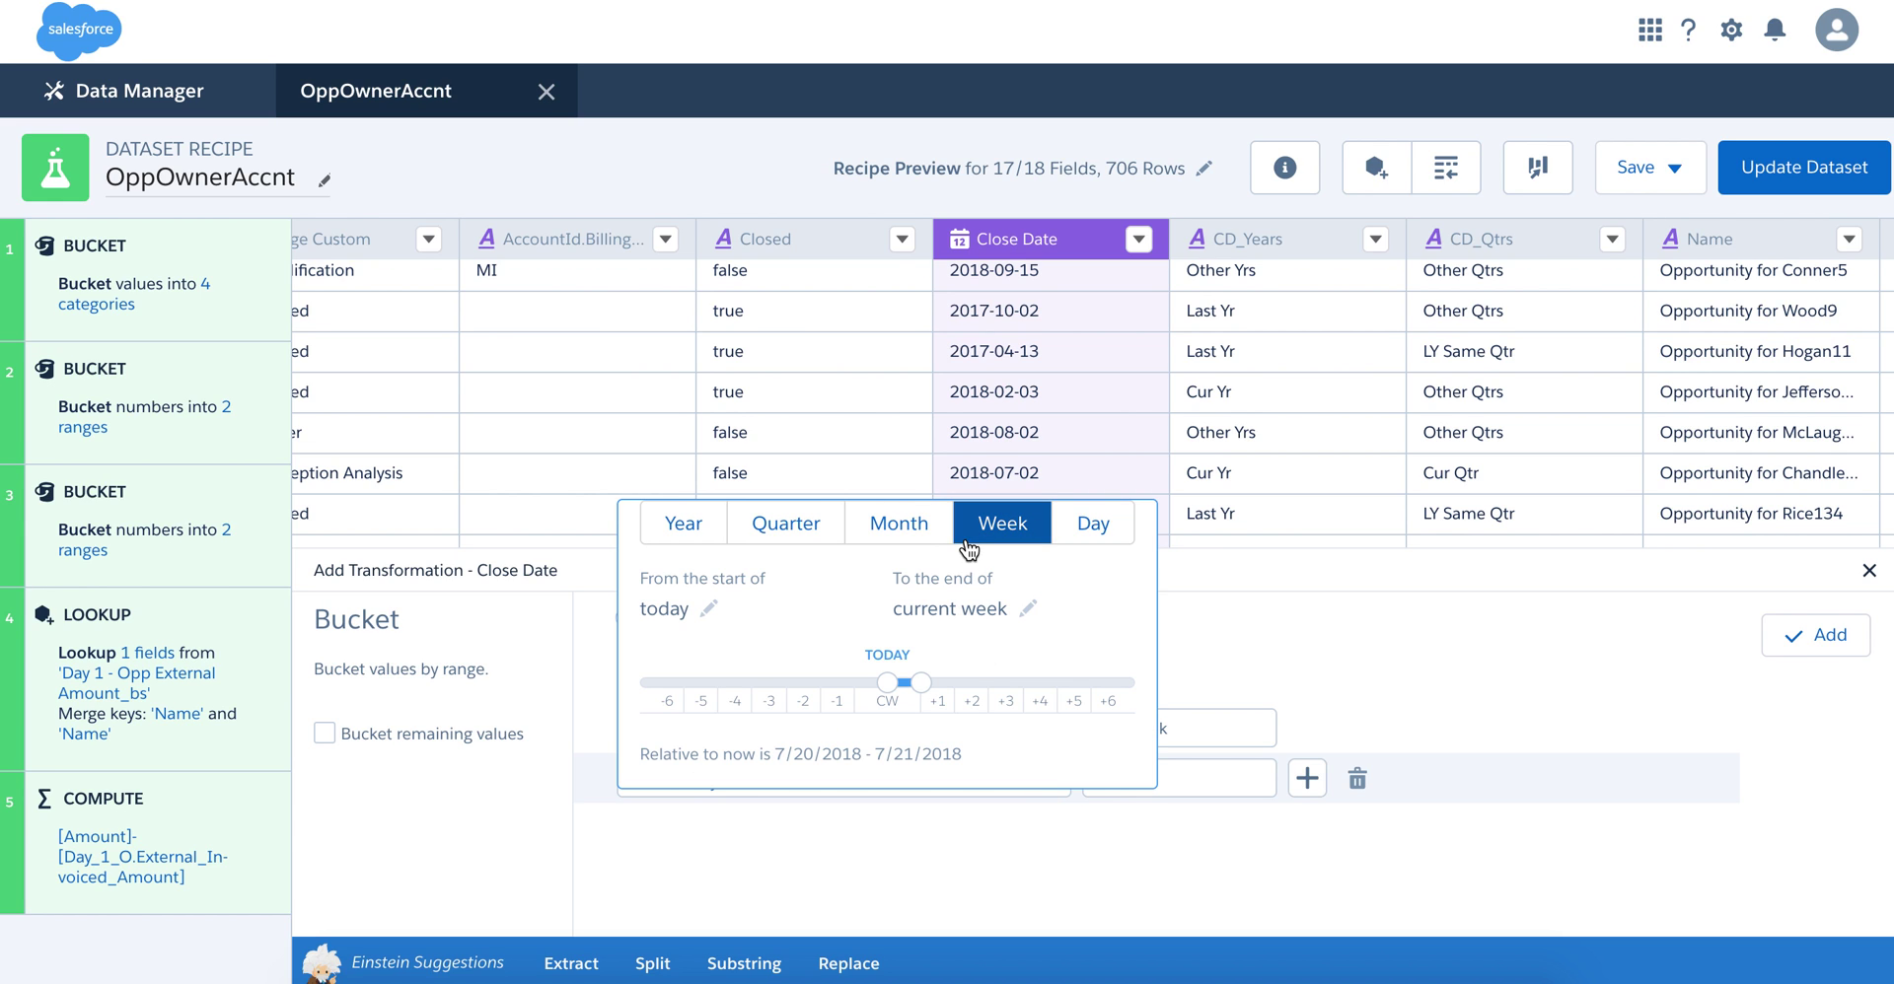
Set the second bucket's range to 1 Week(s) Ago - 1 Week(s) Ago
drag(891, 694, 789, 691)
drag(917, 687, 822, 685)
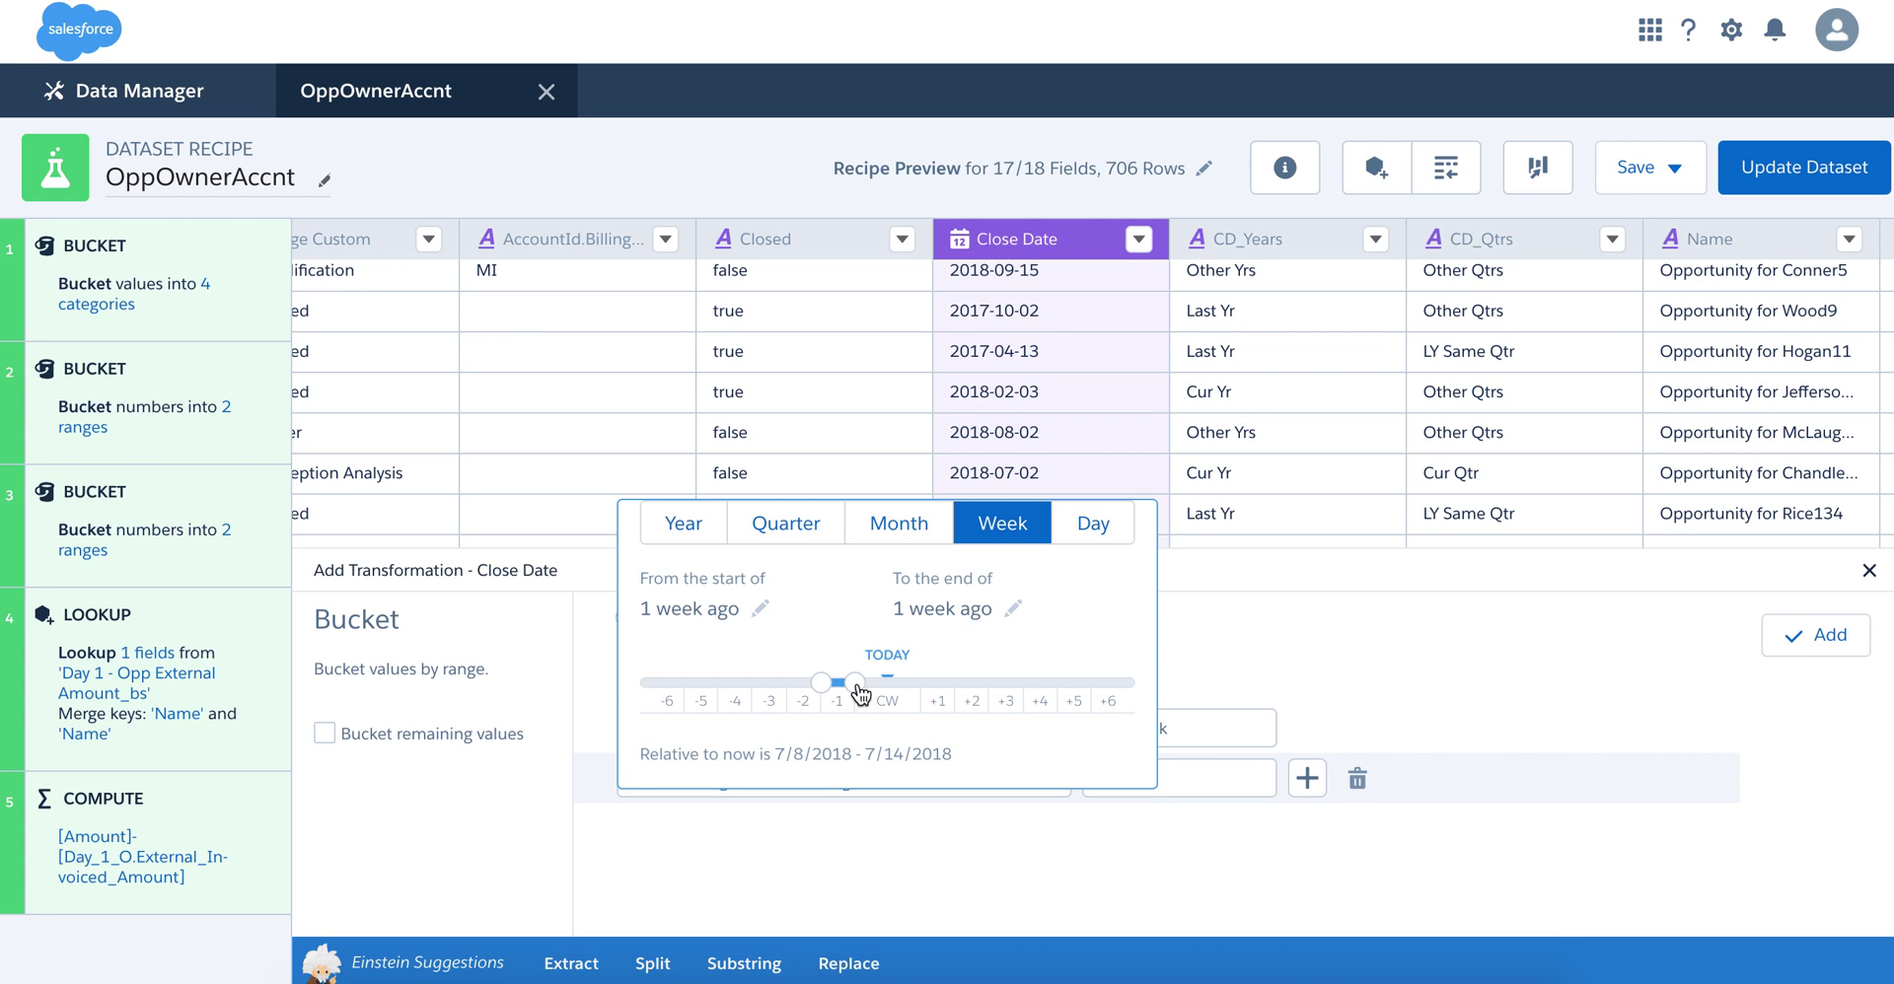
drag(860, 695, 922, 695)
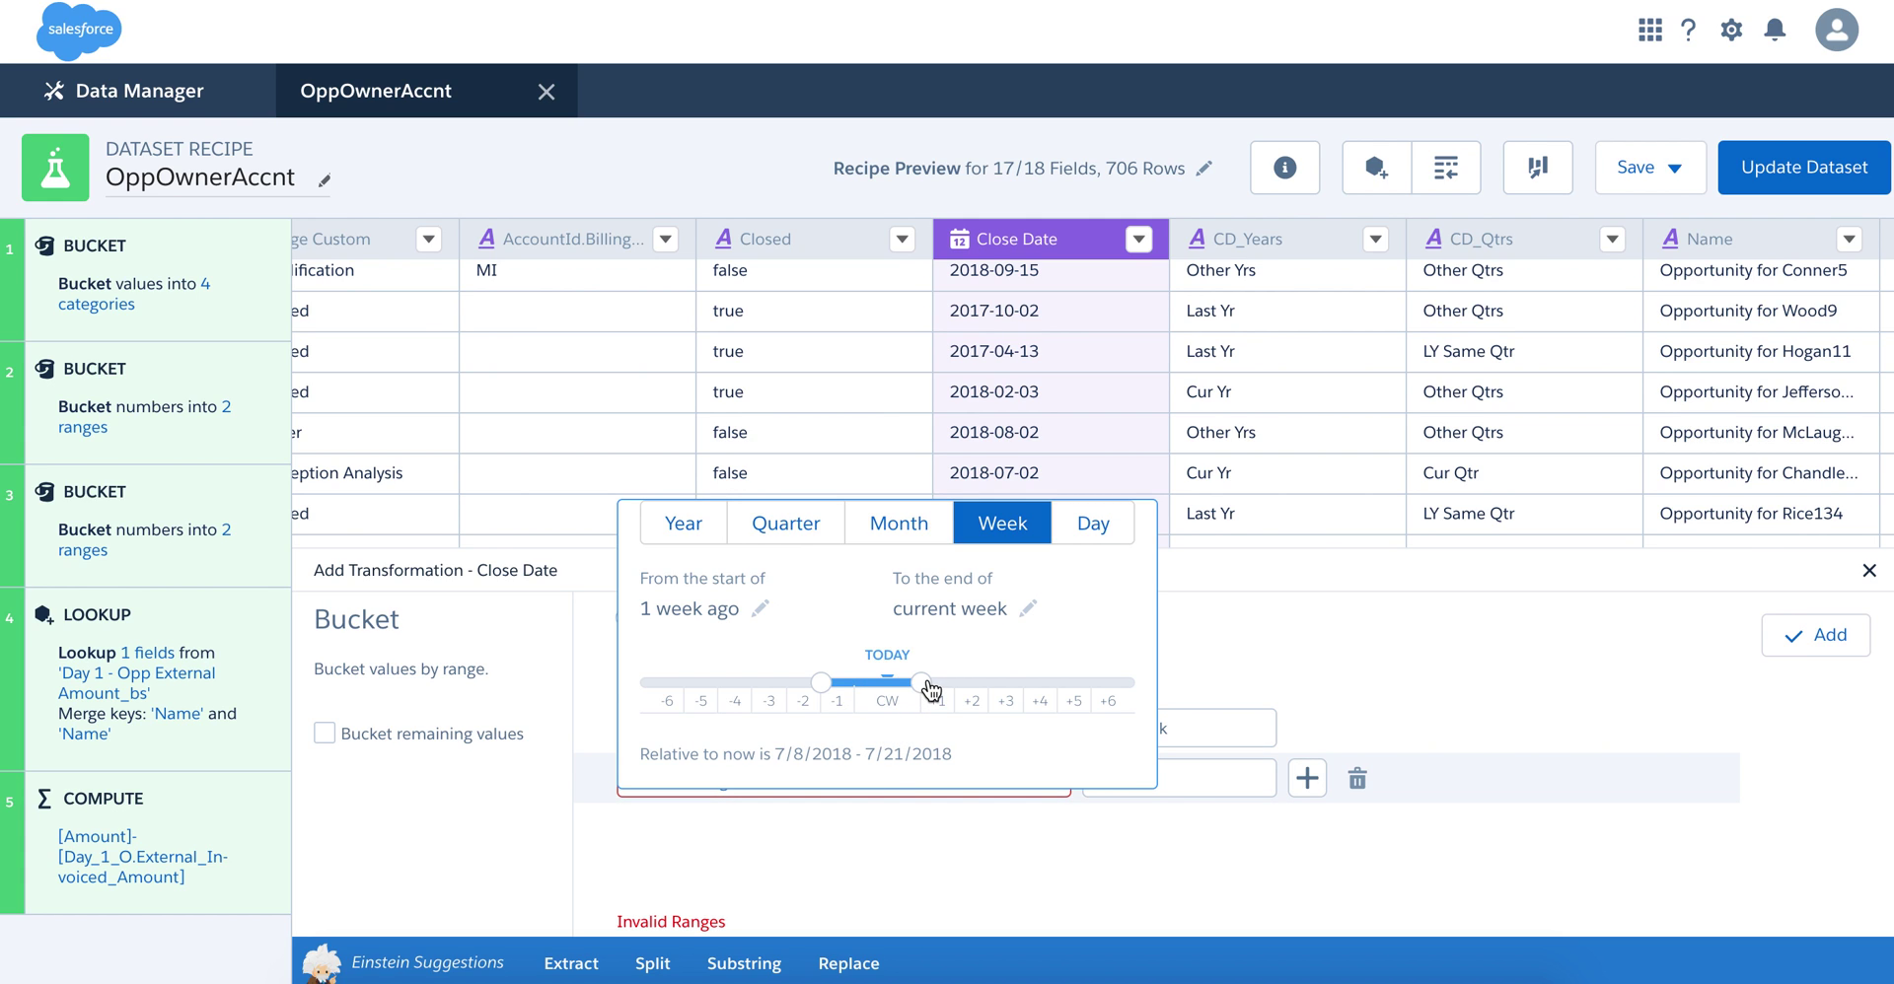
drag(932, 690, 866, 695)
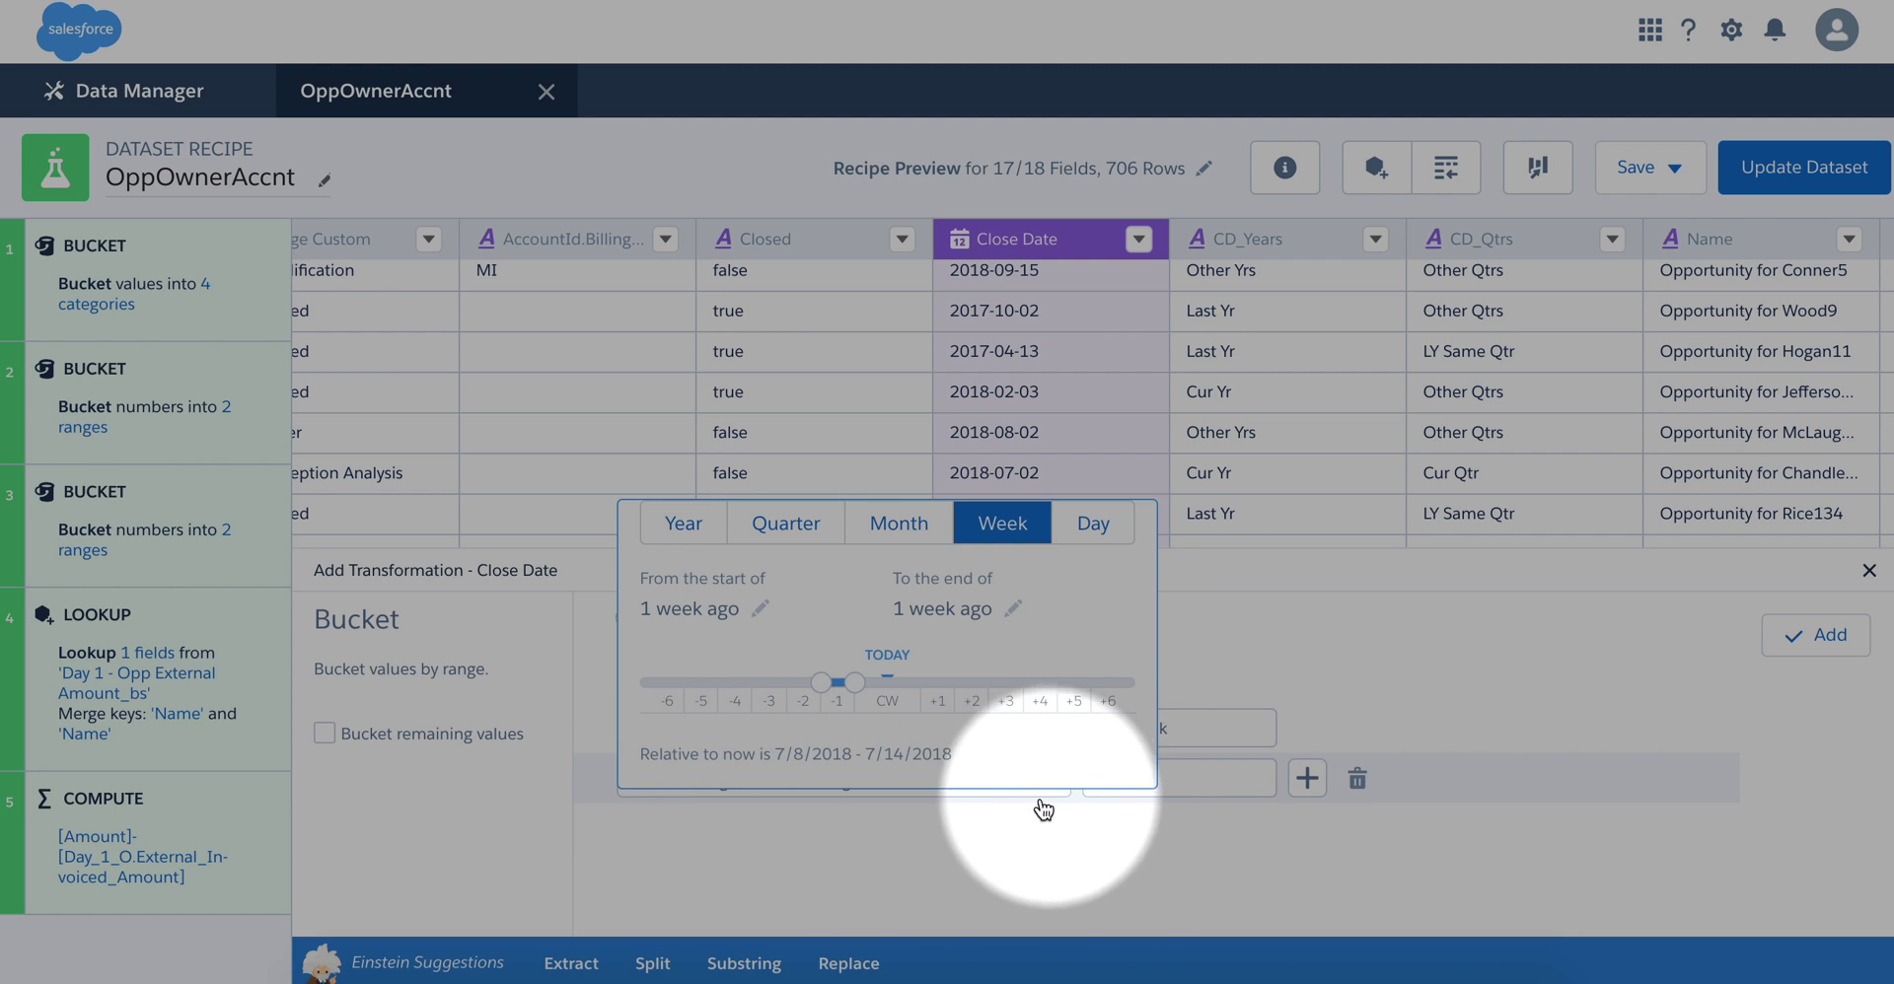
click(967, 795)
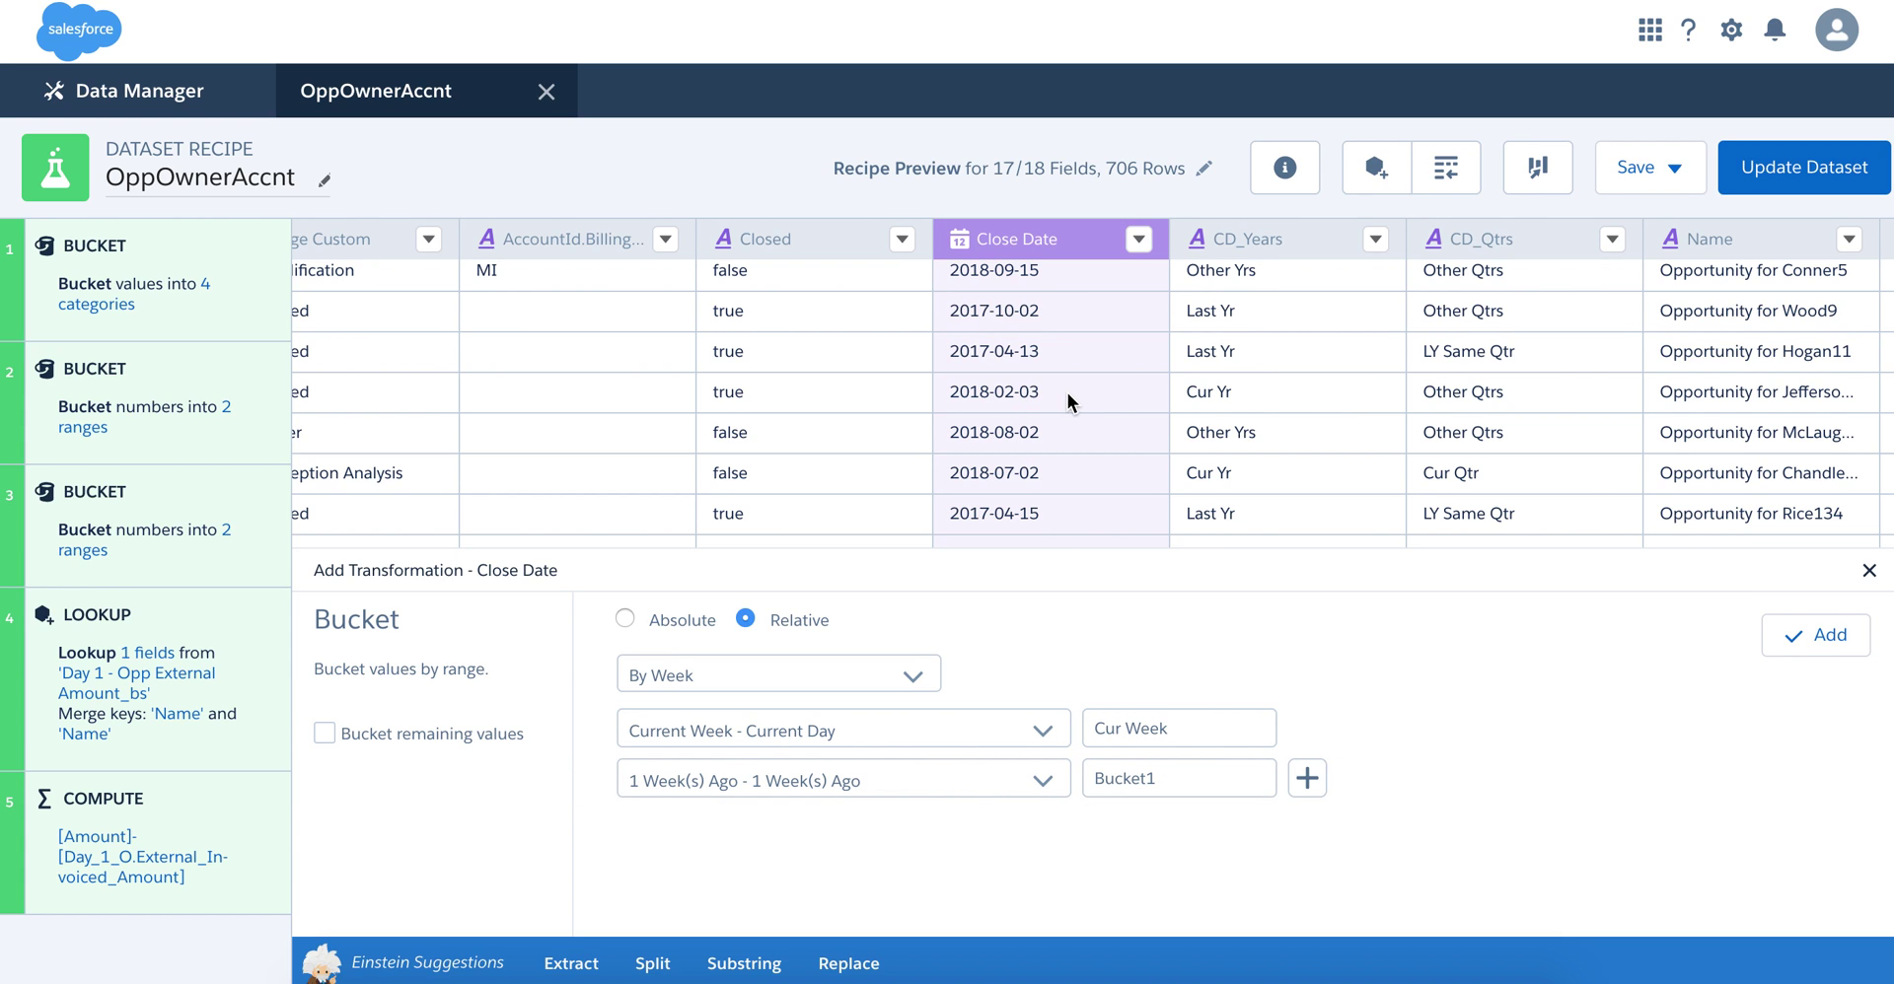
Name the second bucket Last Week and add a third bucket covering 2 Weeks Ago
double_click(1166, 790)
text(Las)
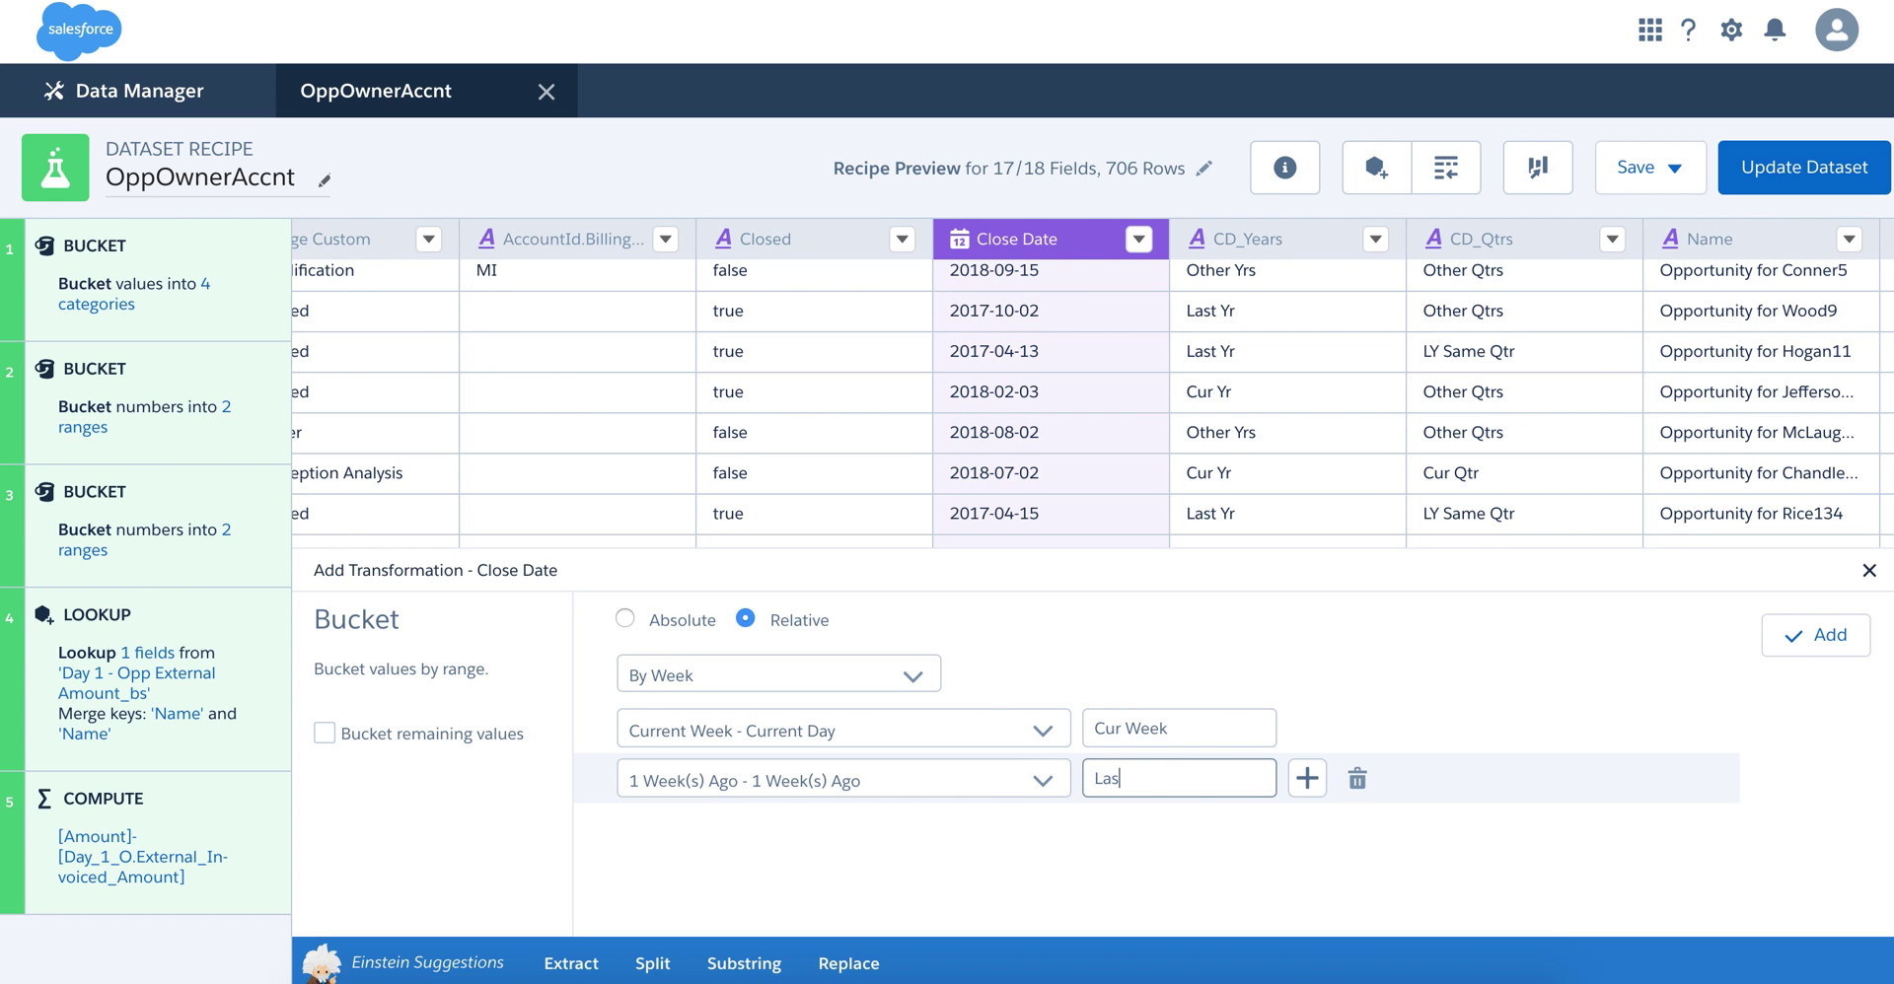
text(t Week)
click(1304, 782)
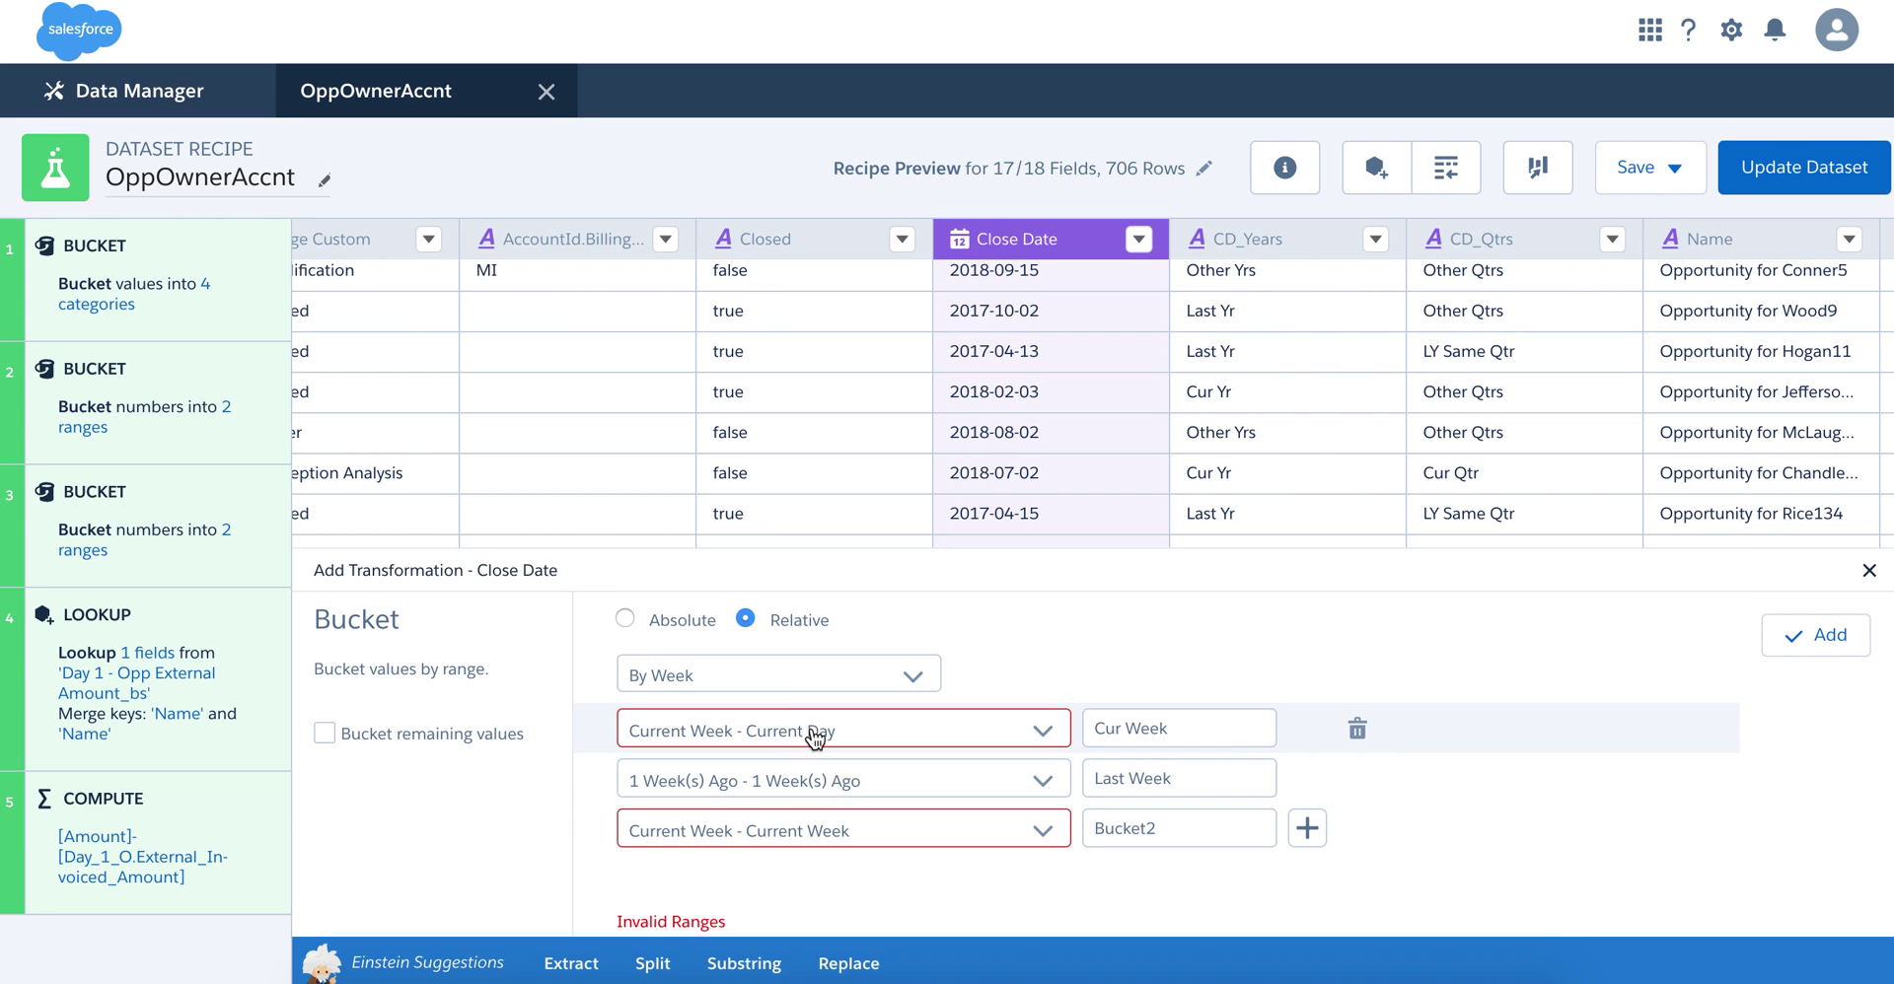
click(1018, 830)
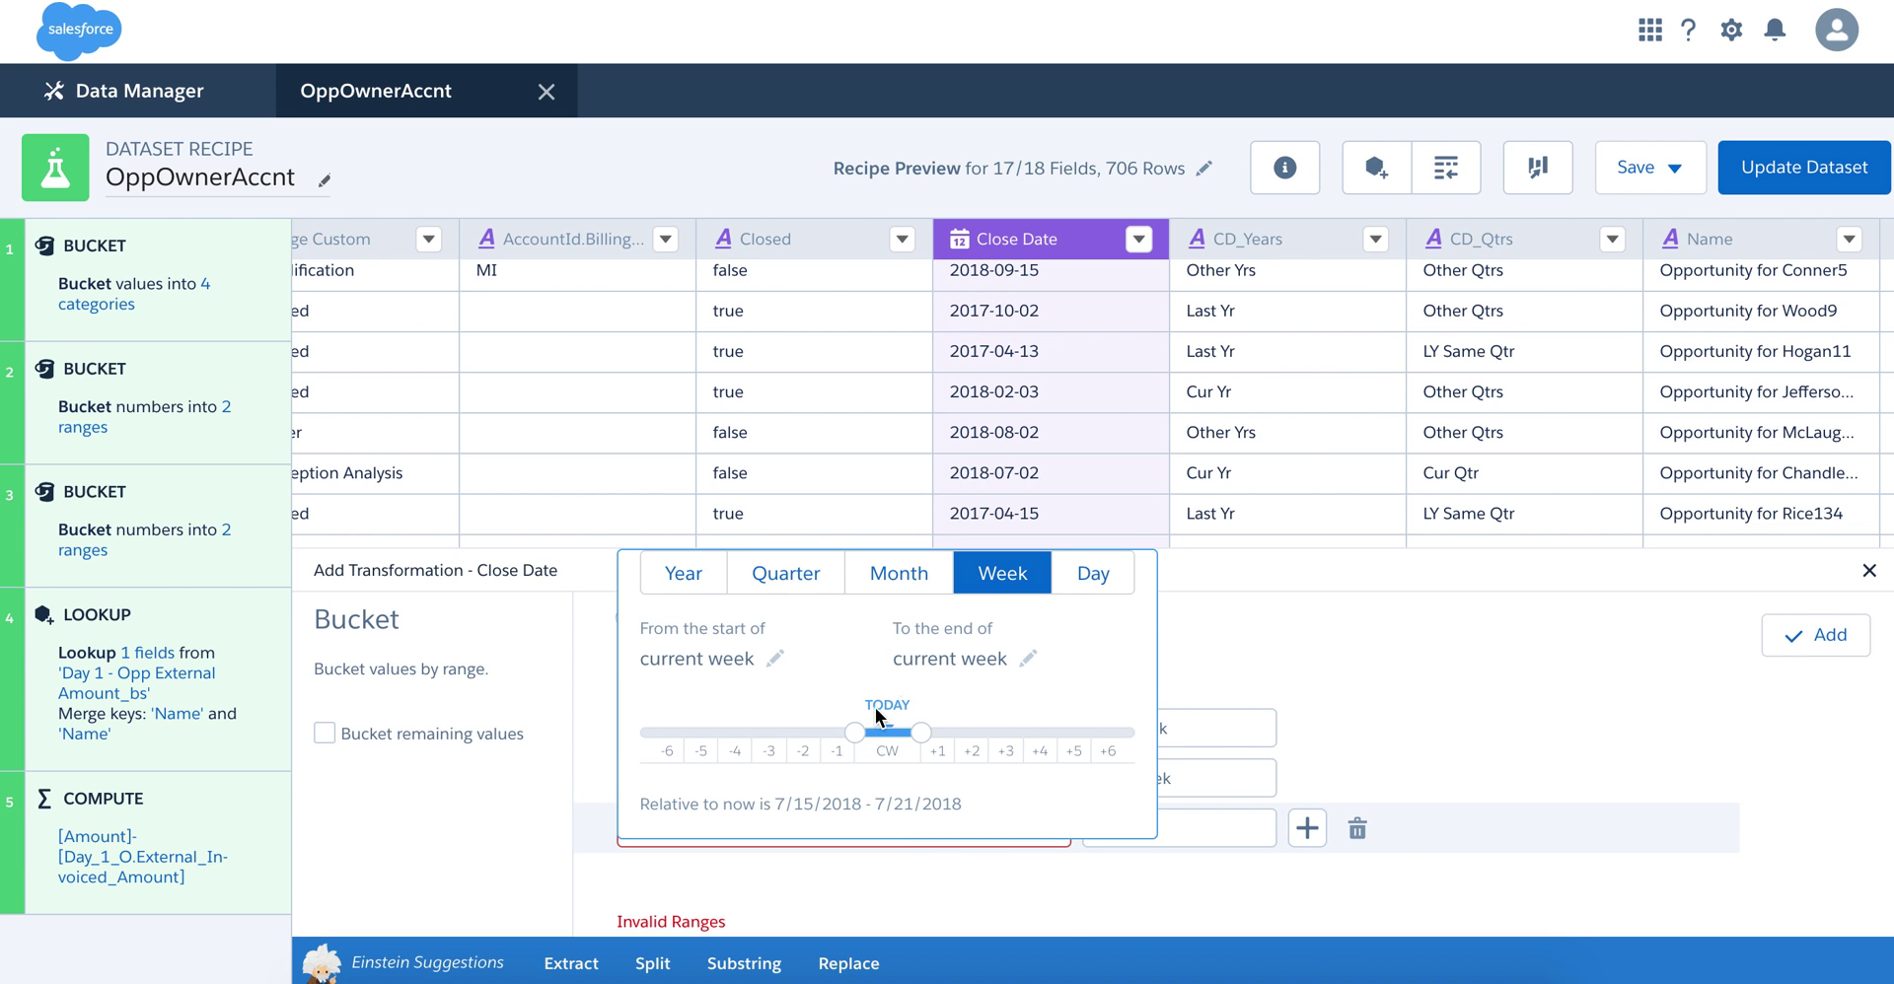
drag(855, 733, 786, 733)
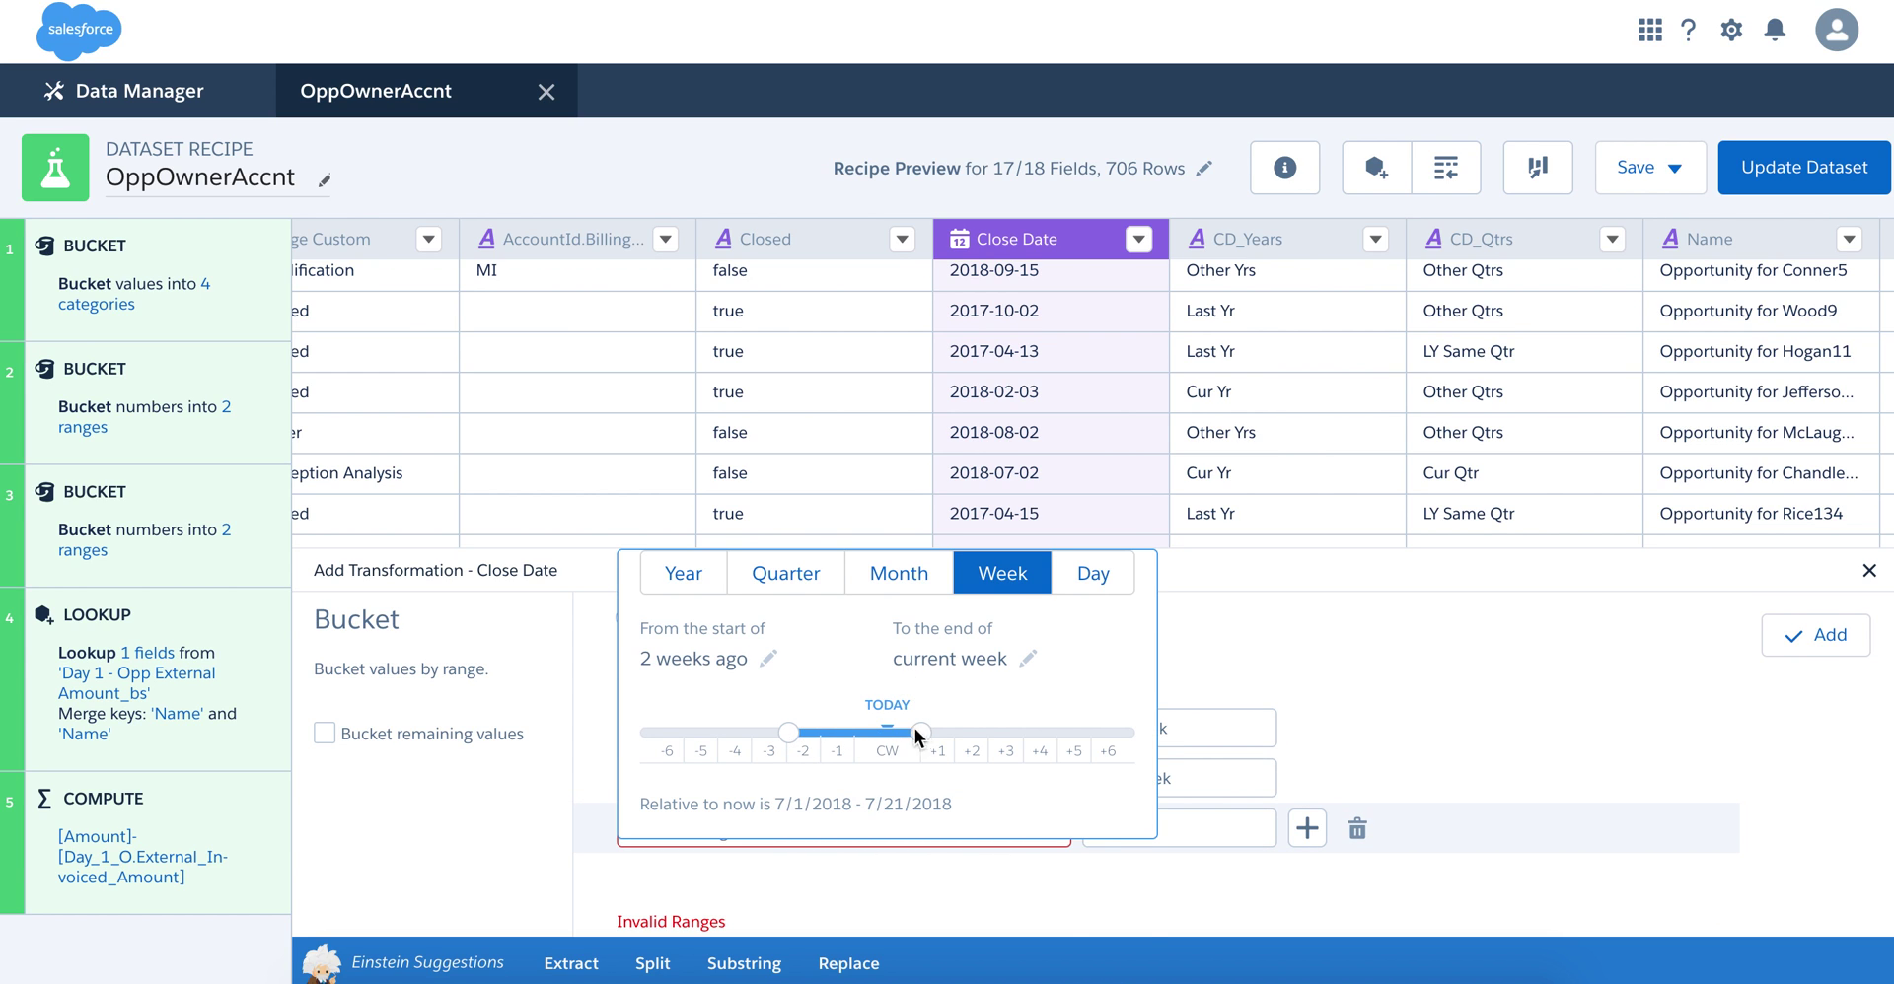
right_click(914, 733)
click(825, 728)
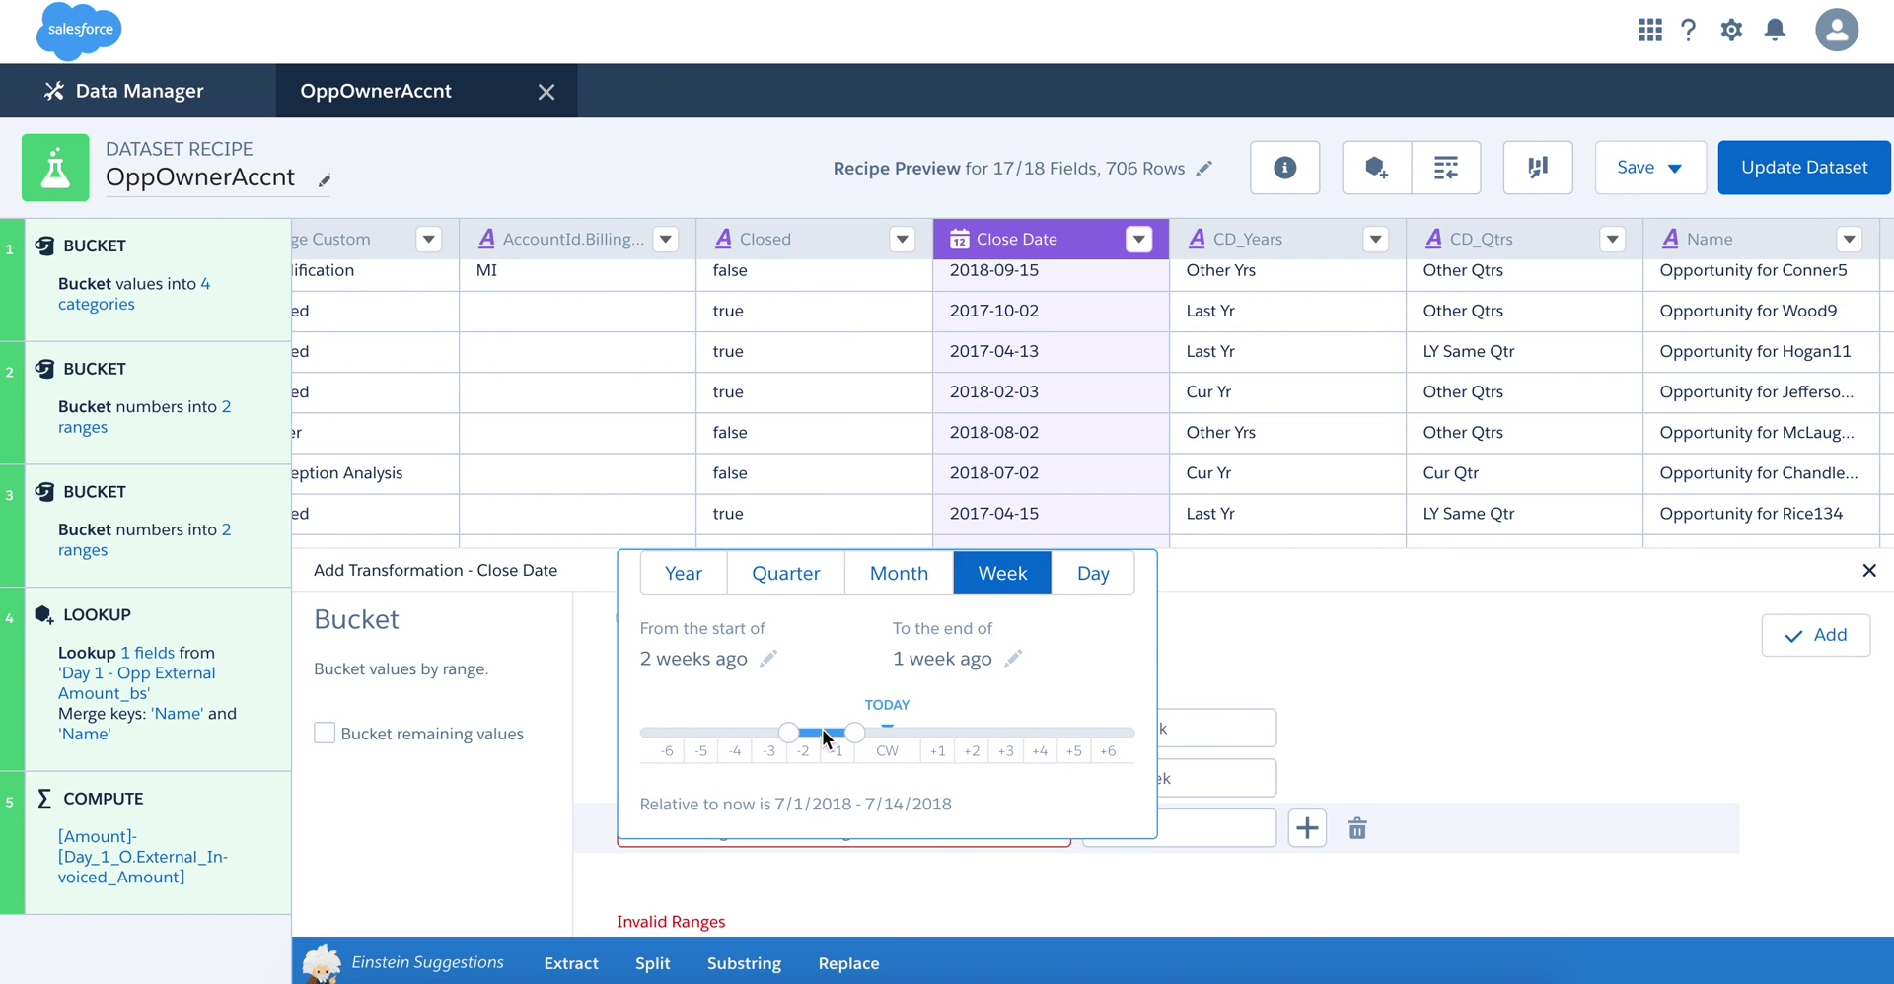
click(820, 731)
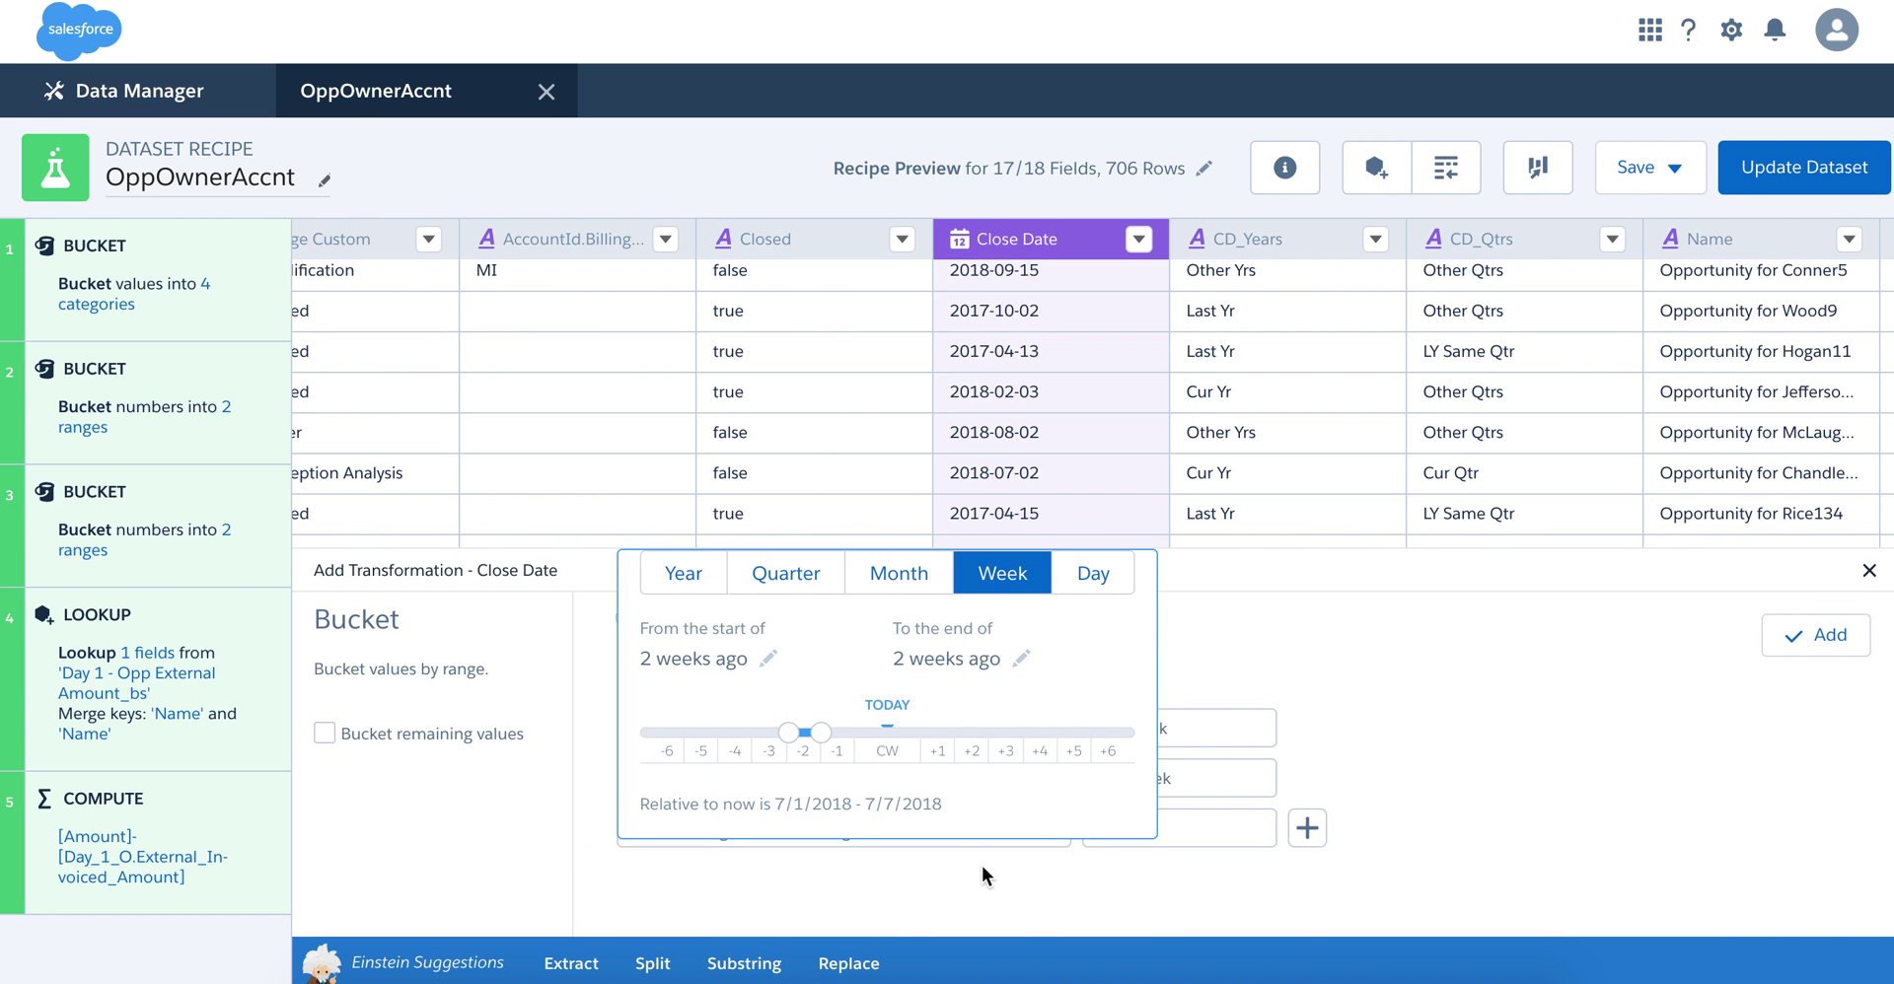
click(945, 853)
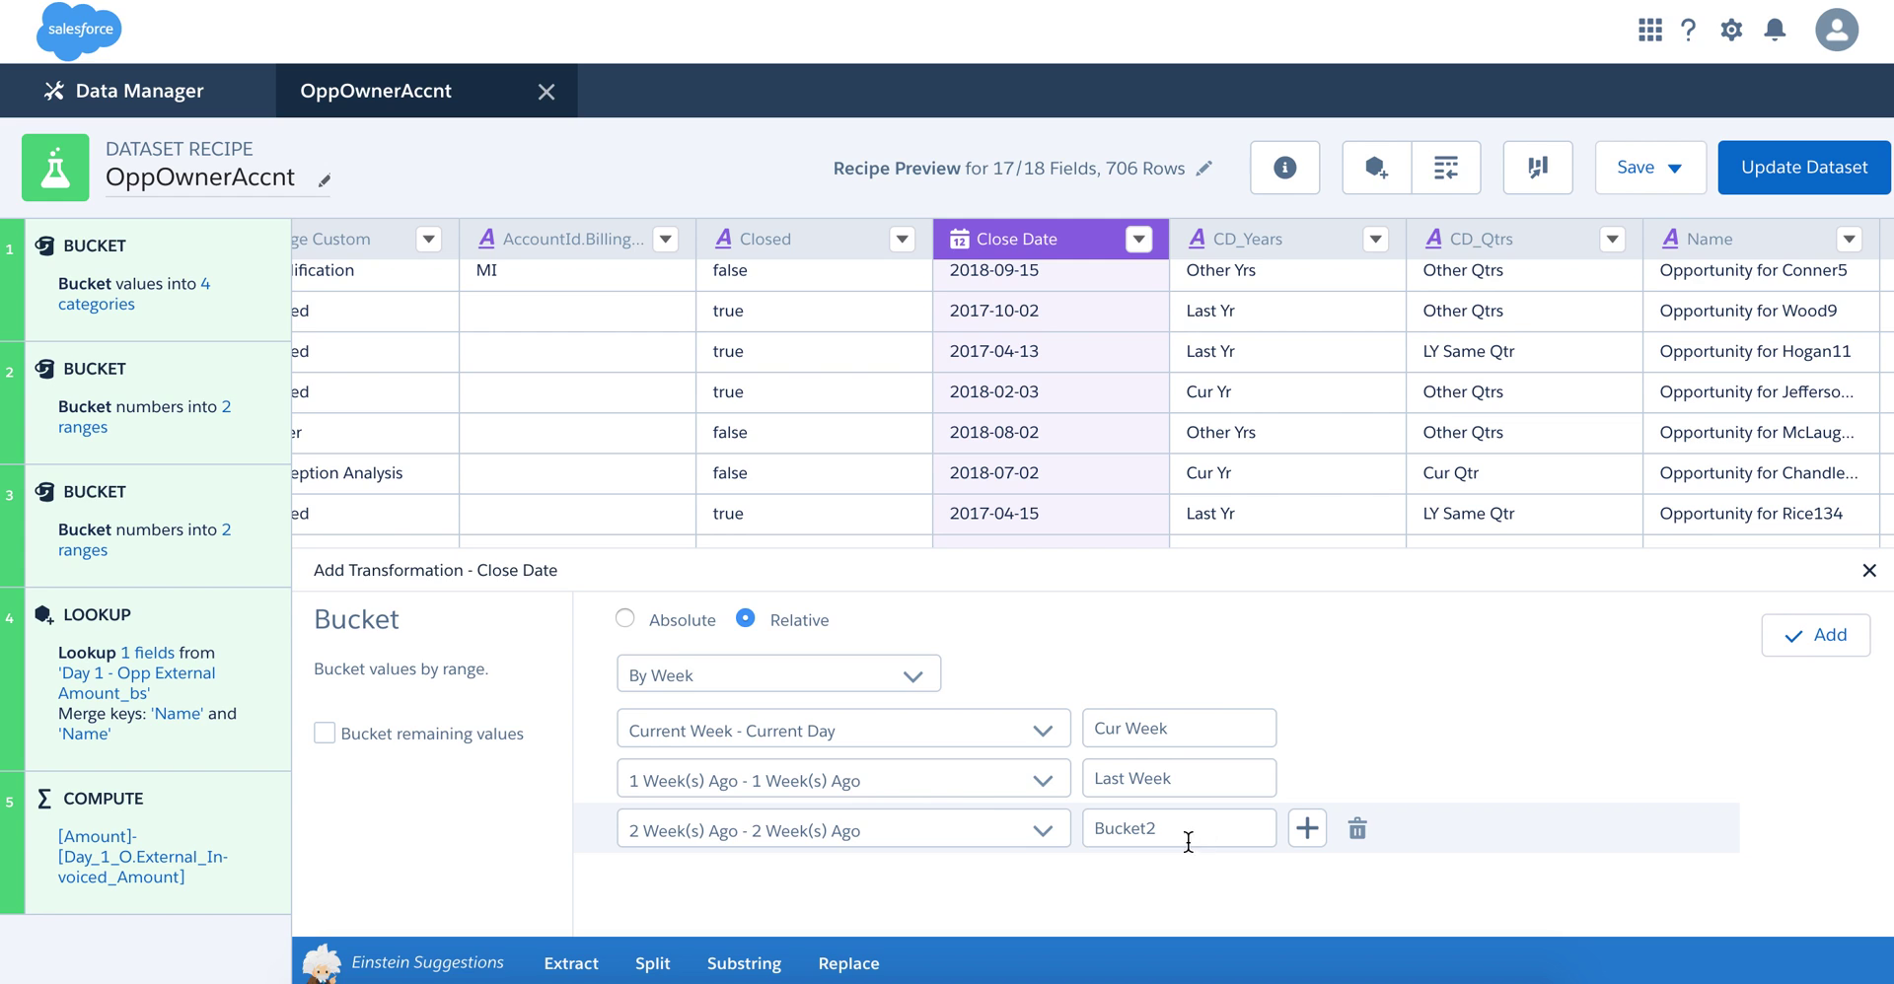
drag(1188, 831, 1016, 821)
text(2 weeks Ago)
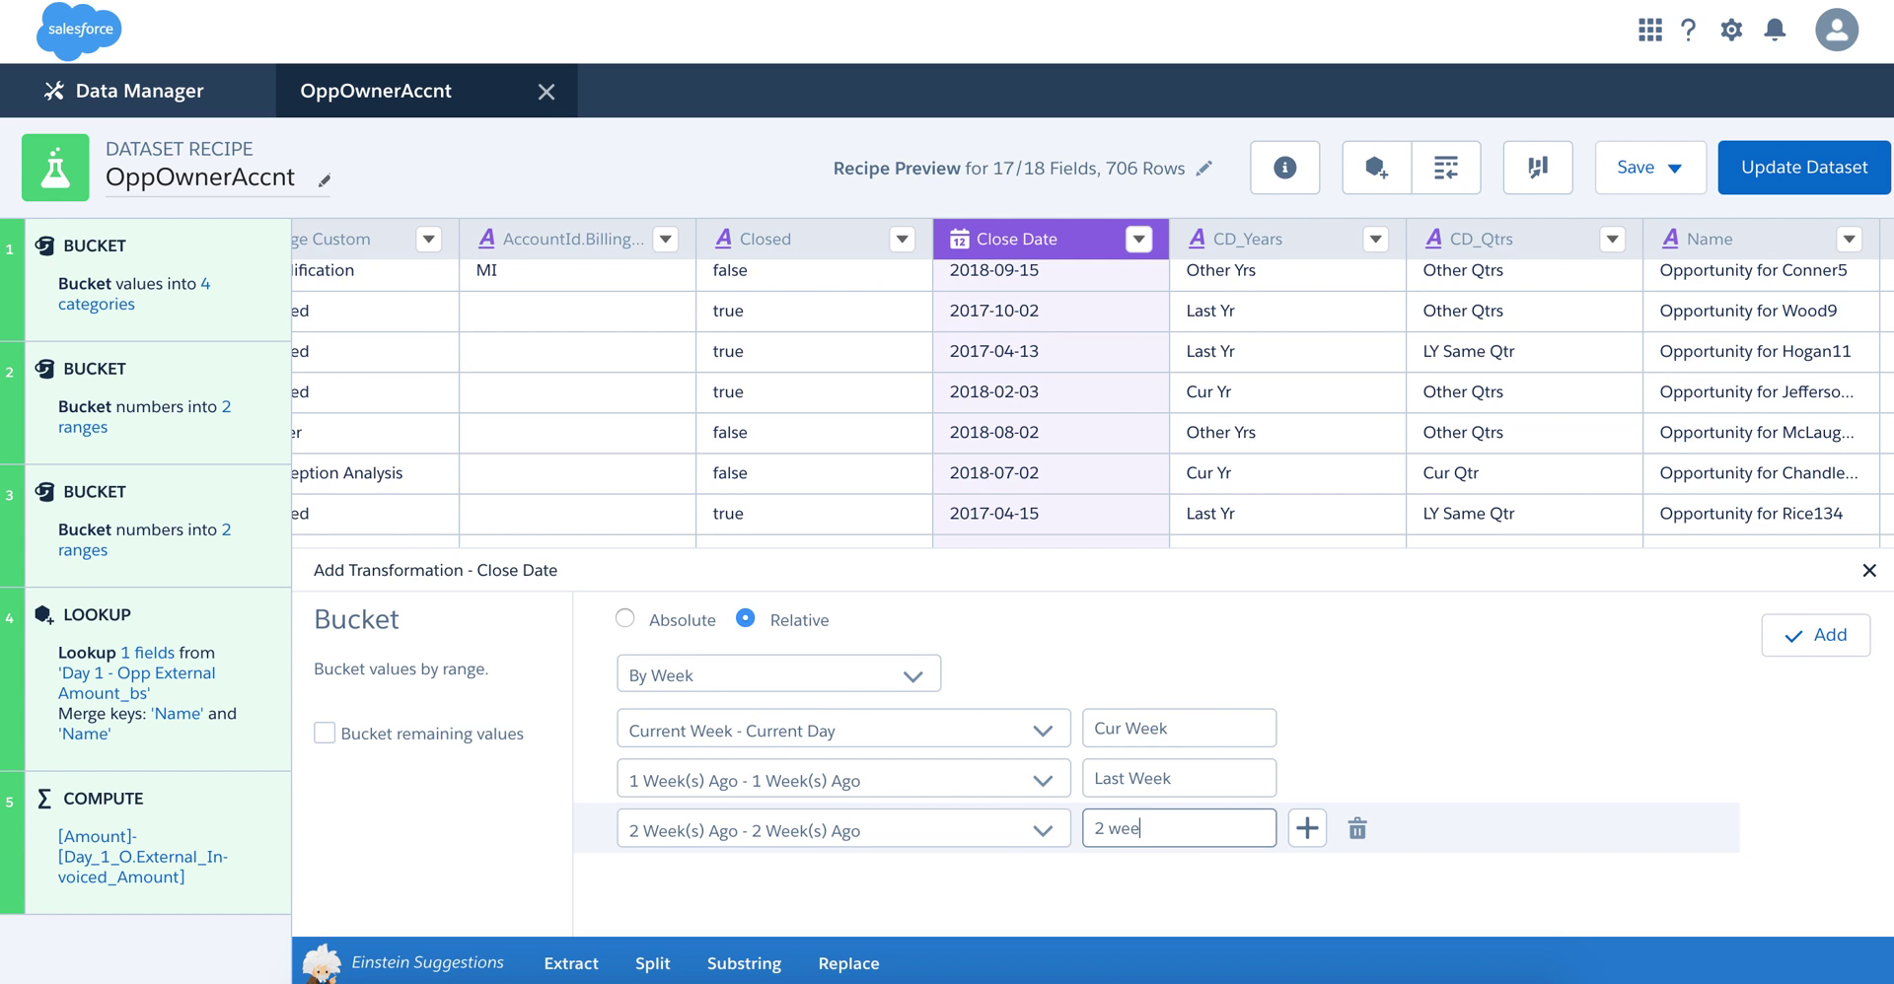
Add a fourth bucket whose range is 3 Week(s) Ago
click(1307, 828)
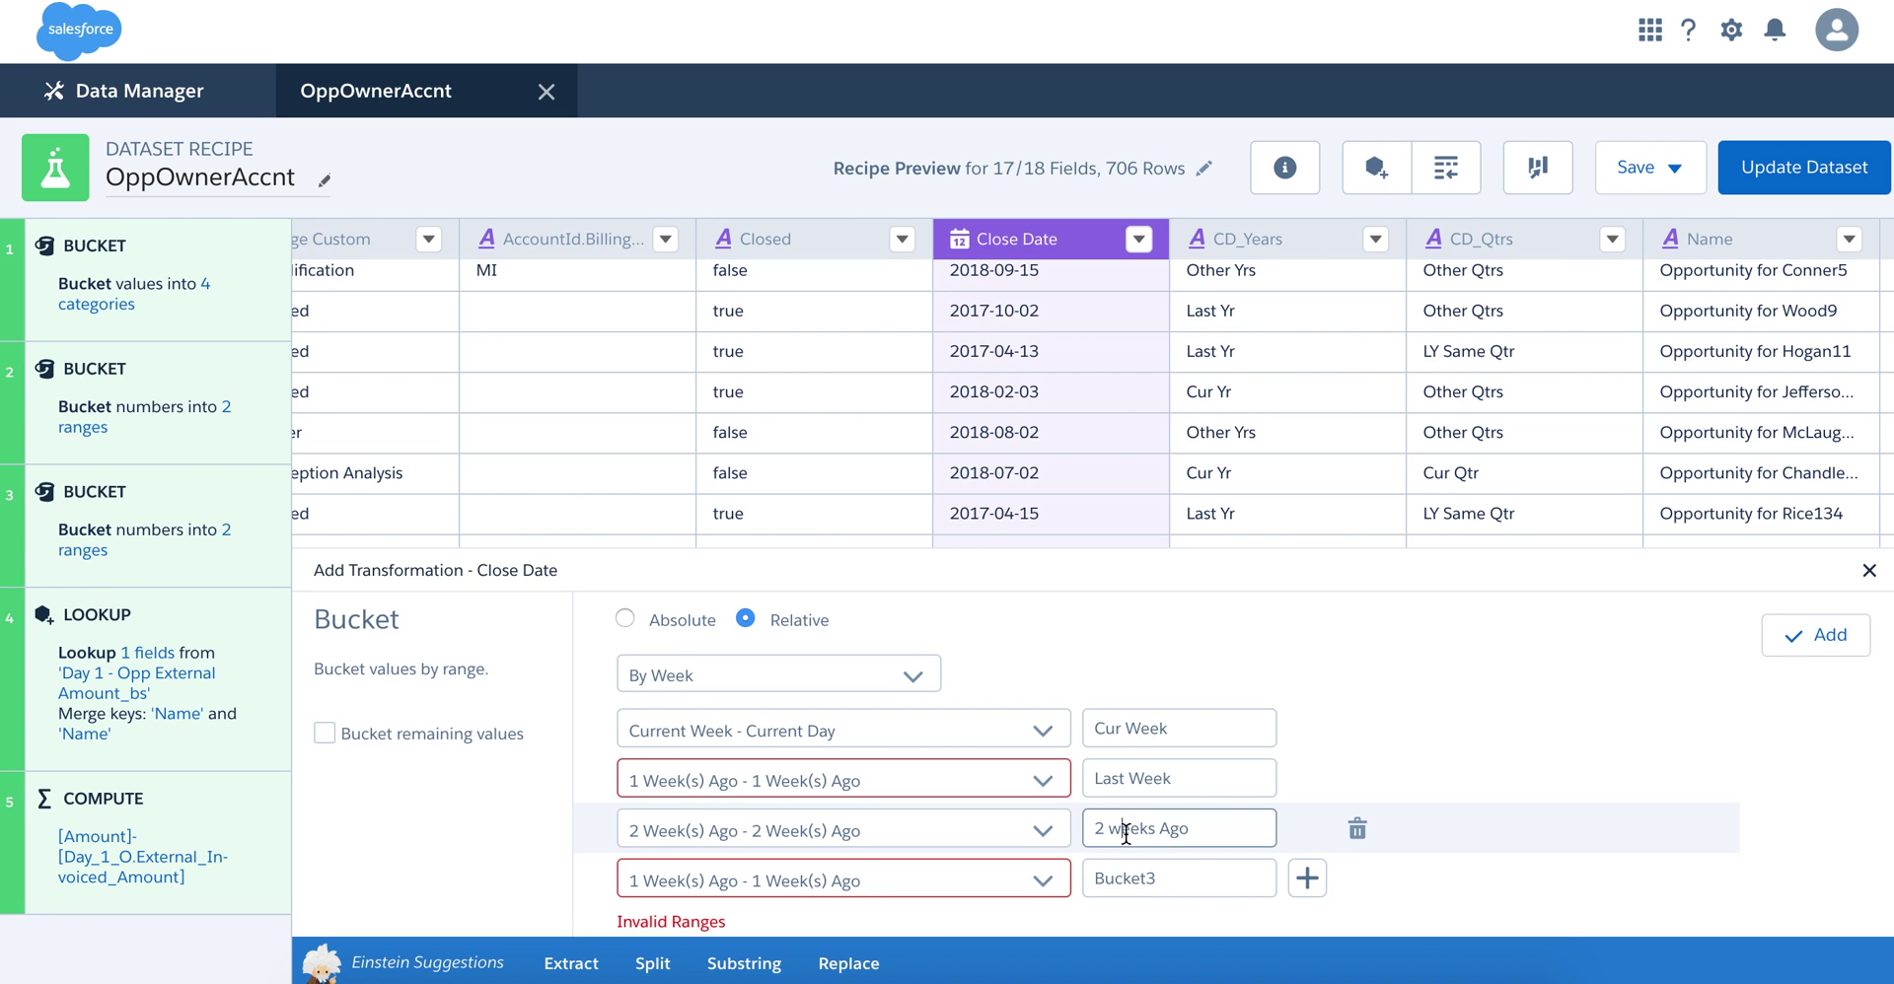
click(1034, 881)
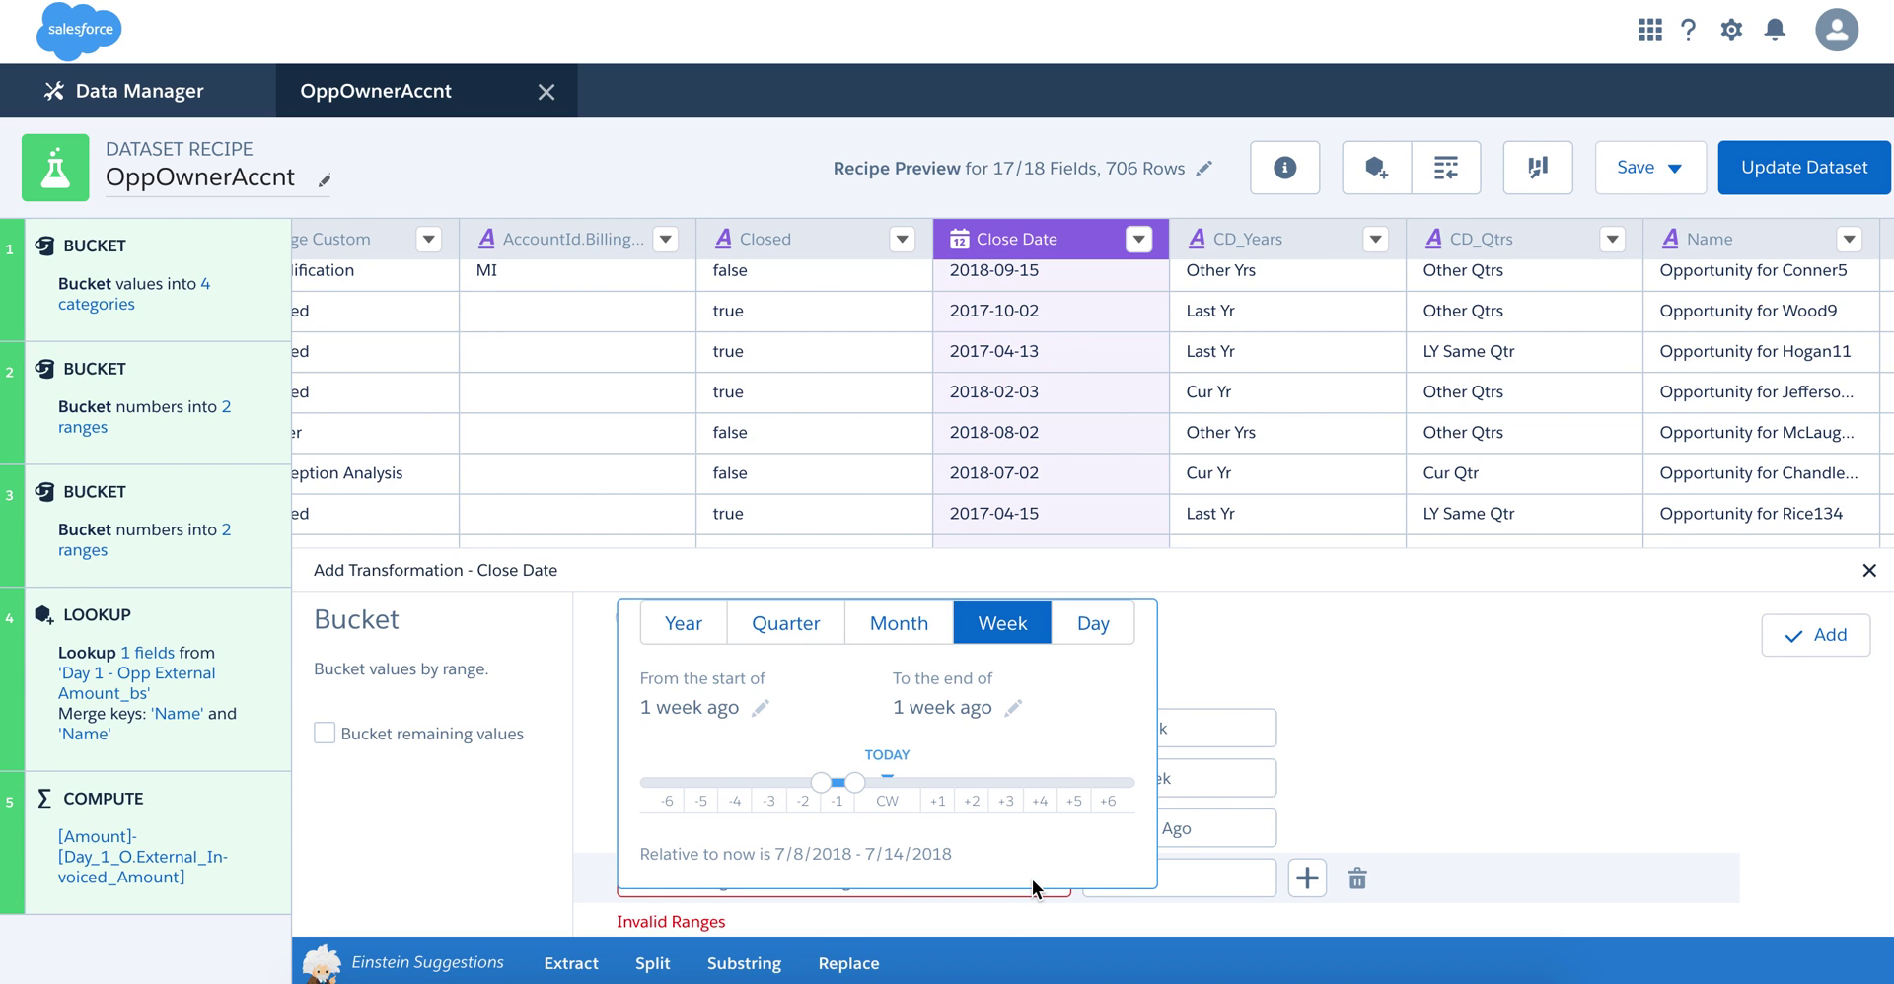
drag(820, 782, 717, 782)
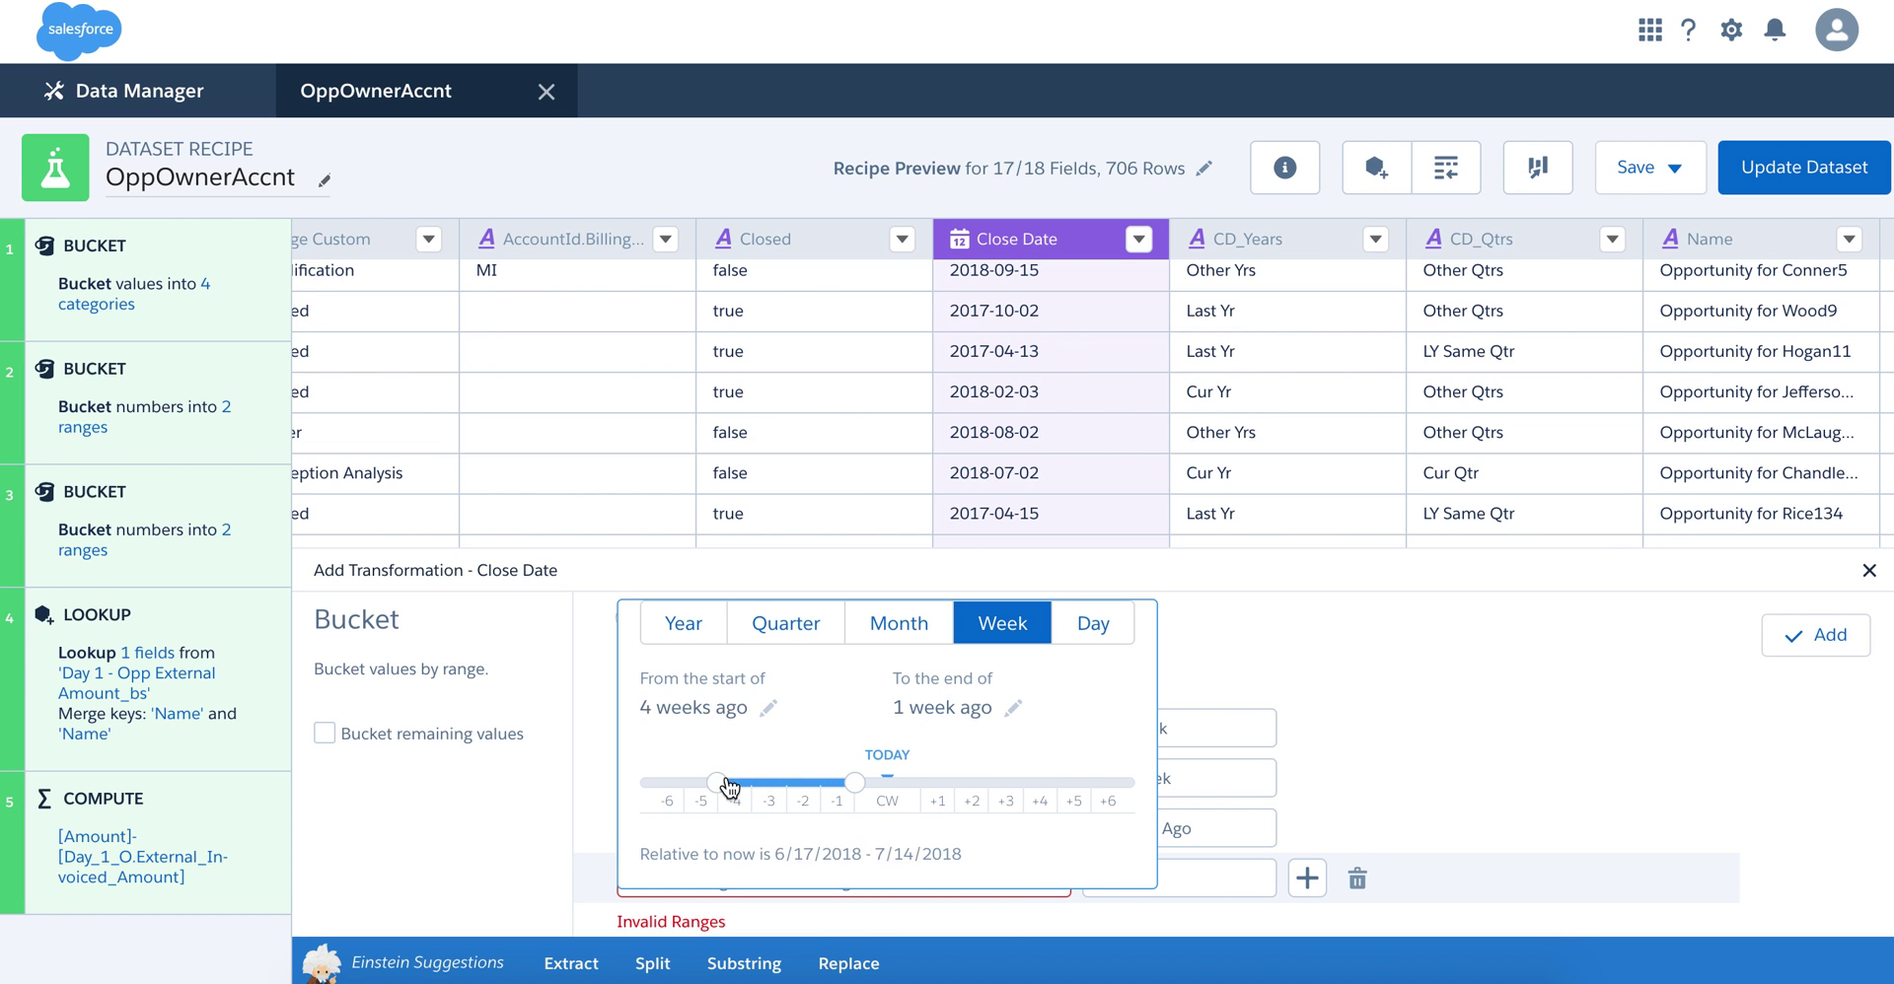
drag(854, 786, 763, 787)
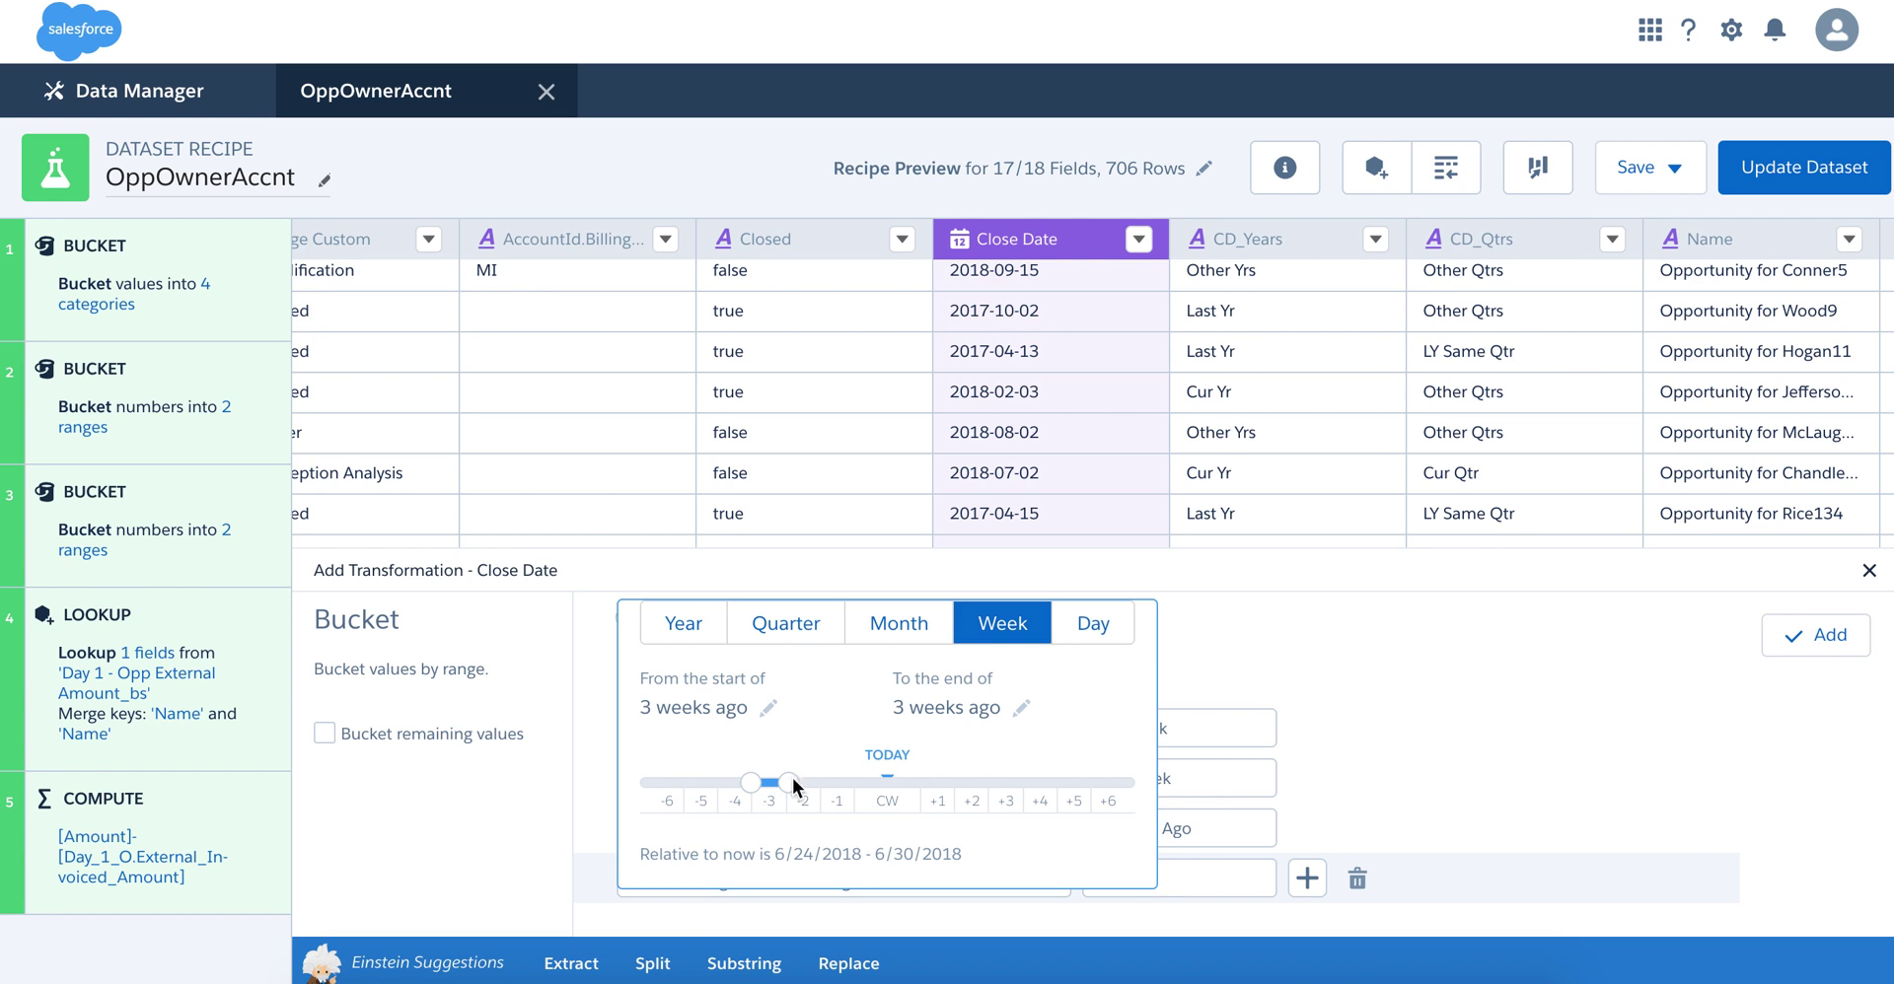
click(1031, 903)
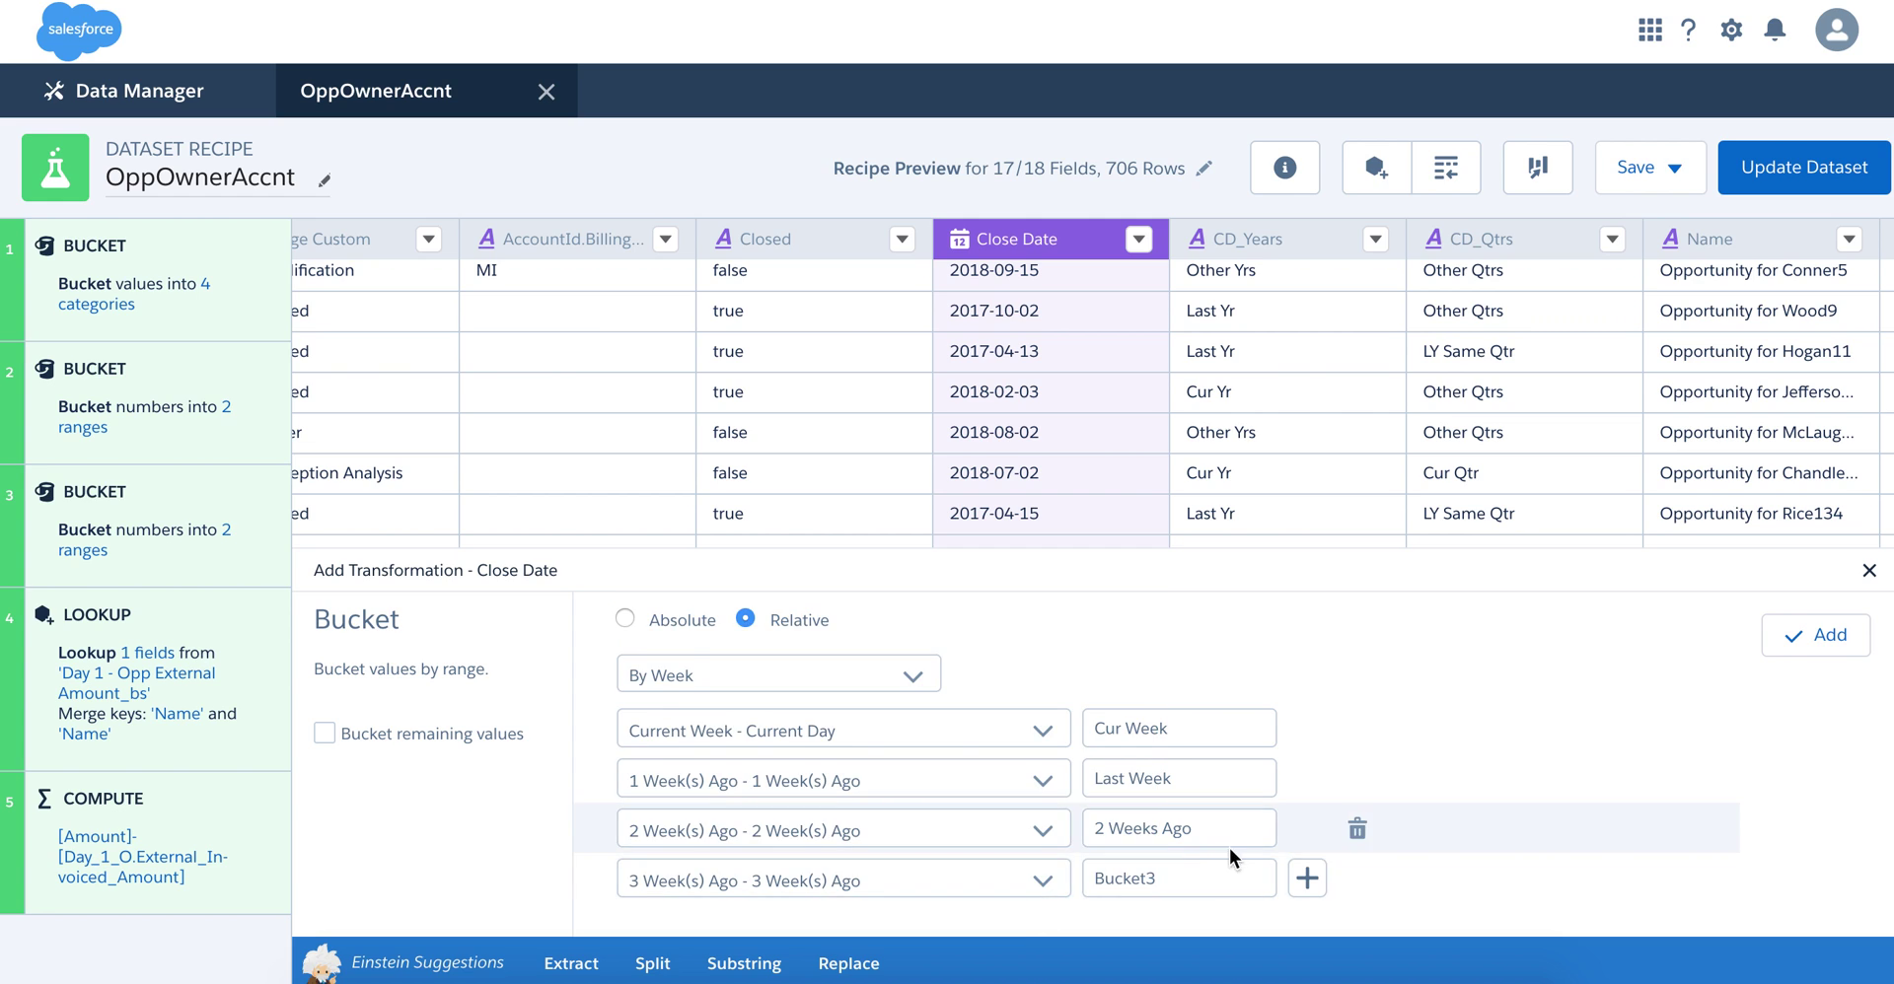
Rename the fourth bucket to 3 Weeks Ago
double_click(1197, 875)
text(2)
key(BackSpace)
text(3 Weeks Ago)
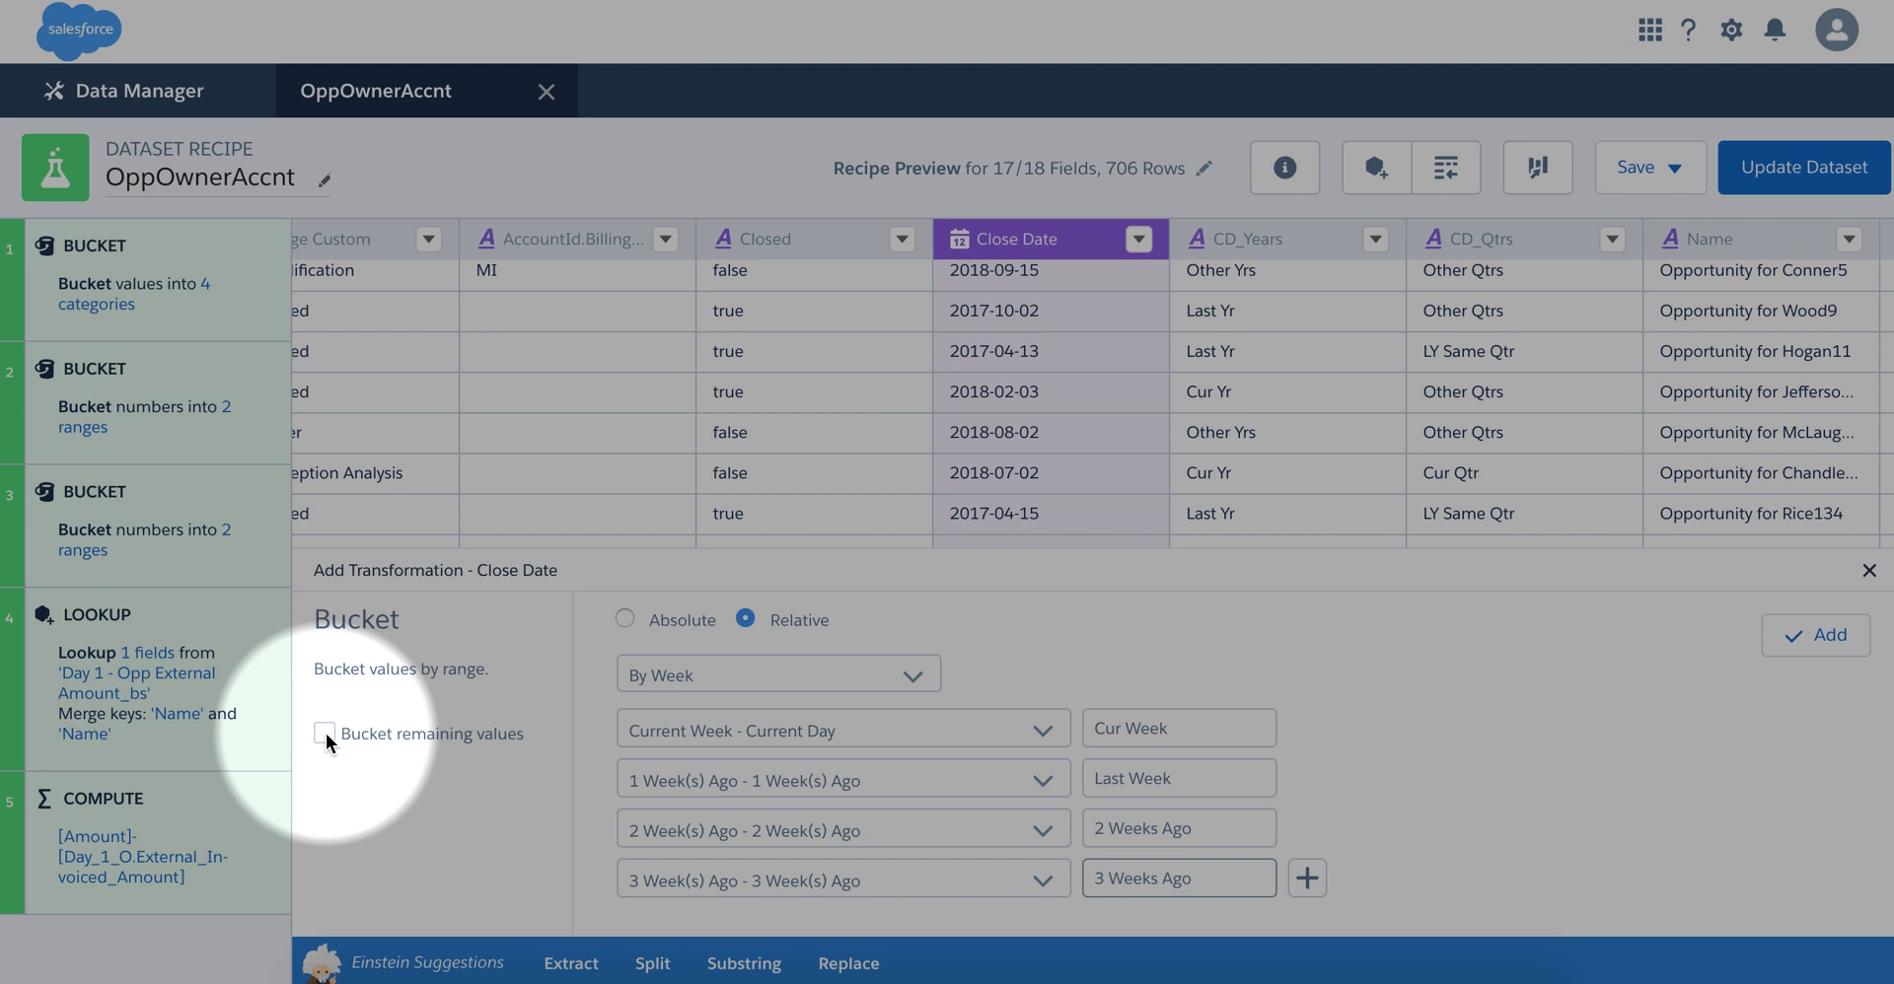
Bucket remaining values as Other Weeks and add the week bucket step to the recipe
click(325, 732)
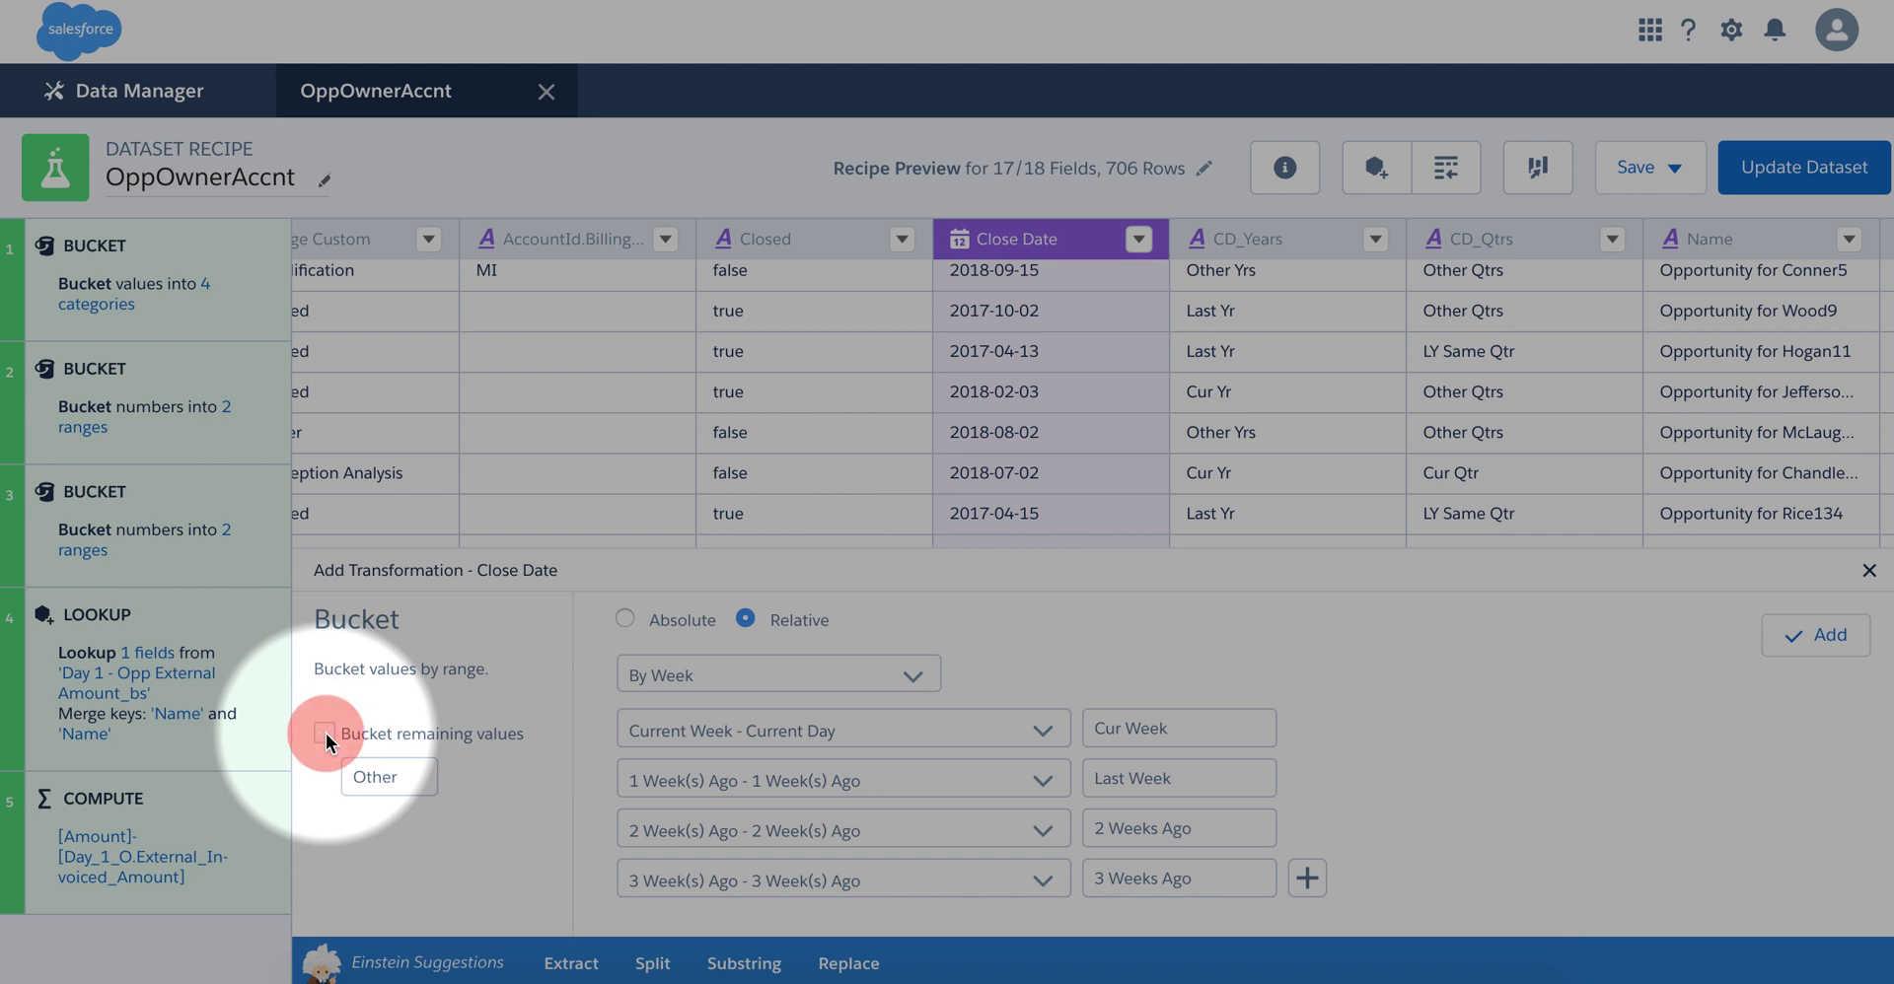
click(409, 779)
text(Weeks)
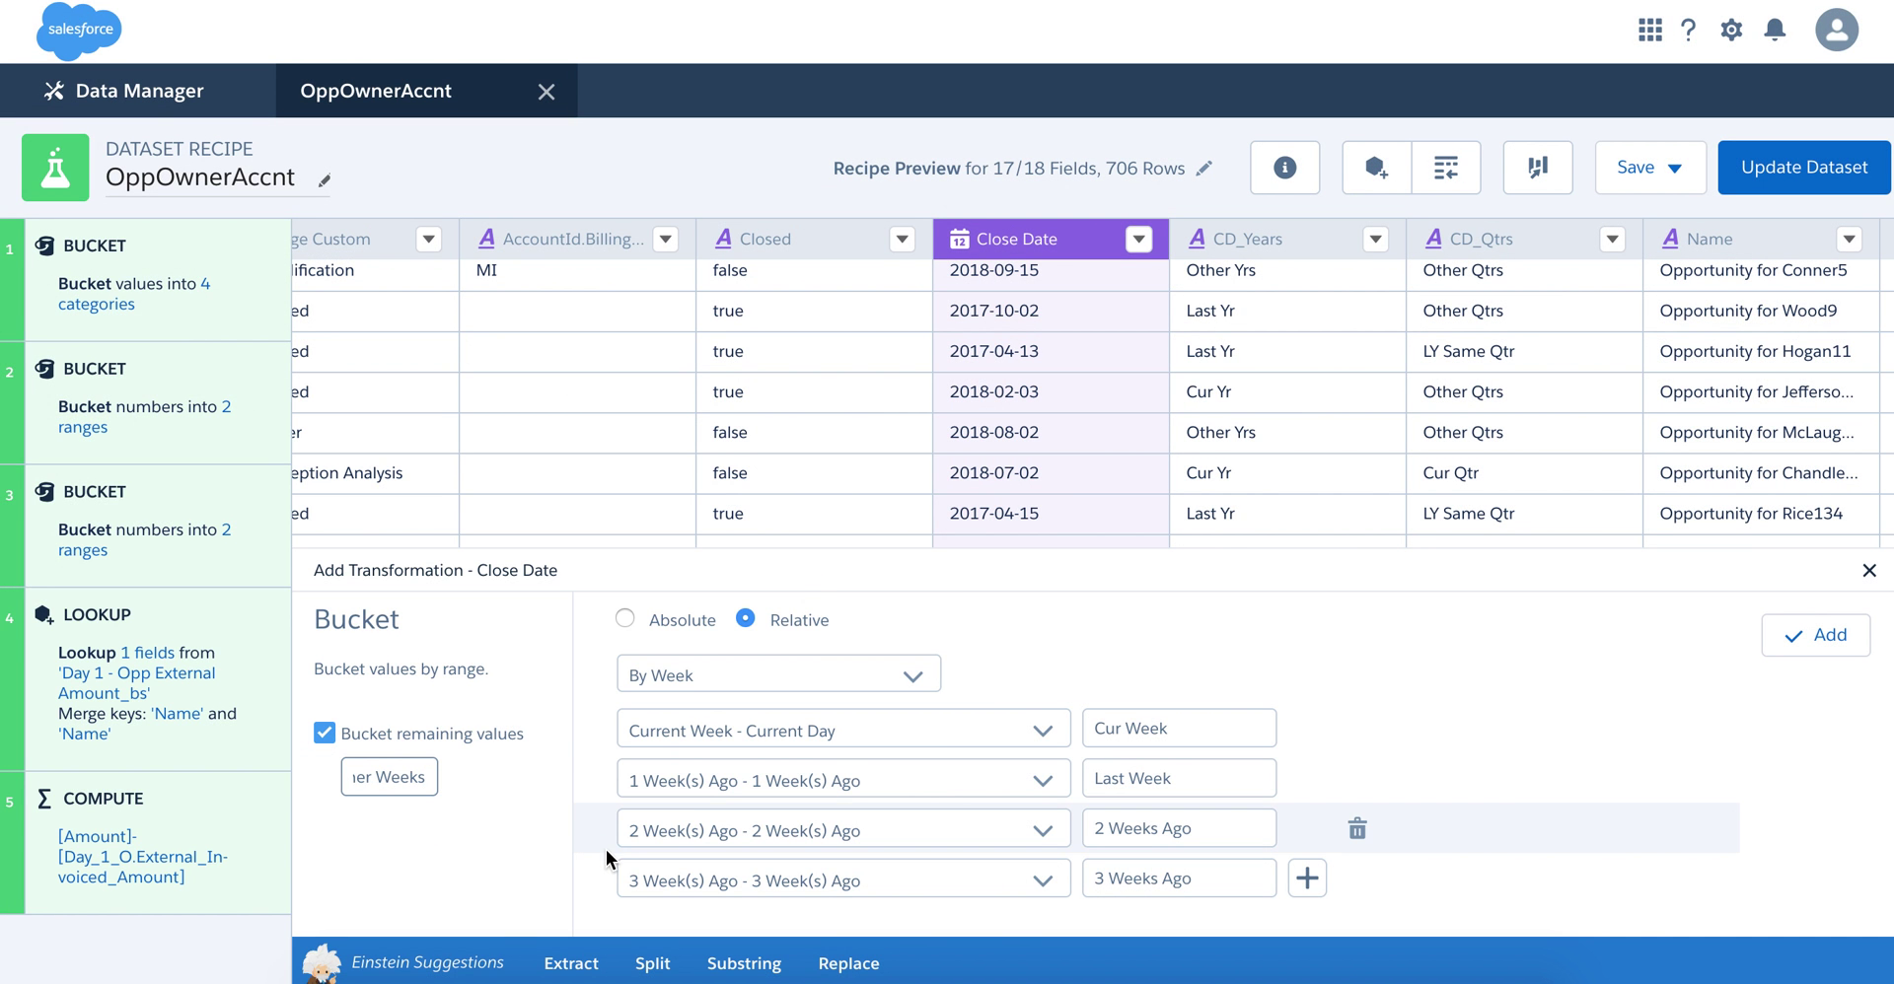
click(1823, 641)
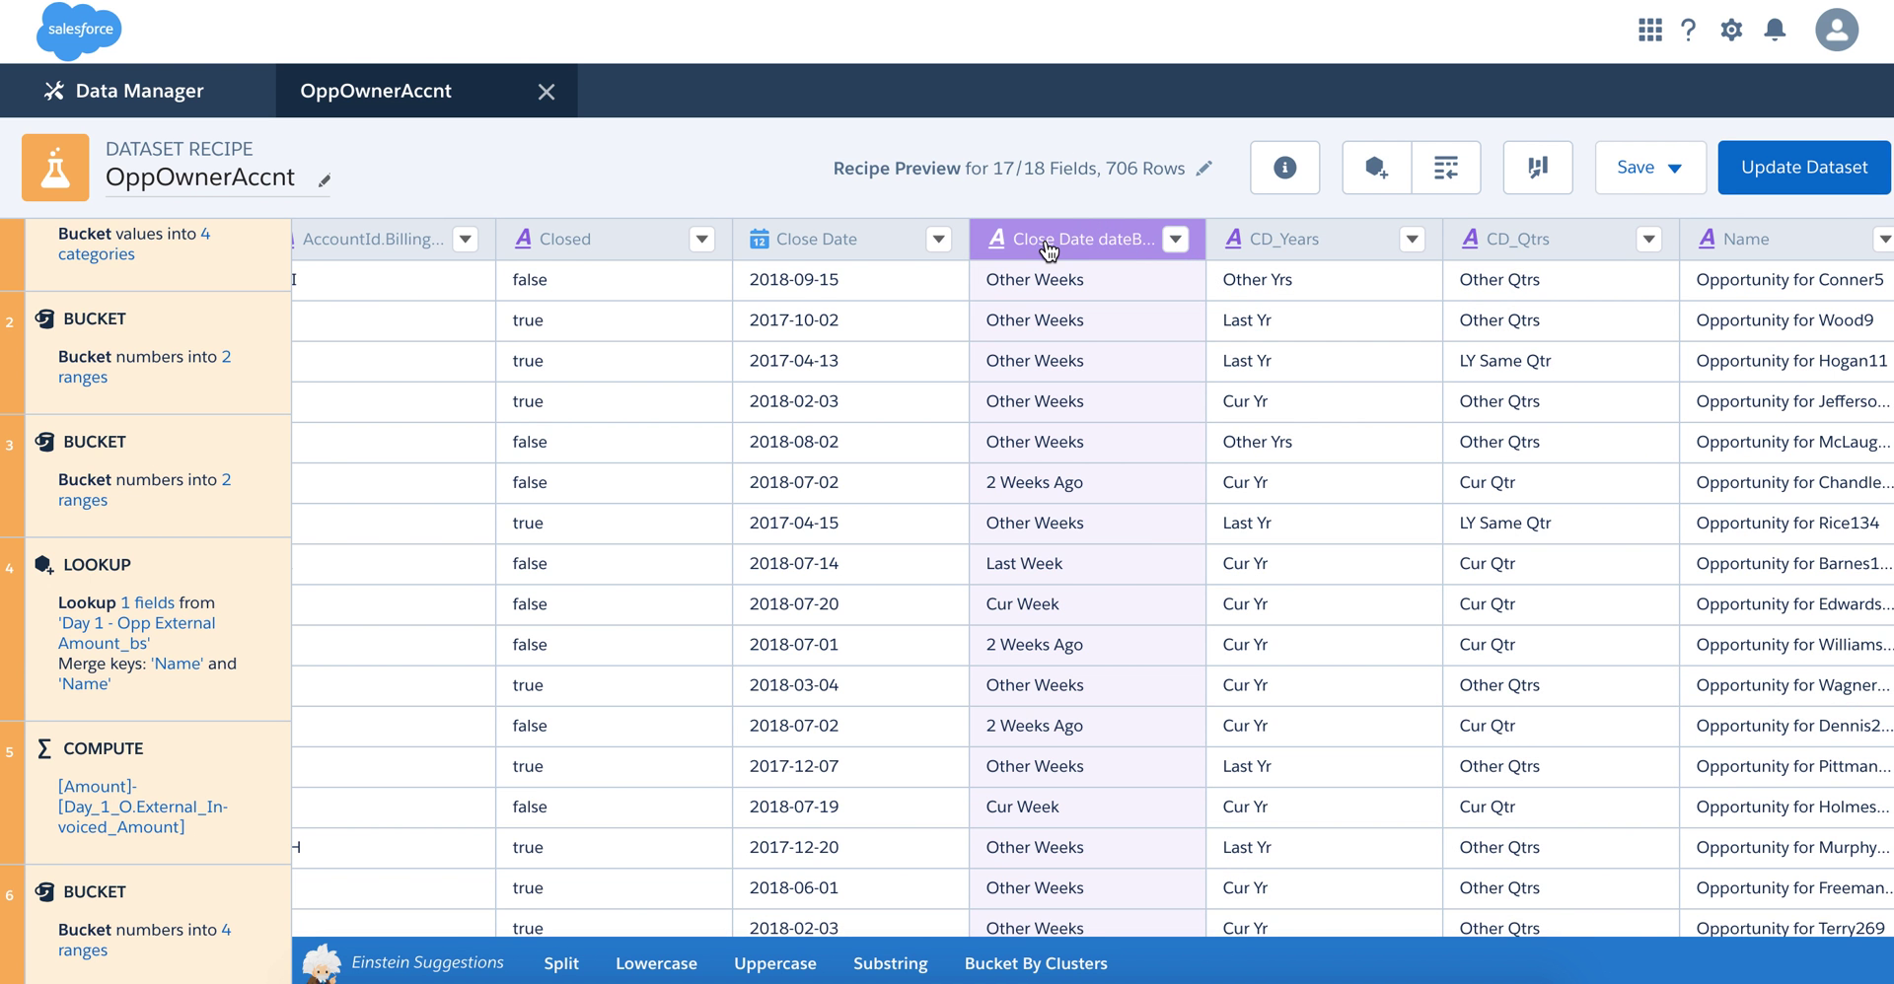
scroll(1043, 268, down, 5)
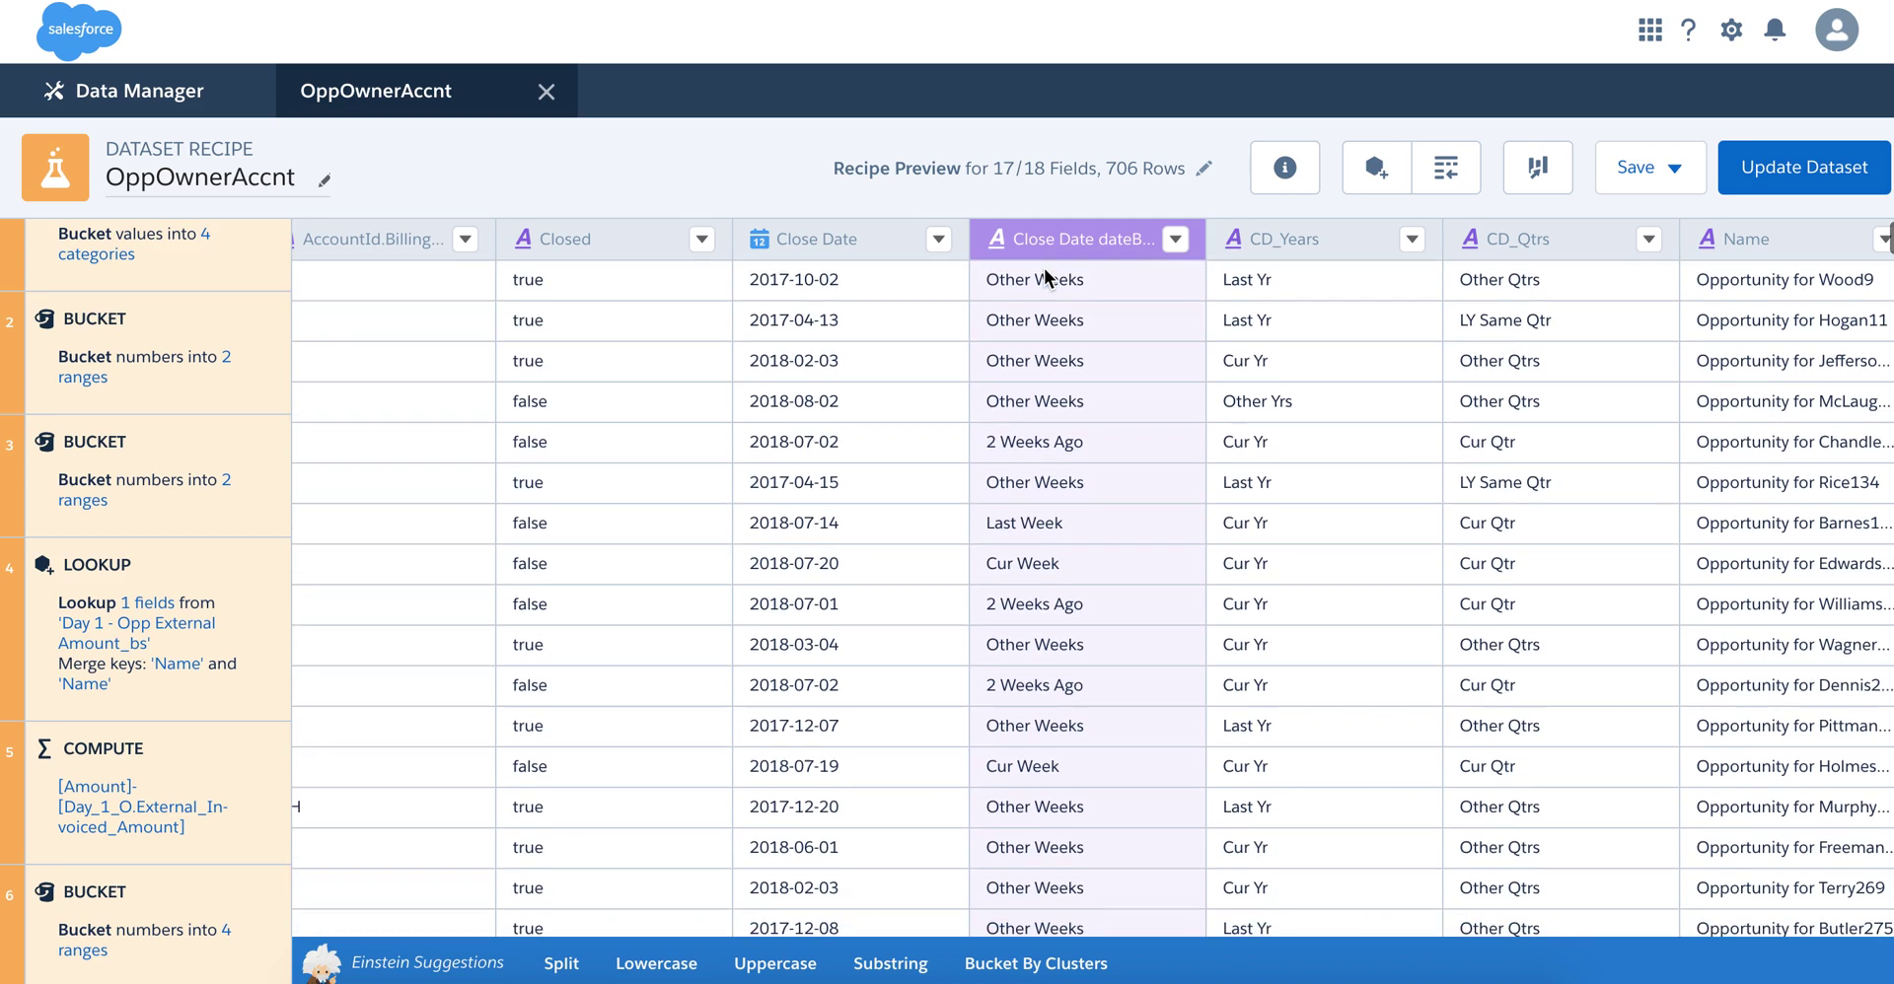
scroll(1044, 268, down, 2)
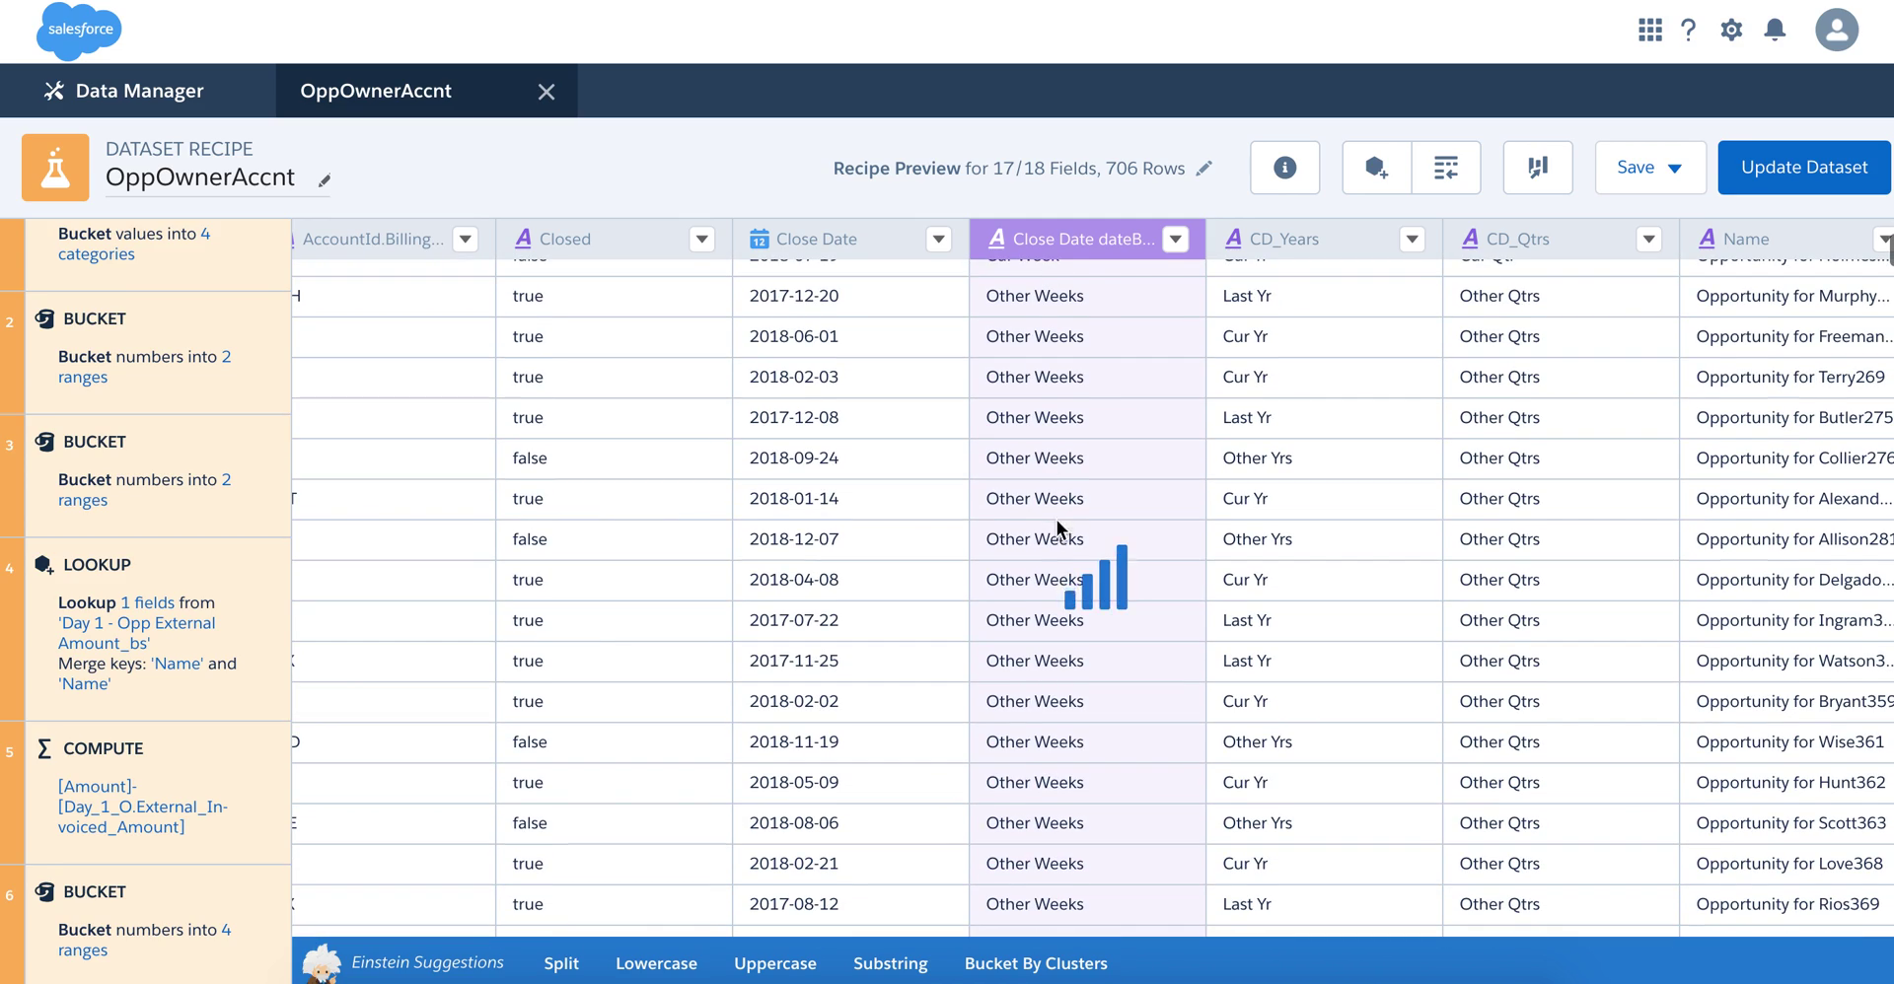
scroll(1046, 850, up, 1)
scroll(1045, 850, up, 7)
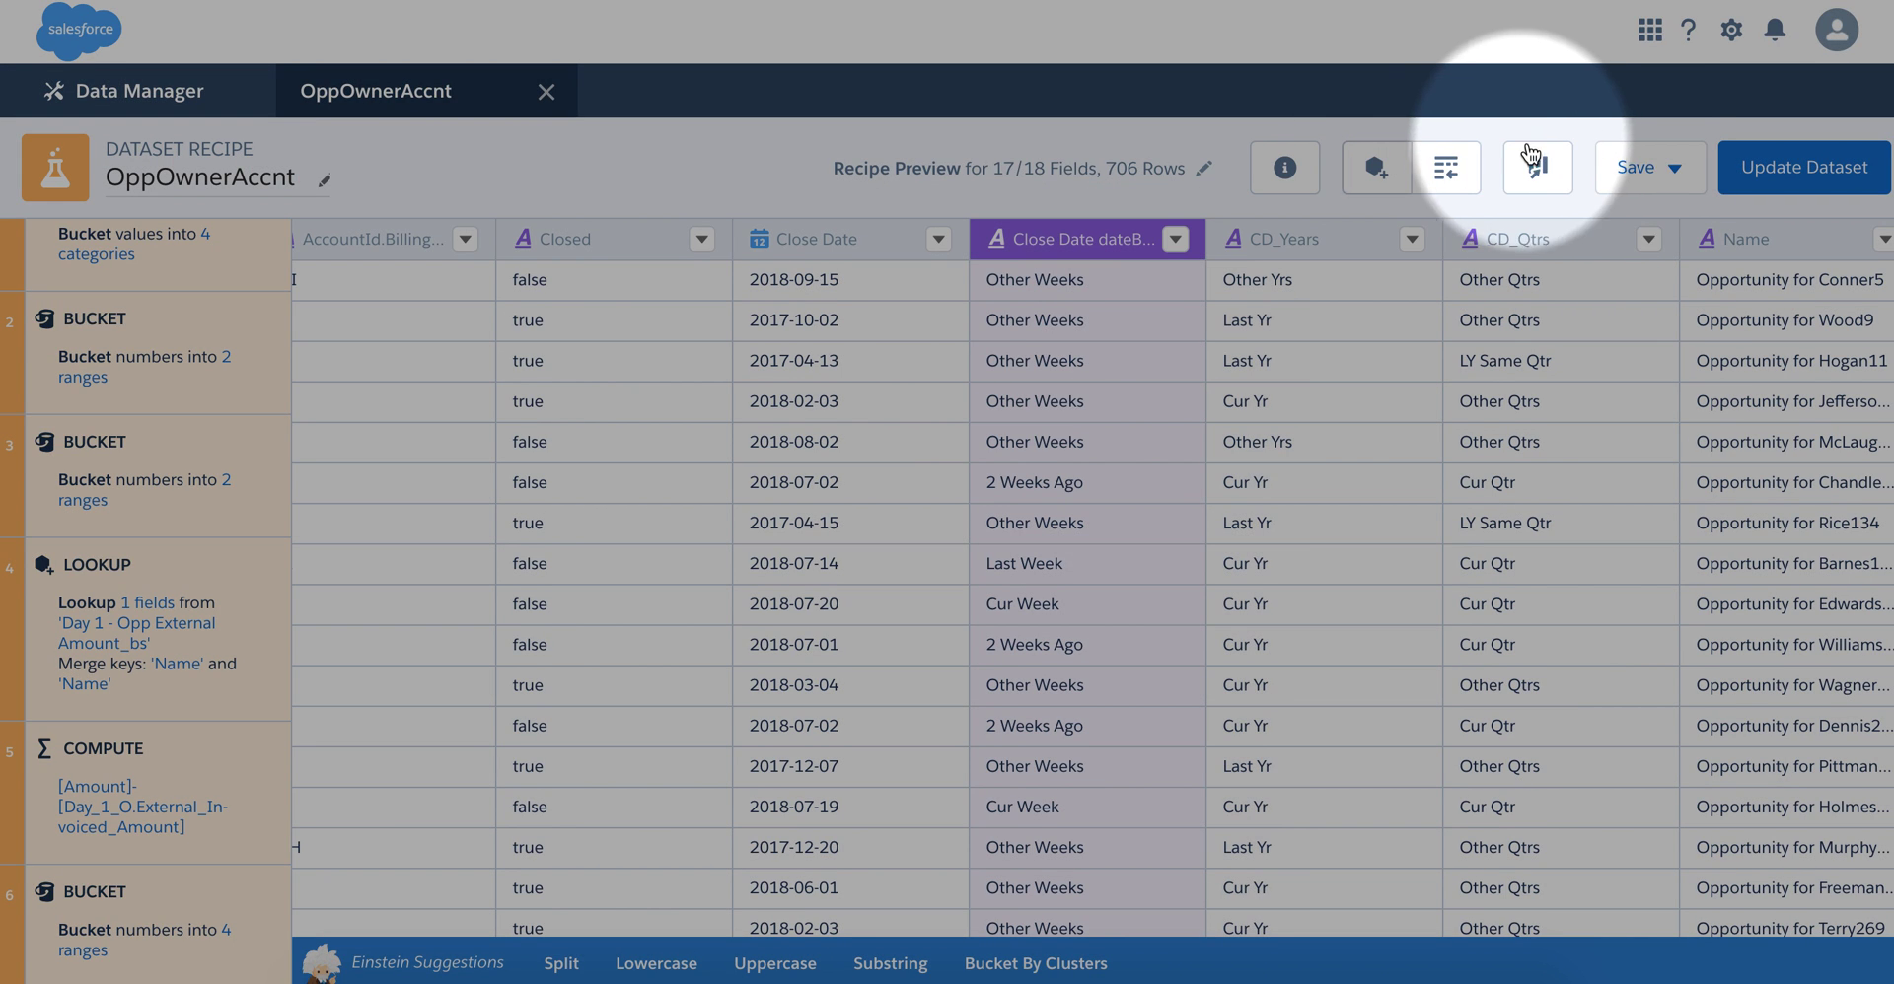
Change the week bucket column's API name to CD_Weeks in its Column Profile attributes
click(1566, 173)
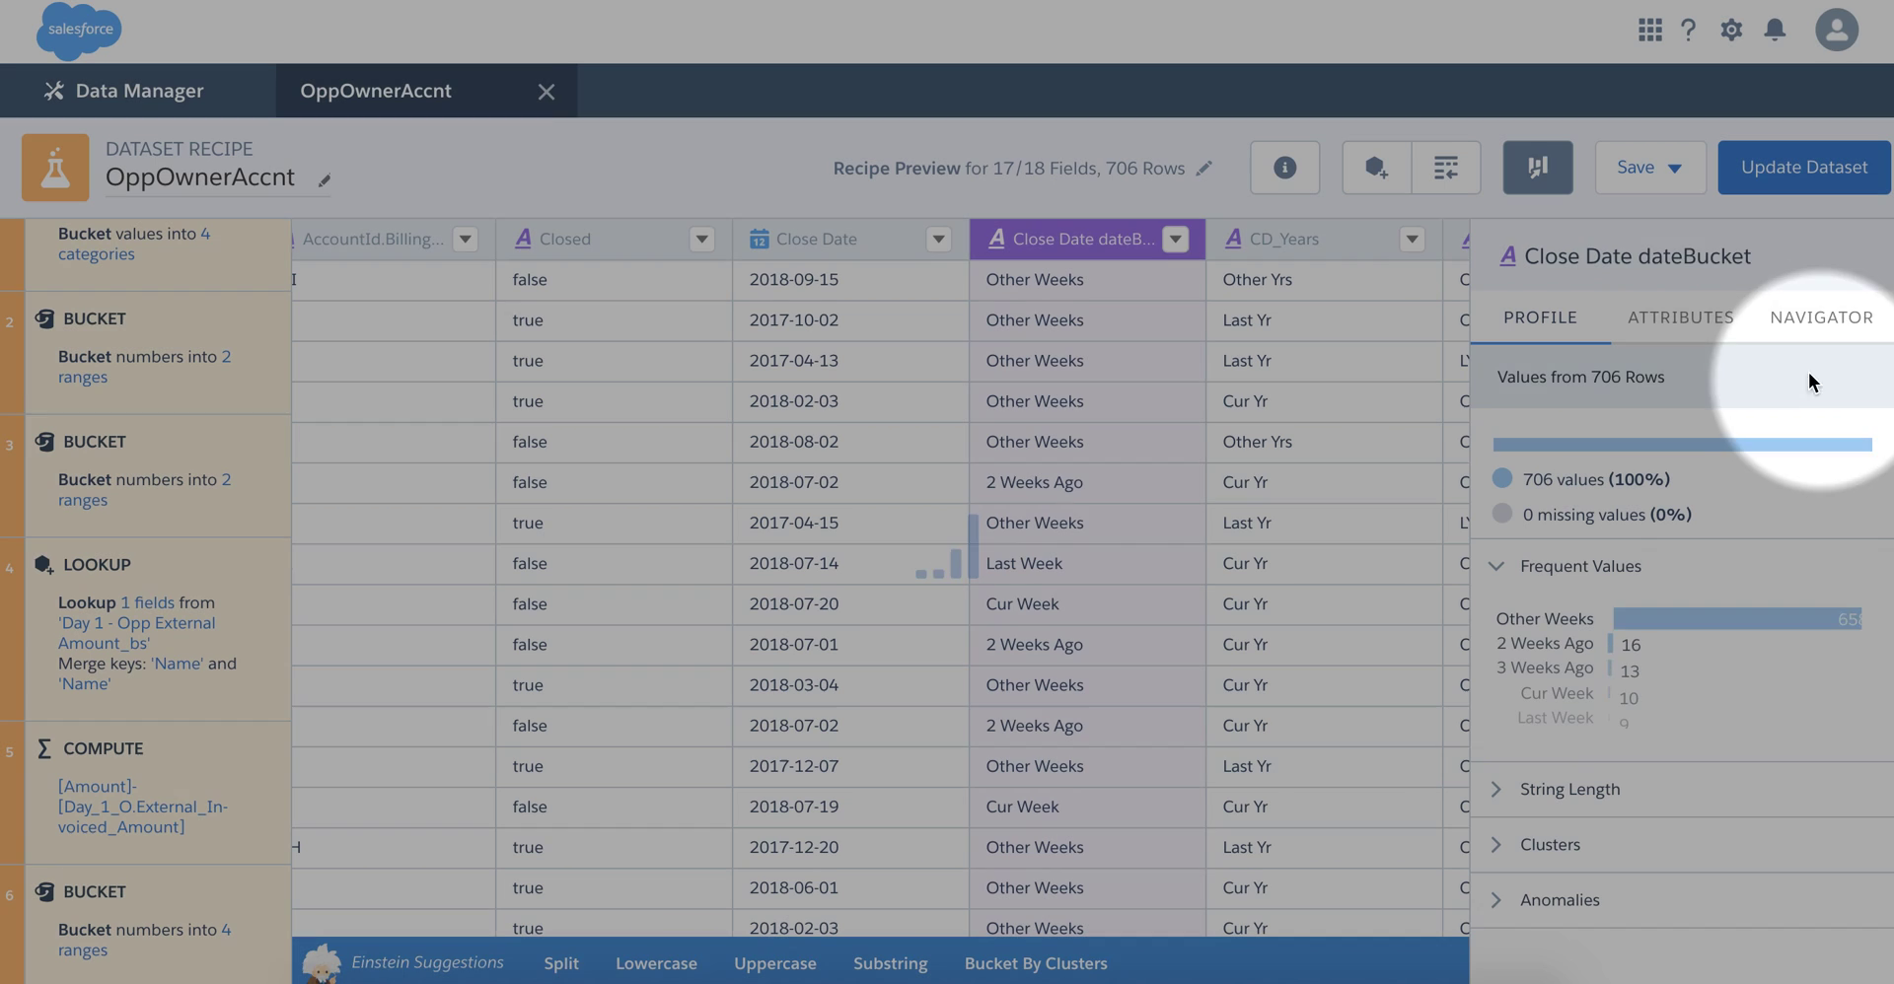
click(1680, 317)
drag(1694, 427, 1509, 430)
text(C_W)
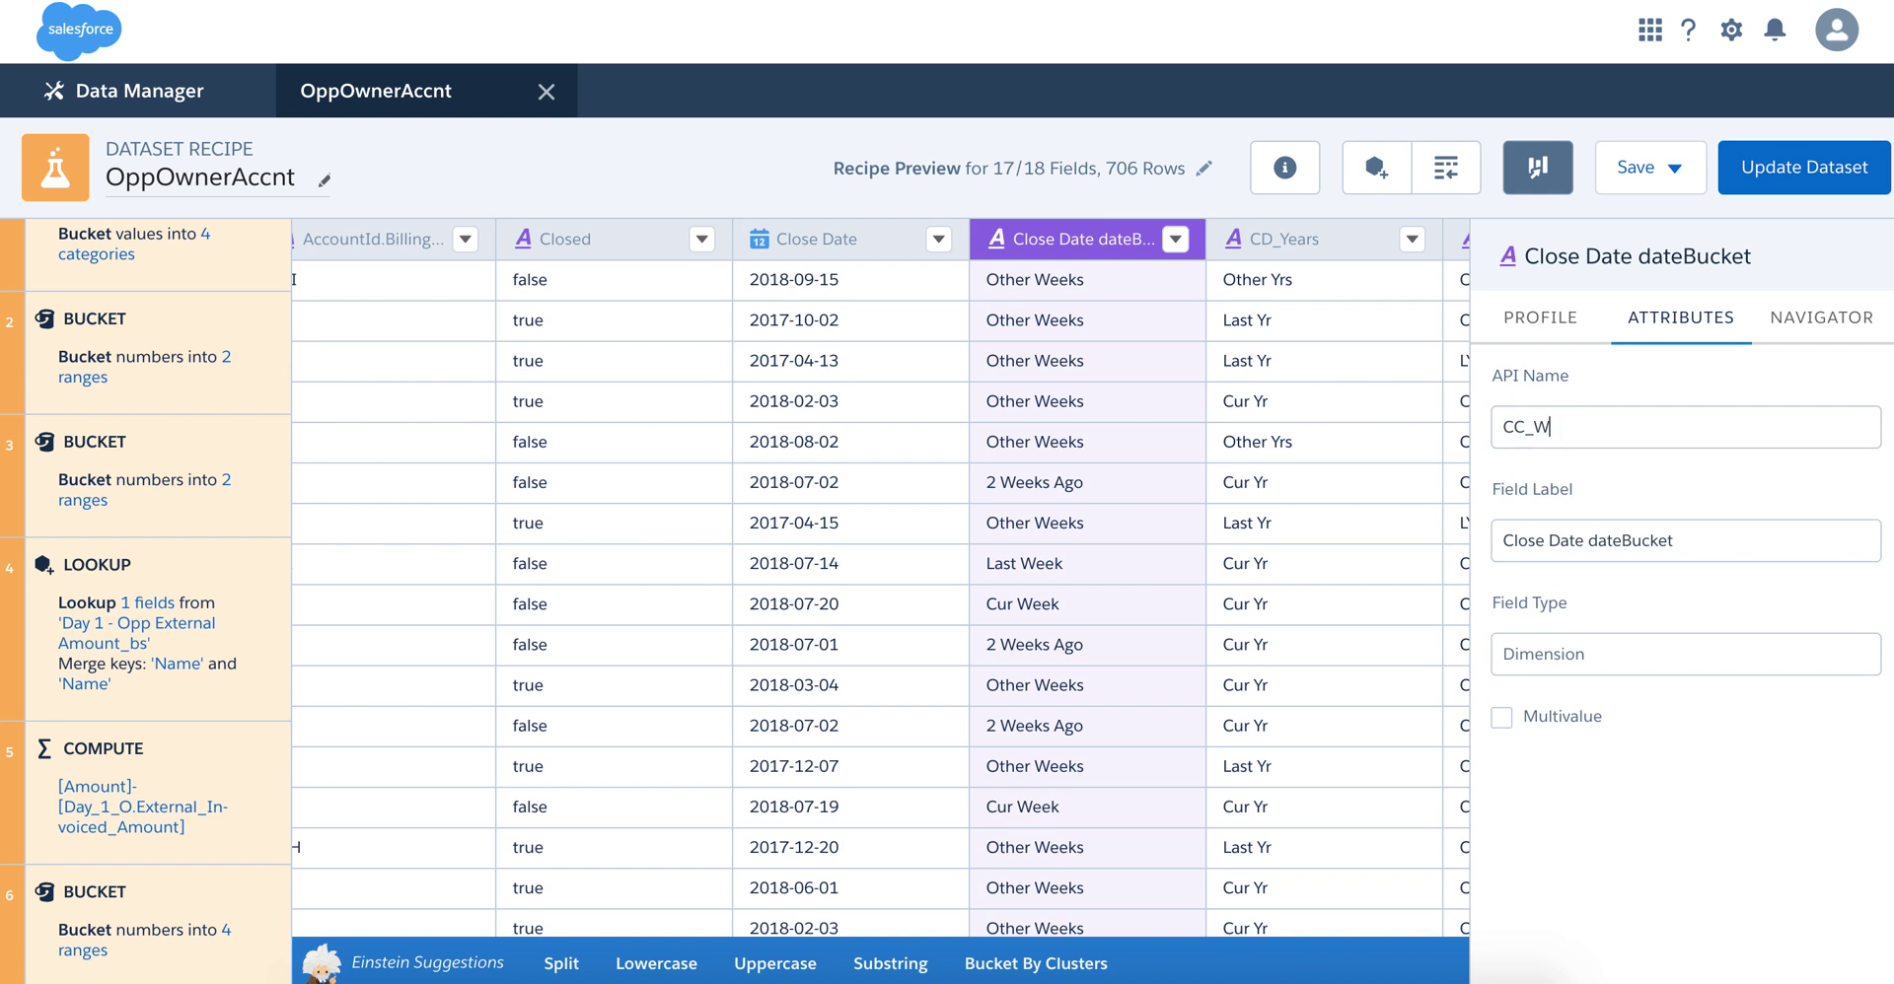
click(1525, 426)
key(BackSpace)
text(D)
Update the field label to match CD_Weeks, then open Update Dataset
click(1677, 539)
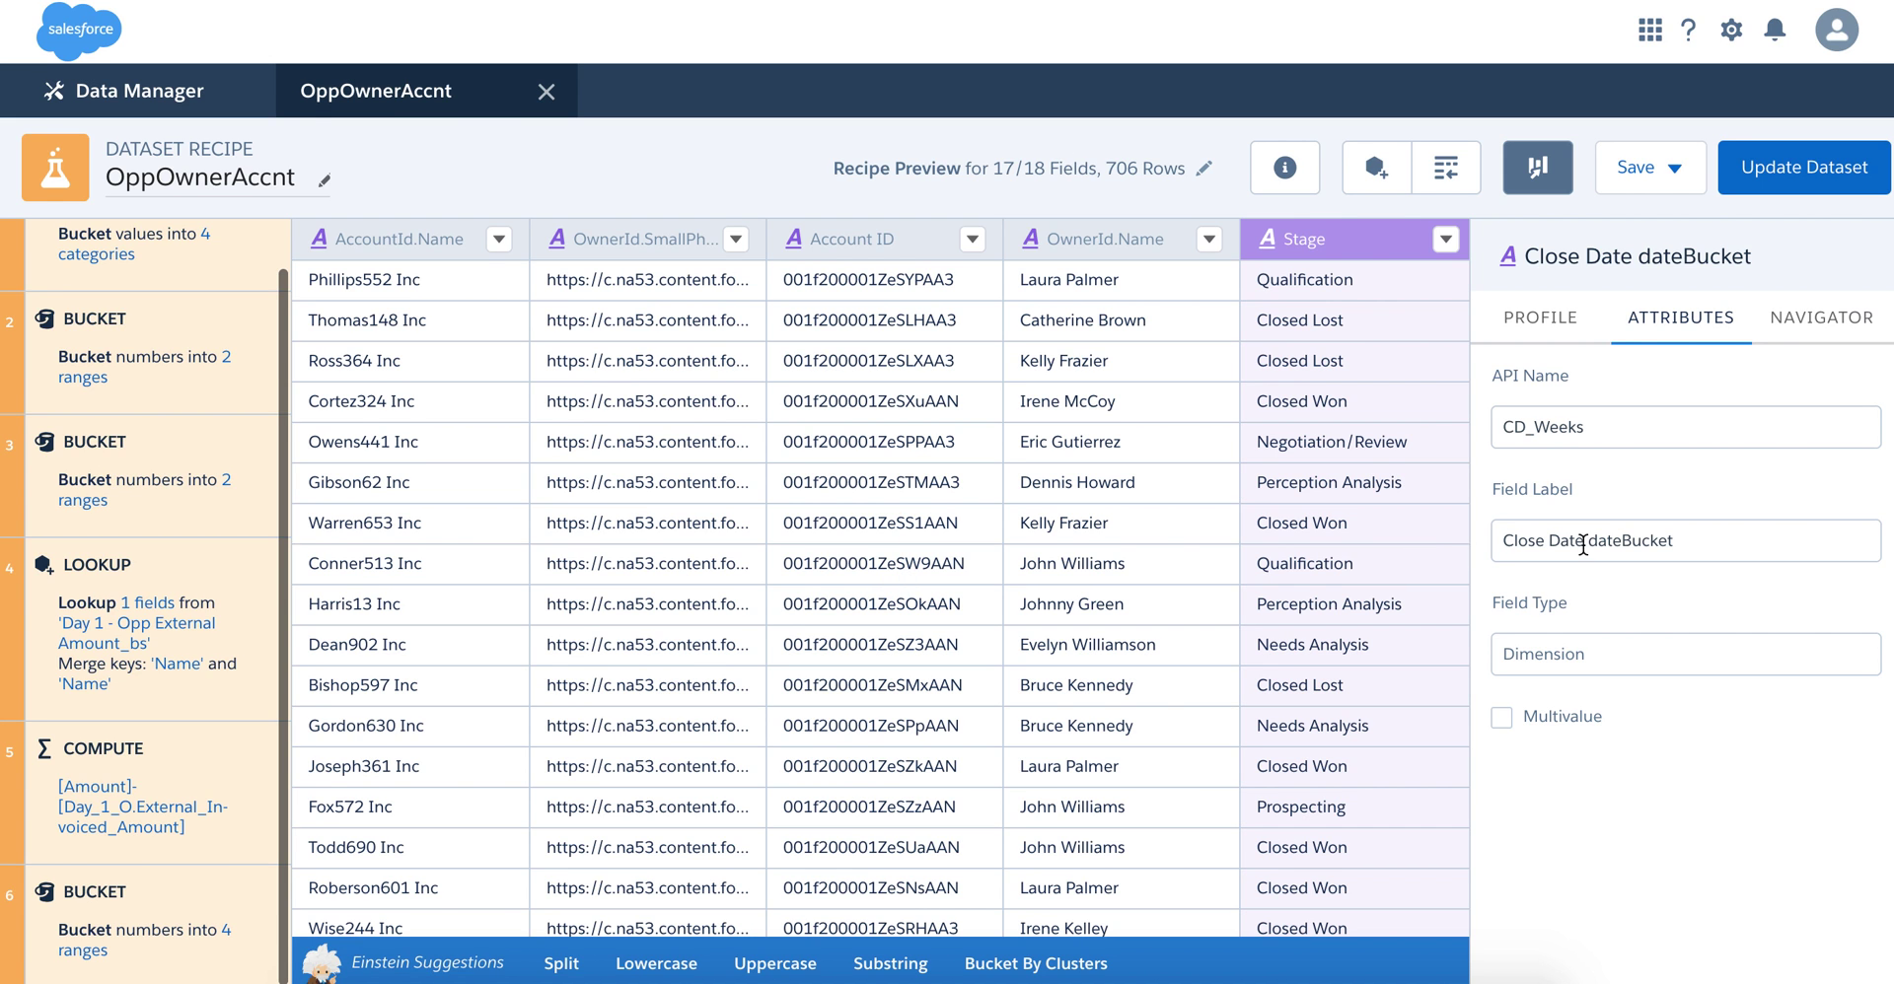
drag(1674, 539, 1546, 520)
text(CD_Weeks)
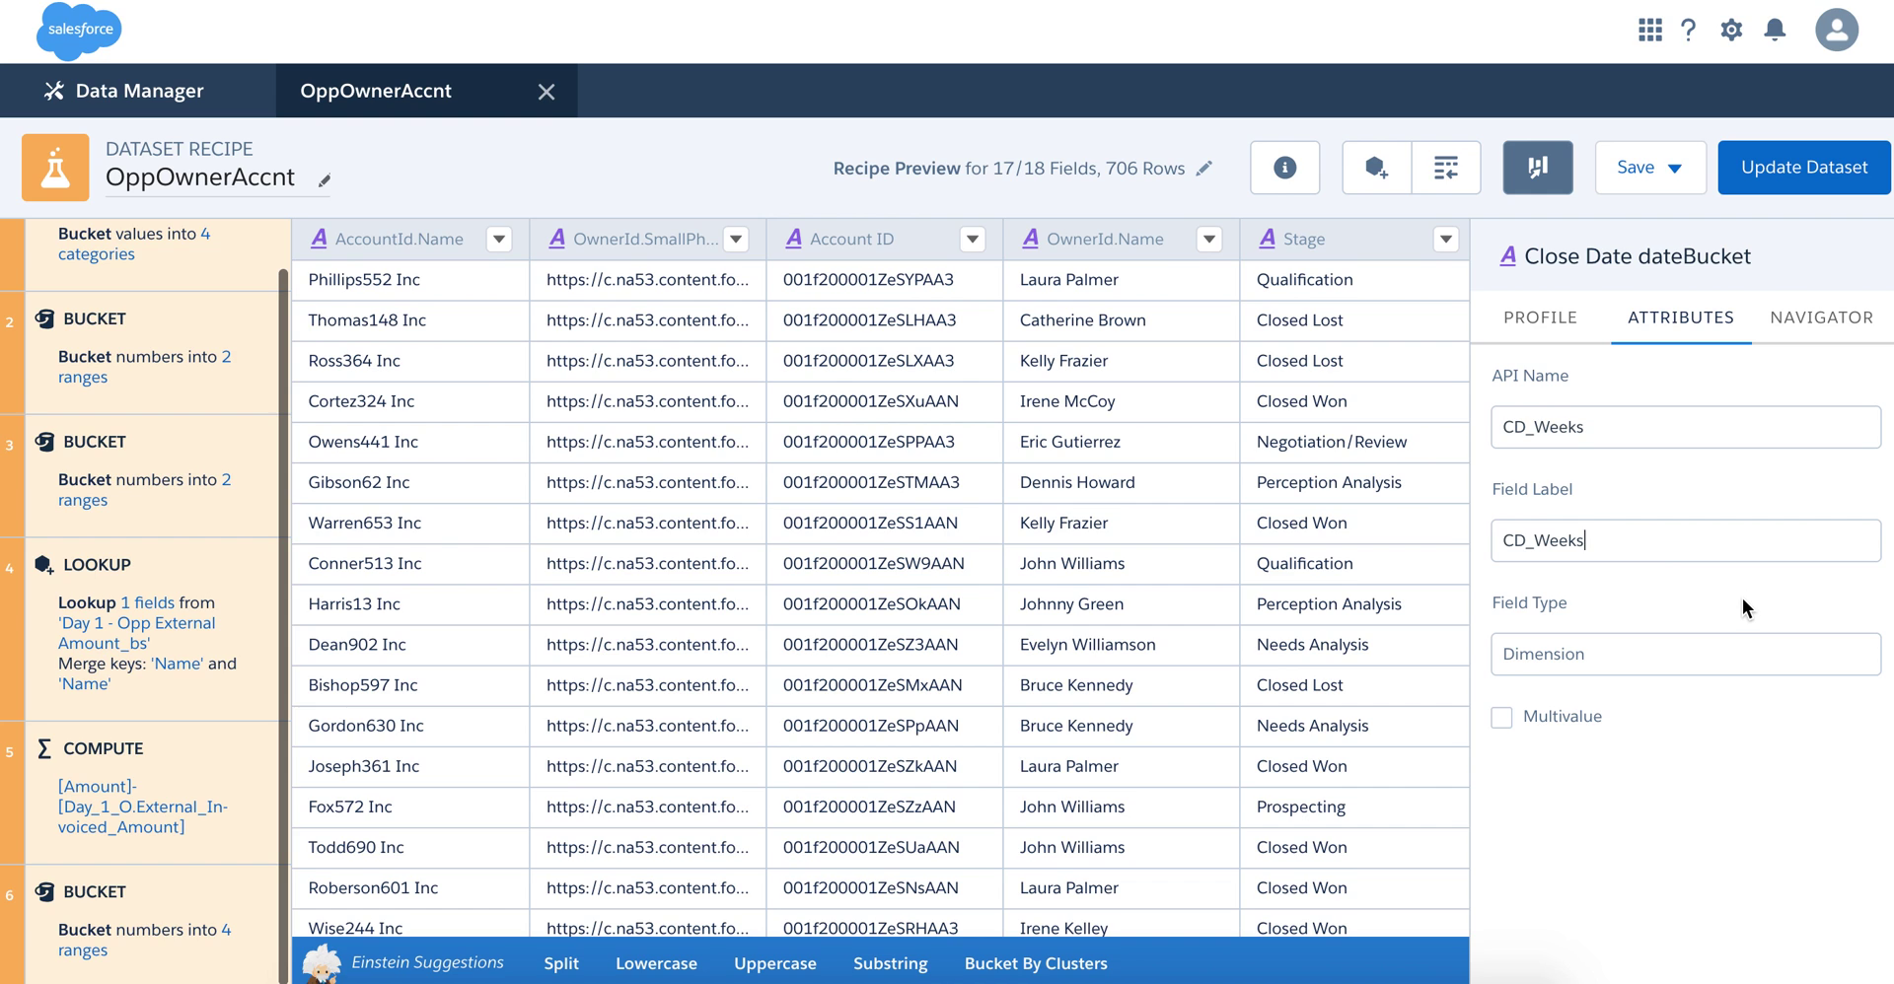
key(Return)
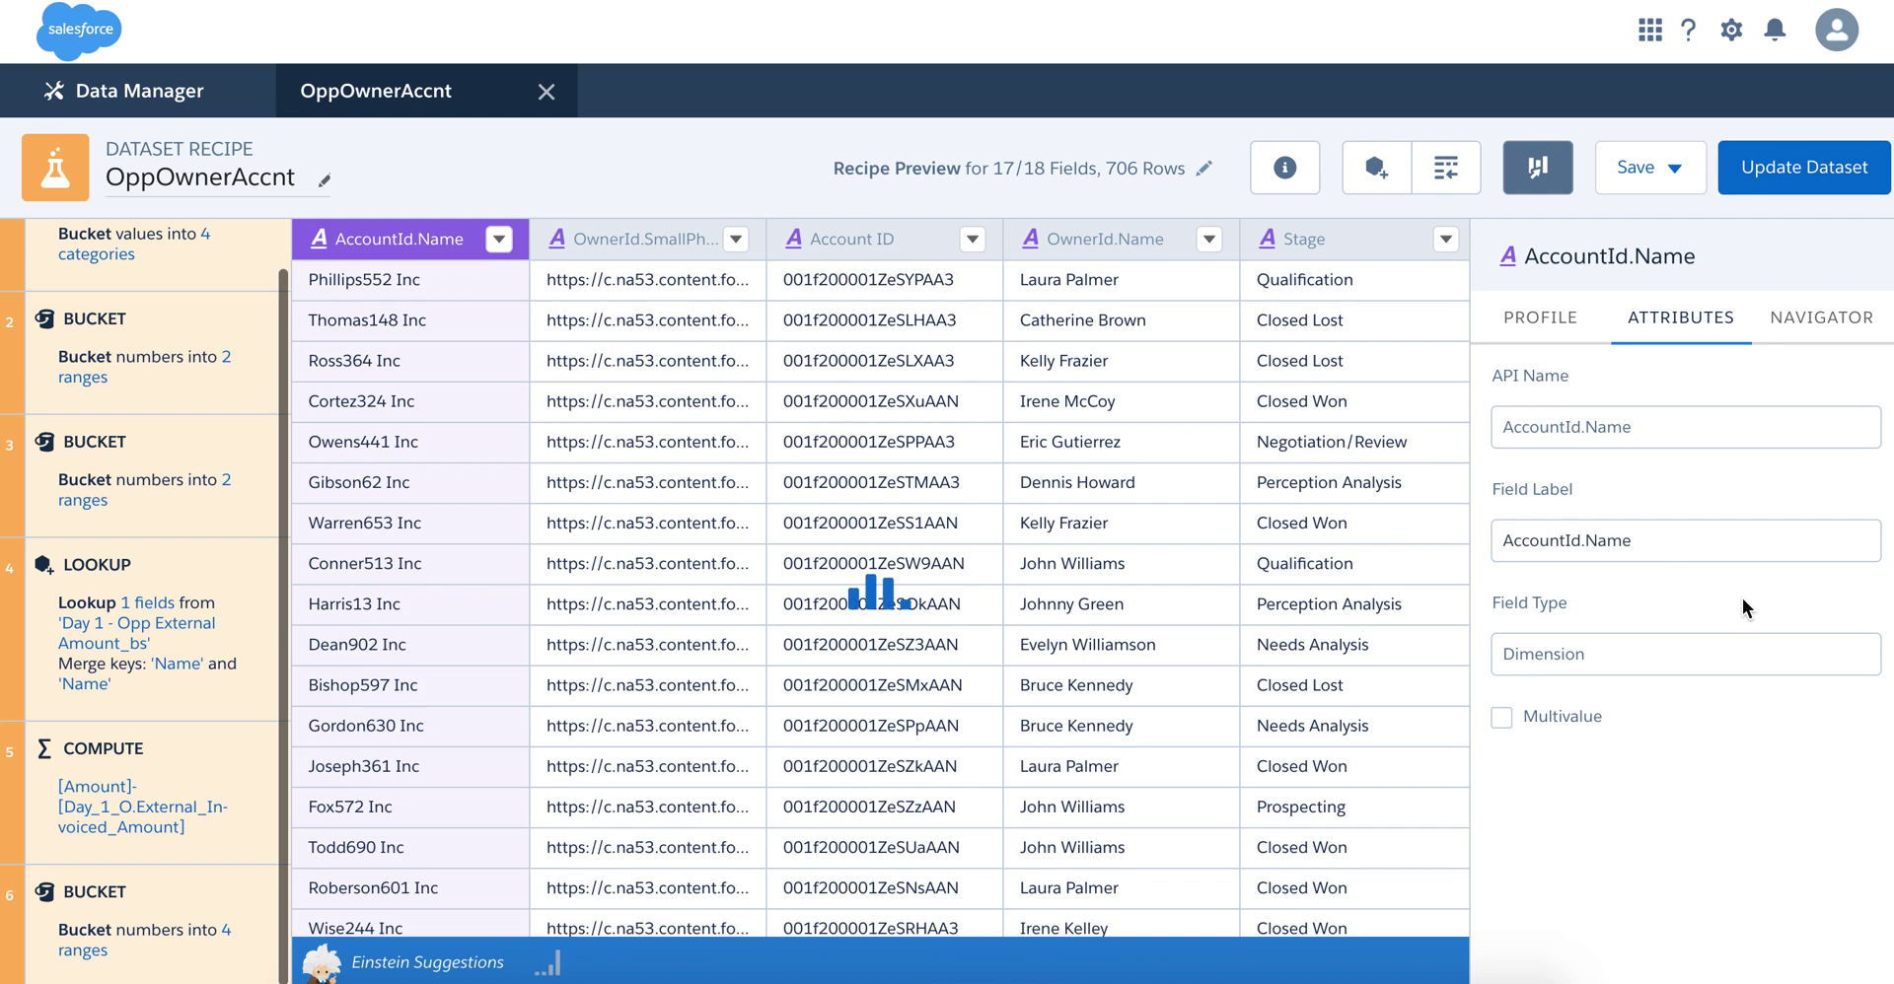
click(1766, 170)
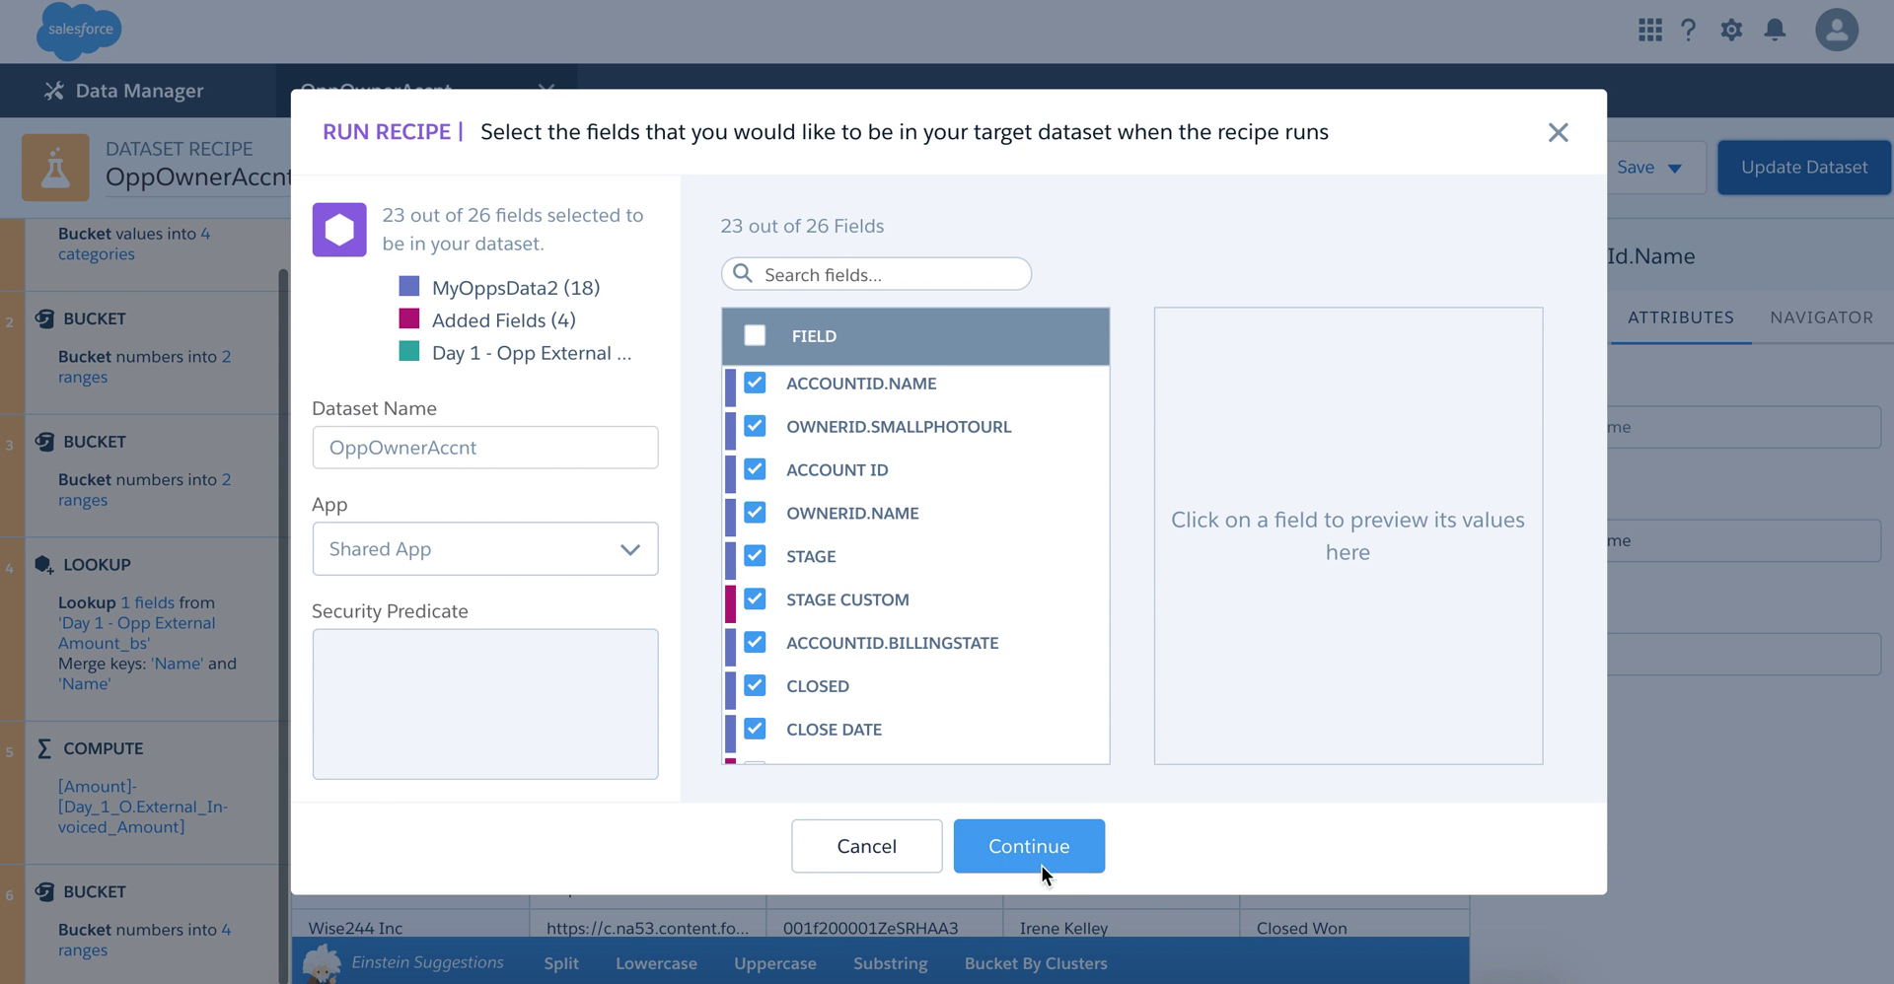
Run the recipe now and go to the Data Manager jobs Monitor
click(1044, 873)
click(937, 607)
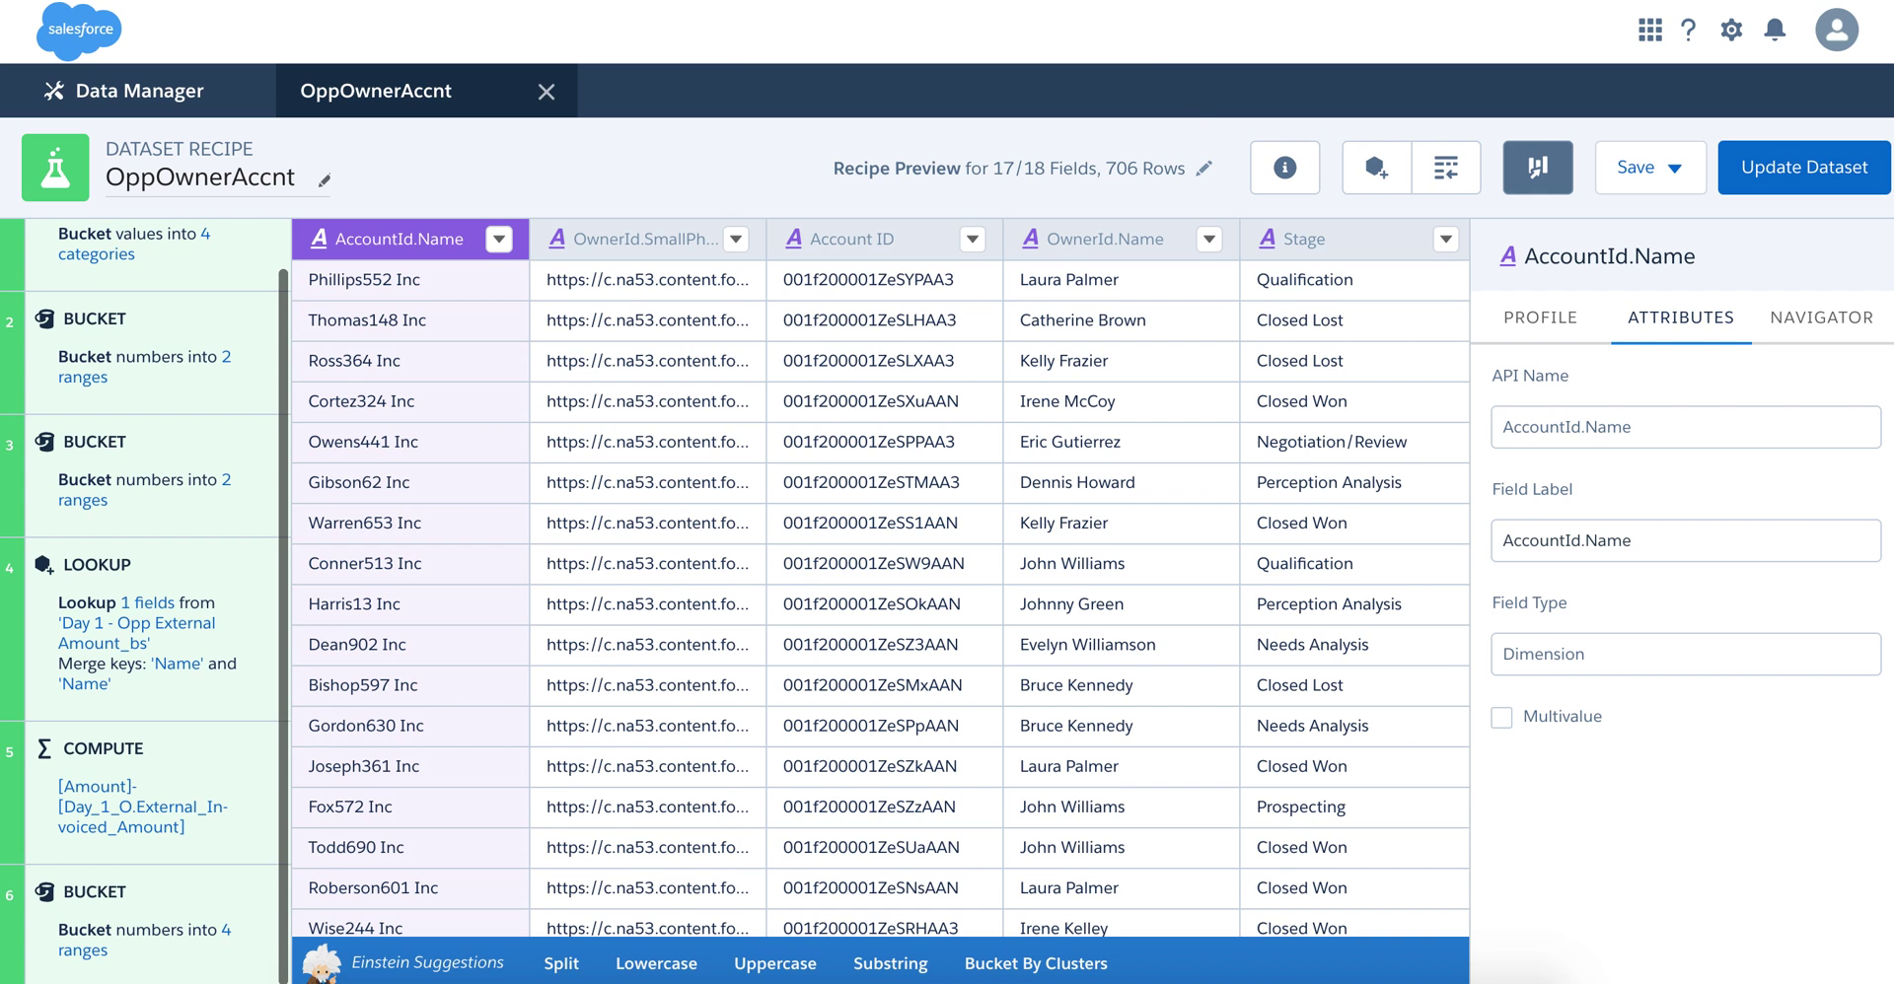
click(165, 104)
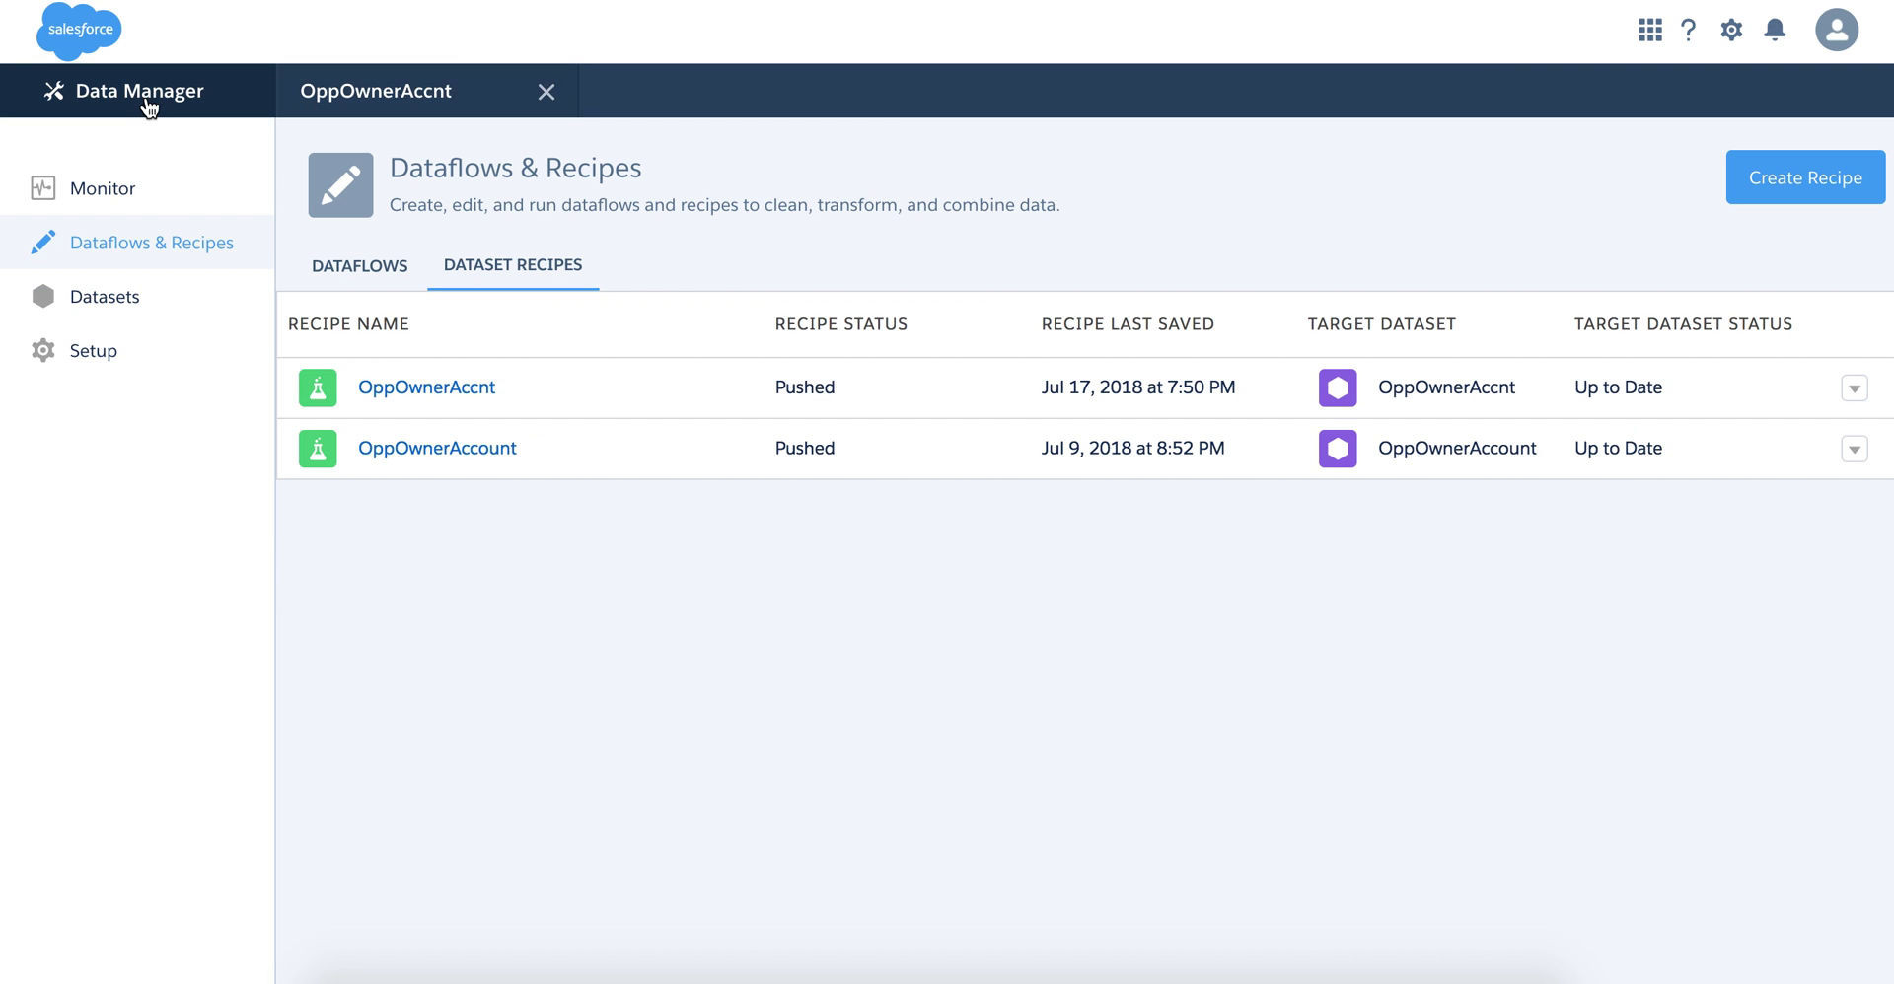
click(122, 187)
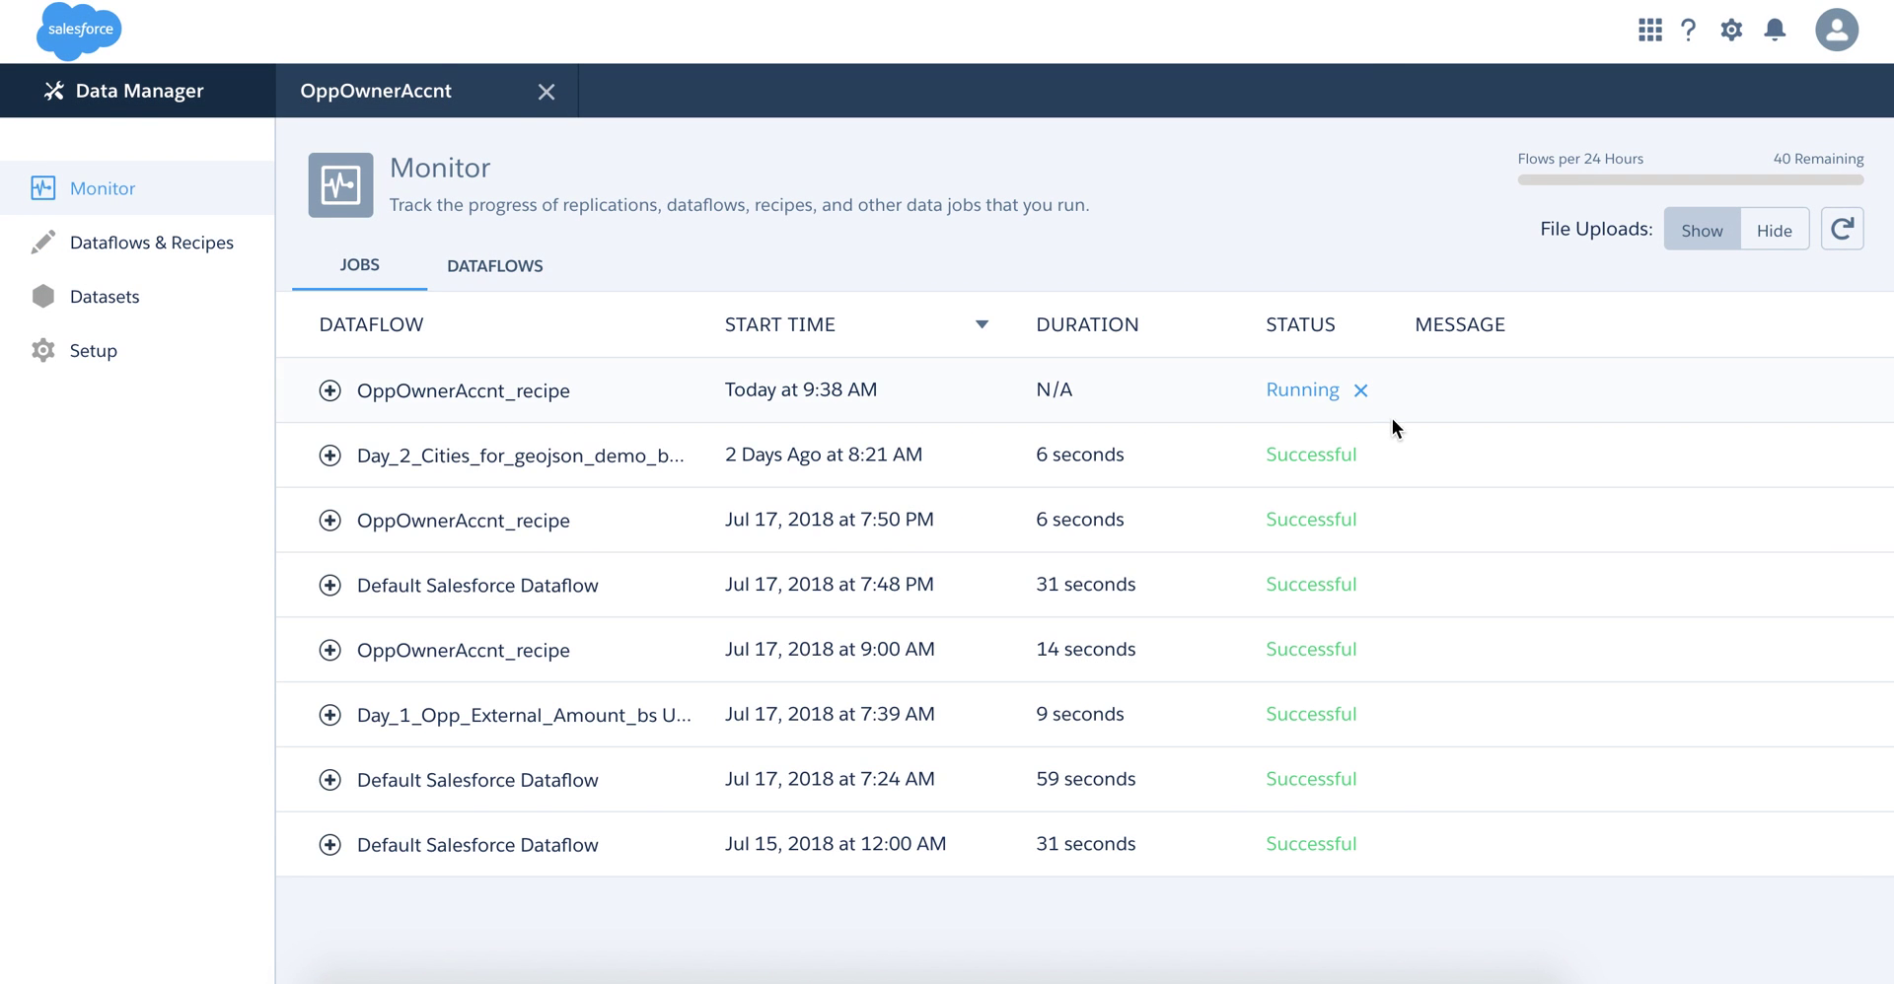
Refresh the Monitor until the recipe job shows Successful, then close the day 1 dbrd JAP tab
click(1842, 229)
click(1065, 331)
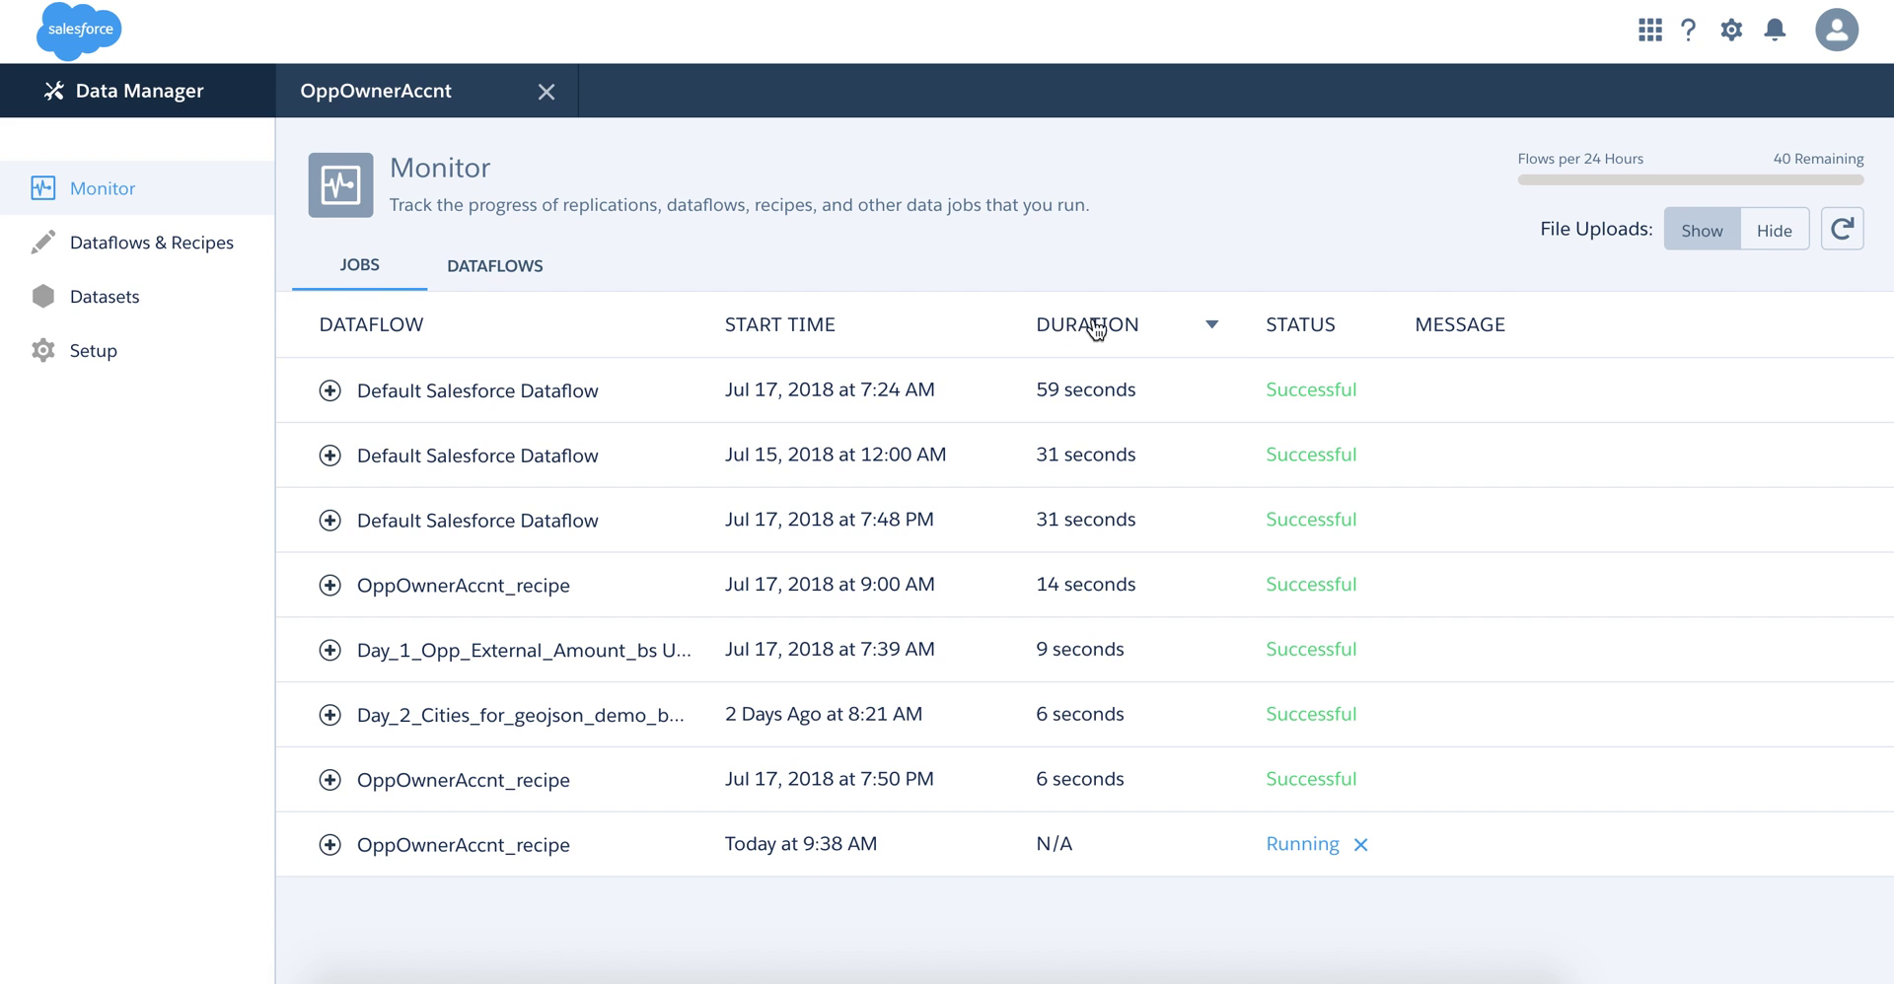
click(1842, 230)
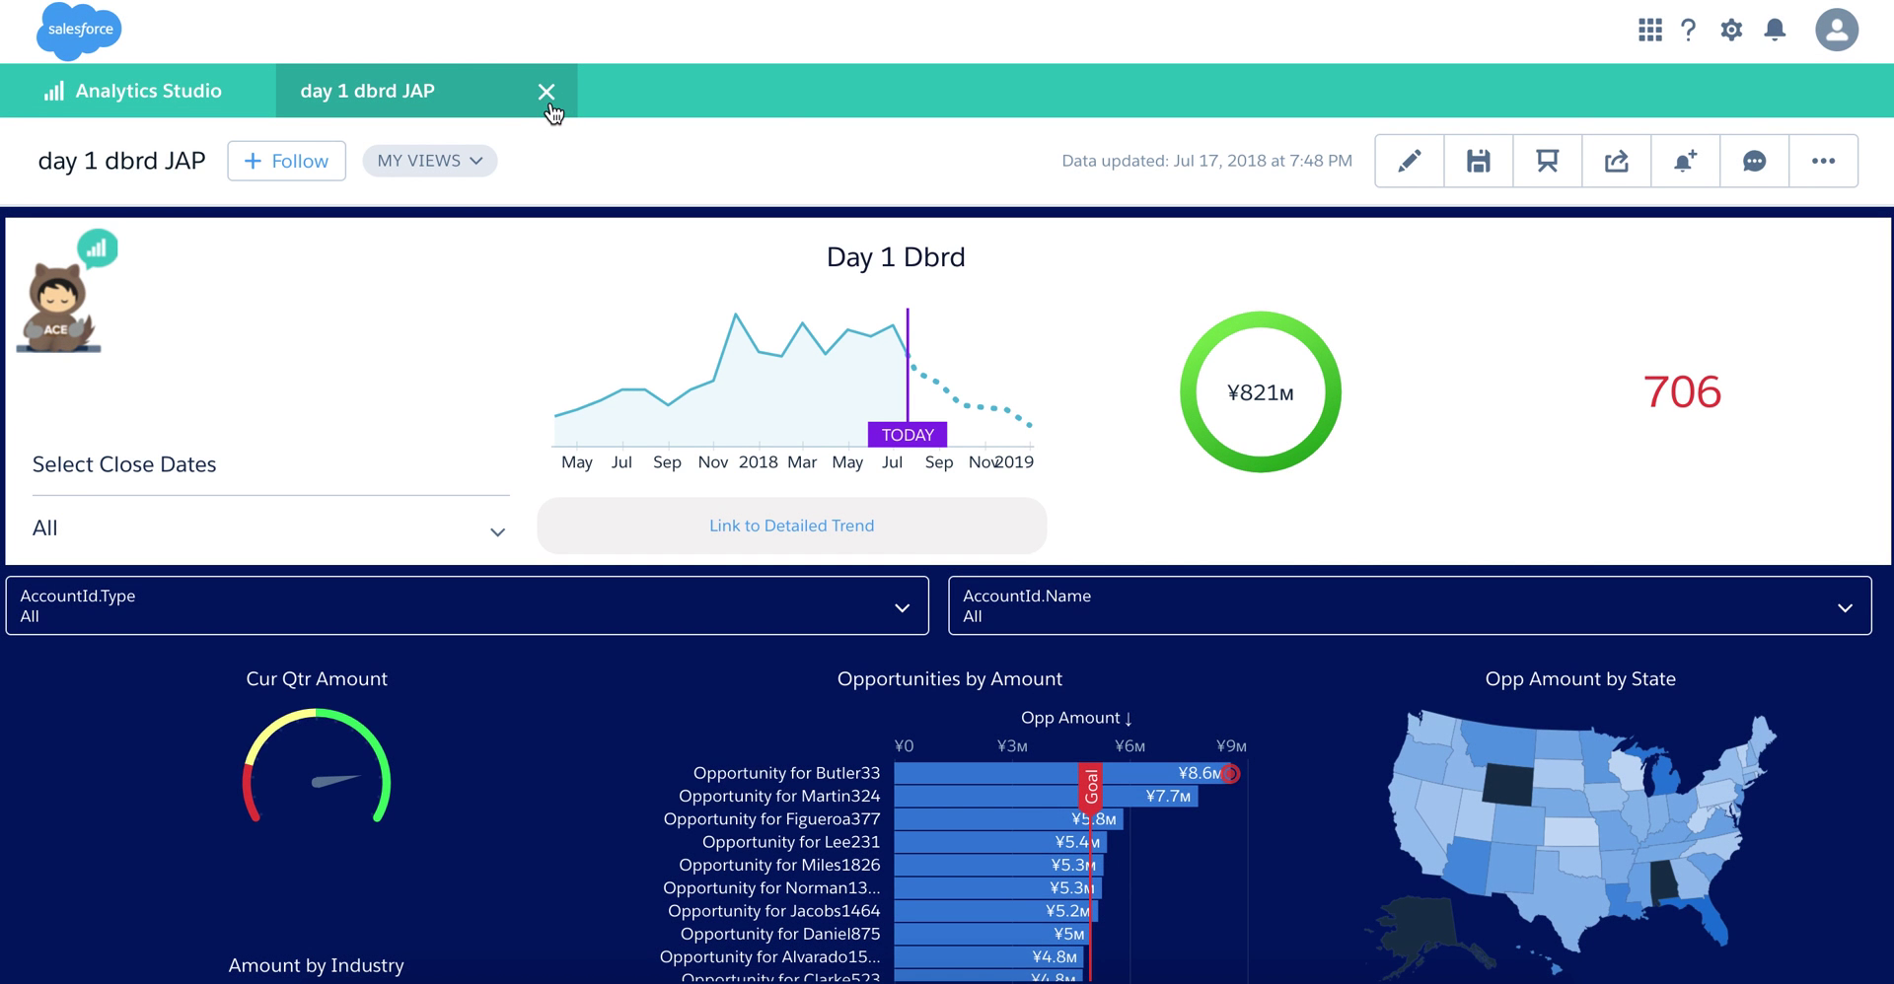
click(545, 91)
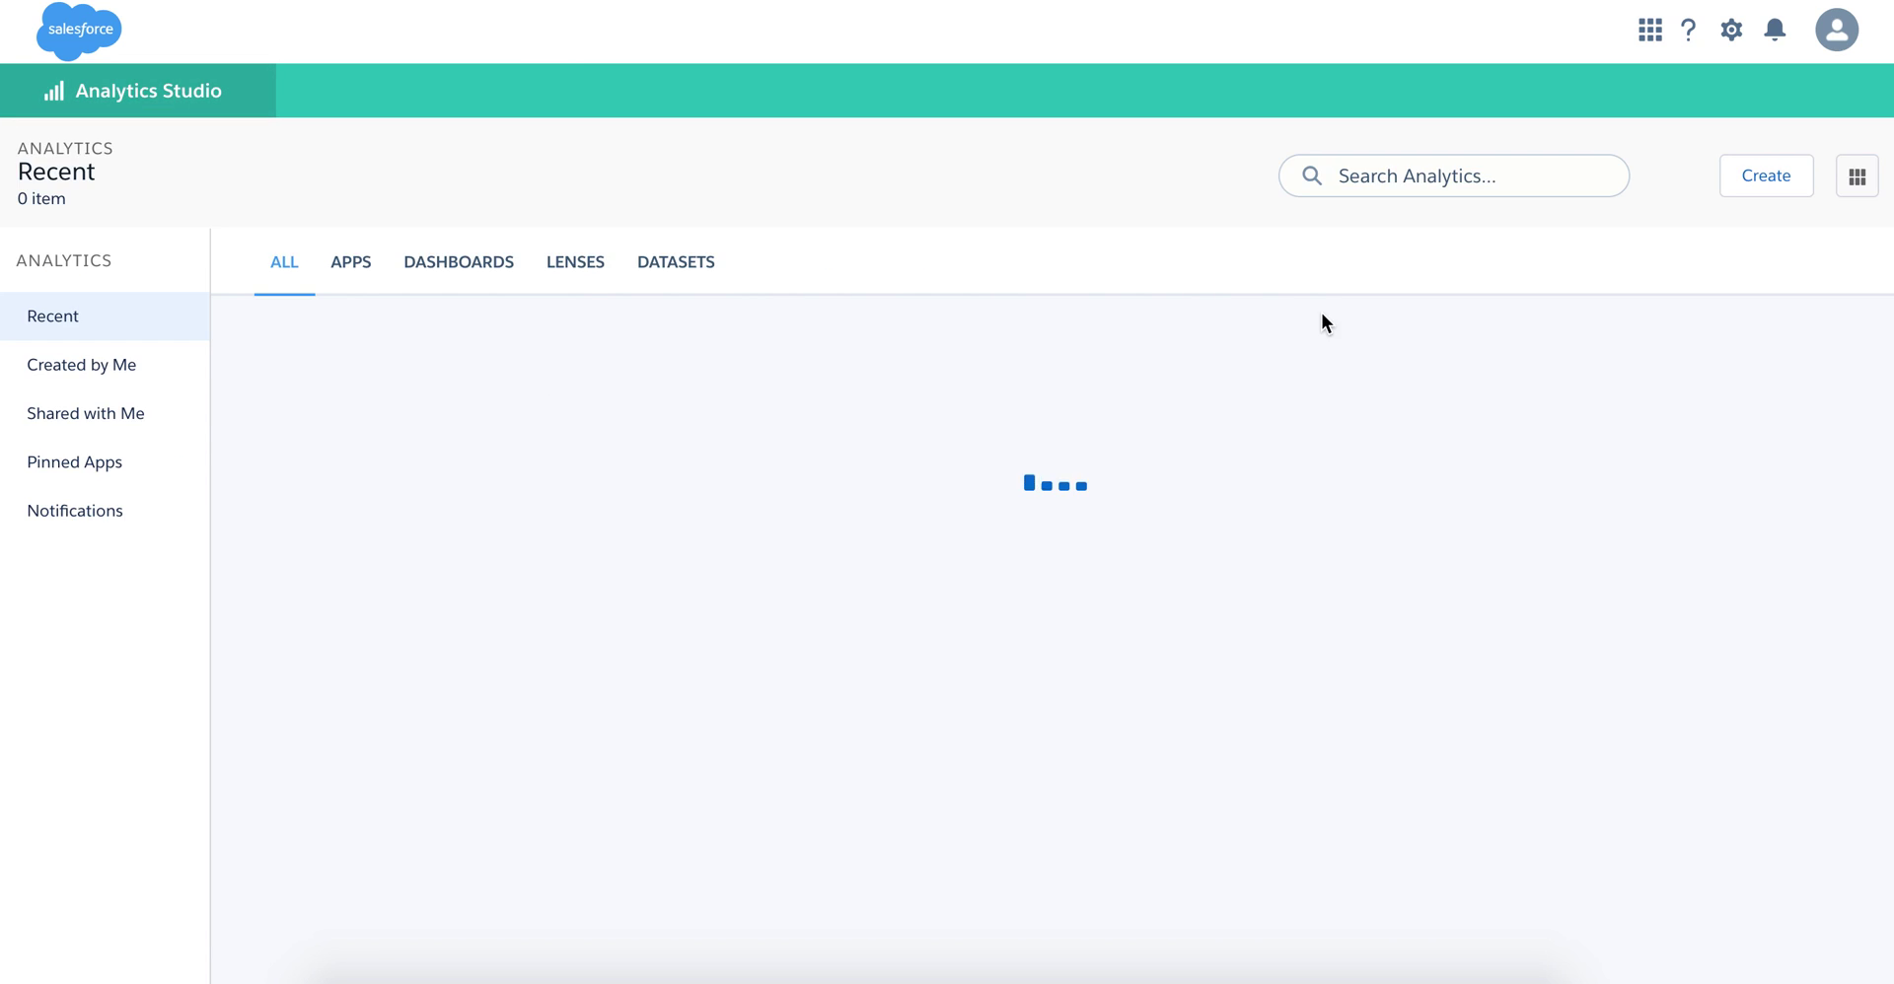
Create a new dashboard from the Blank Dashboard template
click(1772, 192)
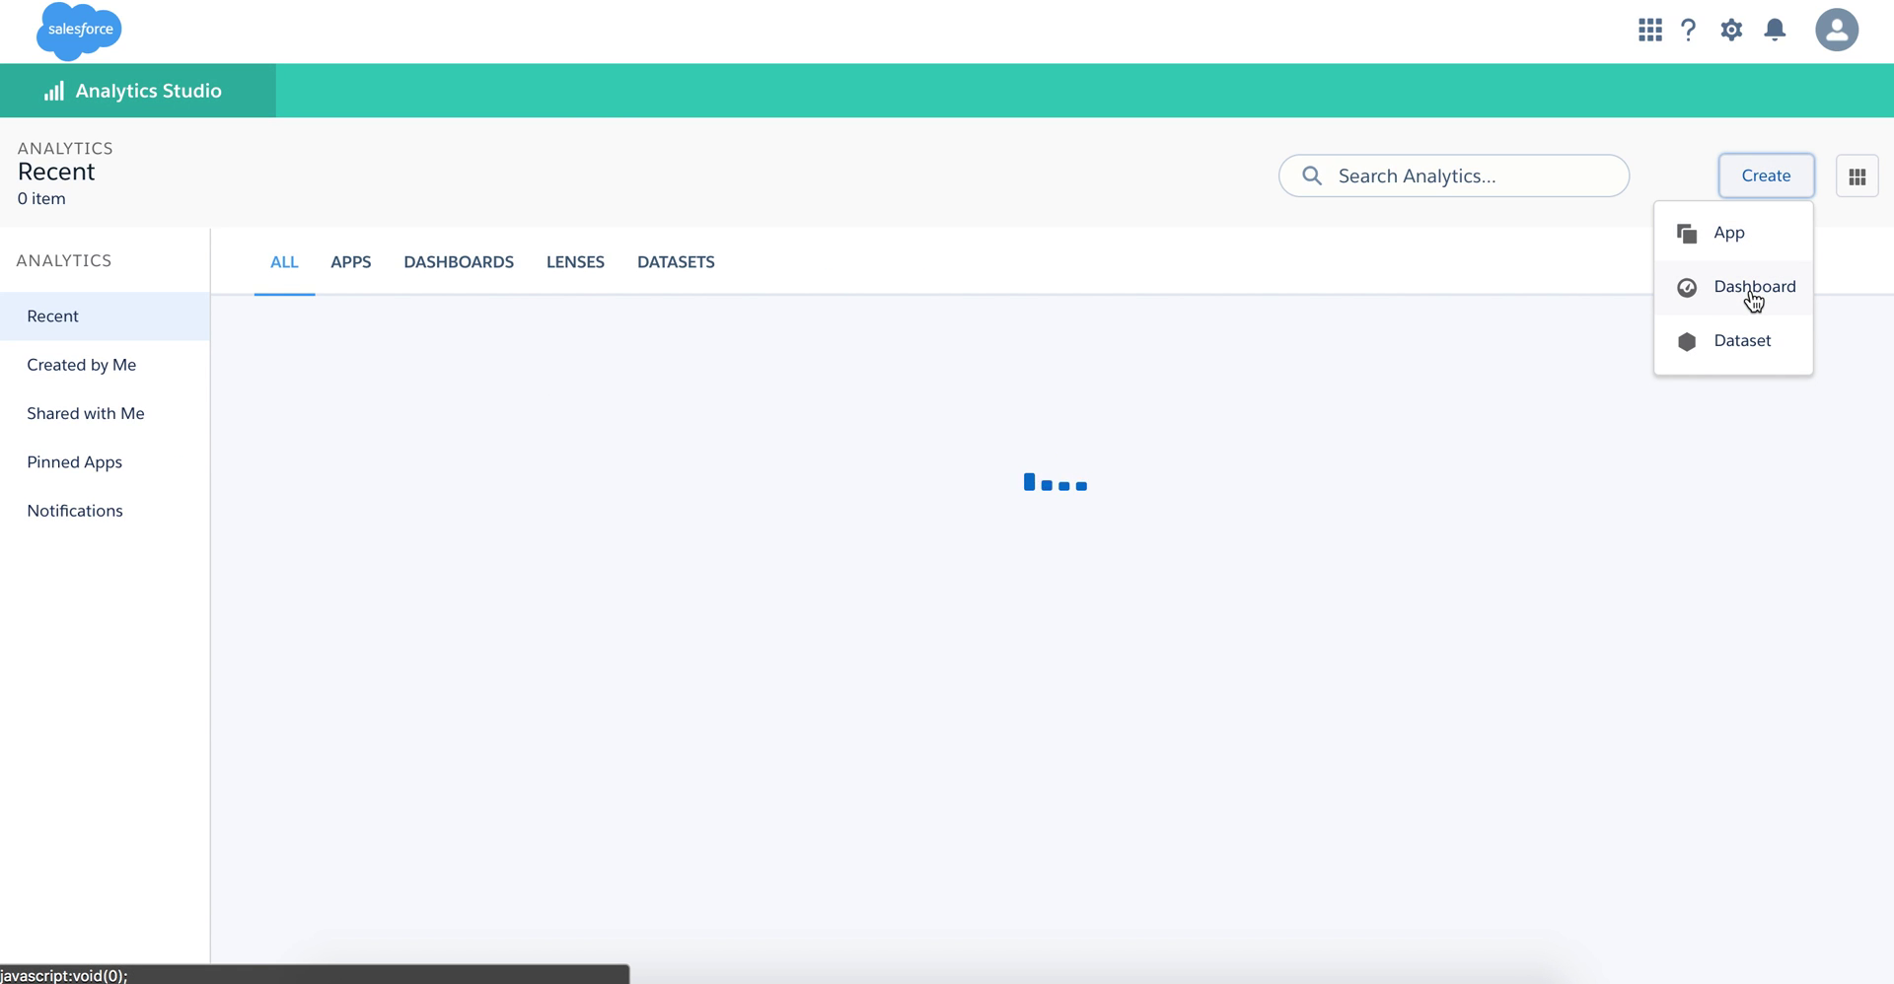
scroll(785, 761, down, 10)
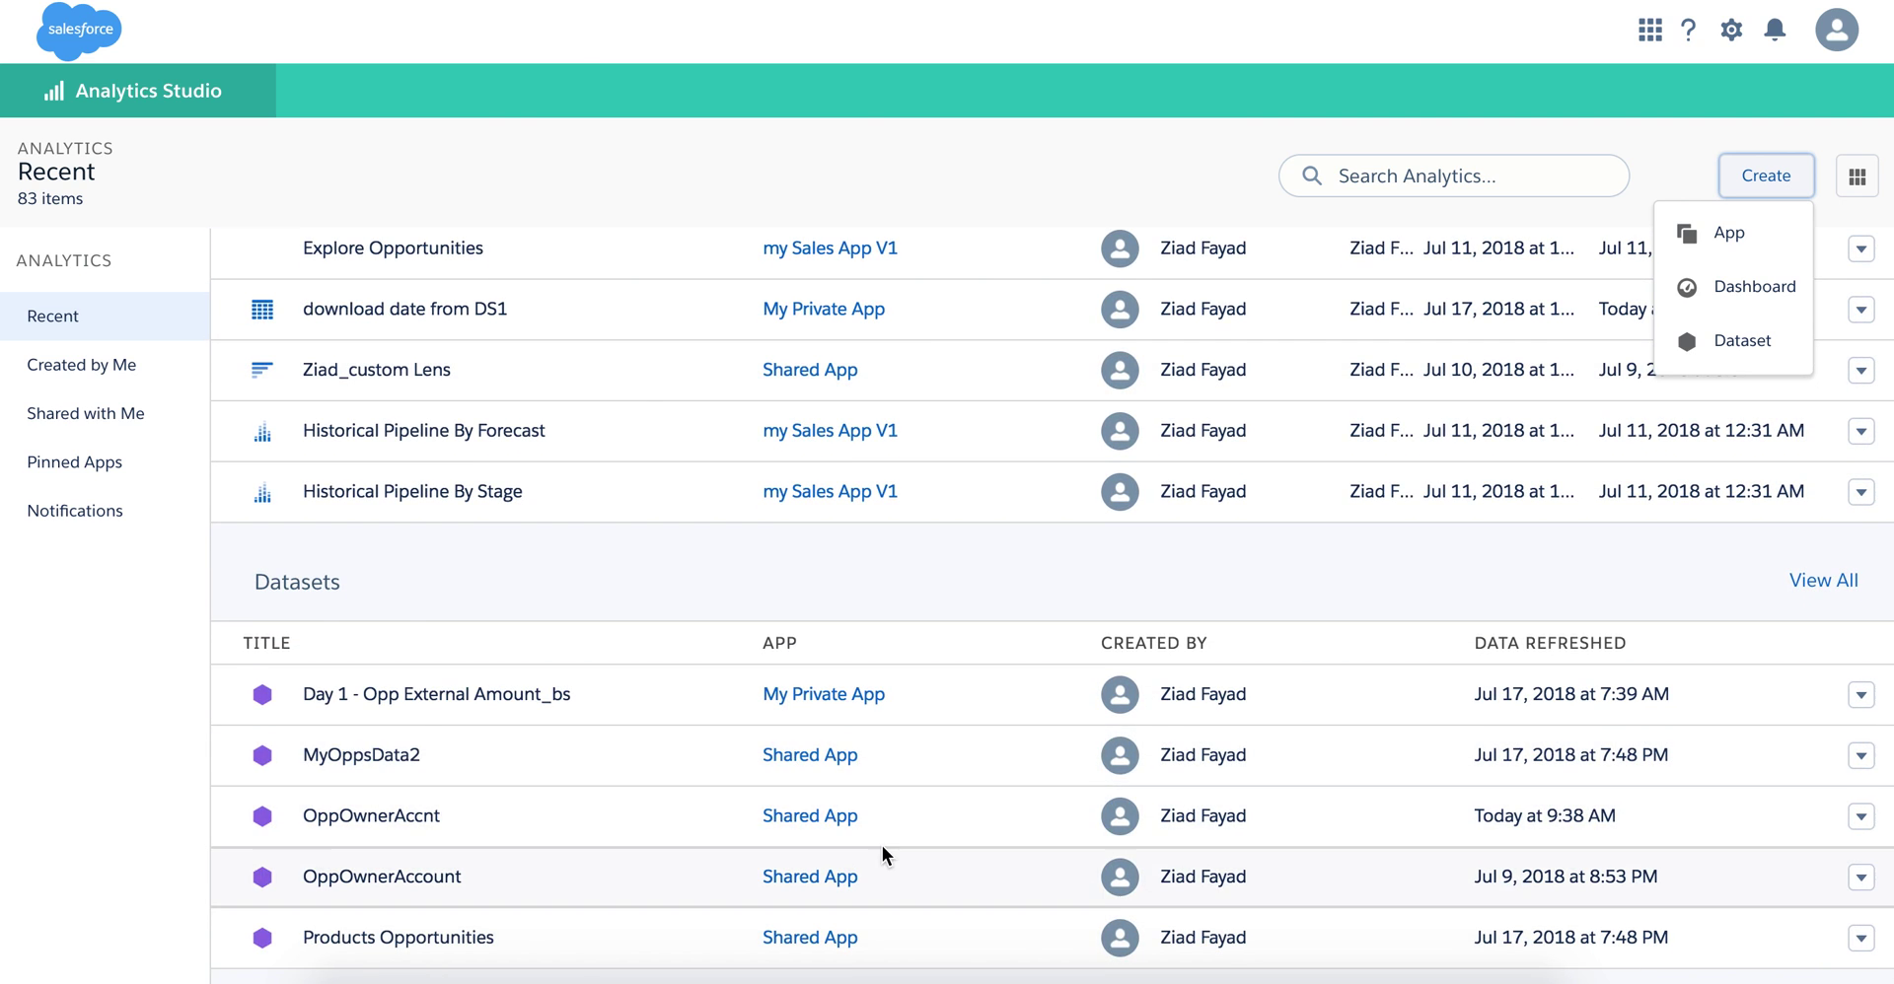
scroll(884, 855, up, 10)
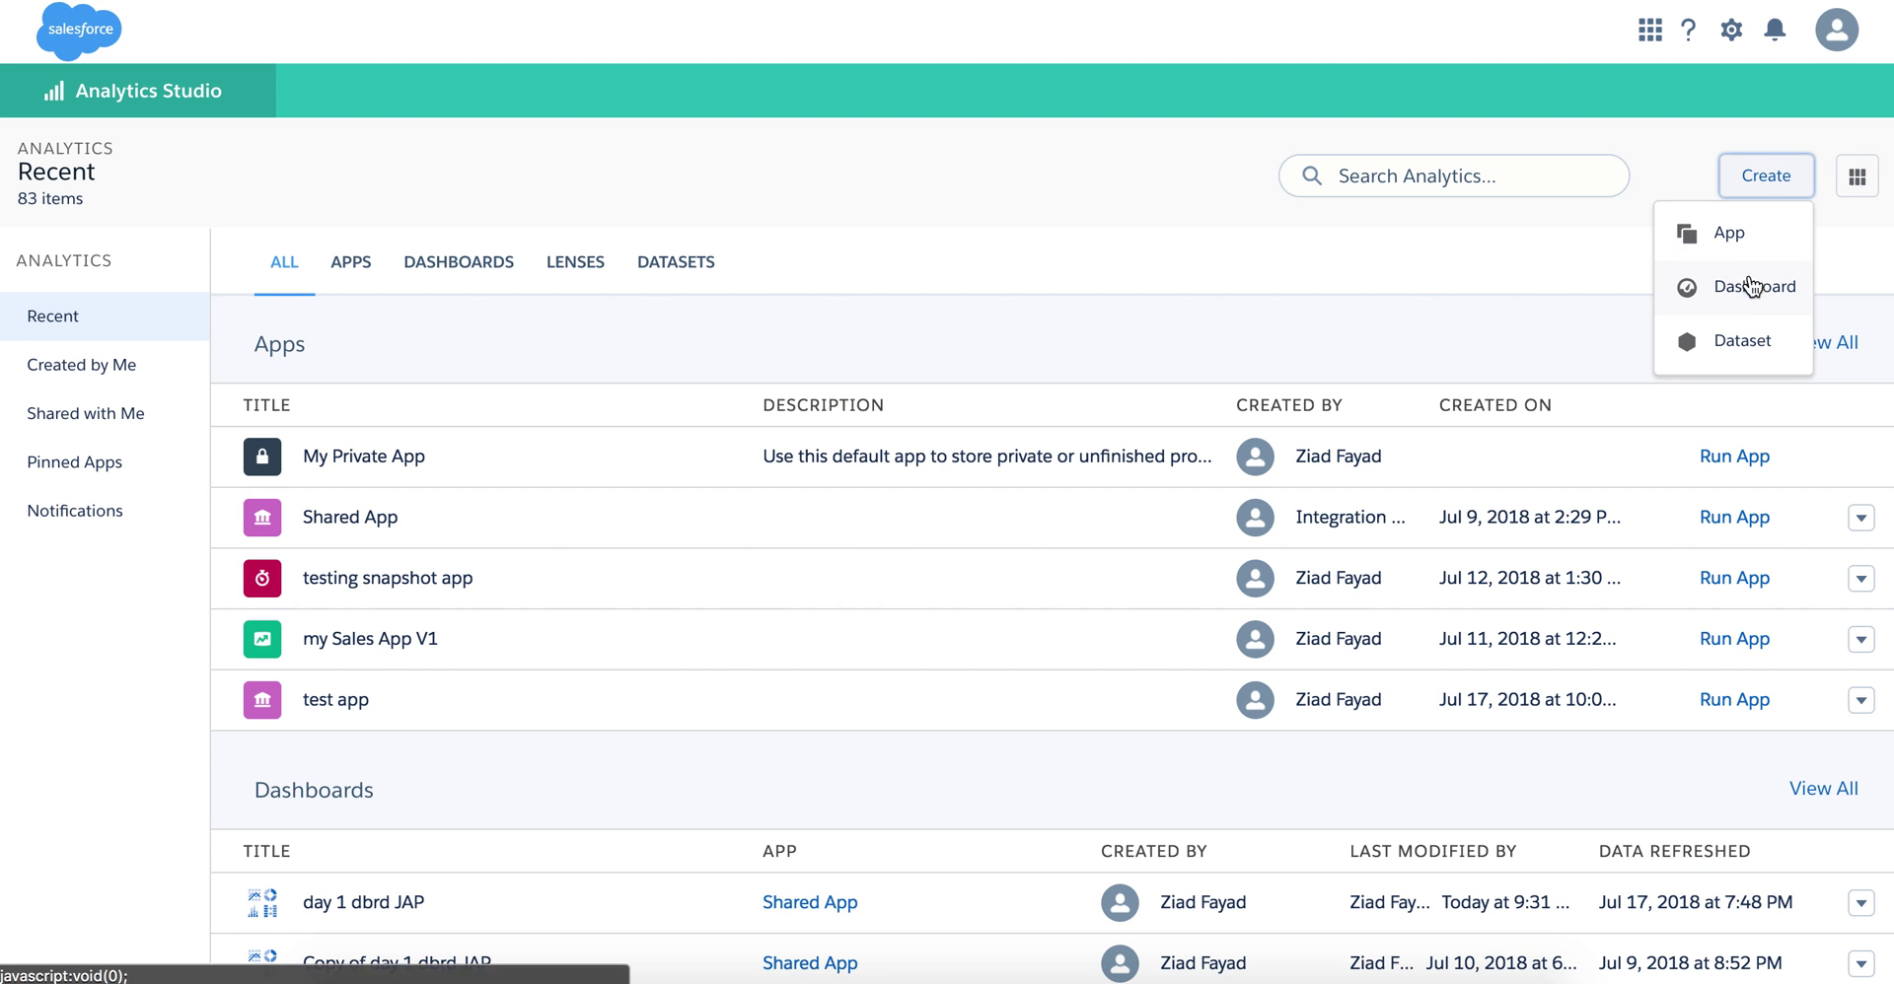
click(1748, 286)
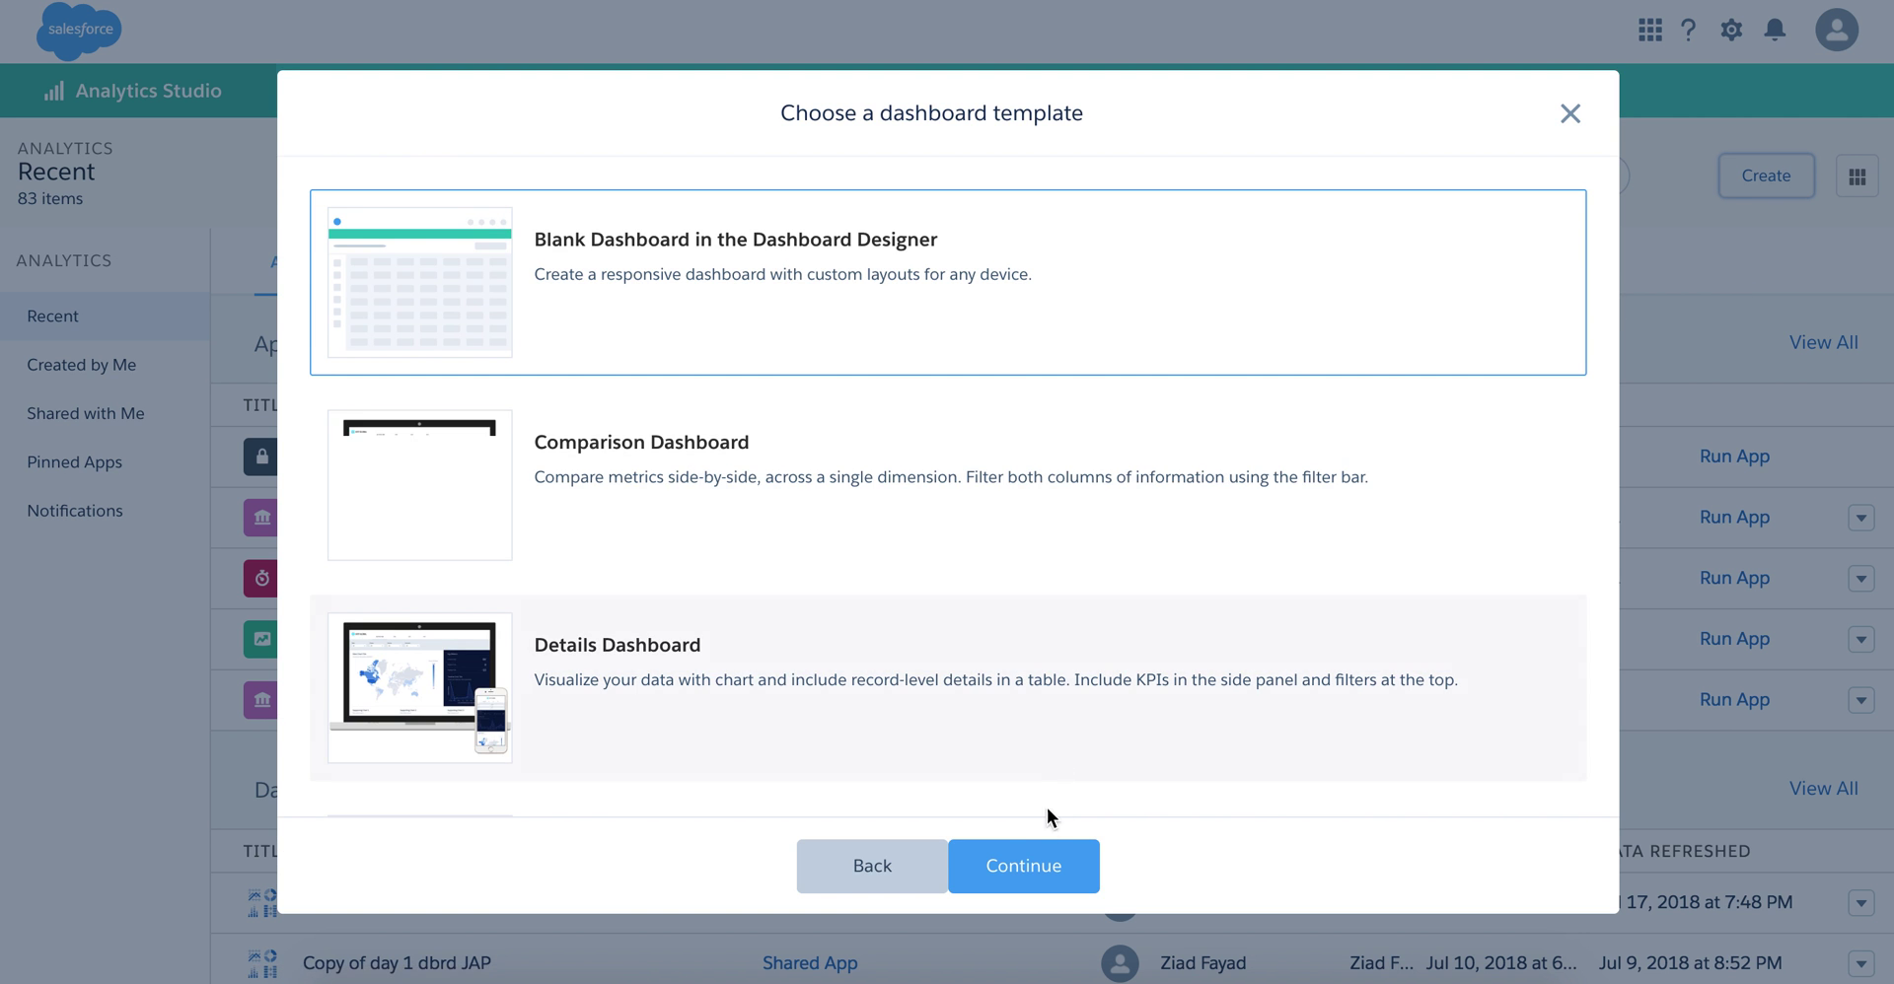
click(1027, 870)
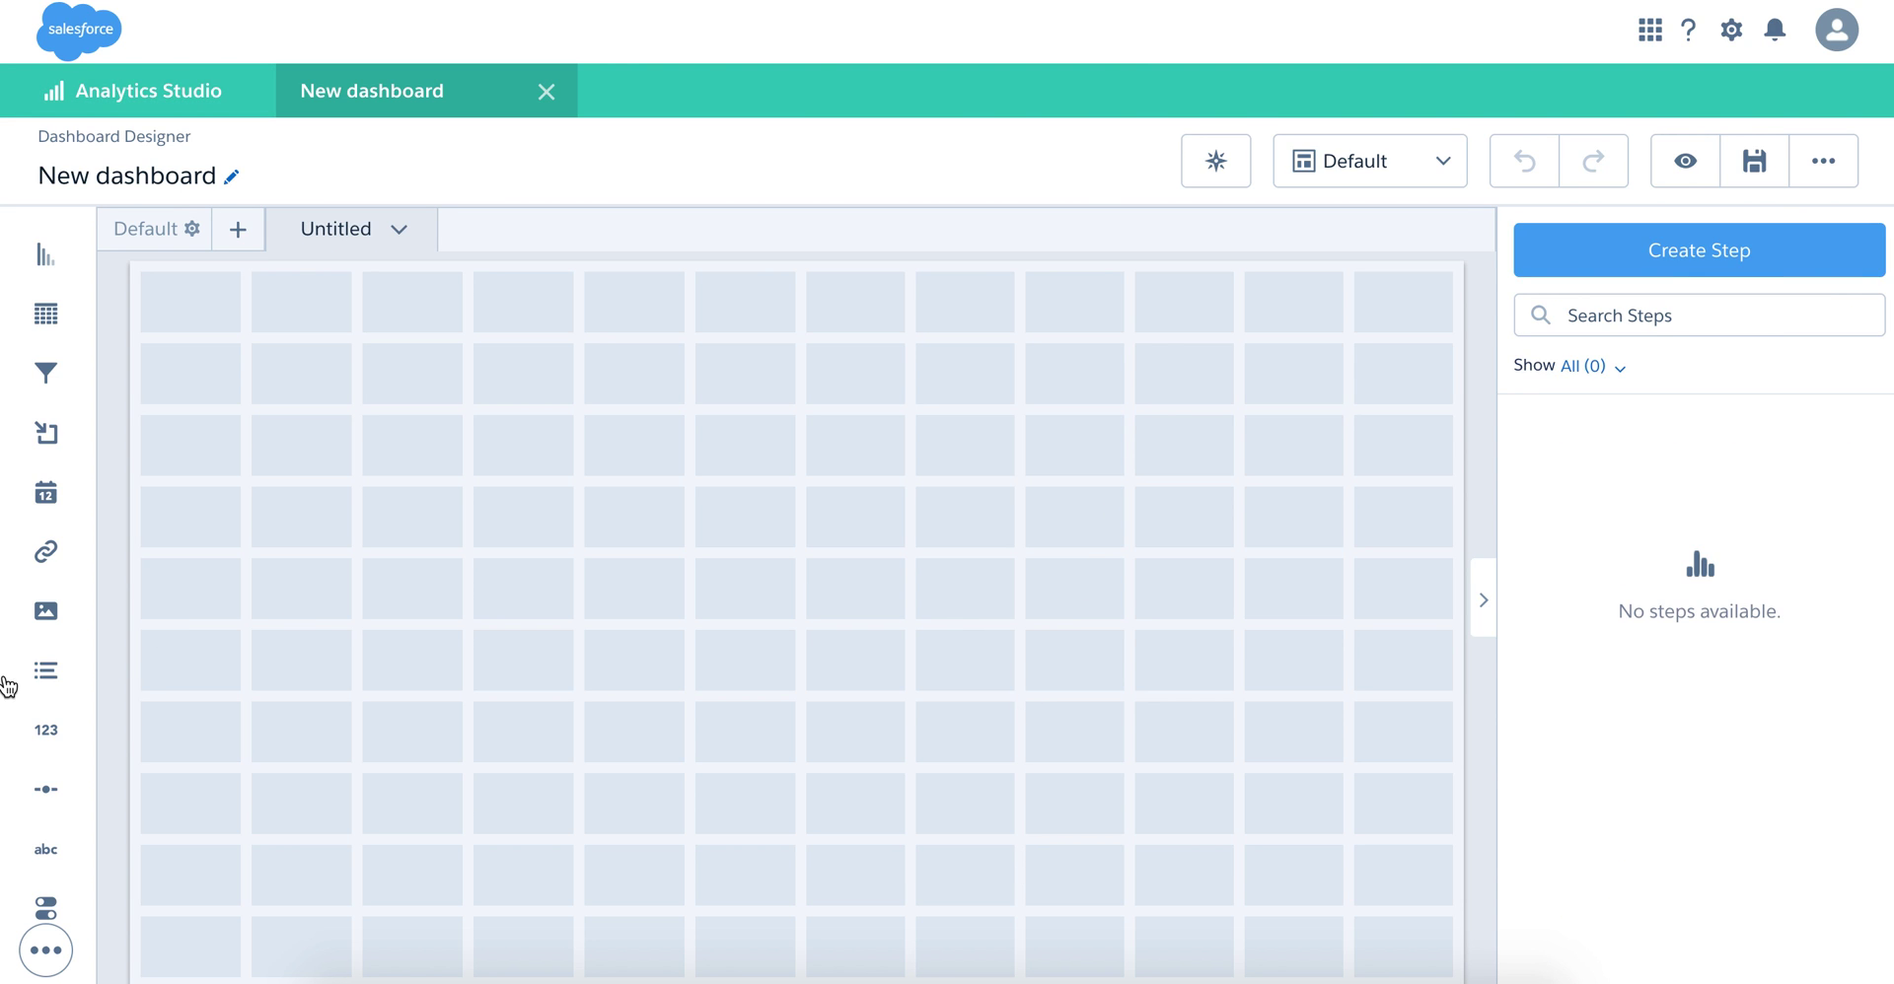
Place and enlarge a date widget on OppOwnerAccnt's Close Date, then preview the dashboard
drag(47, 495, 191, 336)
drag(454, 332, 645, 463)
click(413, 375)
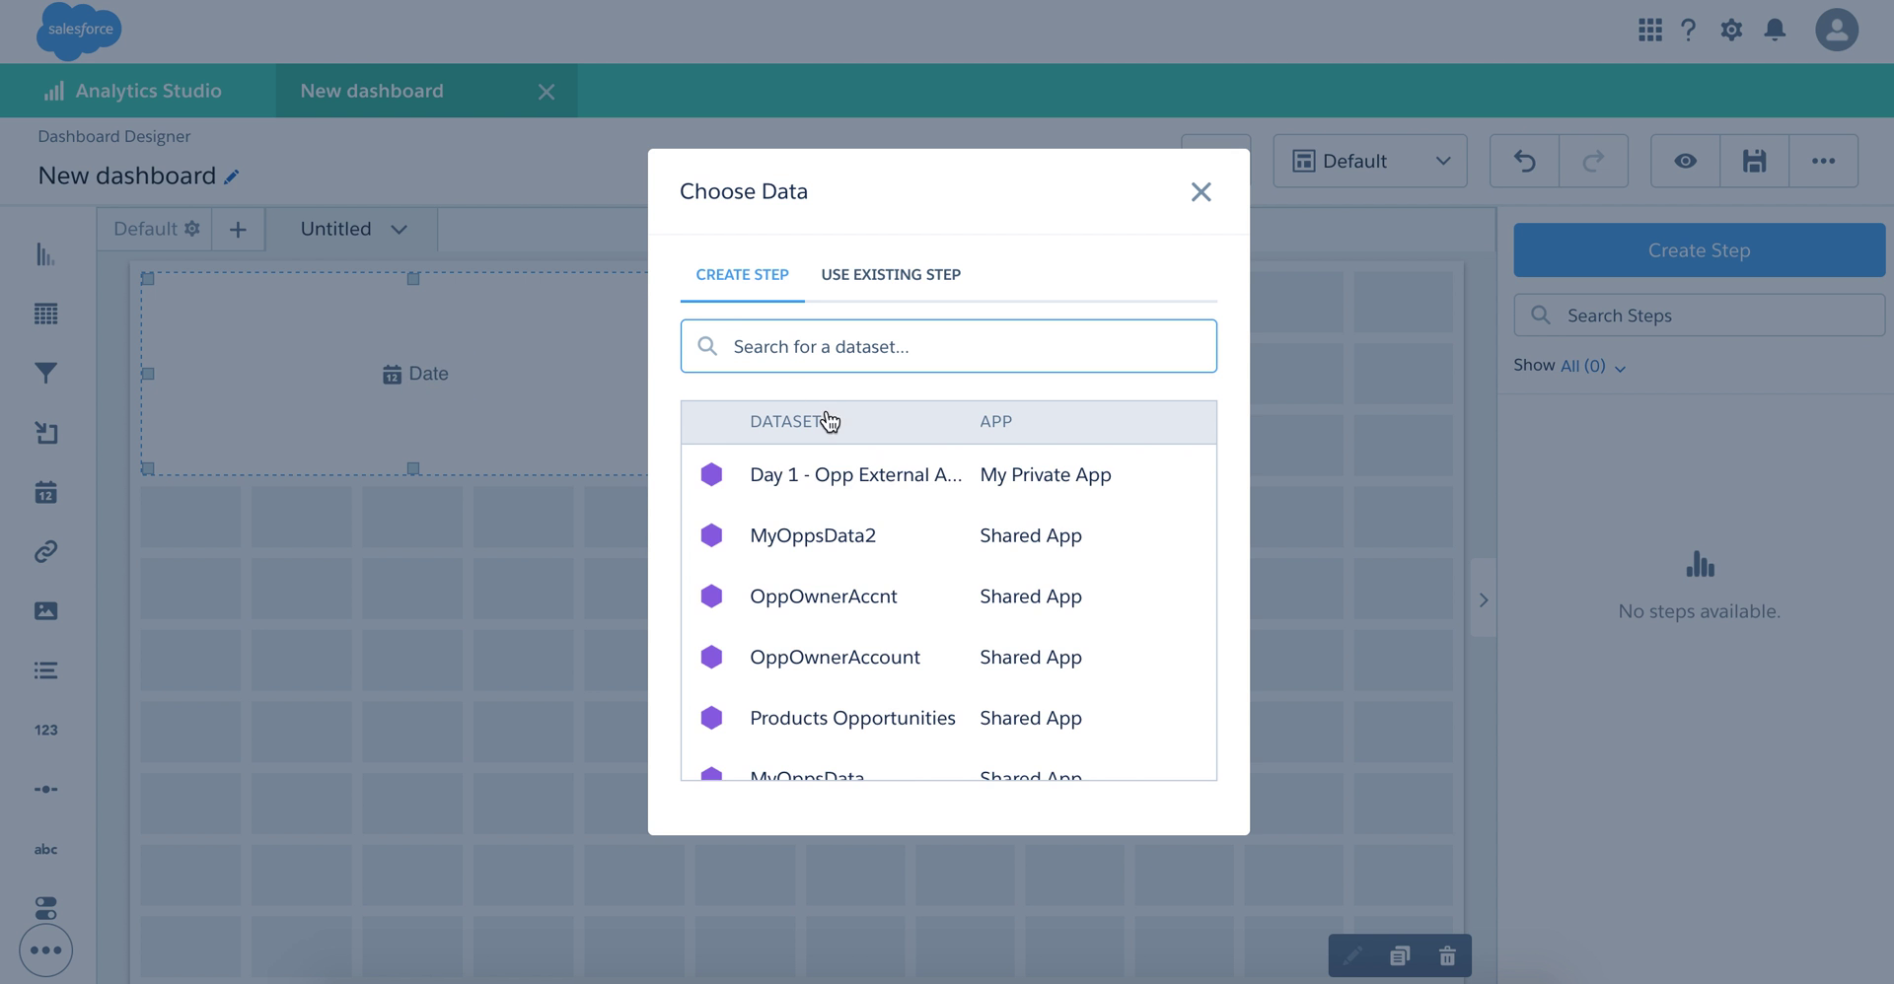
click(892, 601)
click(795, 444)
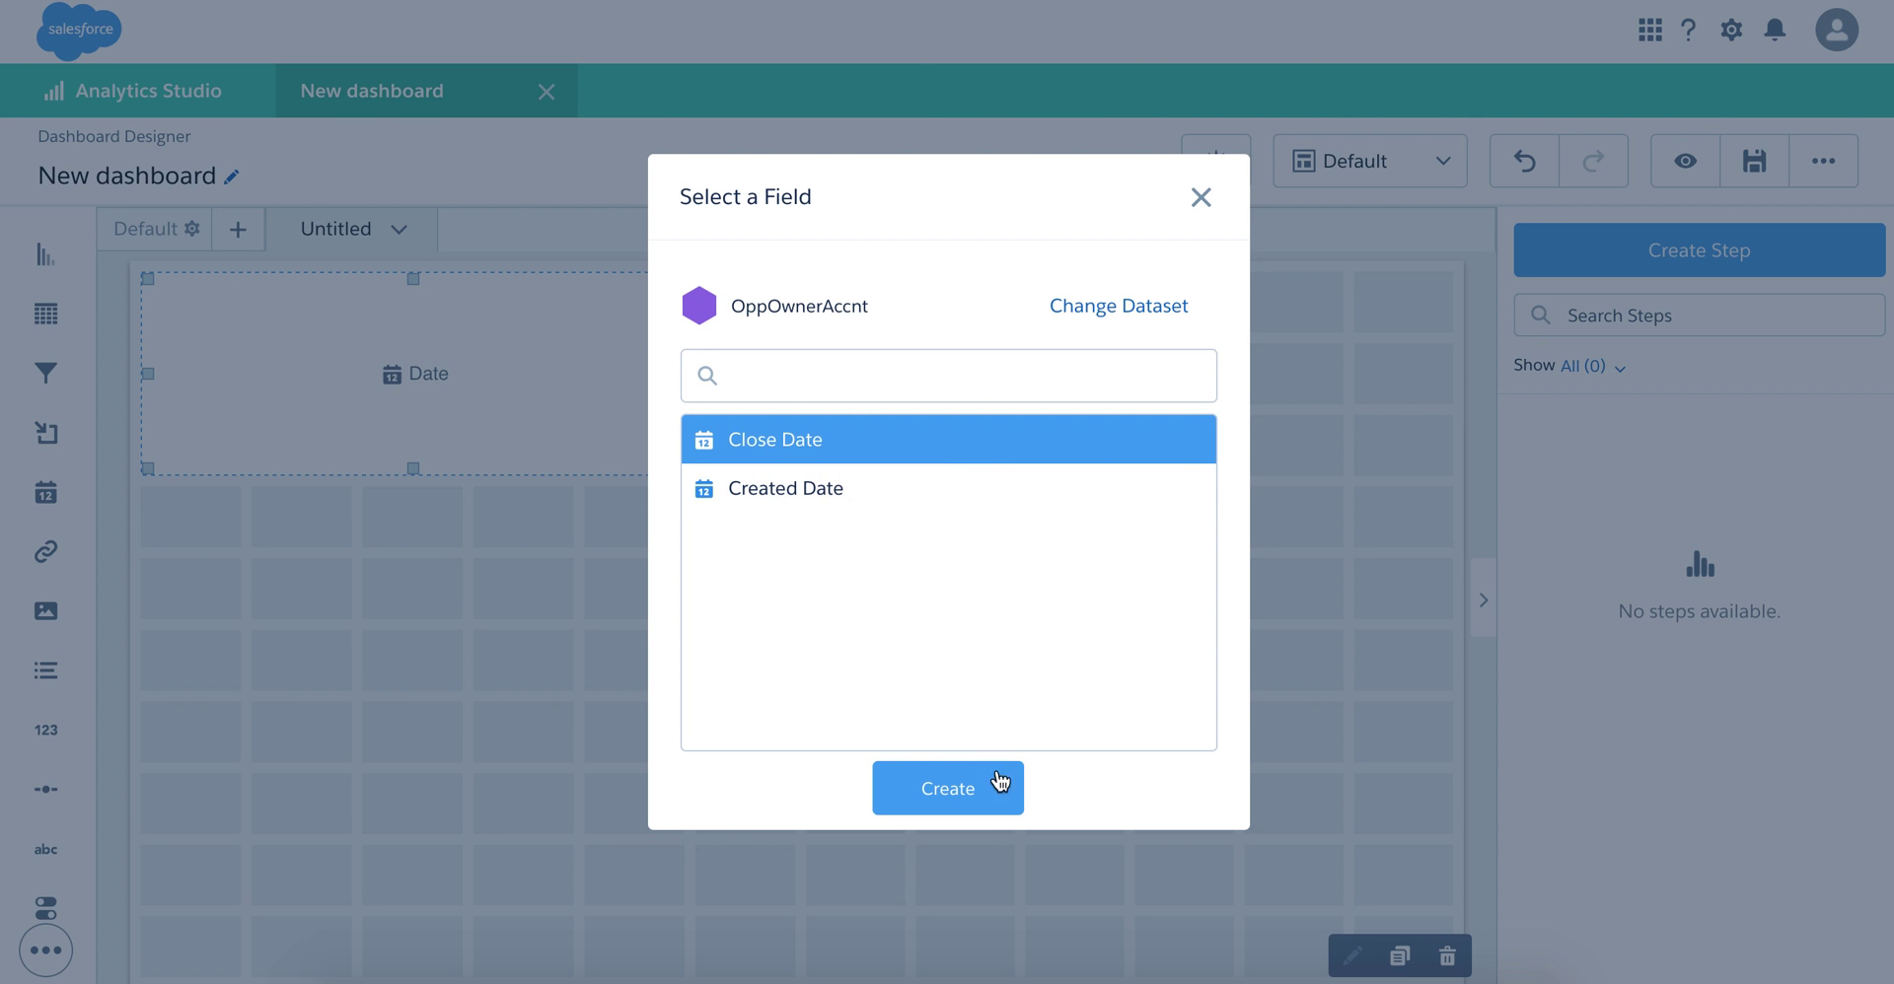
click(998, 789)
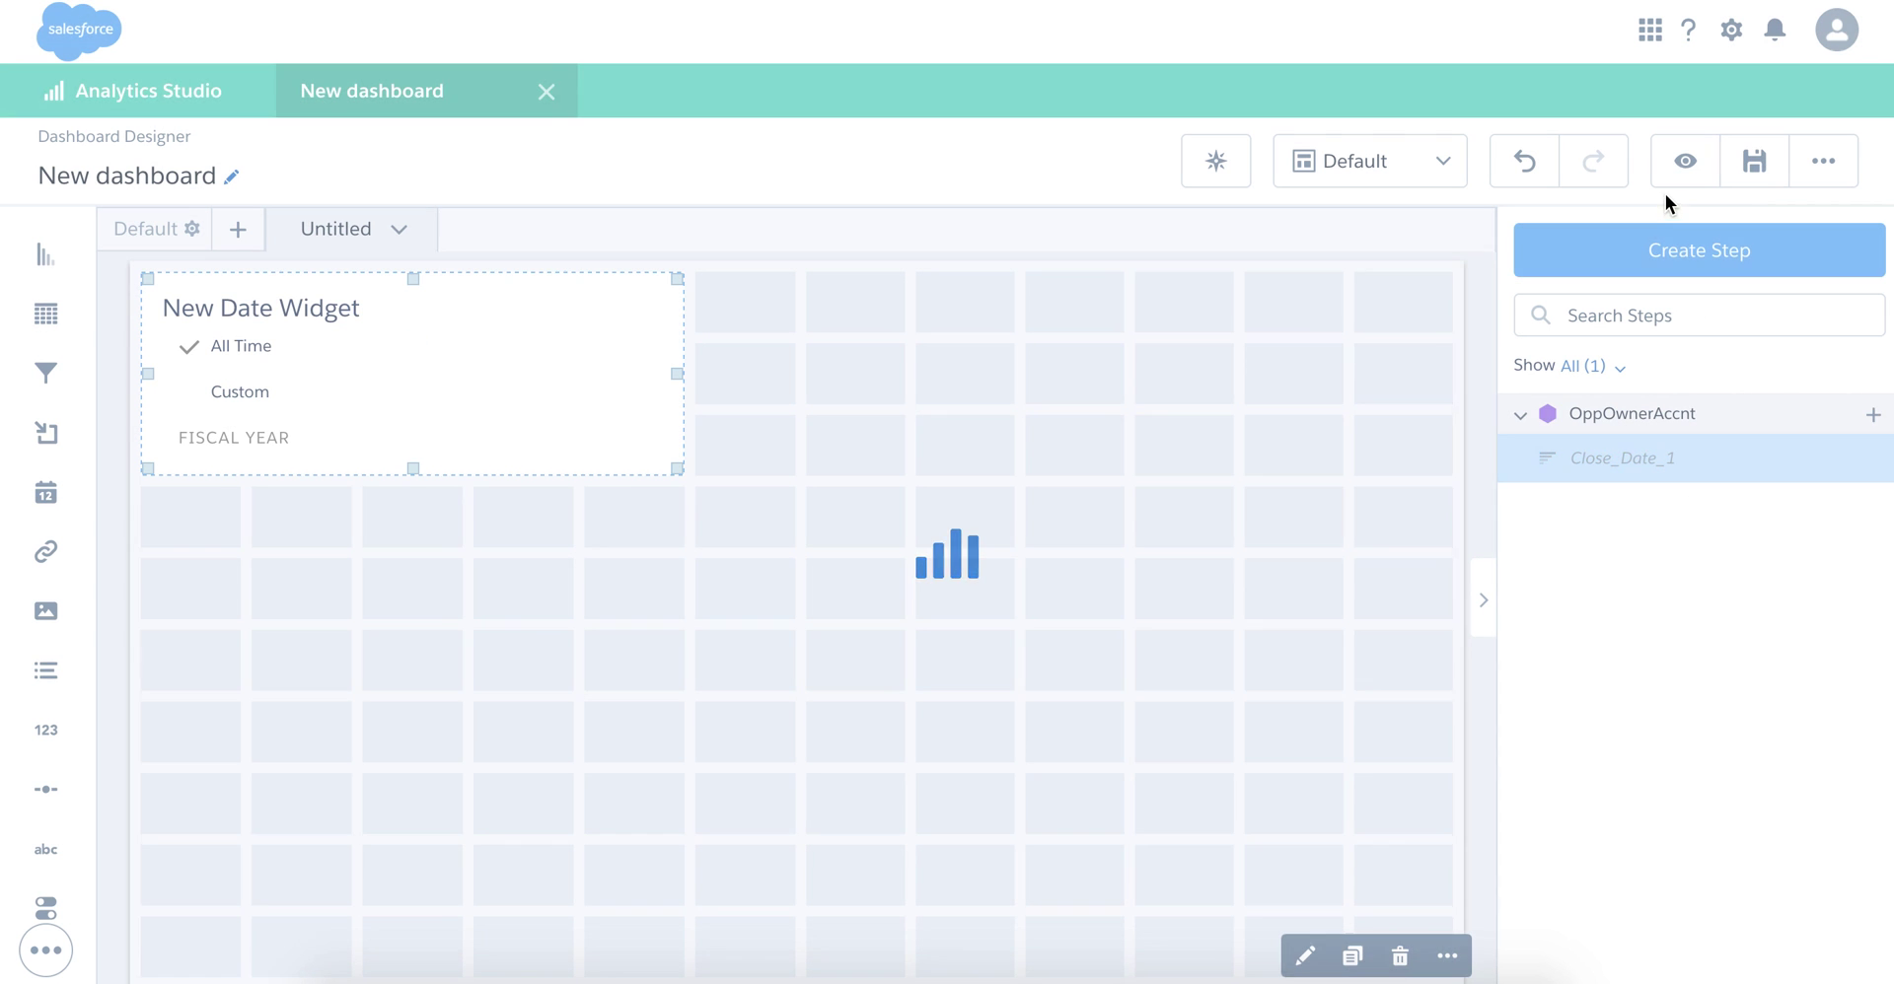
click(1685, 161)
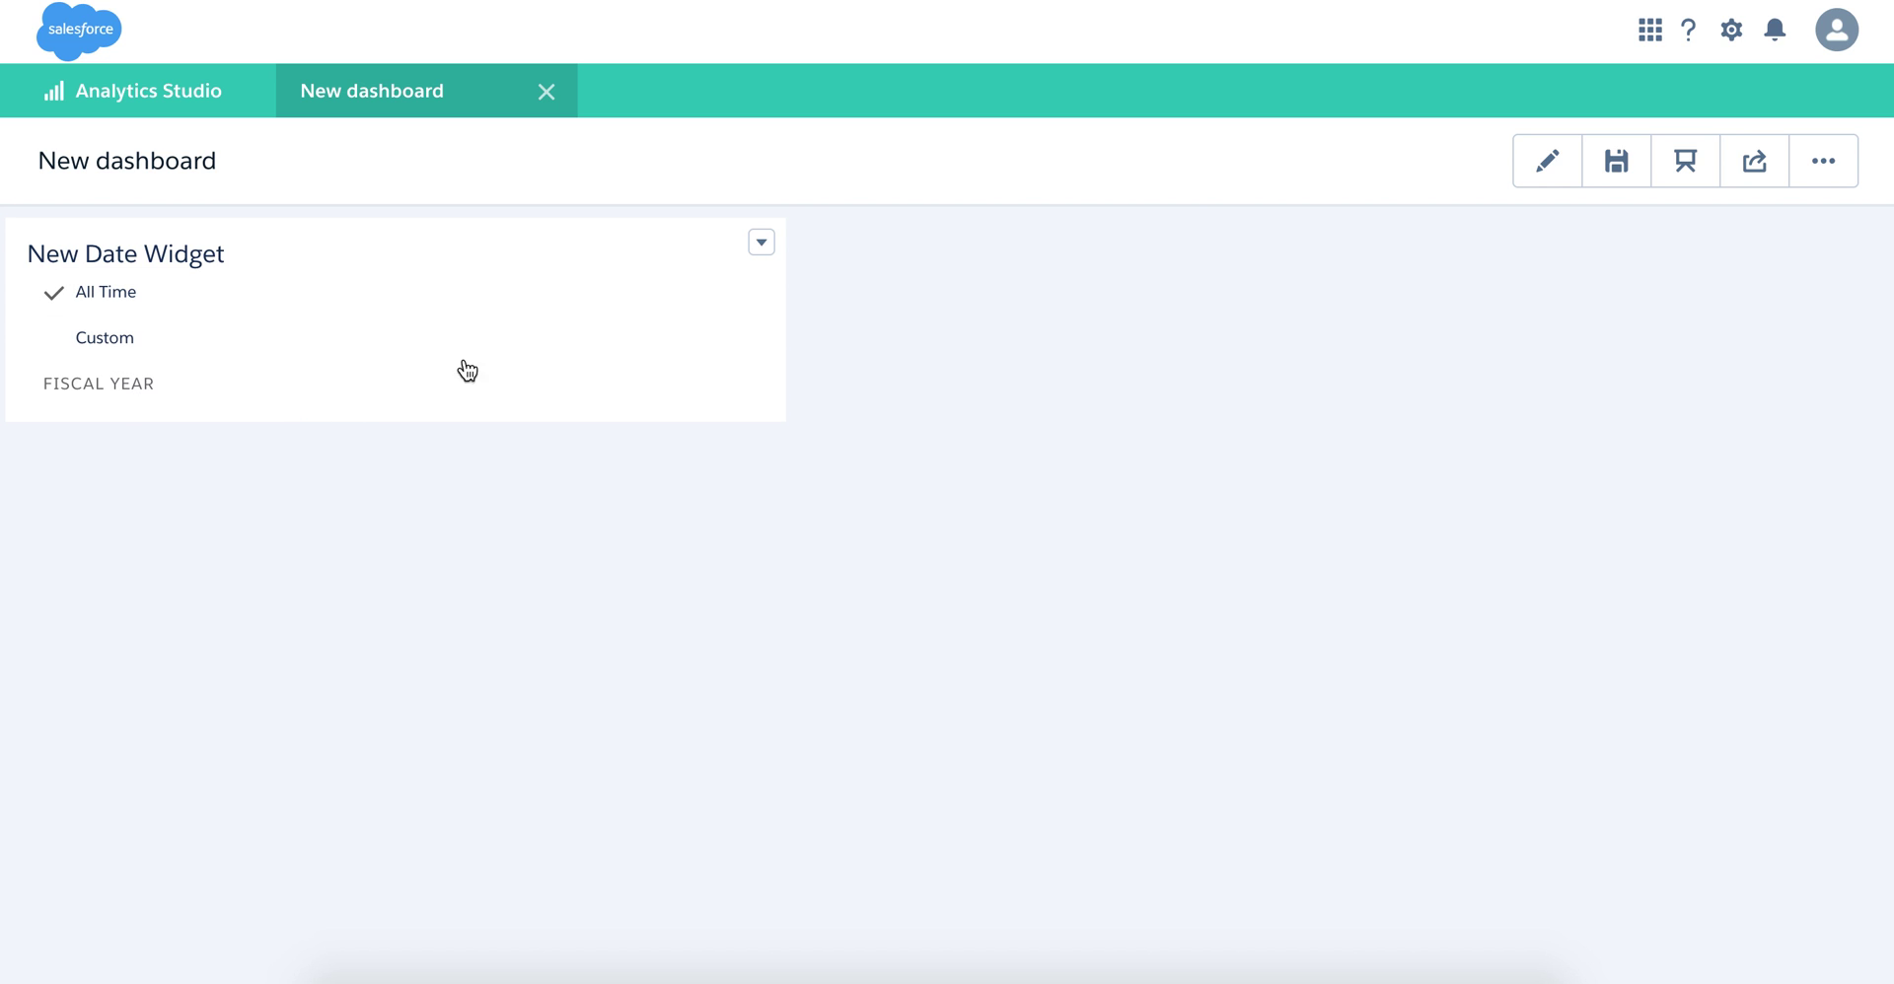
Leave preview and make the date widget taller in the designer
scroll(566, 391, down, 5)
scroll(566, 388, down, 5)
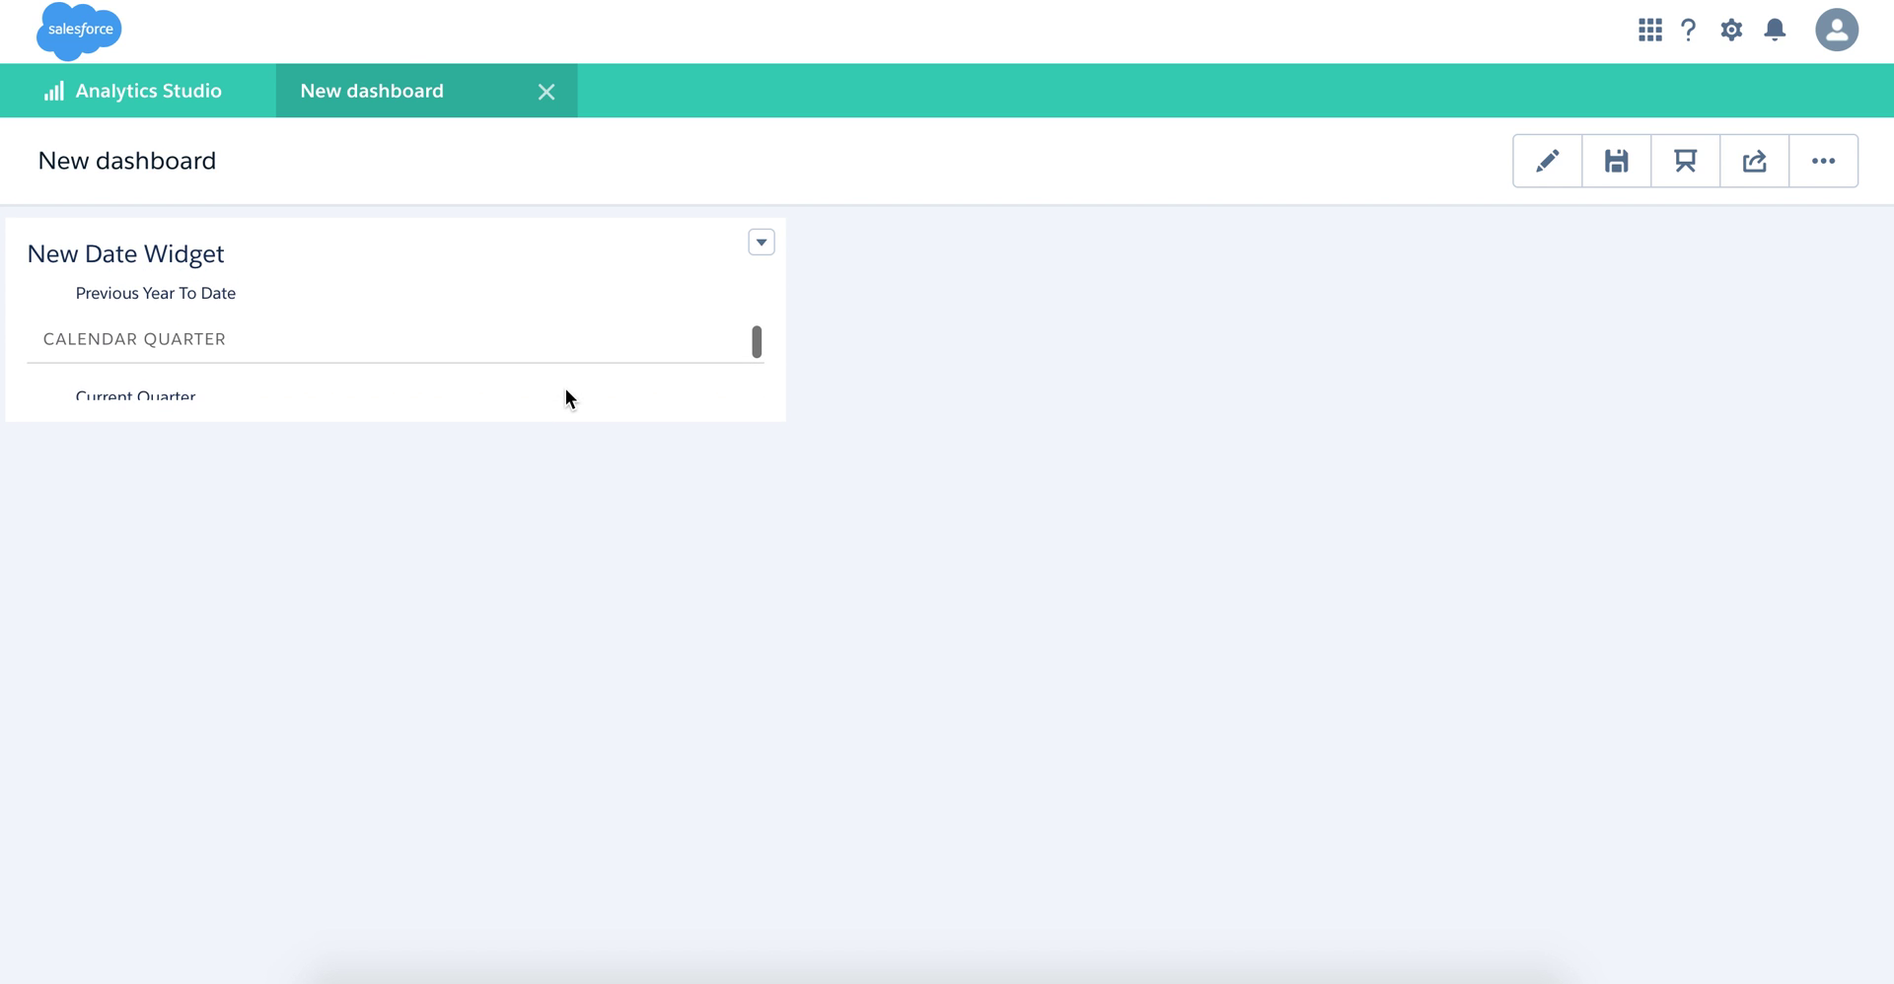
click(1546, 161)
click(424, 454)
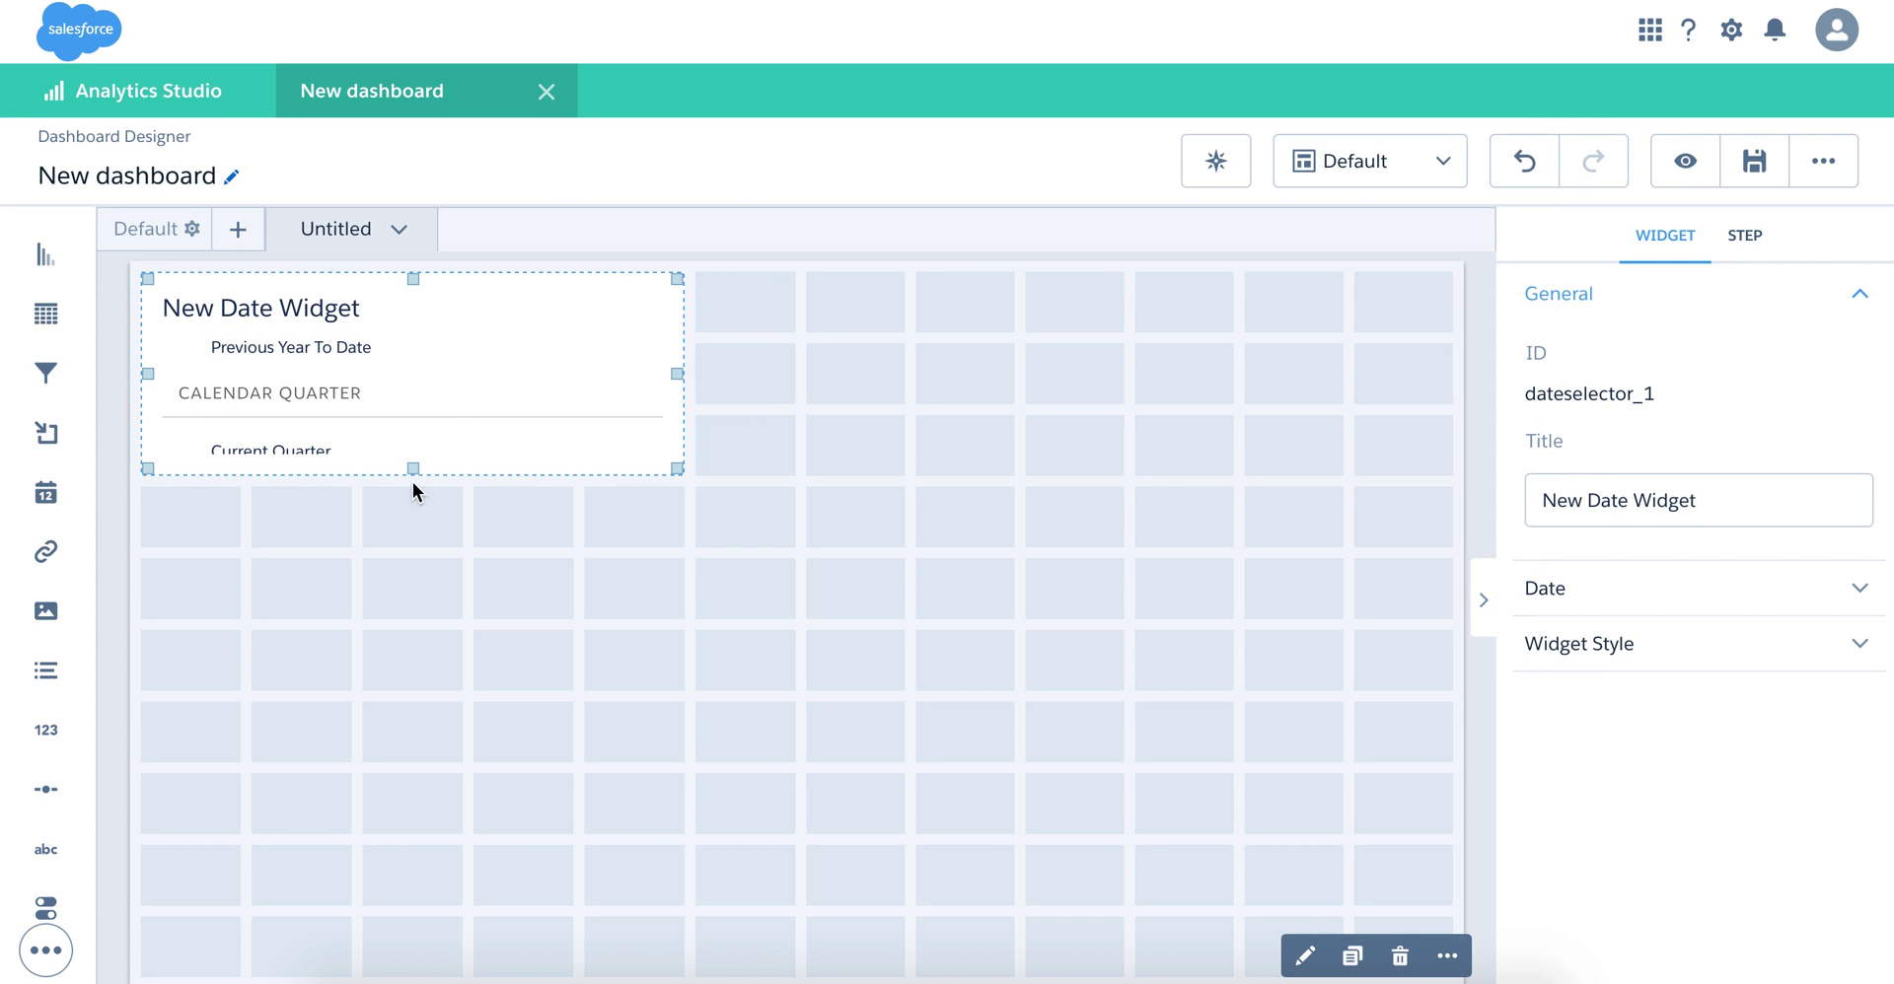
drag(414, 482, 504, 717)
Preview the taller date widget, then return to editing and collapse the OppOwnerAccnt field list
click(1685, 163)
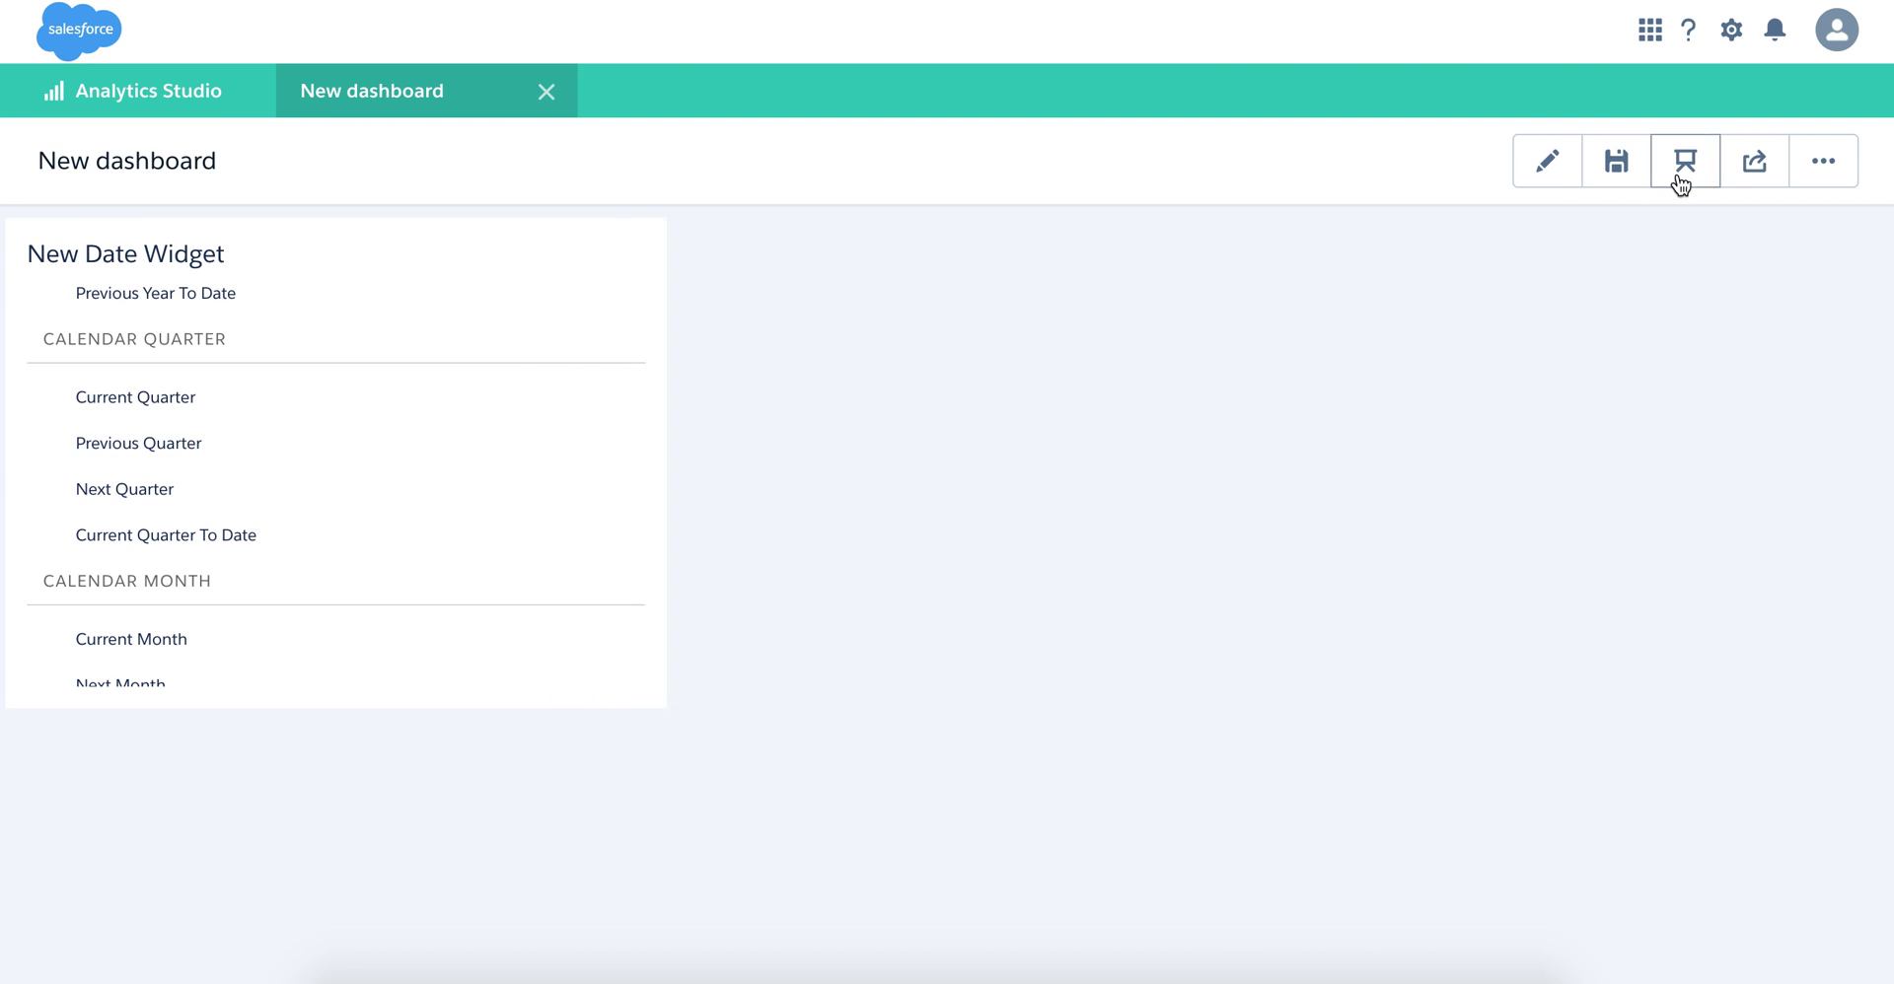
scroll(340, 439, down, 2)
scroll(340, 439, up, 2)
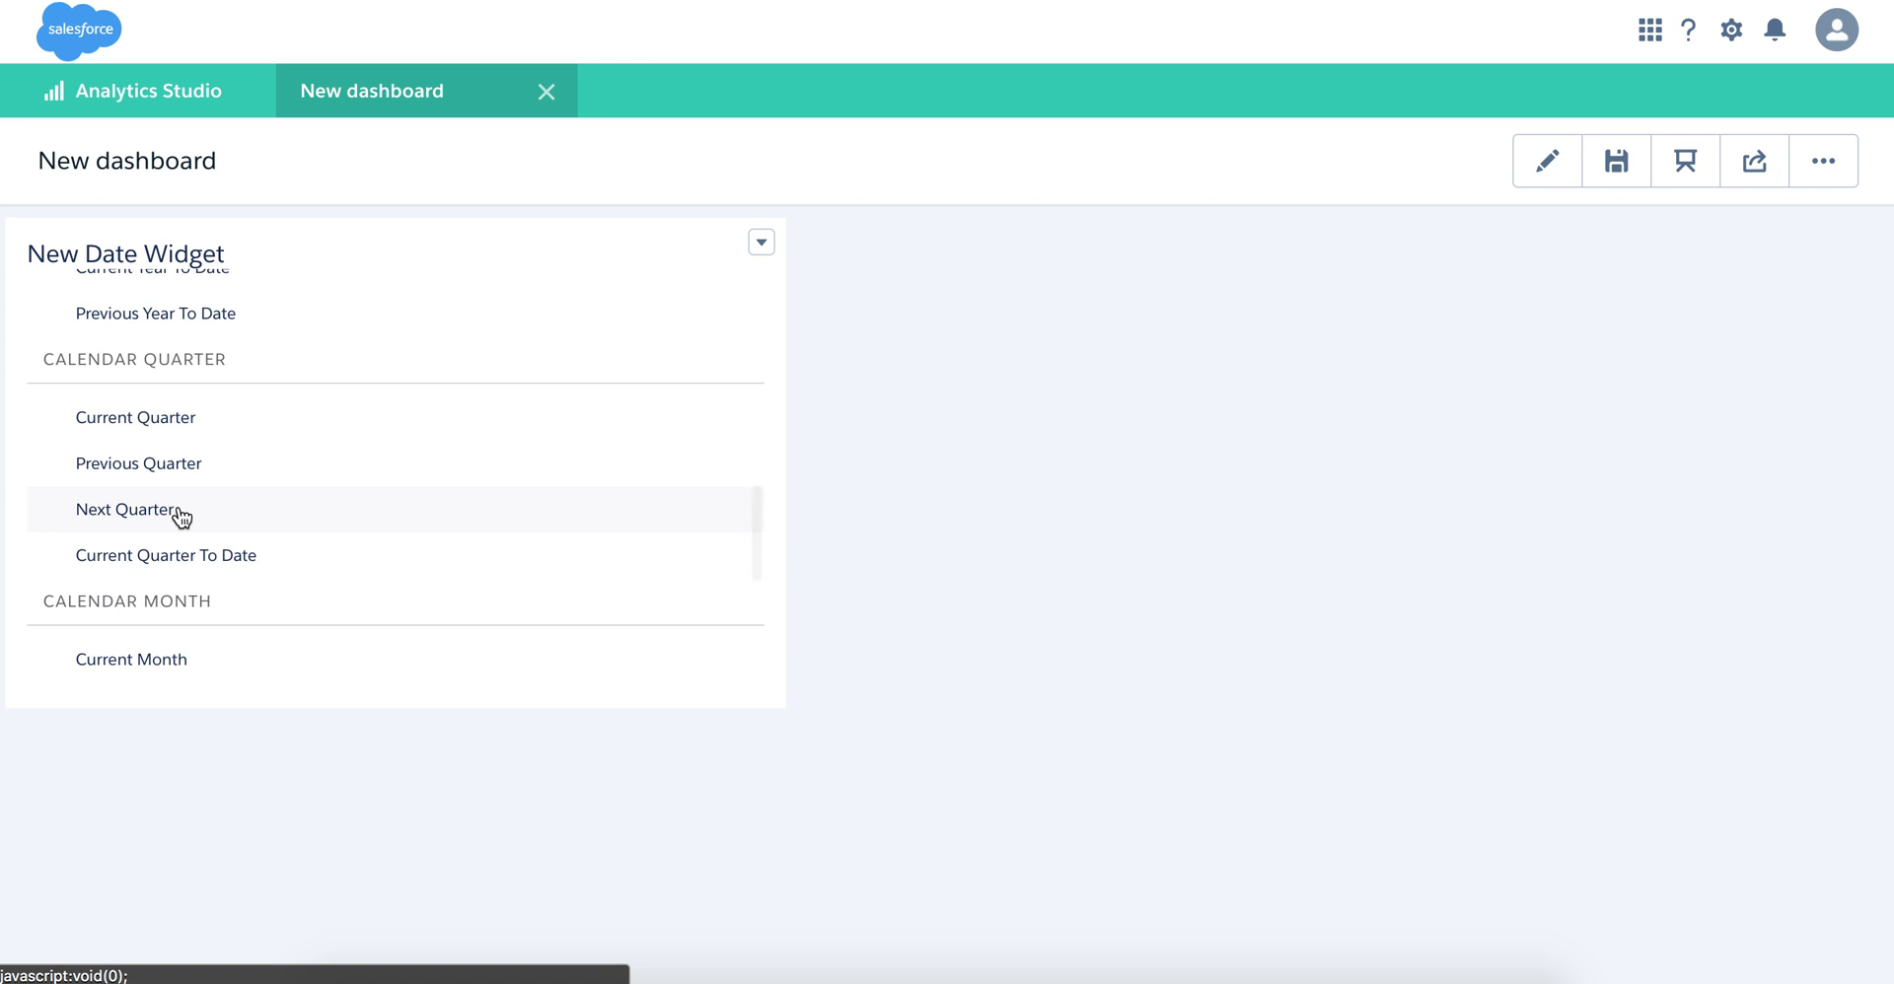
scroll(178, 518, down, 5)
scroll(183, 518, up, 8)
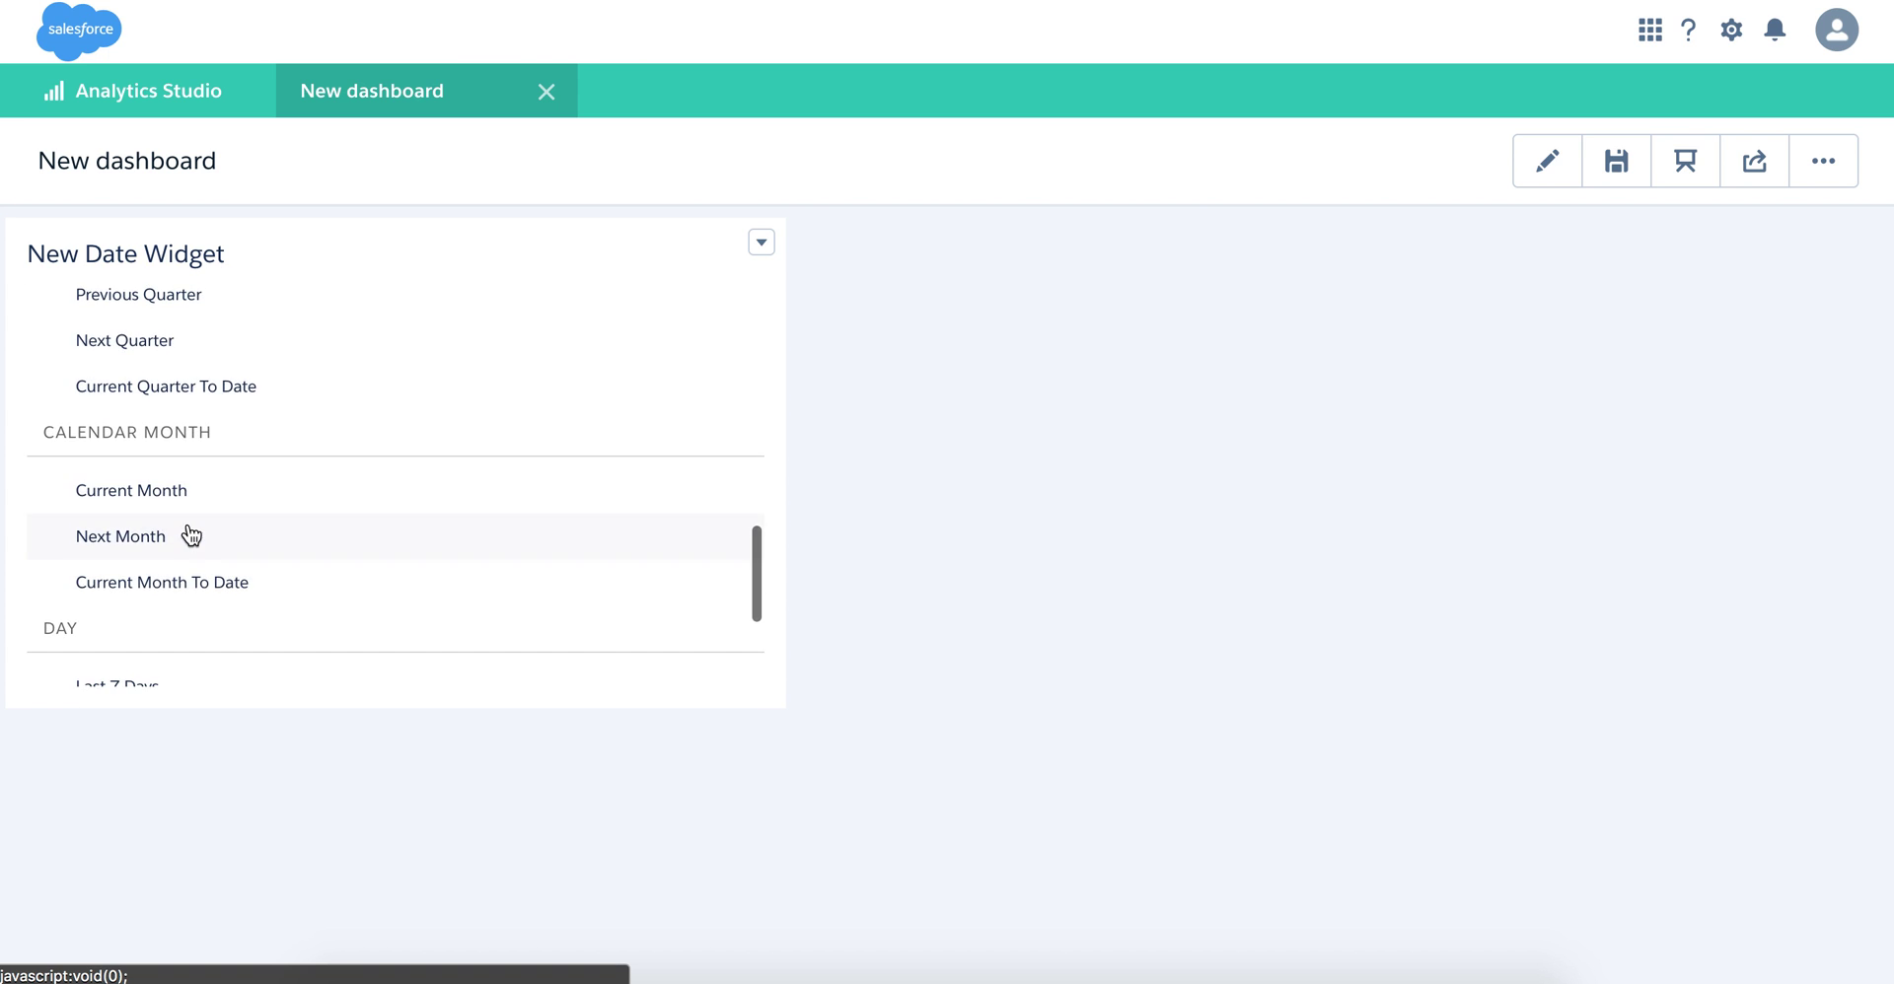
scroll(190, 535, up, 5)
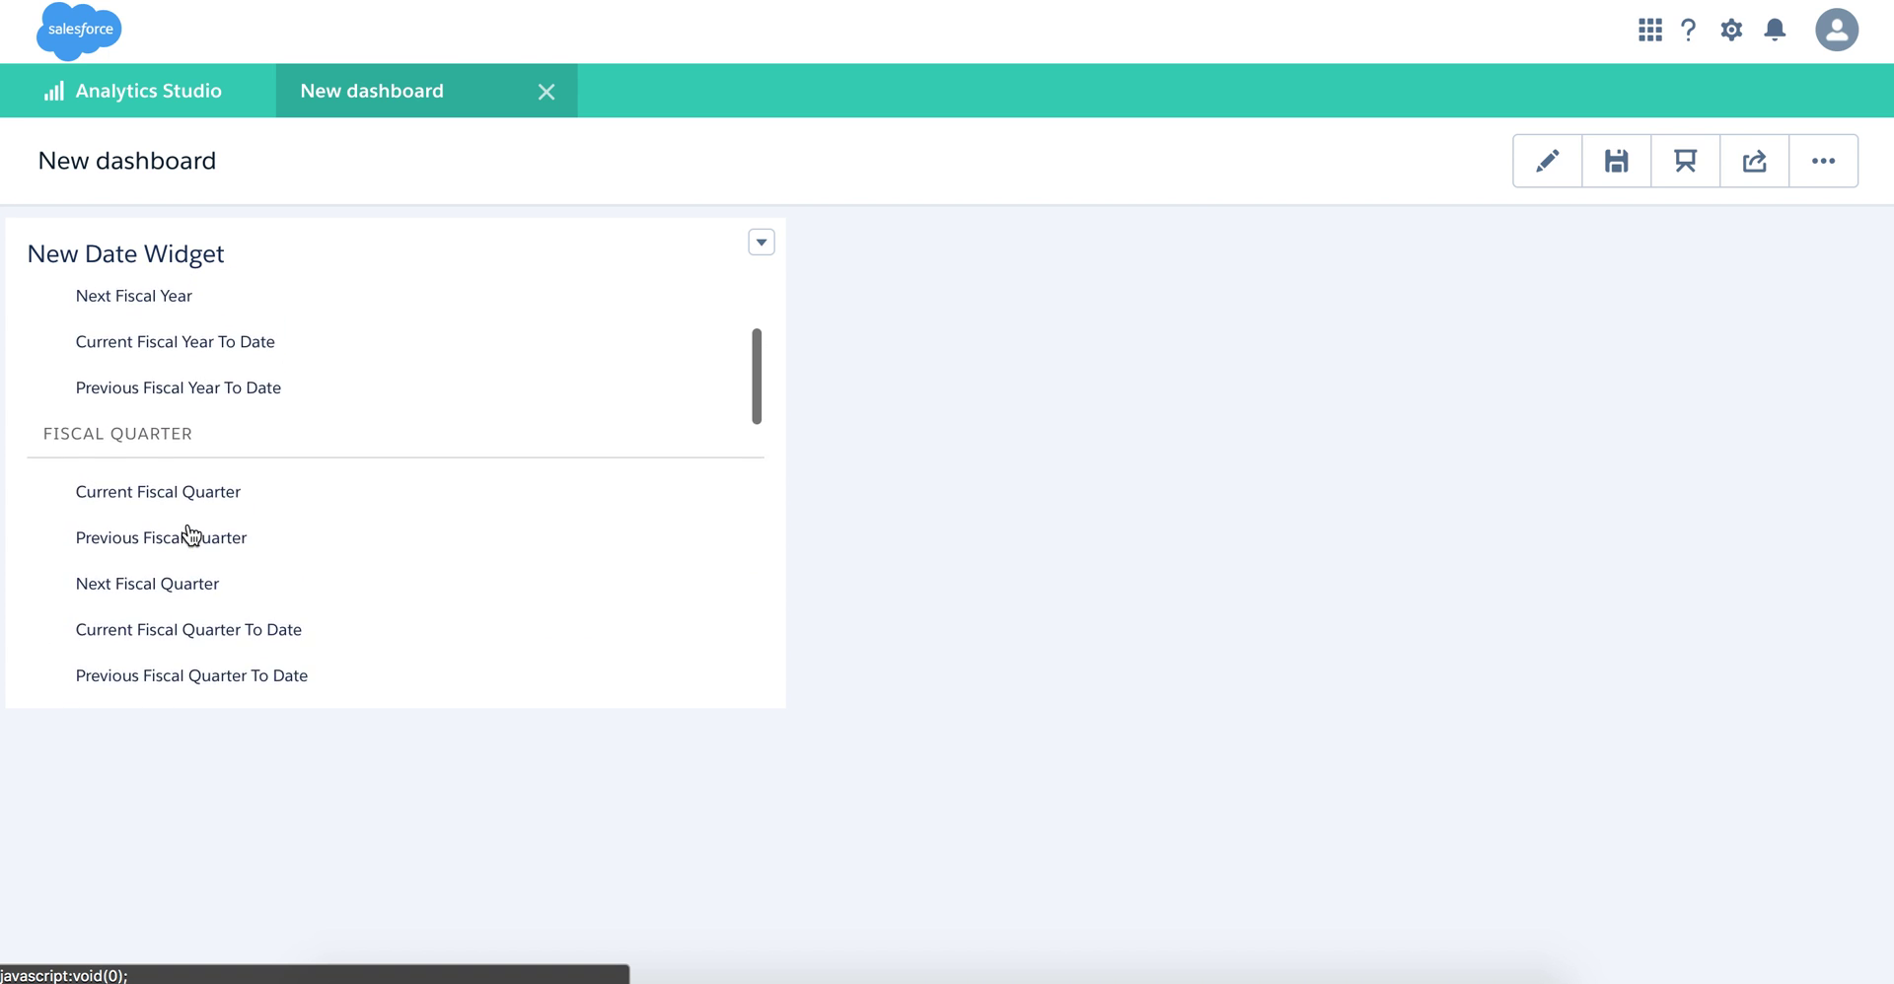
scroll(191, 535, down, 8)
scroll(190, 536, down, 5)
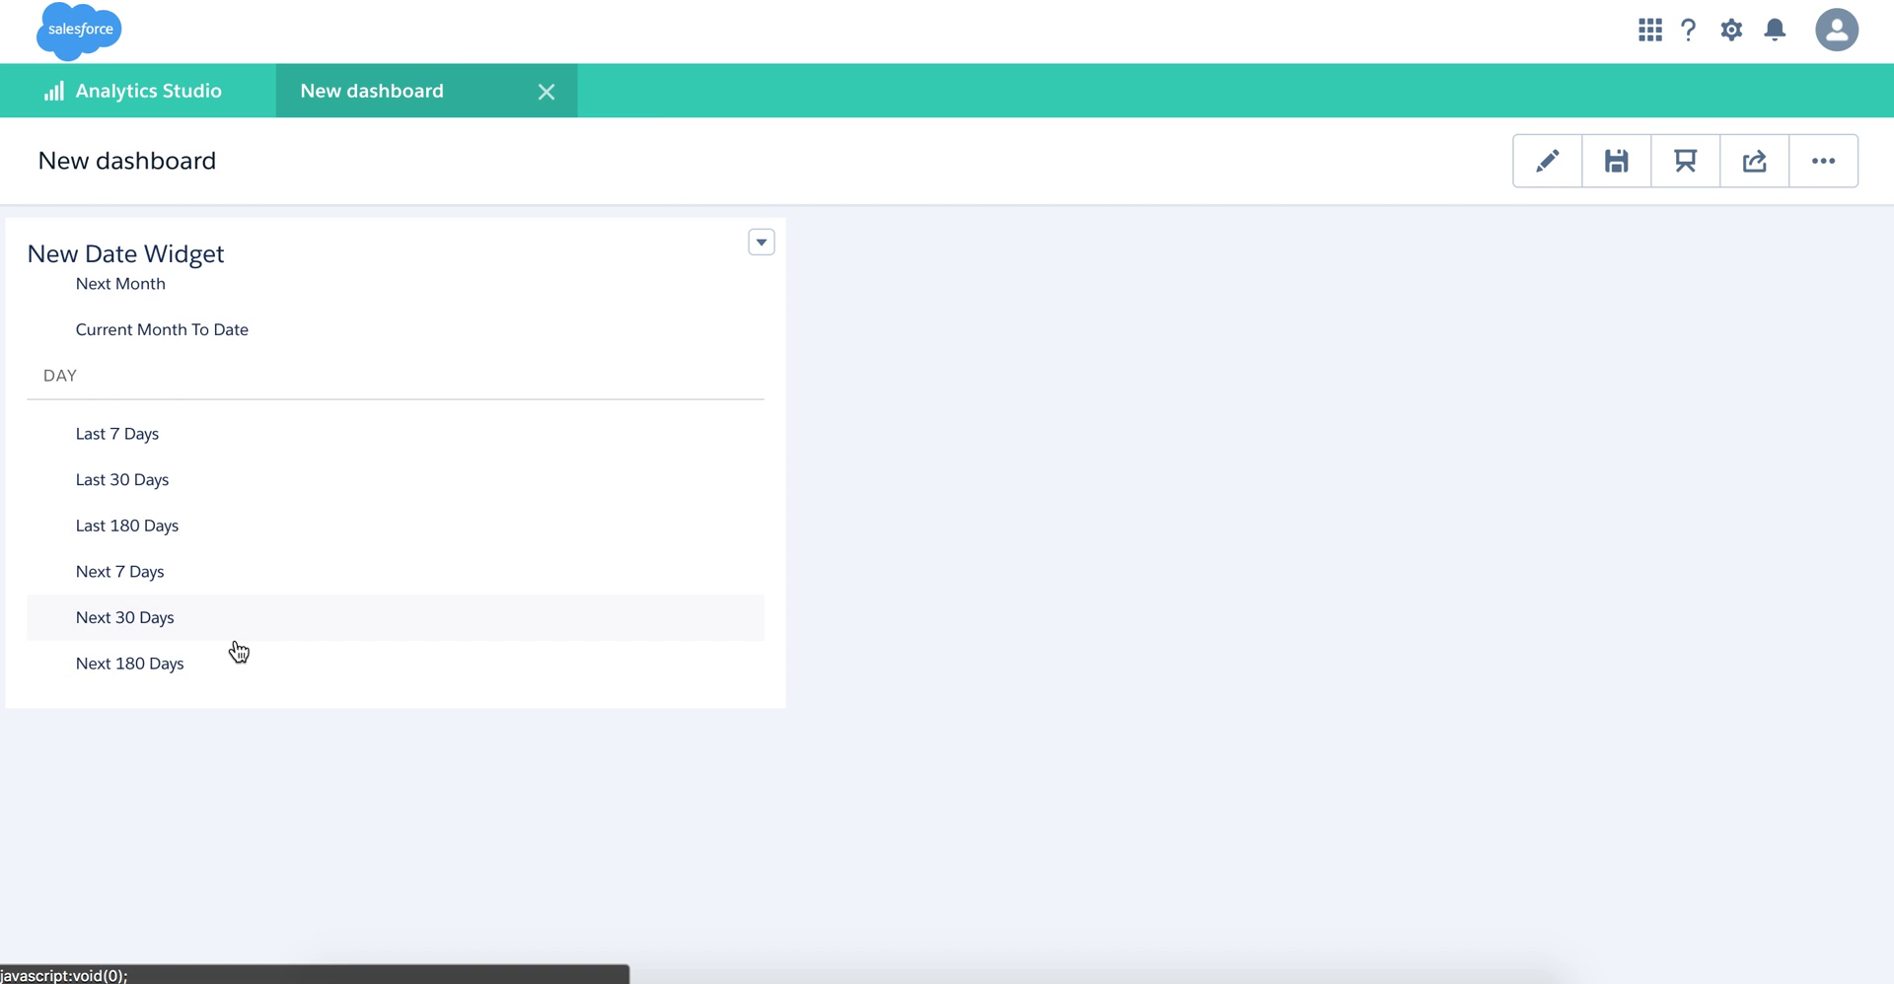
scroll(237, 651, up, 2)
scroll(237, 651, up, 2)
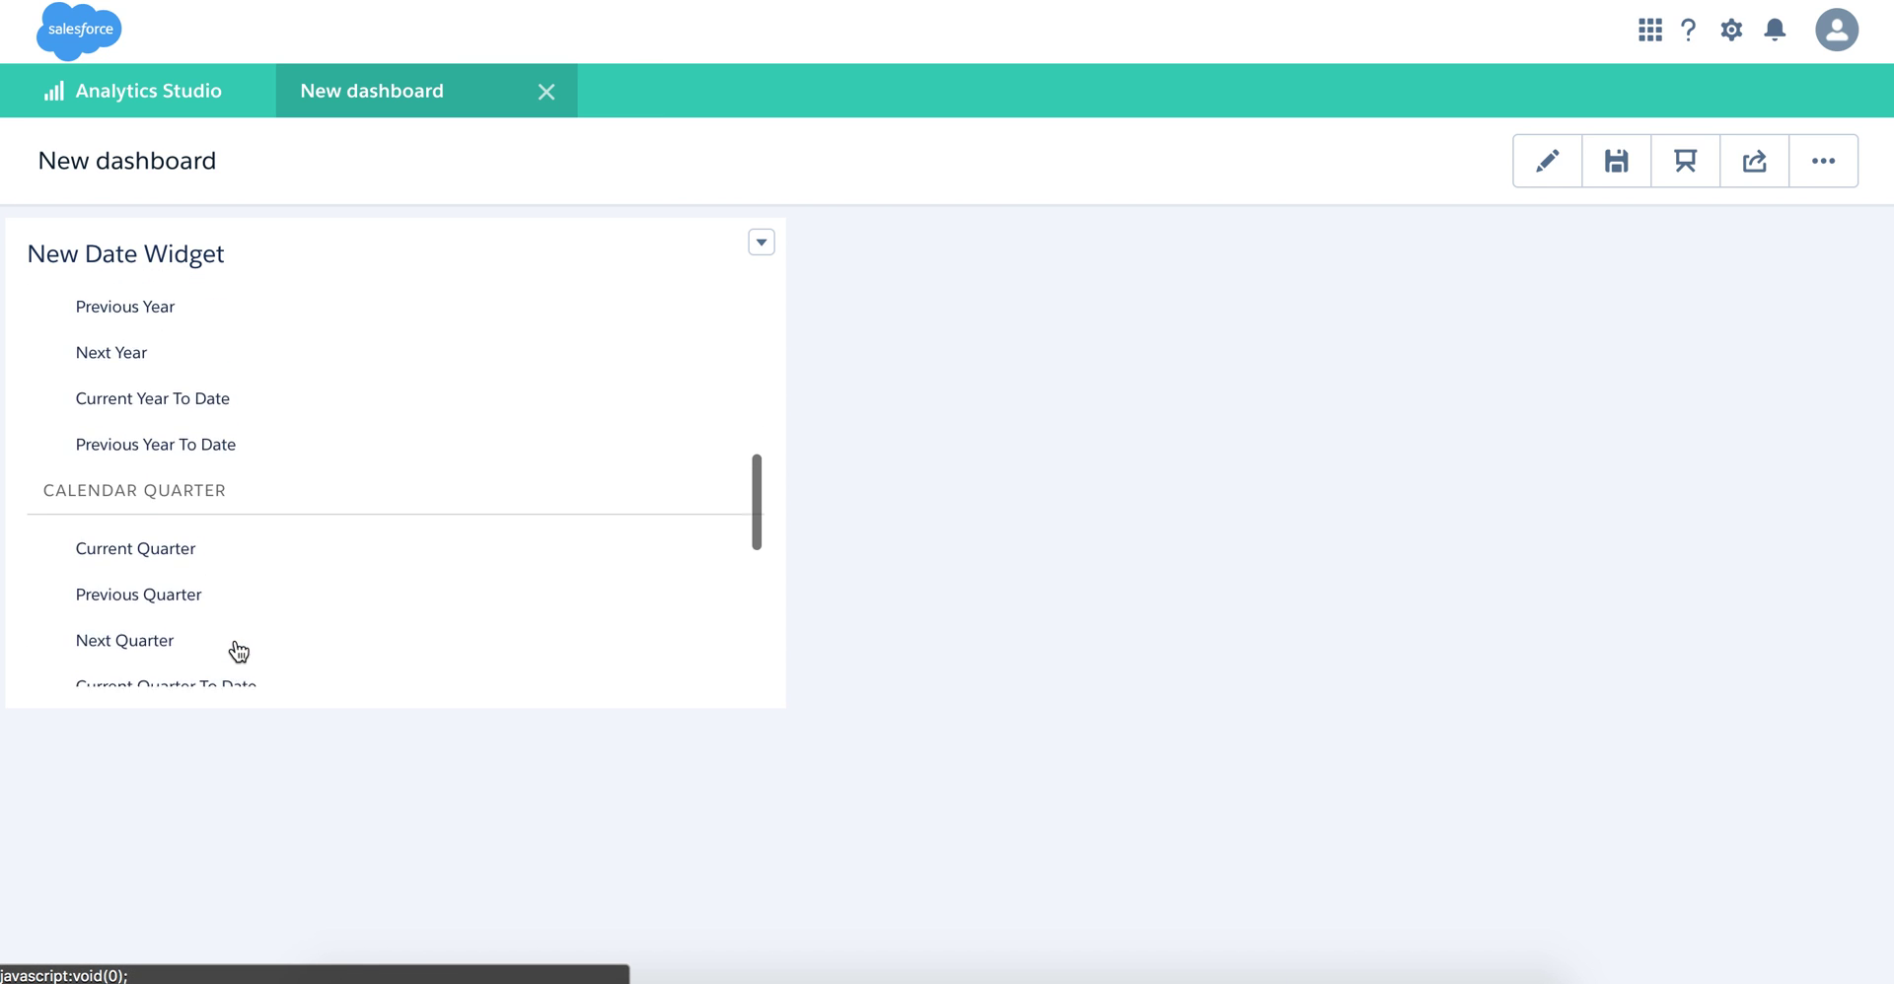
scroll(237, 649, up, 1)
scroll(237, 651, down, 1)
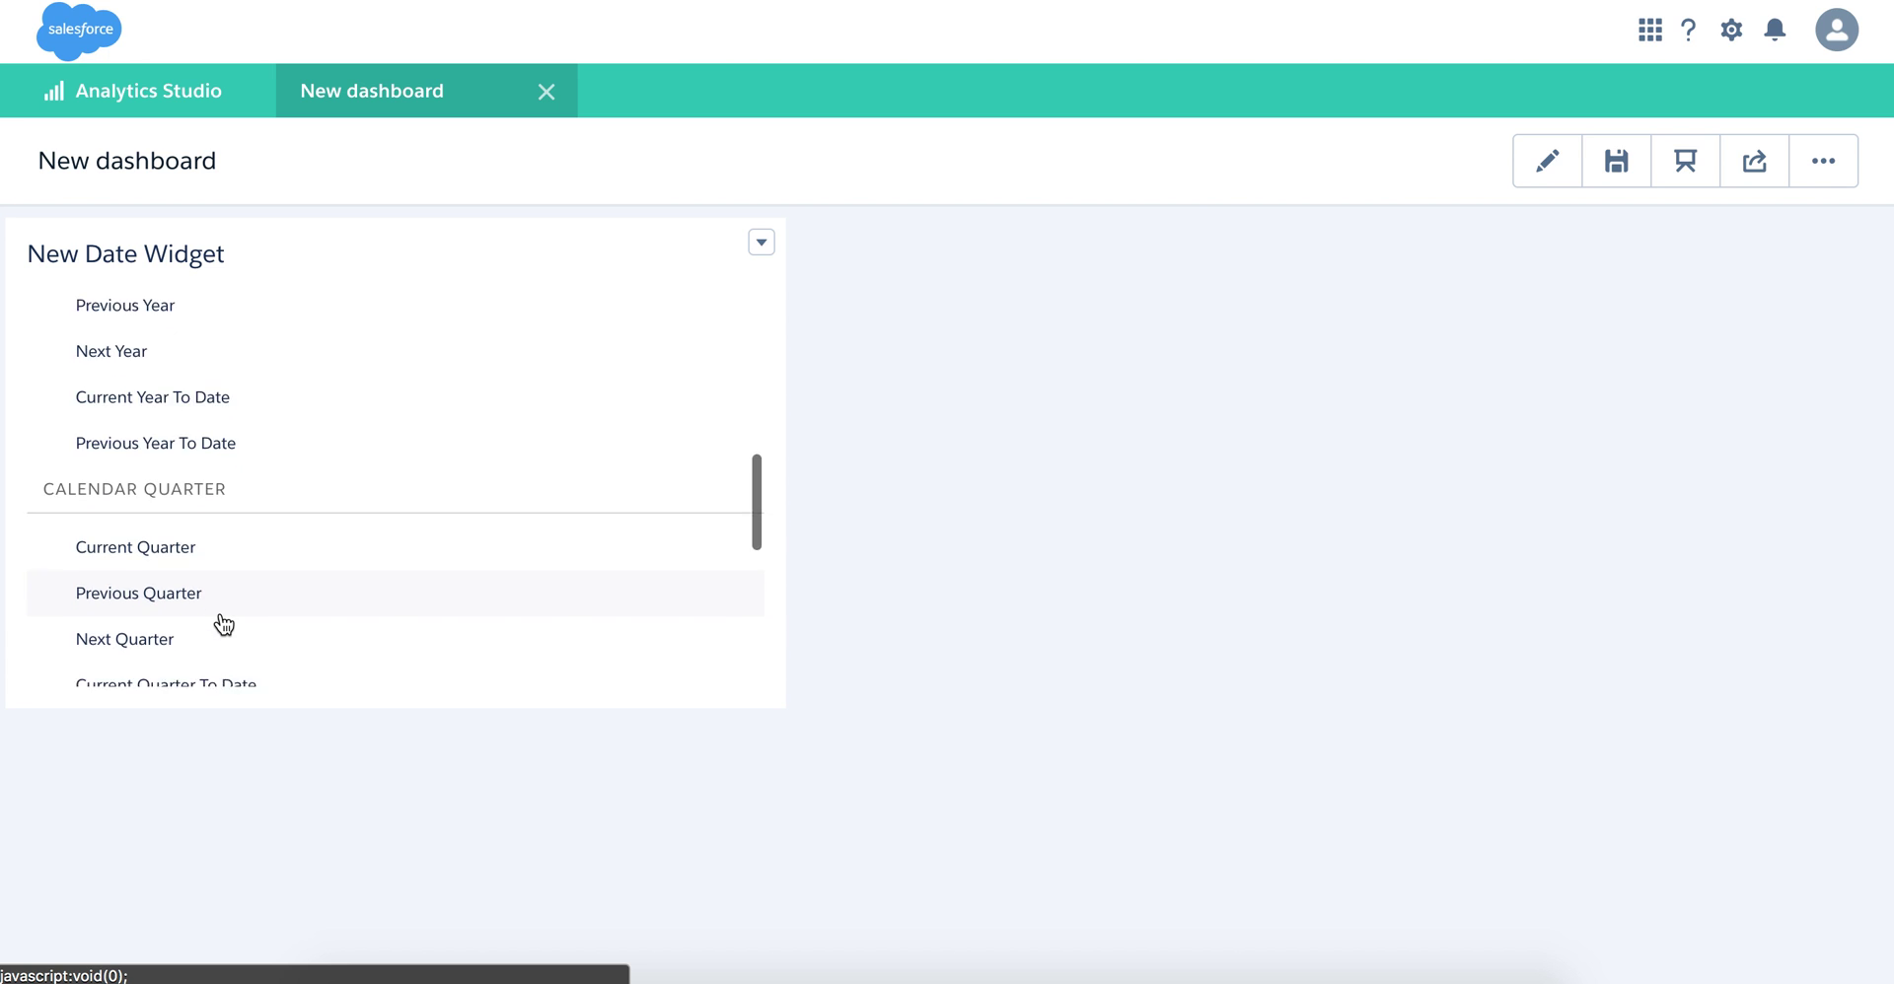
scroll(224, 625, down, 1)
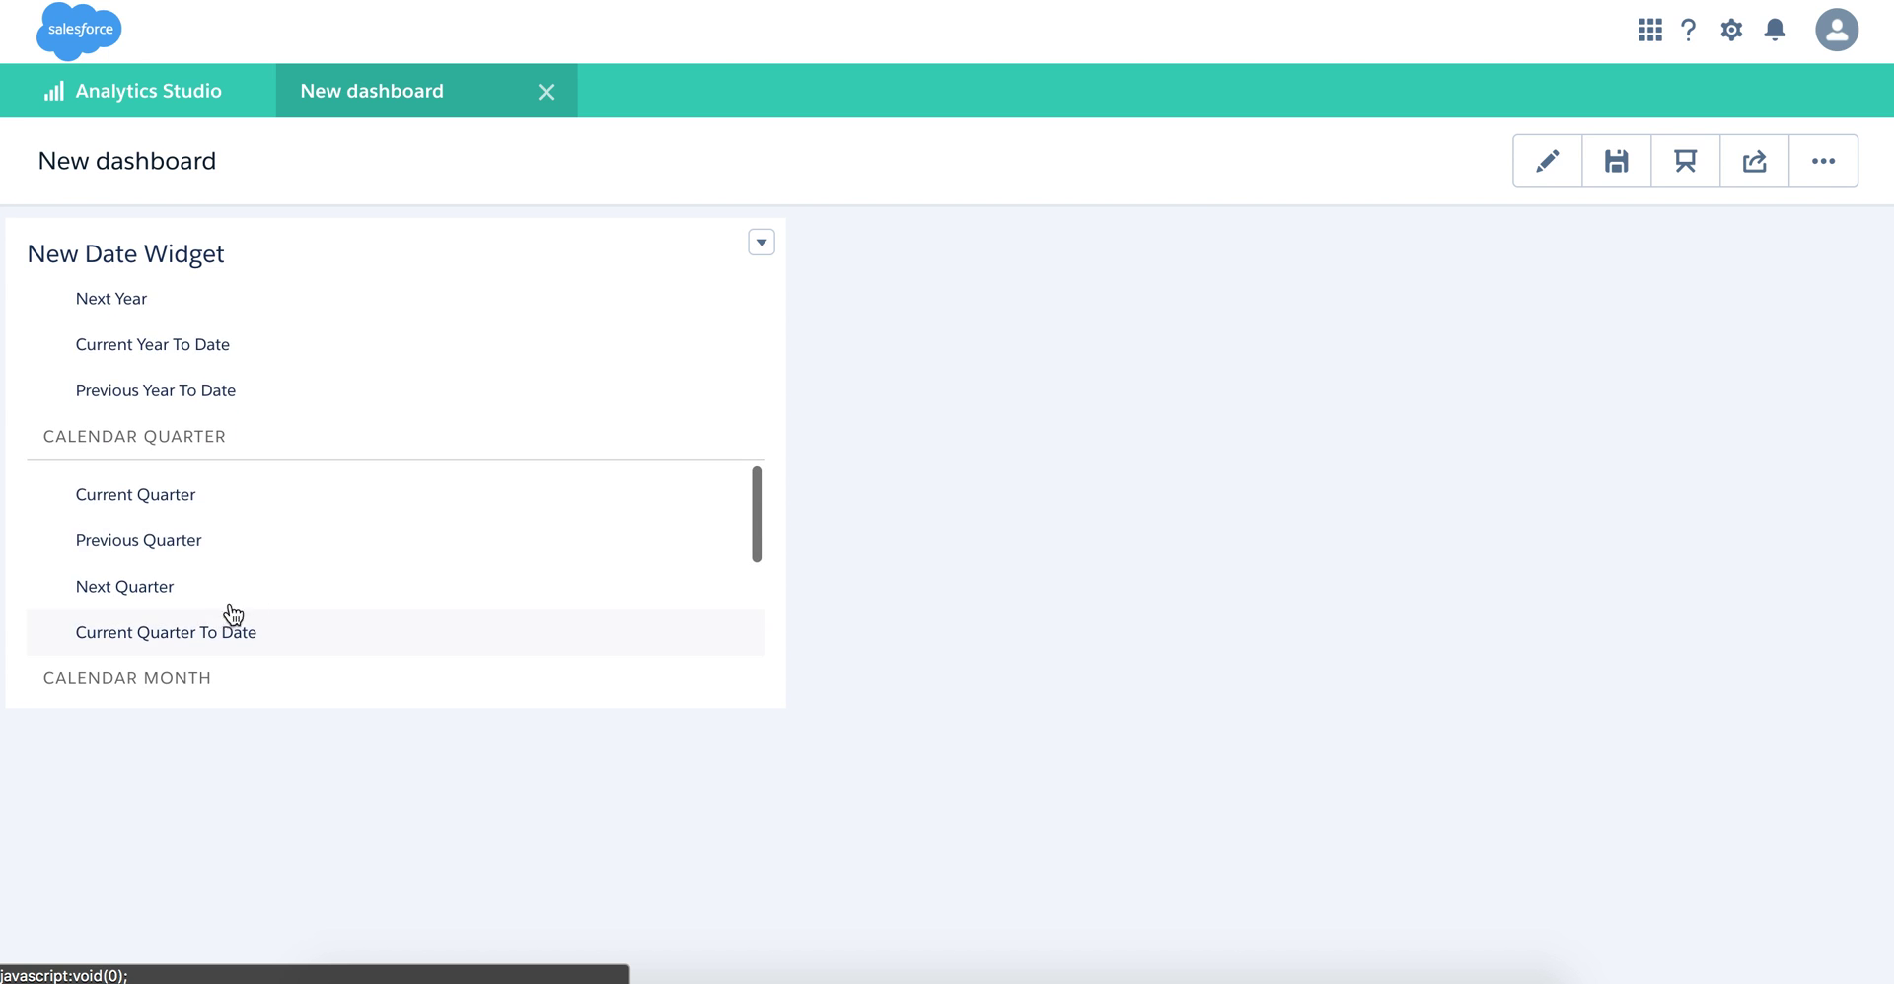
click(1546, 160)
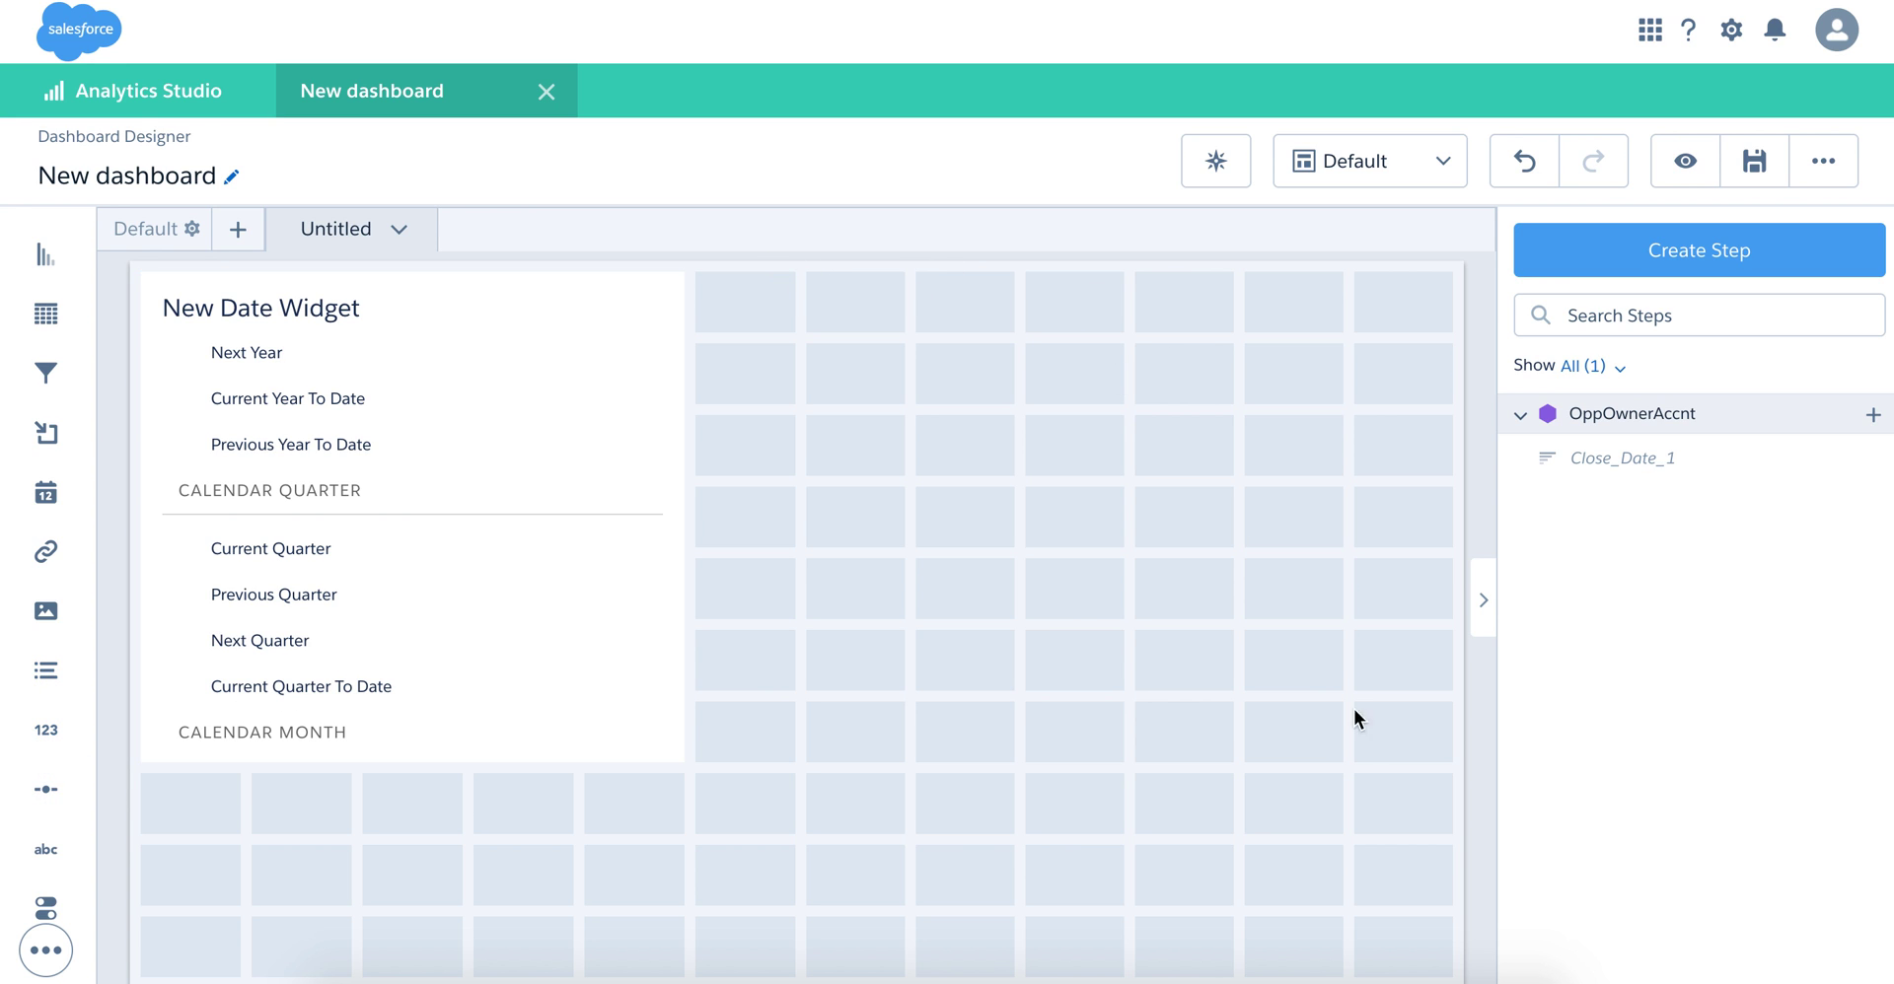
click(1706, 424)
Begin an OppOwnerAccnt step, search Bars fields for 'CD', then close the editor unsaved
click(1724, 249)
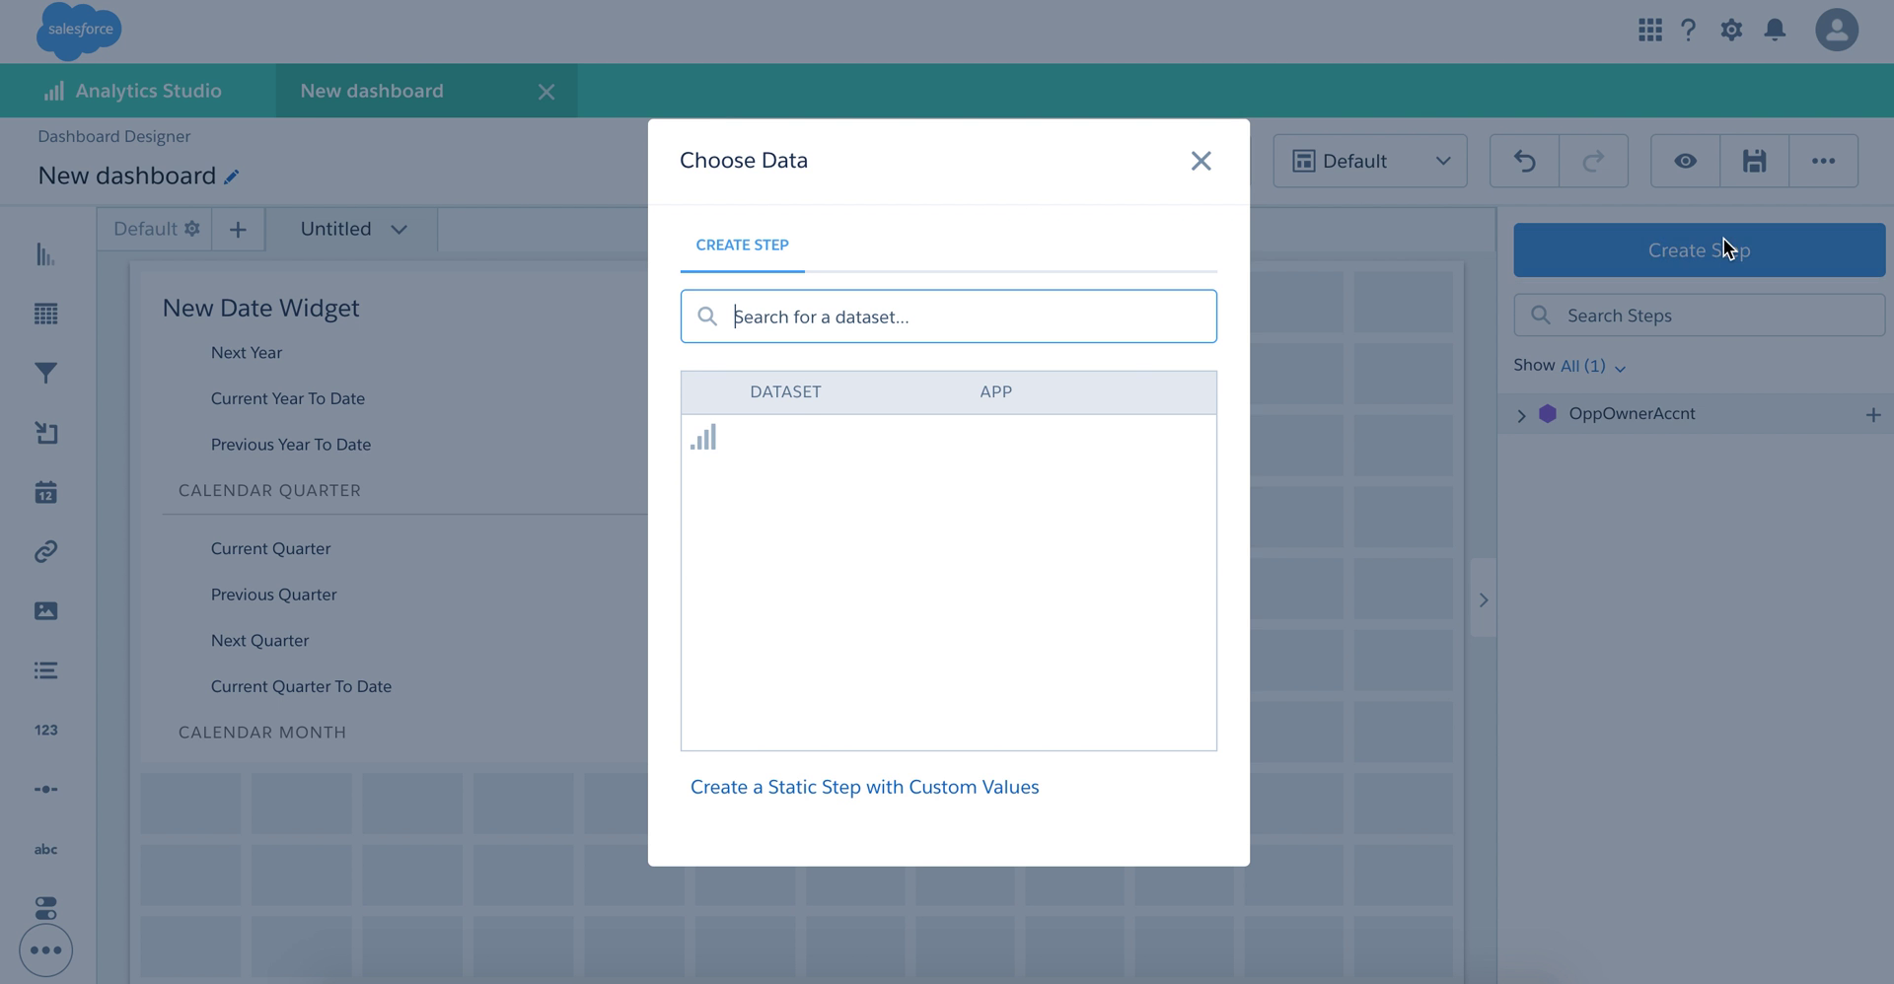
click(807, 438)
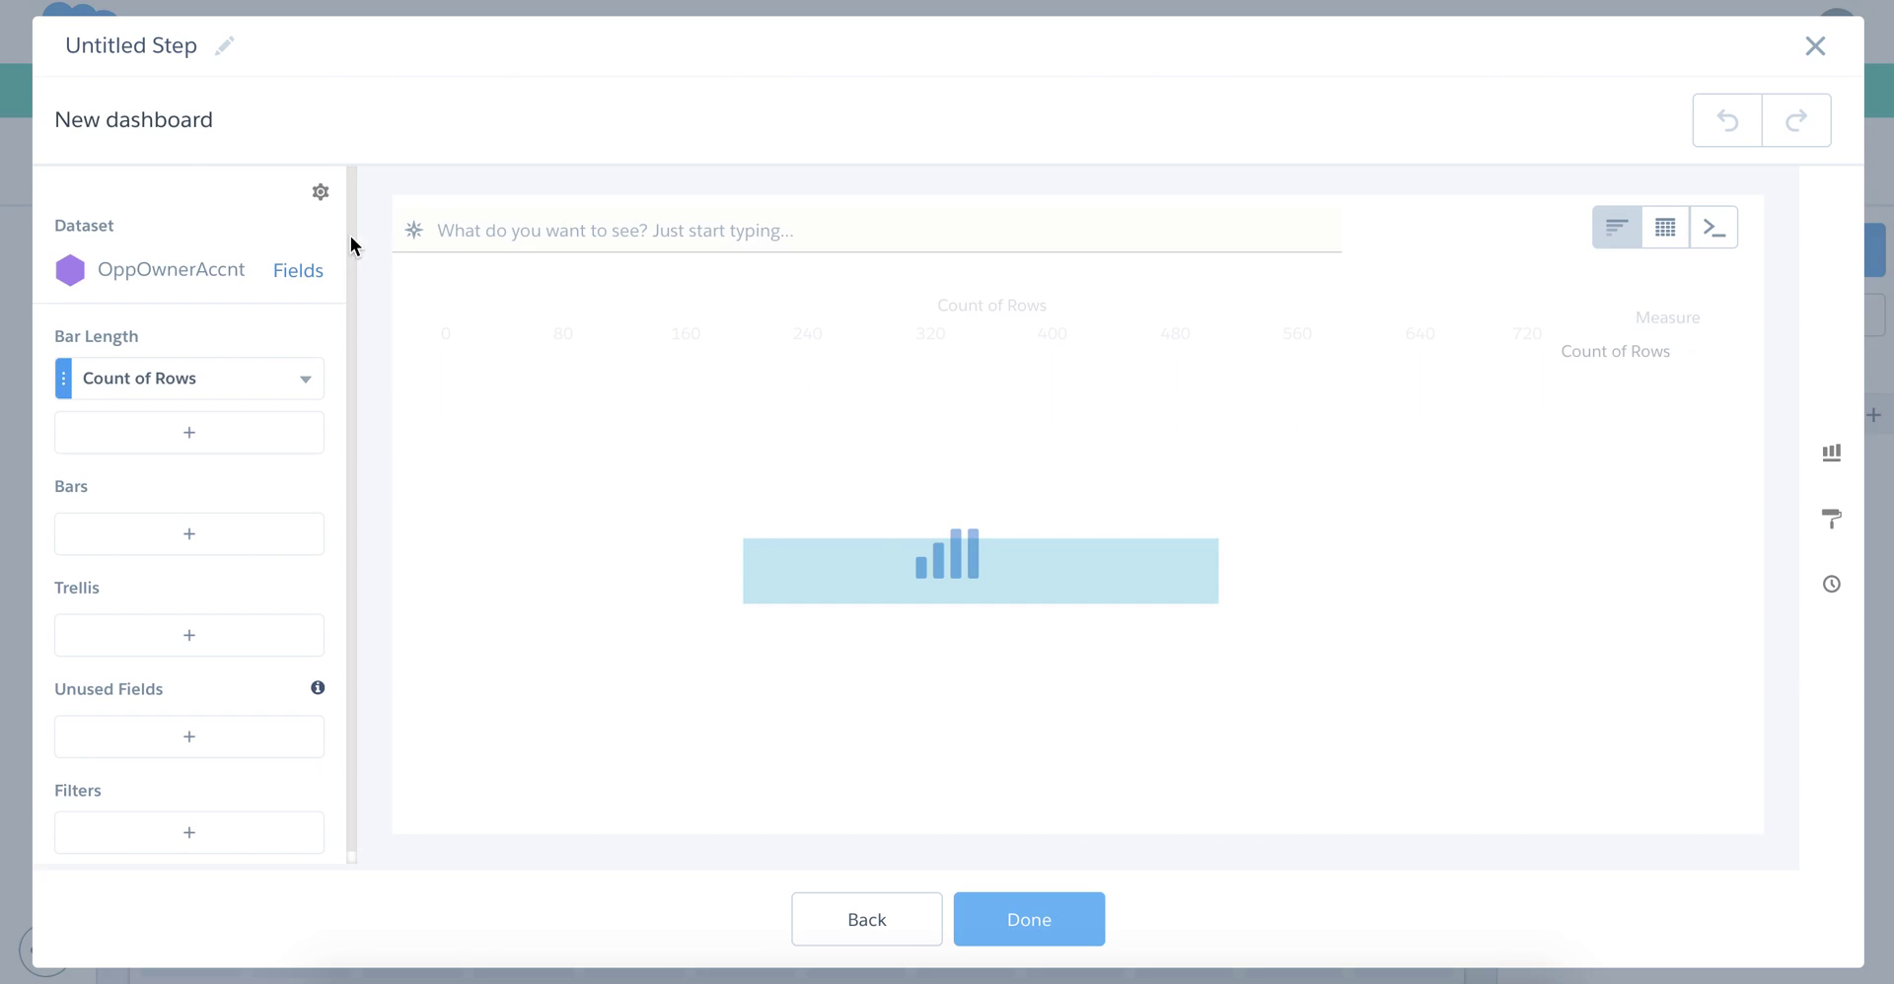
click(154, 538)
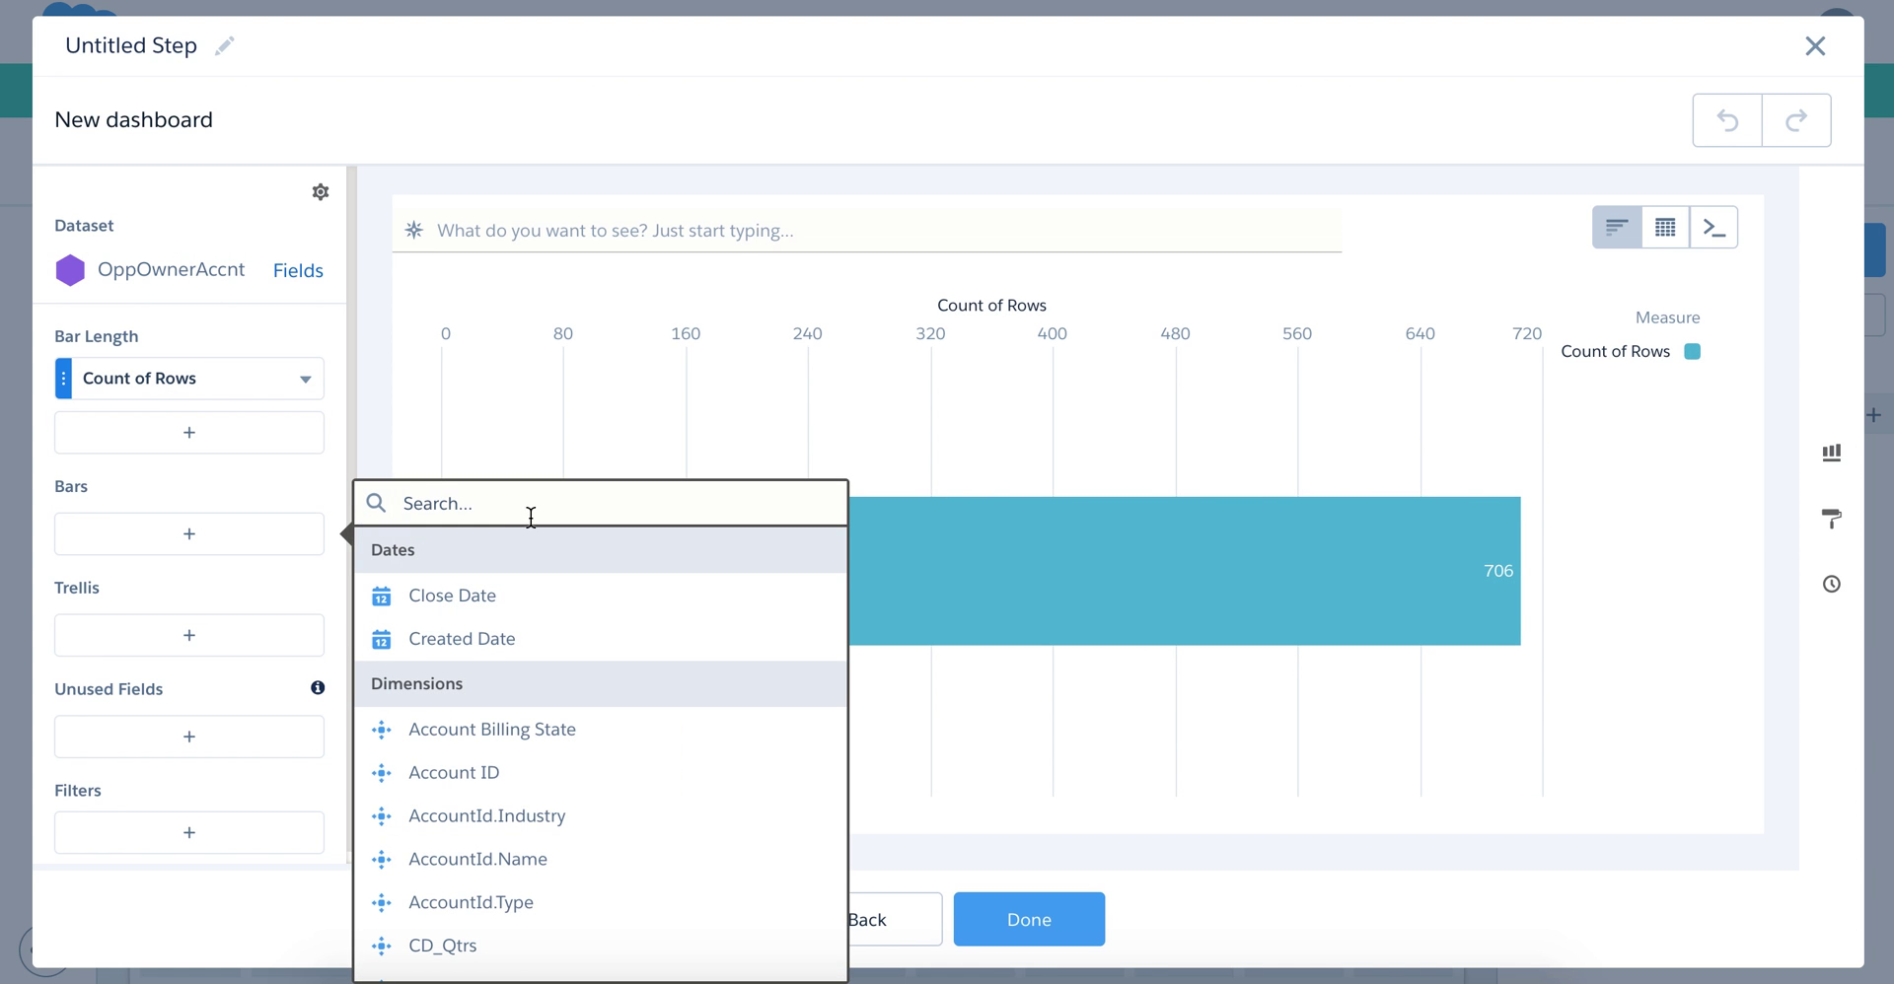
text(CD_)
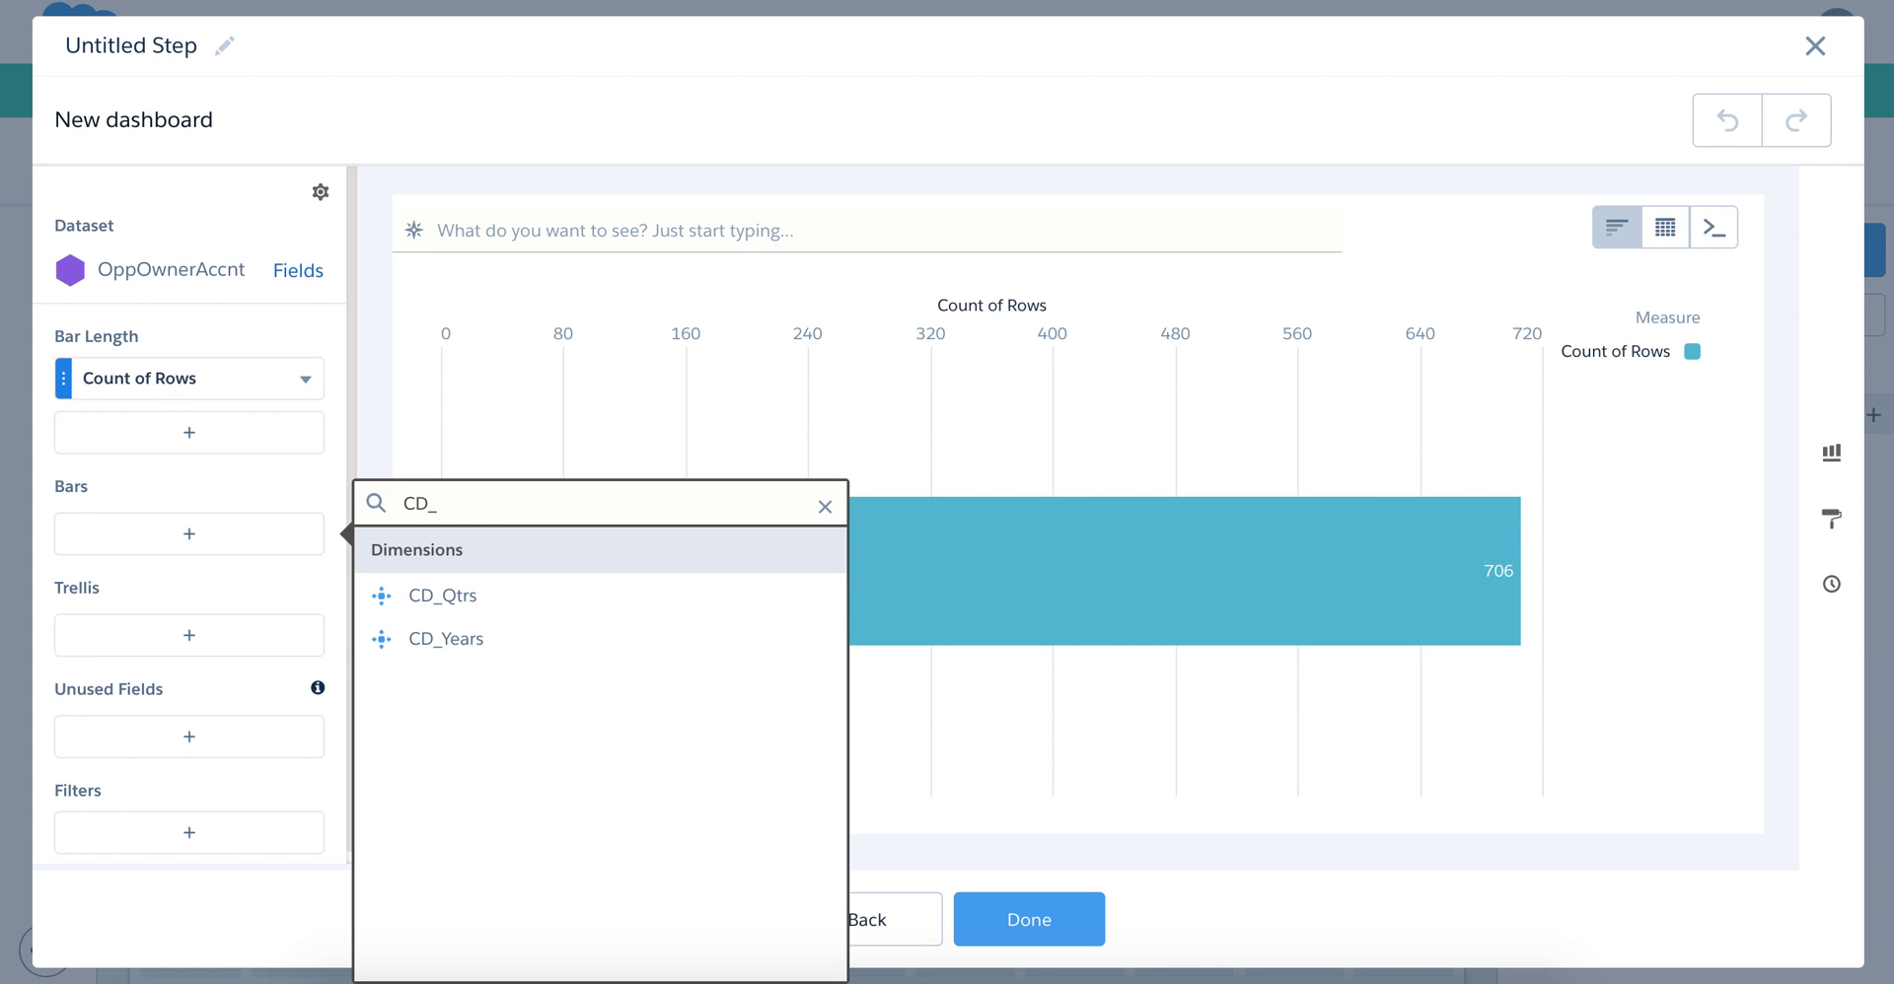
click(826, 507)
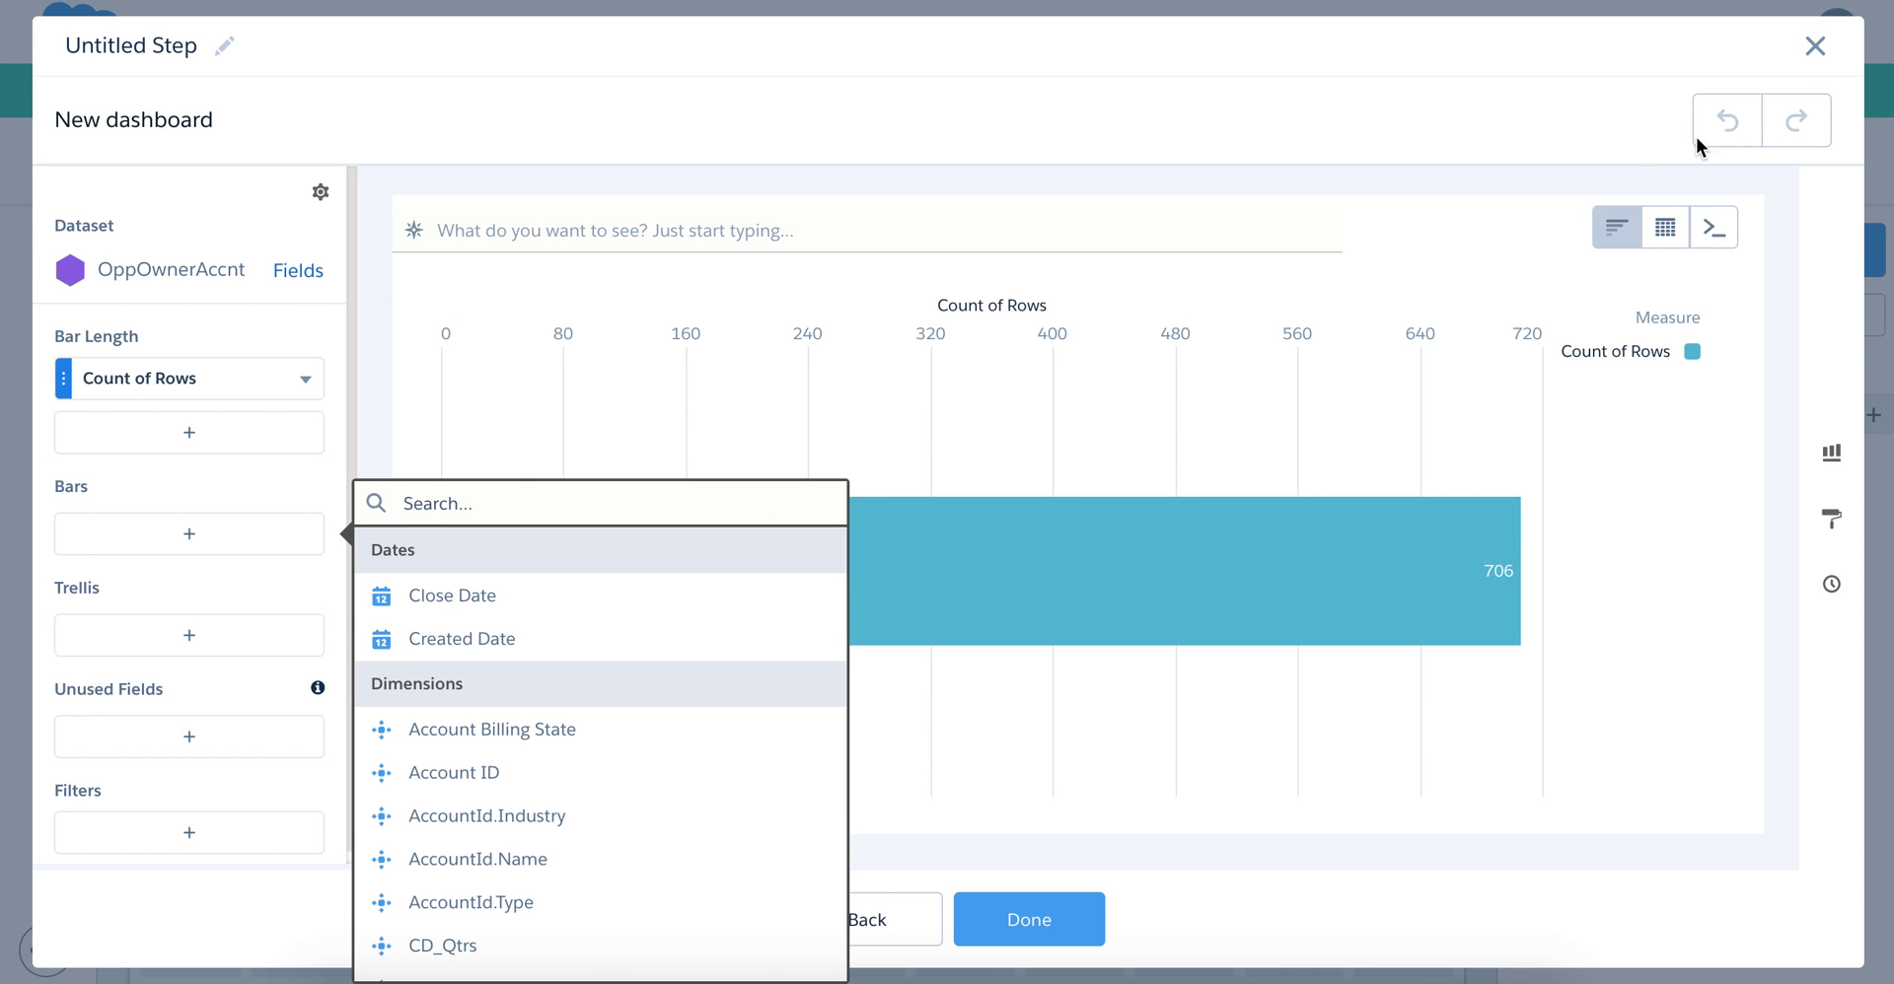
click(1822, 55)
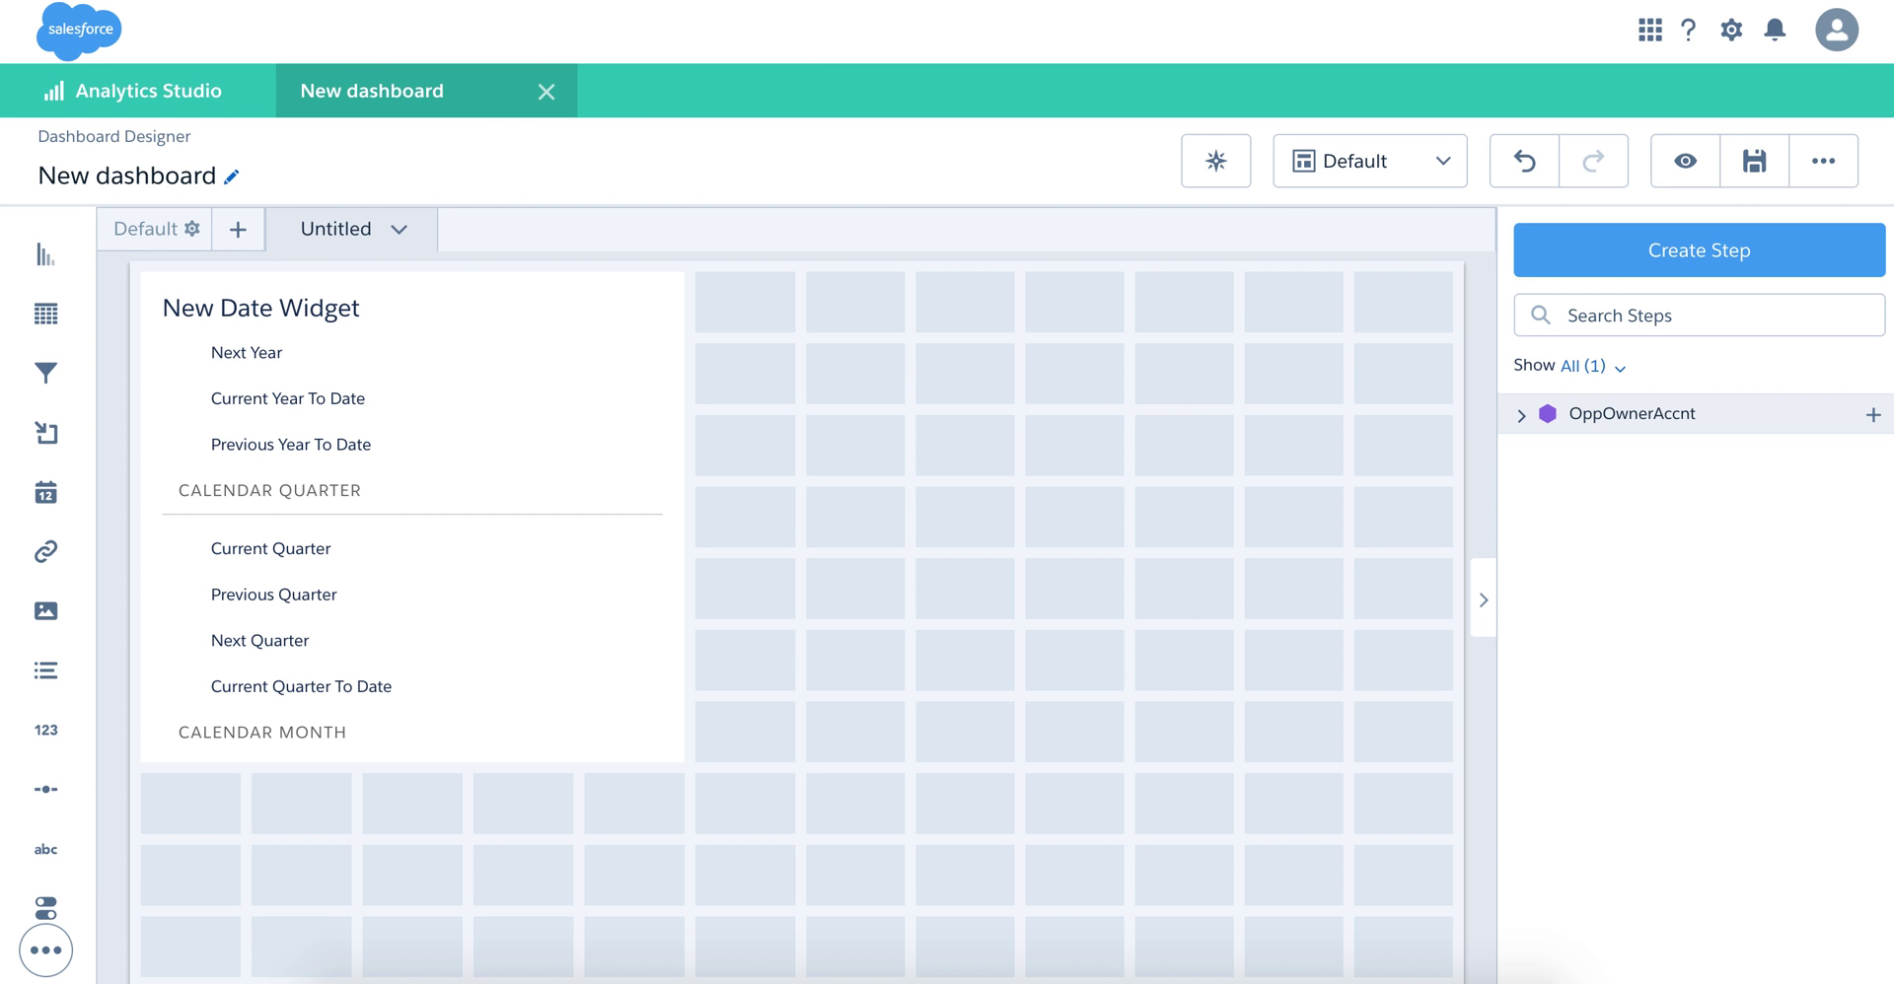
Reload the dashboard page, confirming Reload, and start a fresh data step
key(super+r)
click(1151, 260)
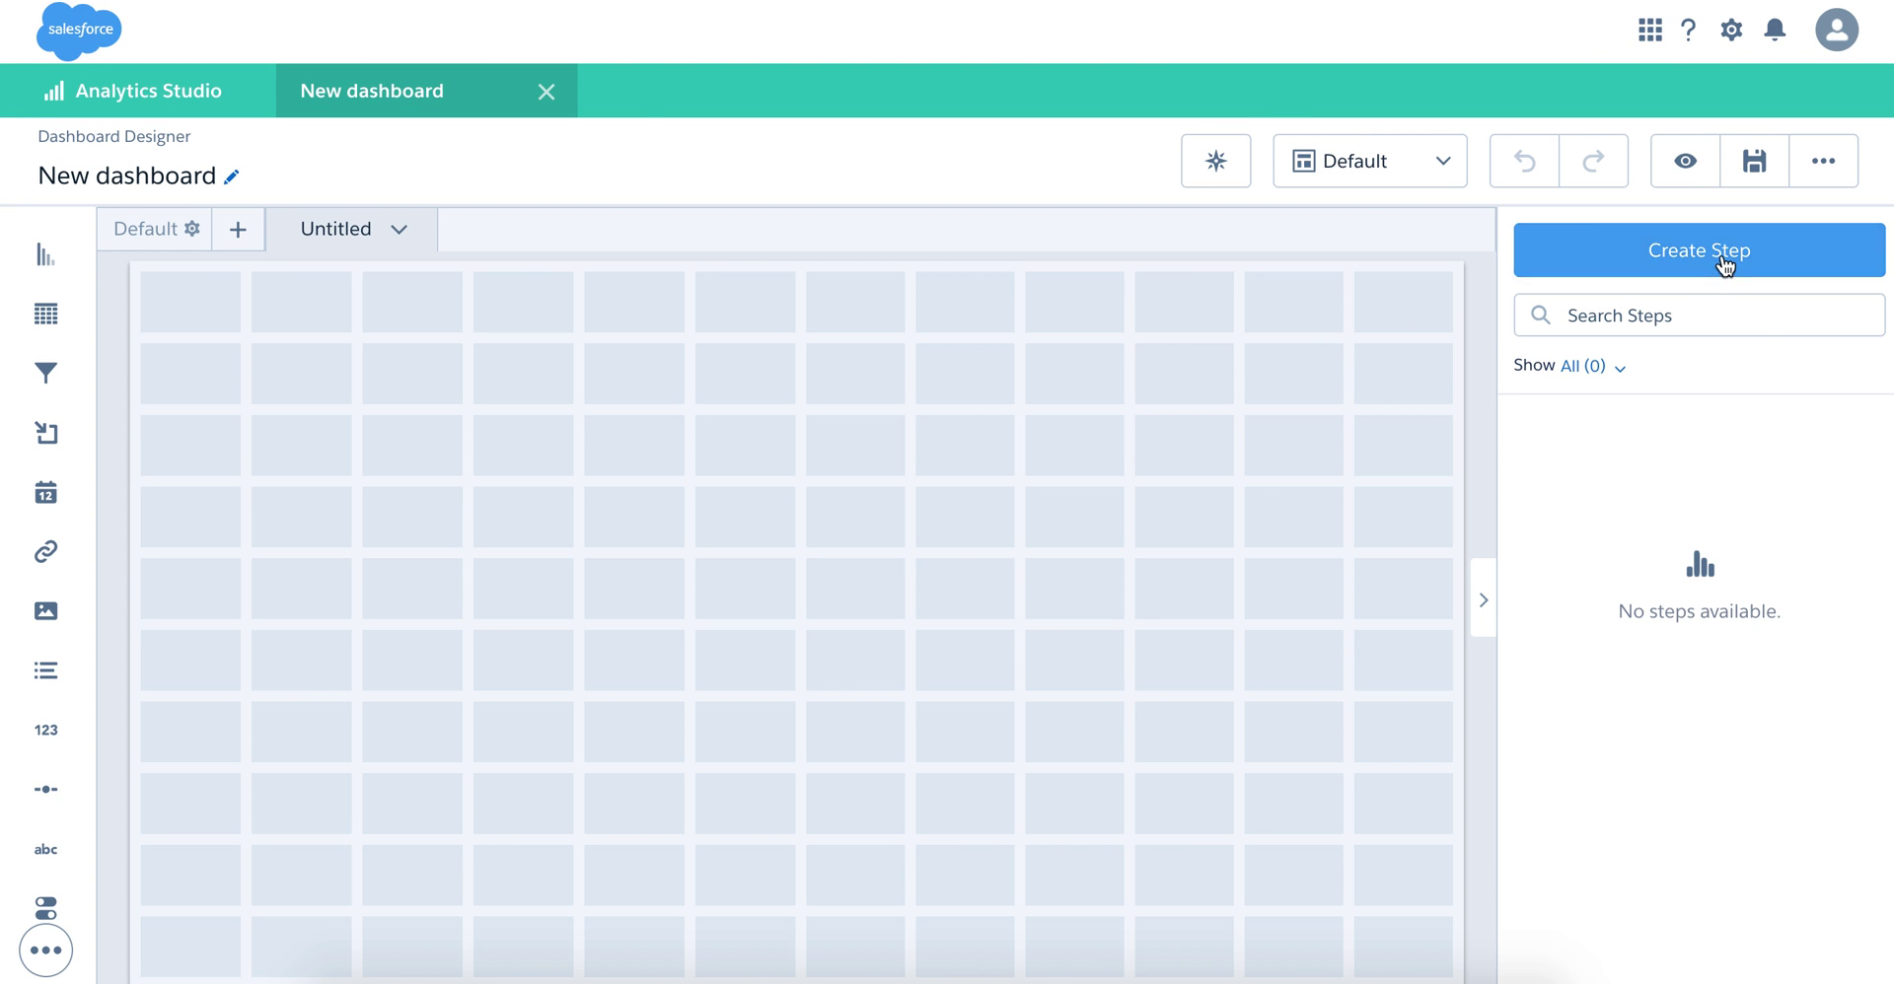
click(1718, 260)
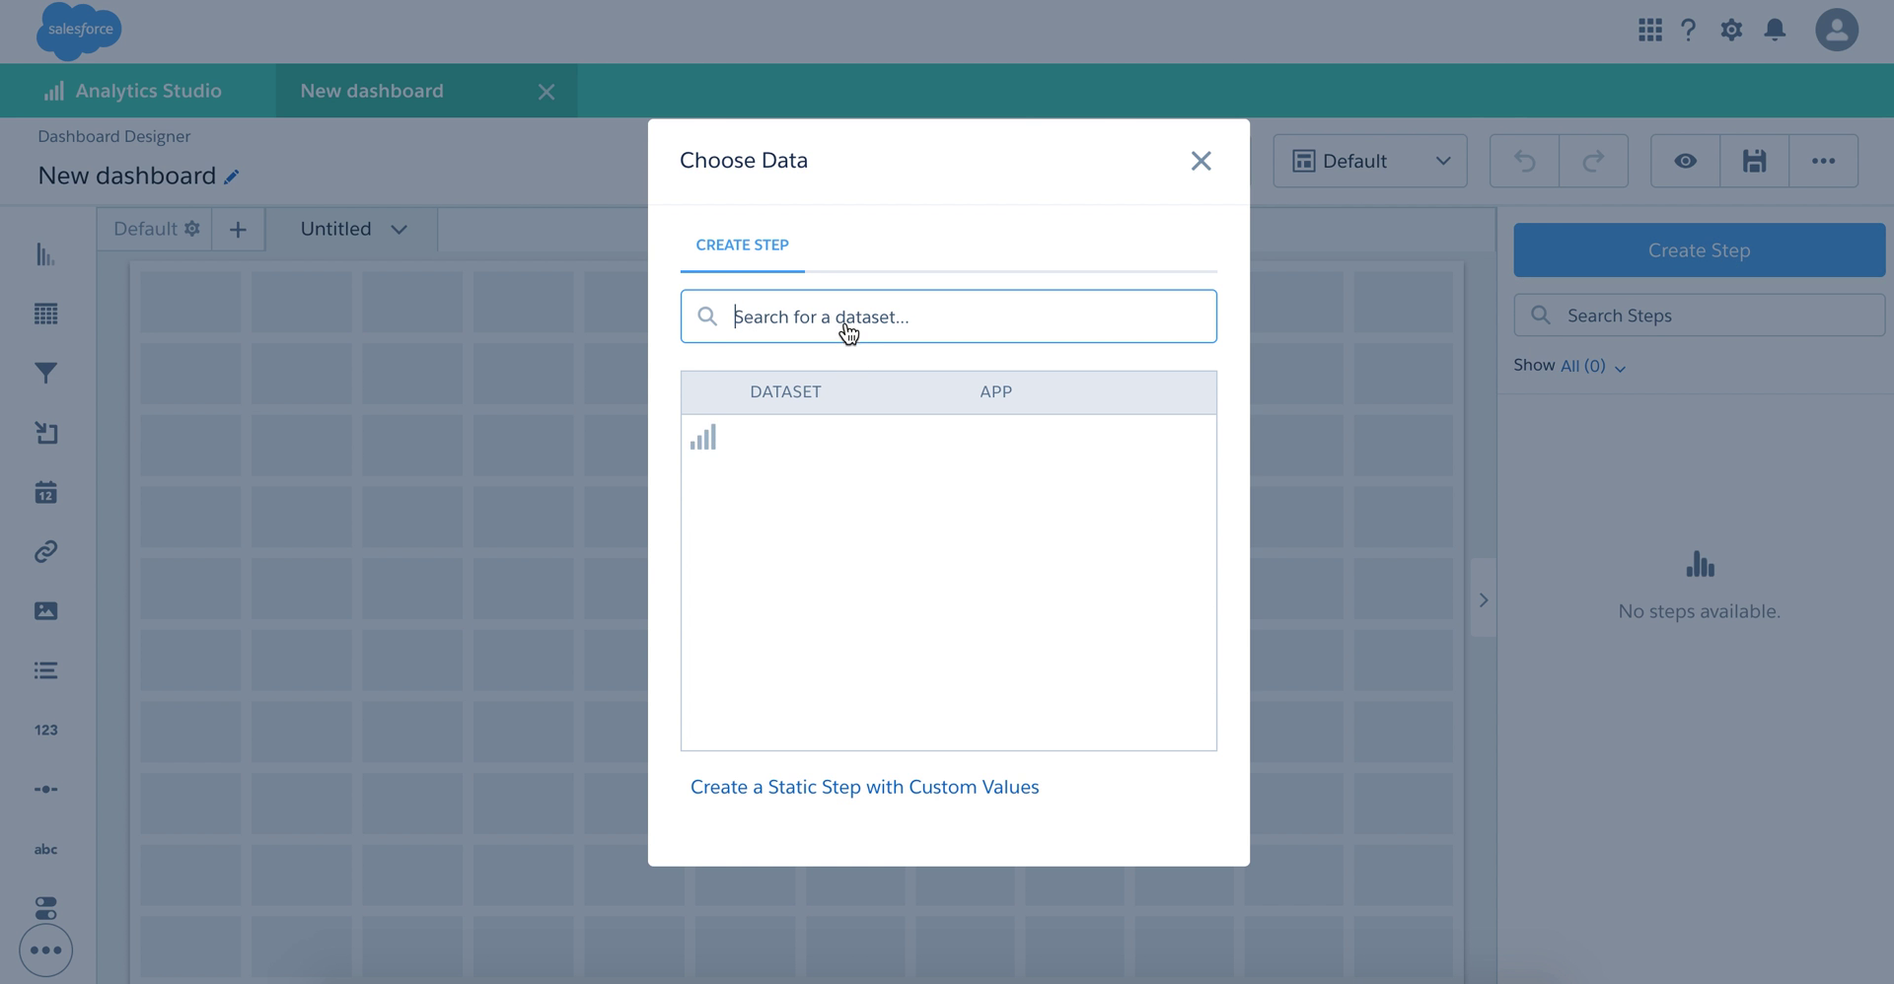
Start a step on the OppOwnerAccnt dataset with bars grouped by CD_Qtrs
text(accnt)
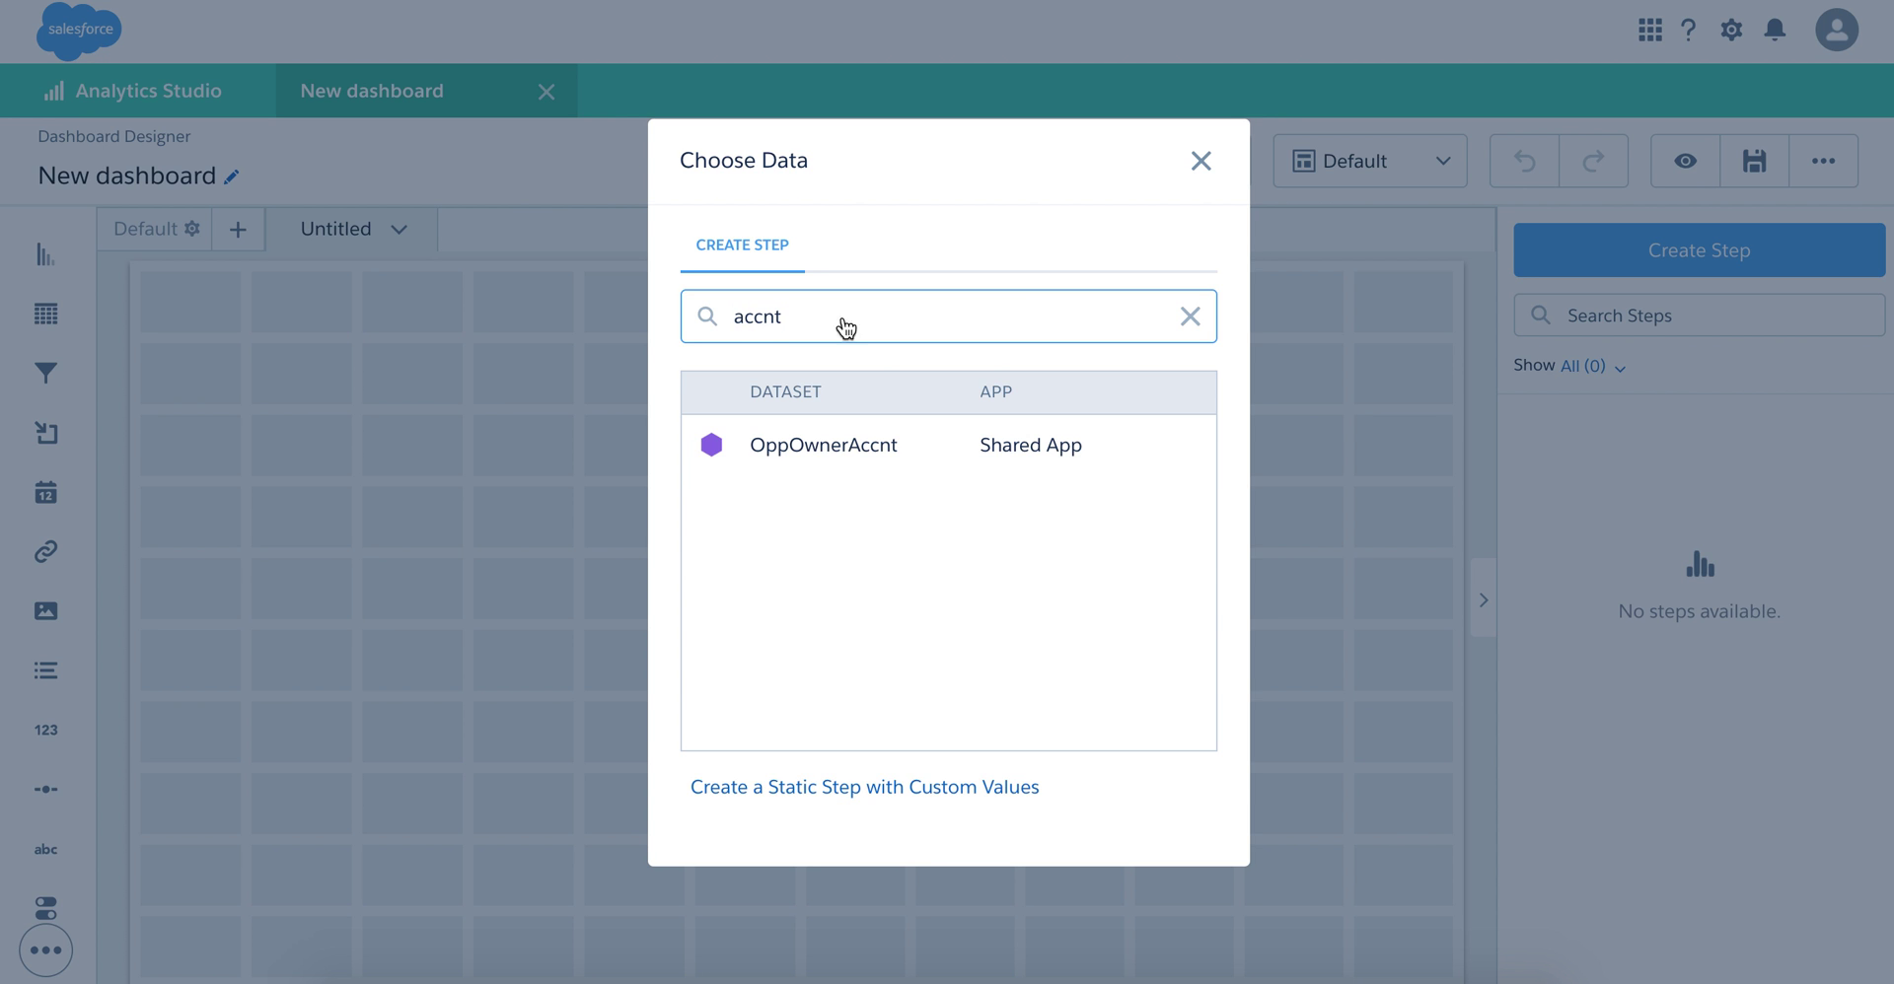
click(815, 520)
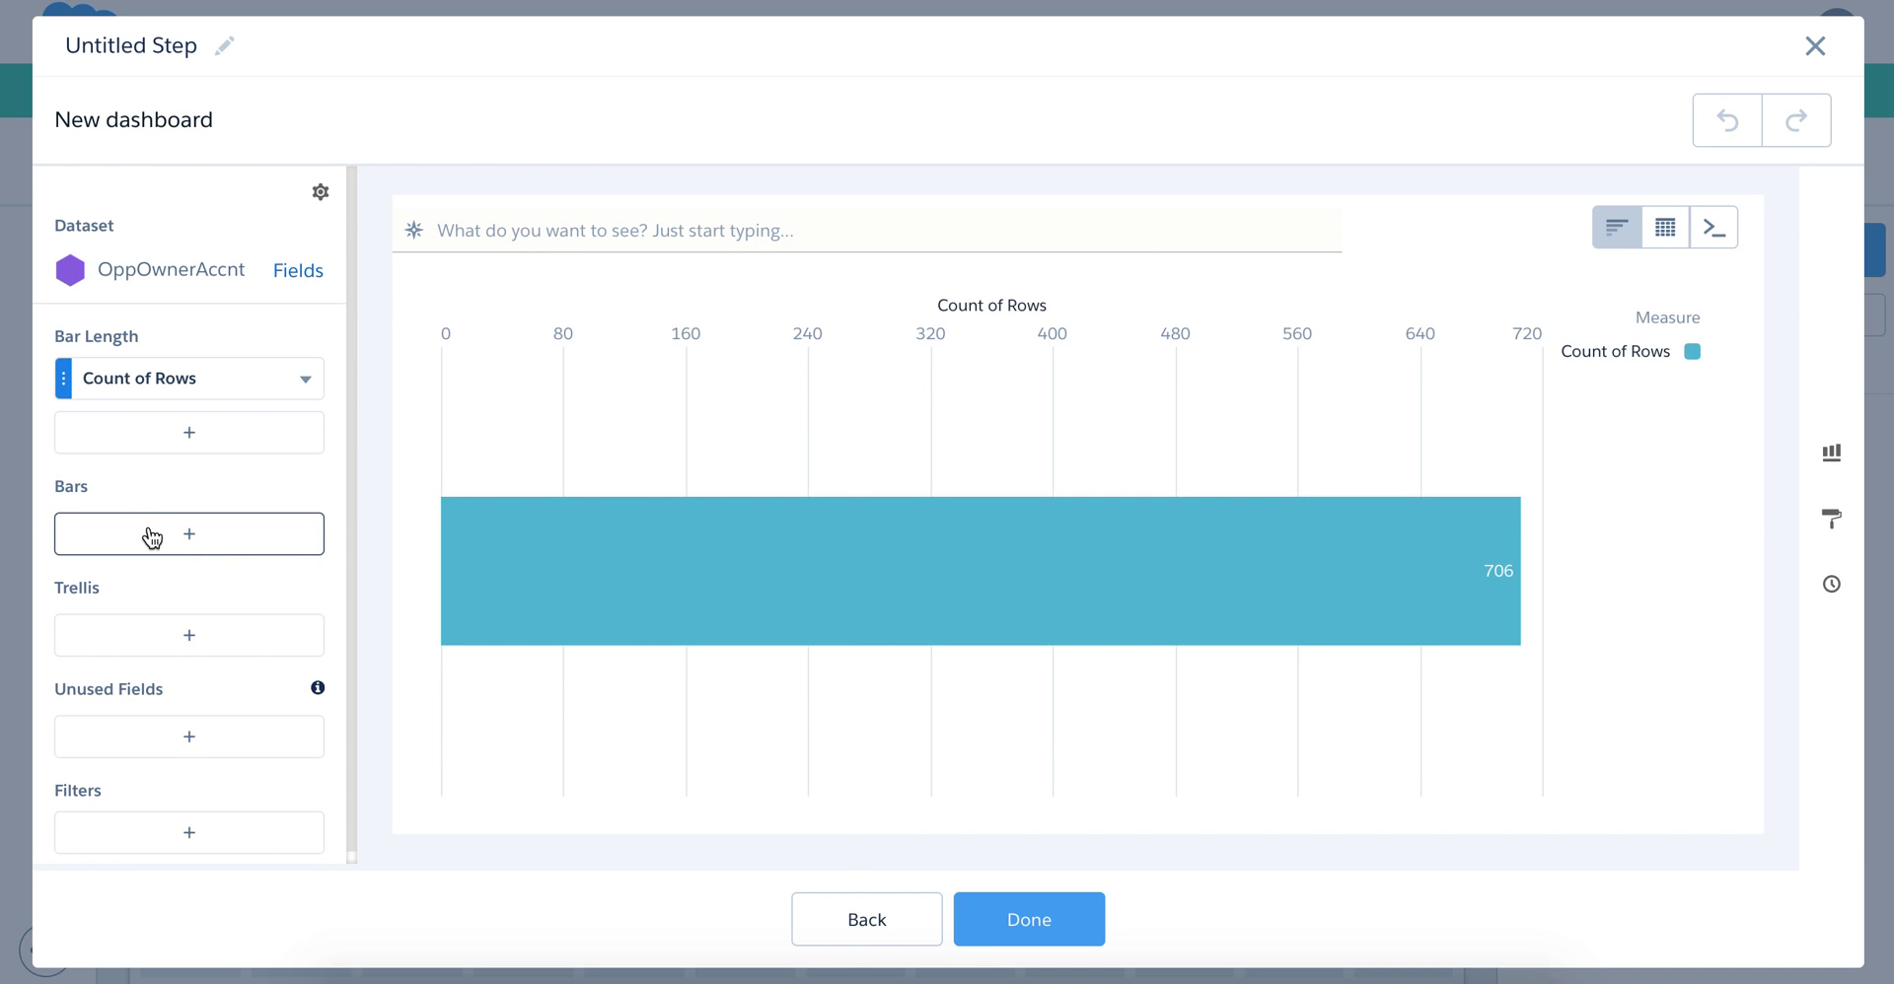
click(152, 537)
text(wee)
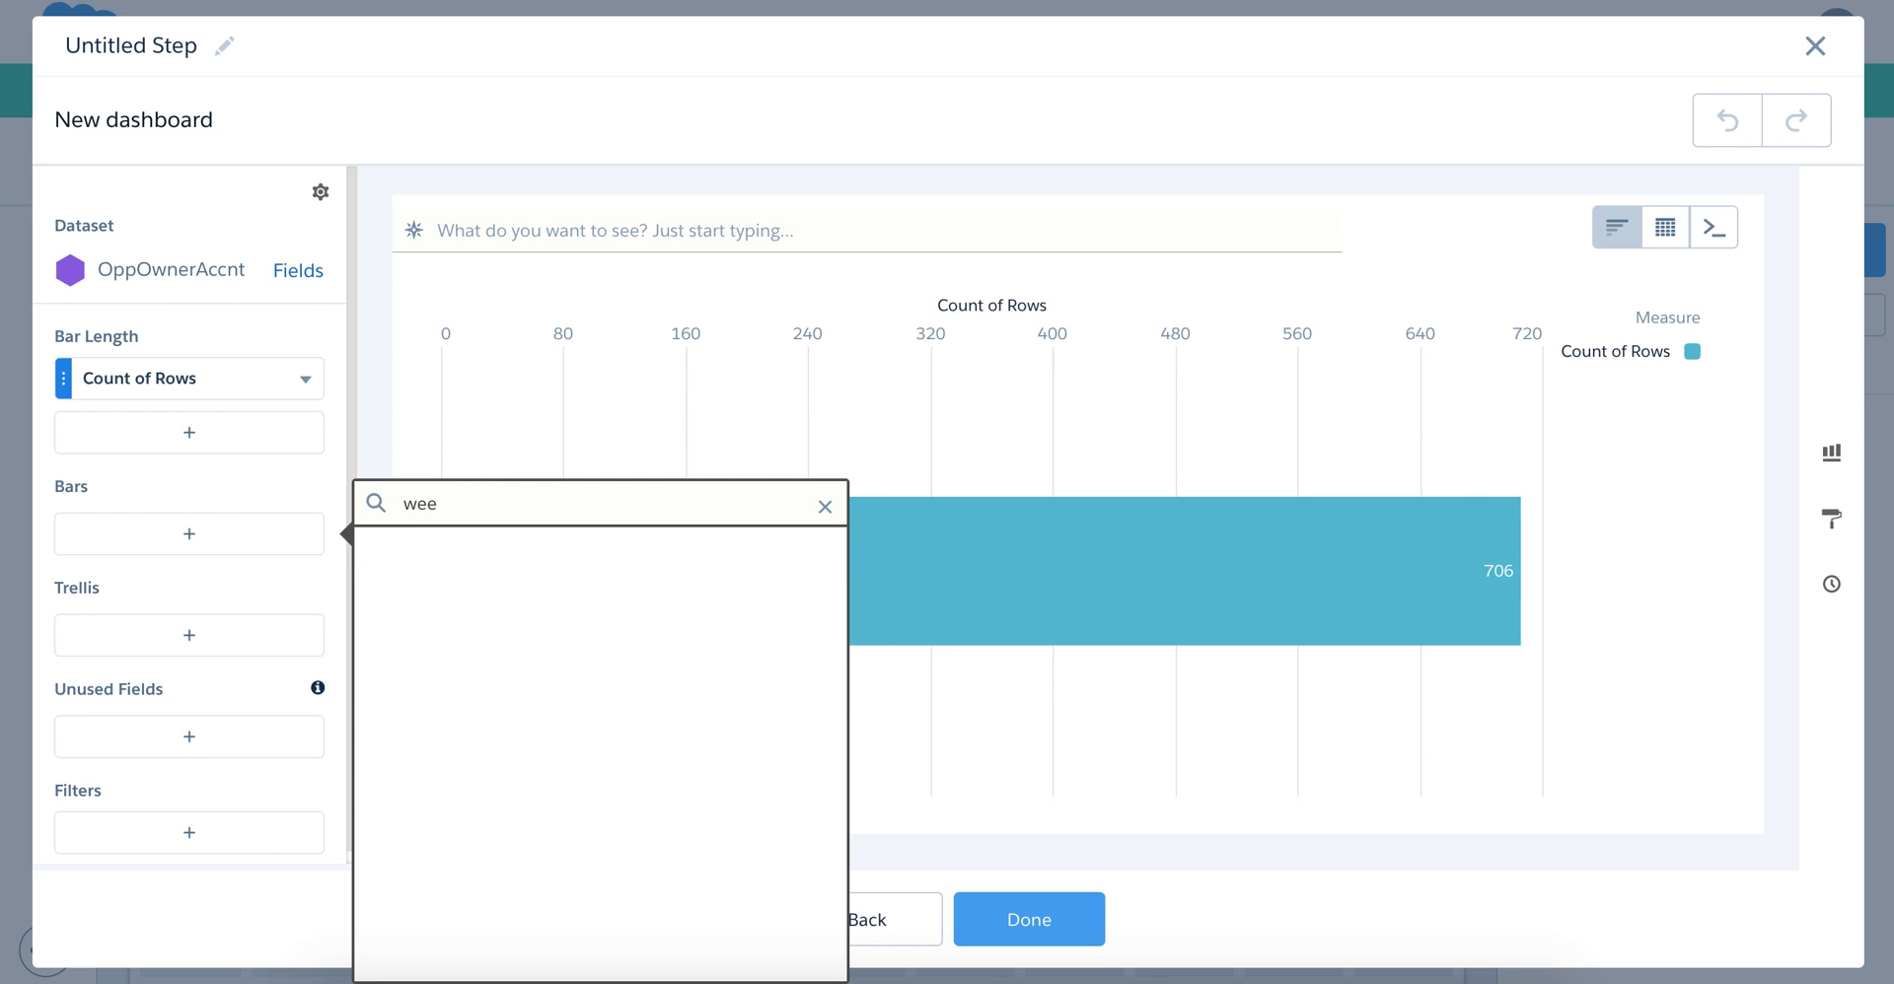
key(BackSpace)
key(BackSpace)
key(BackSpace)
text(CD_)
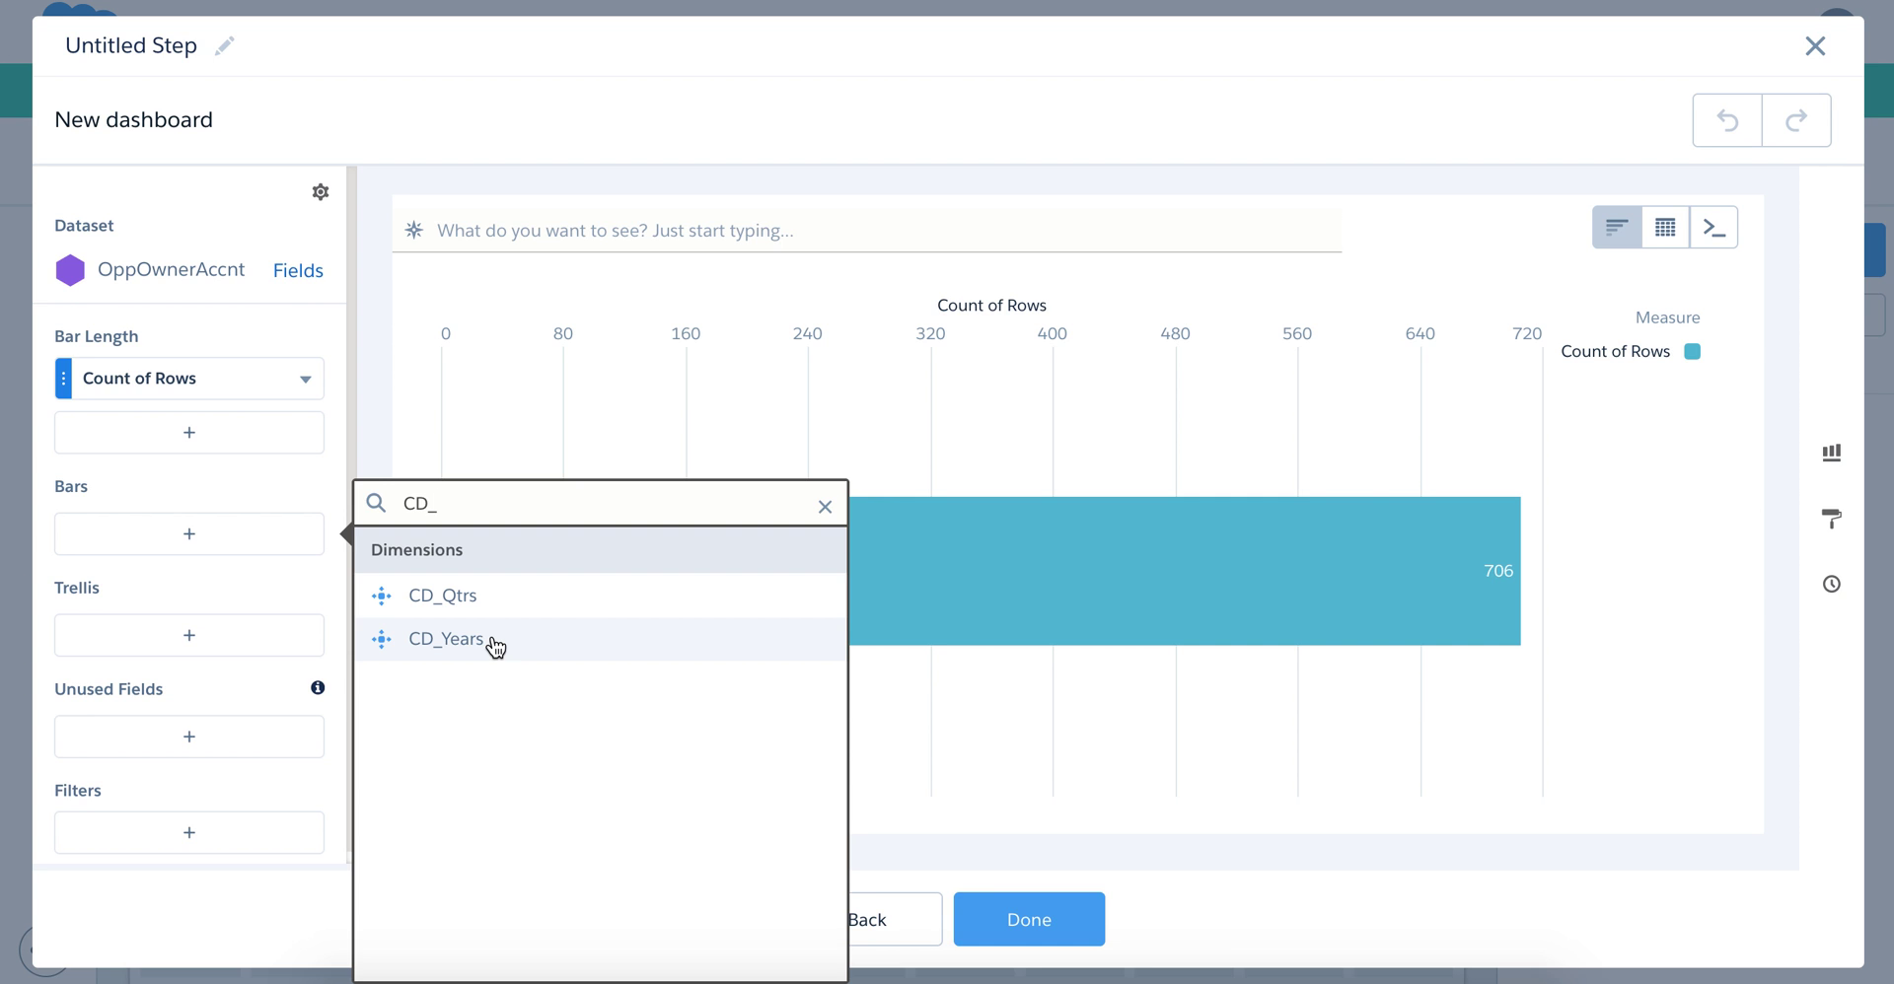
click(453, 601)
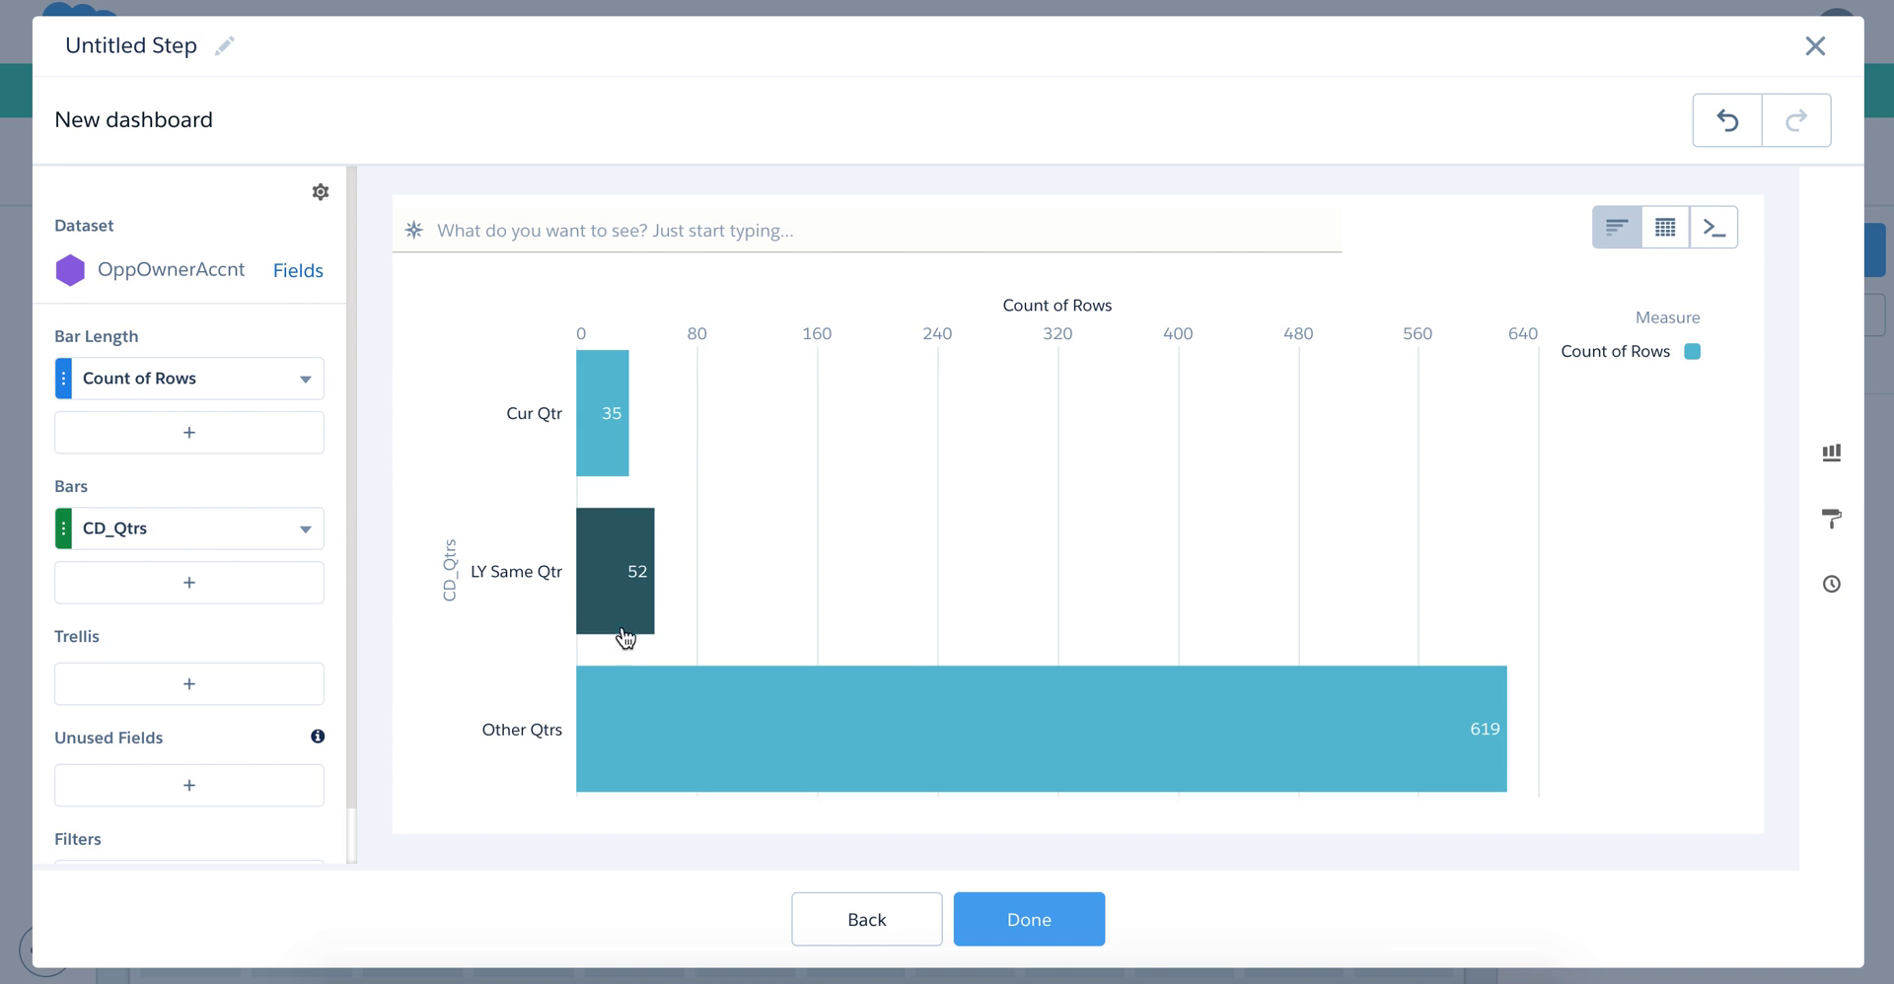
Filter the step on CD_Qtrs to Cur Qtr and LY Same Qtr, and save it
mouse_move(738, 763)
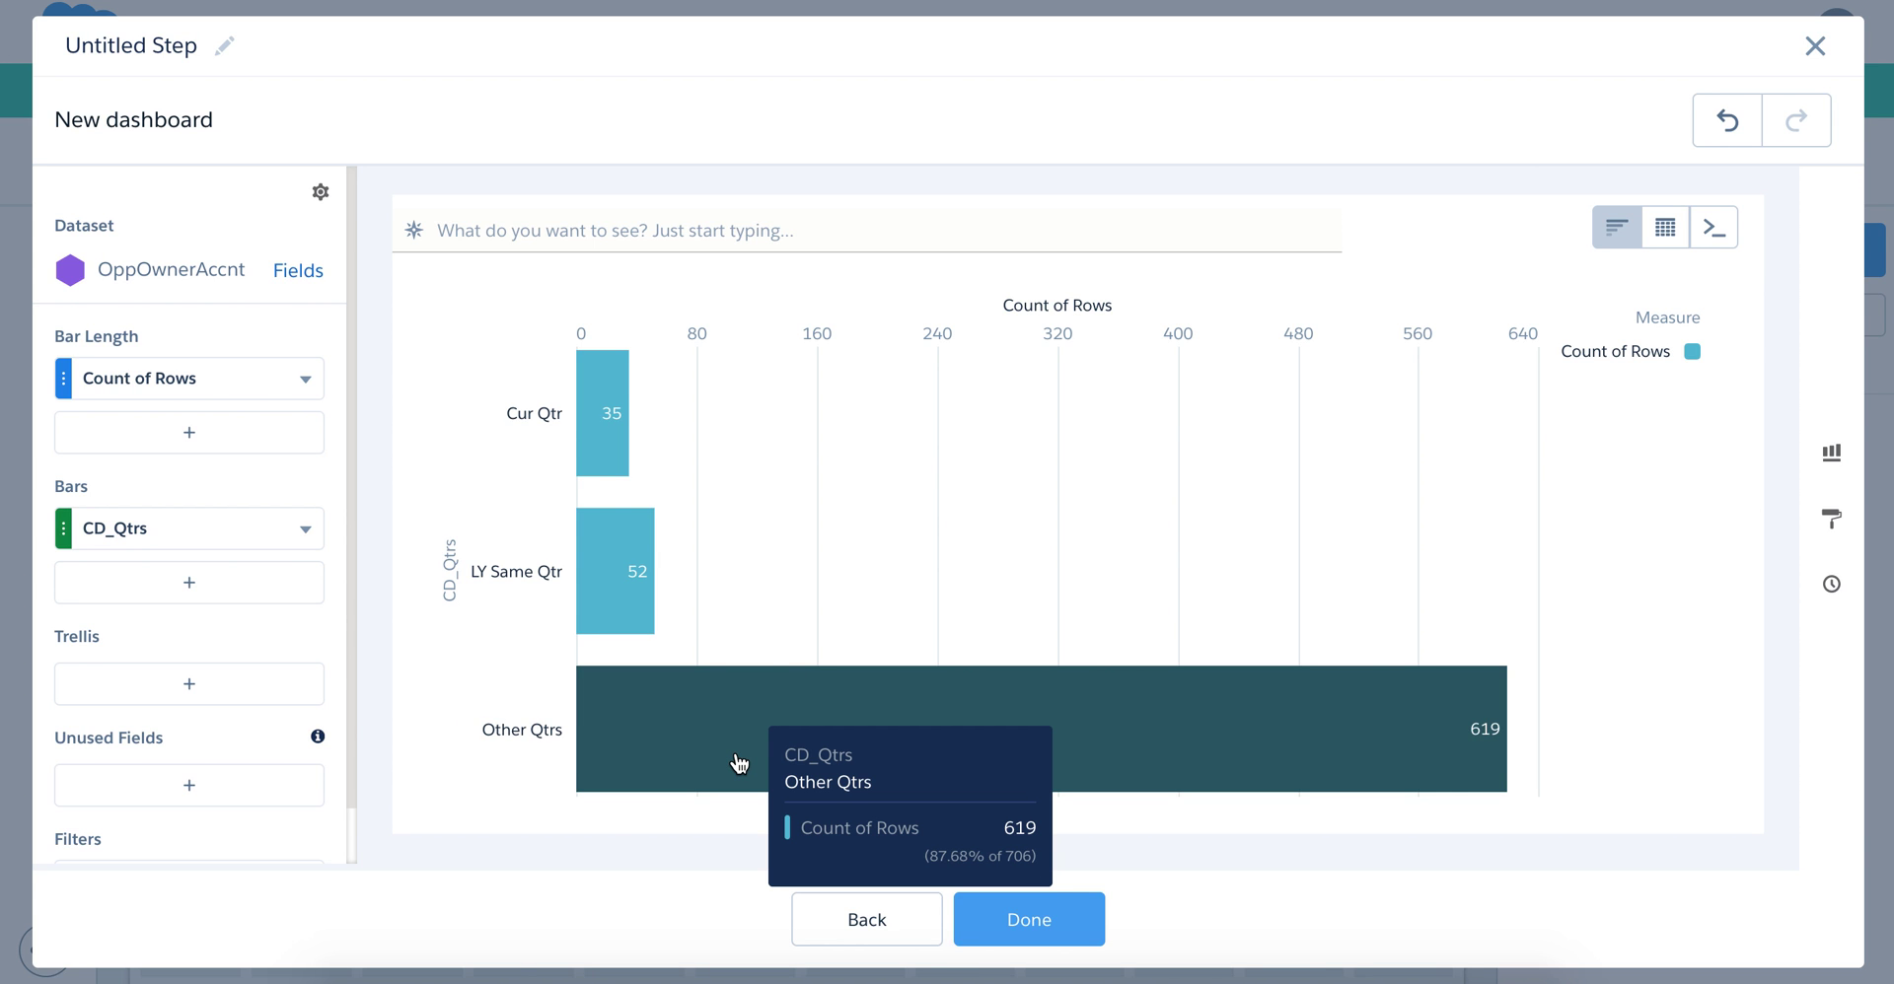
scroll(229, 647, down, 1)
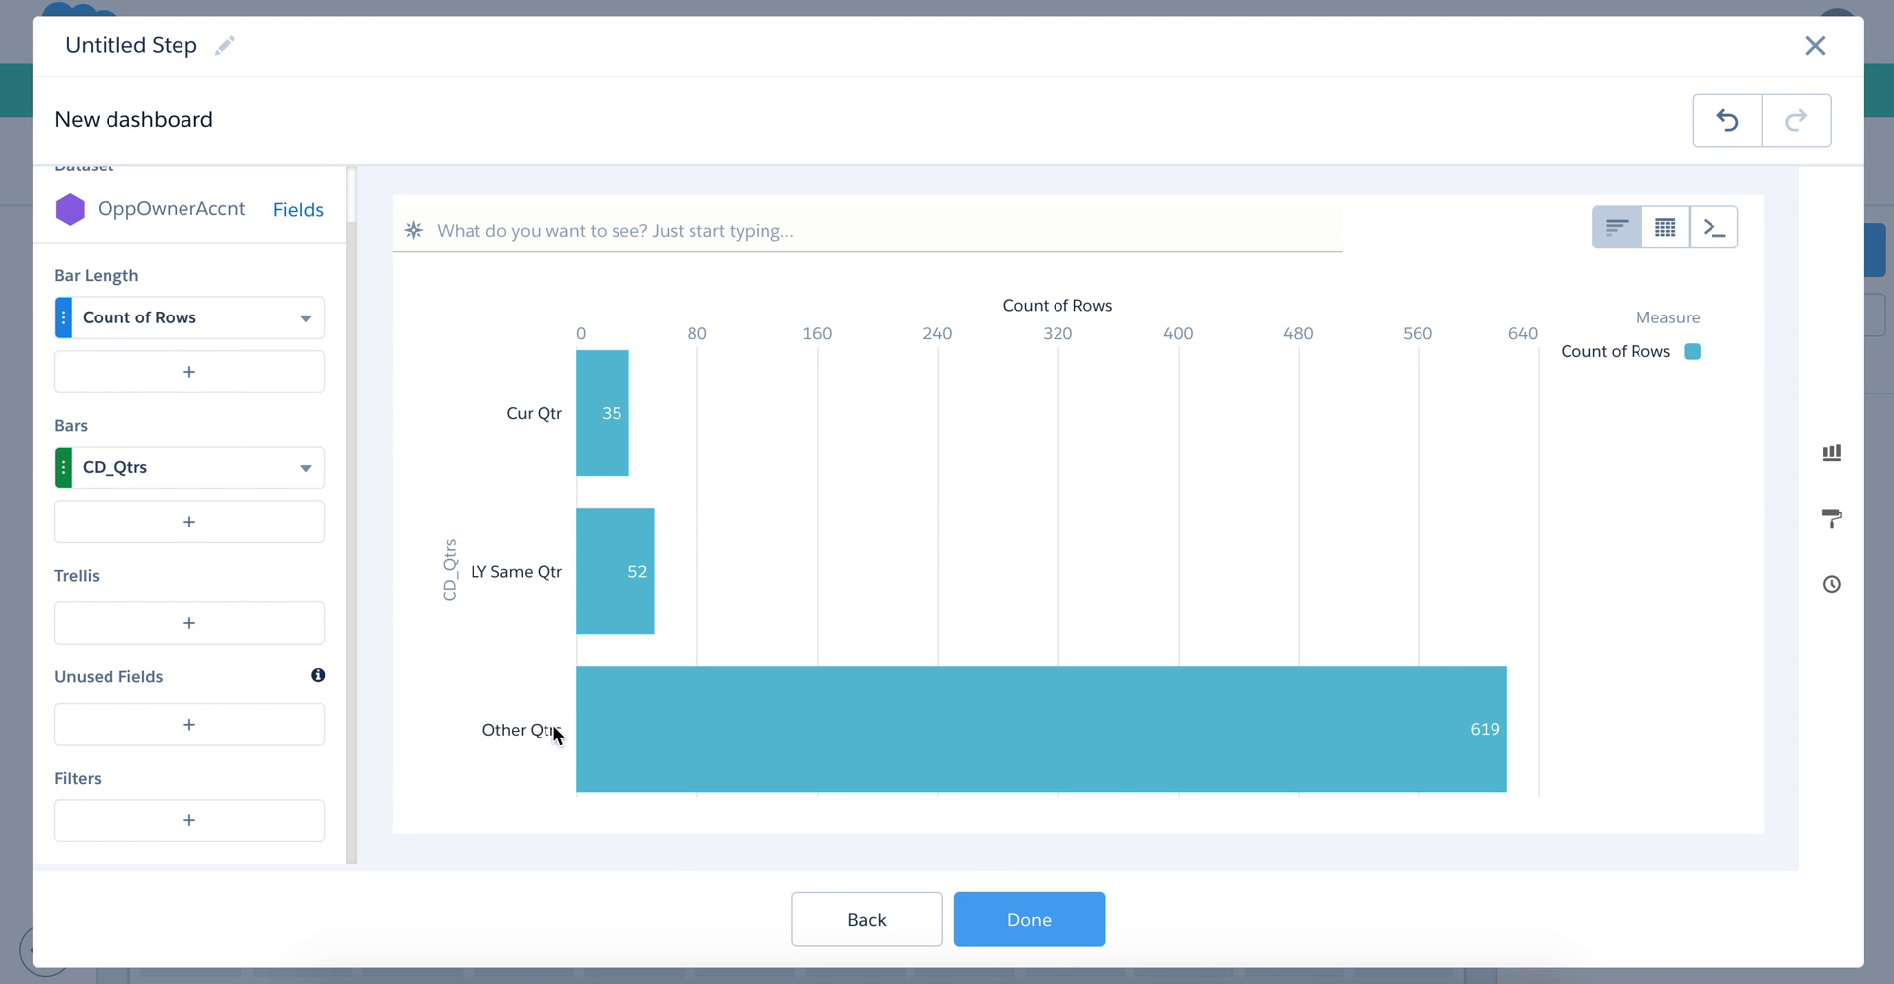
click(194, 831)
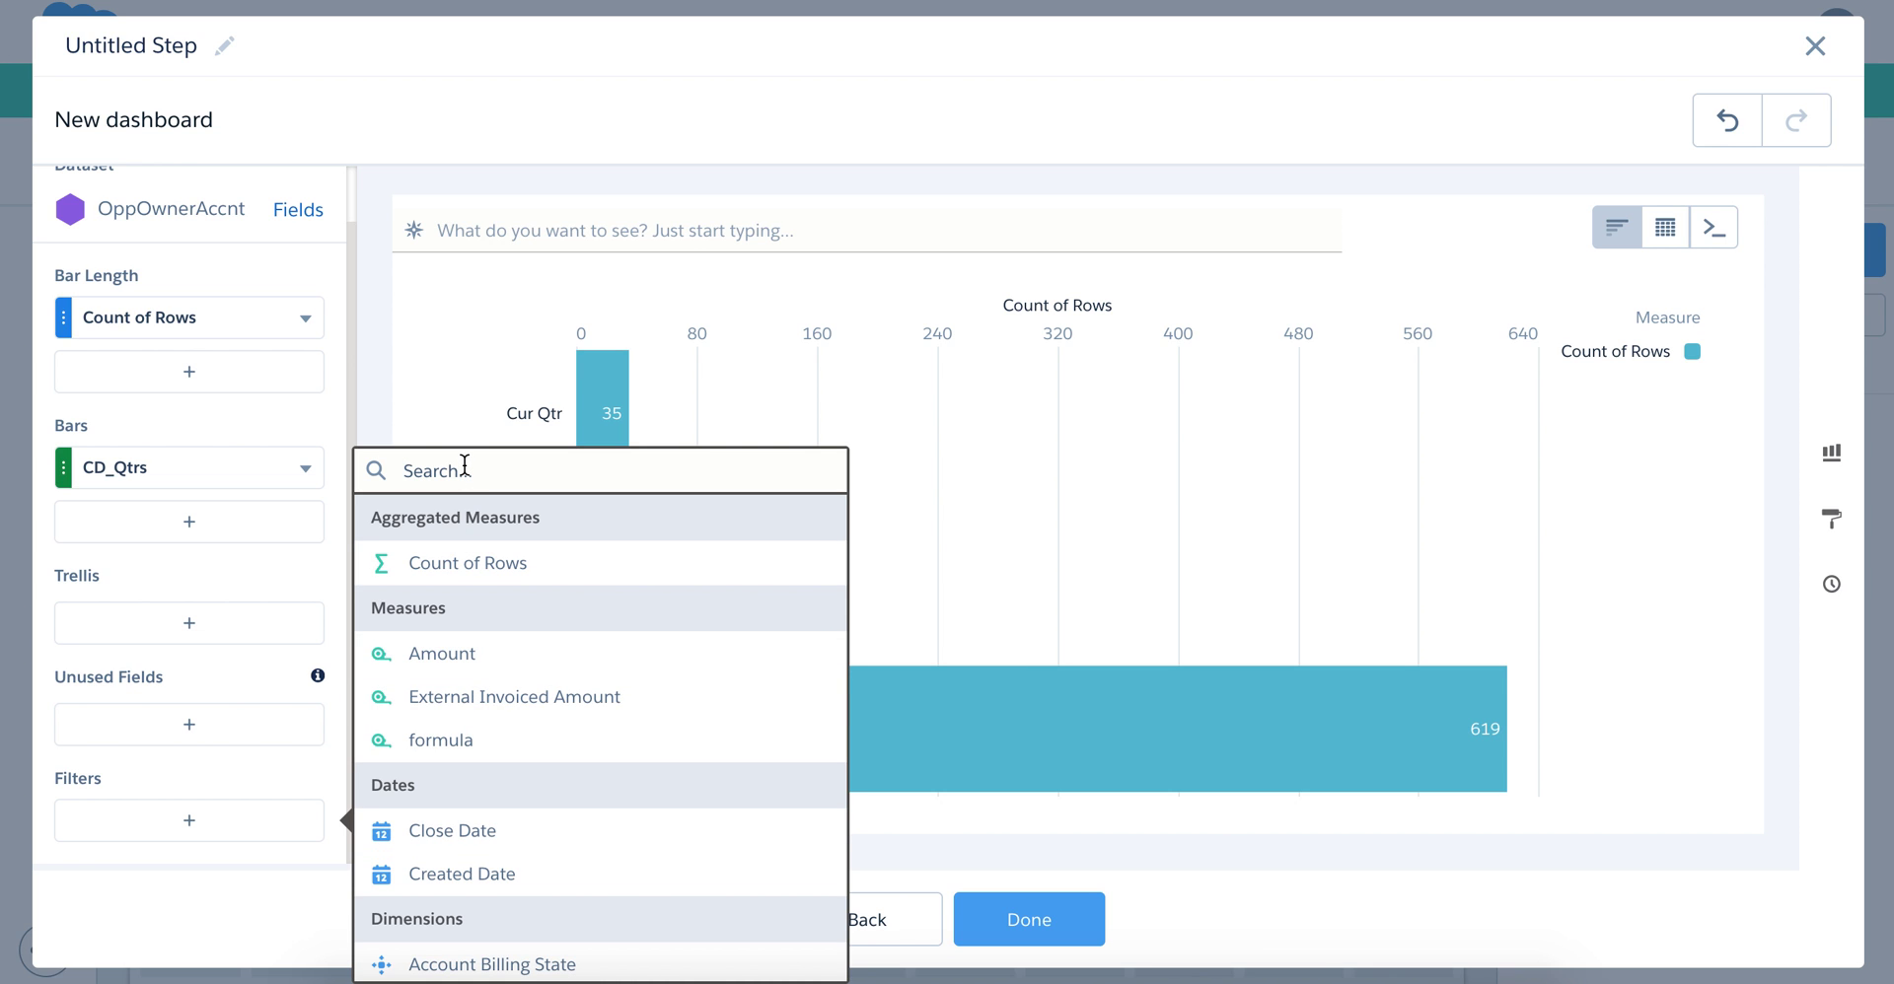
text(CD_)
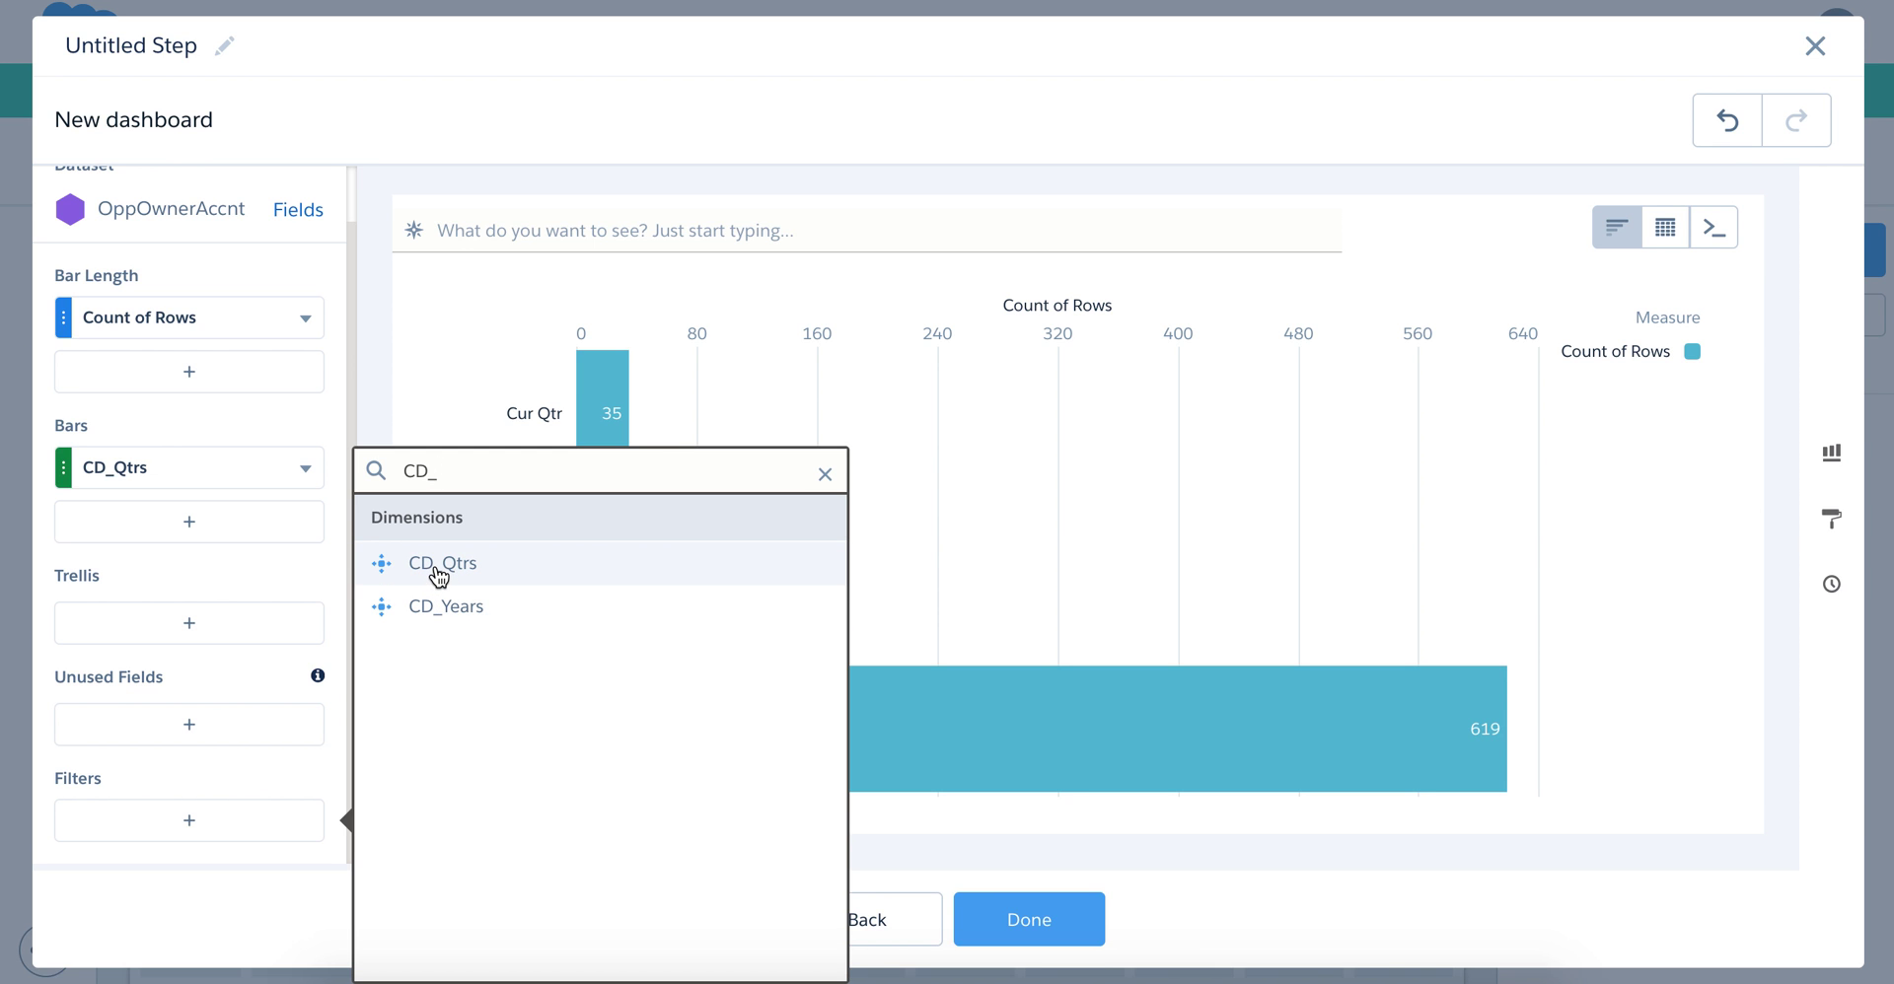
click(438, 572)
click(394, 669)
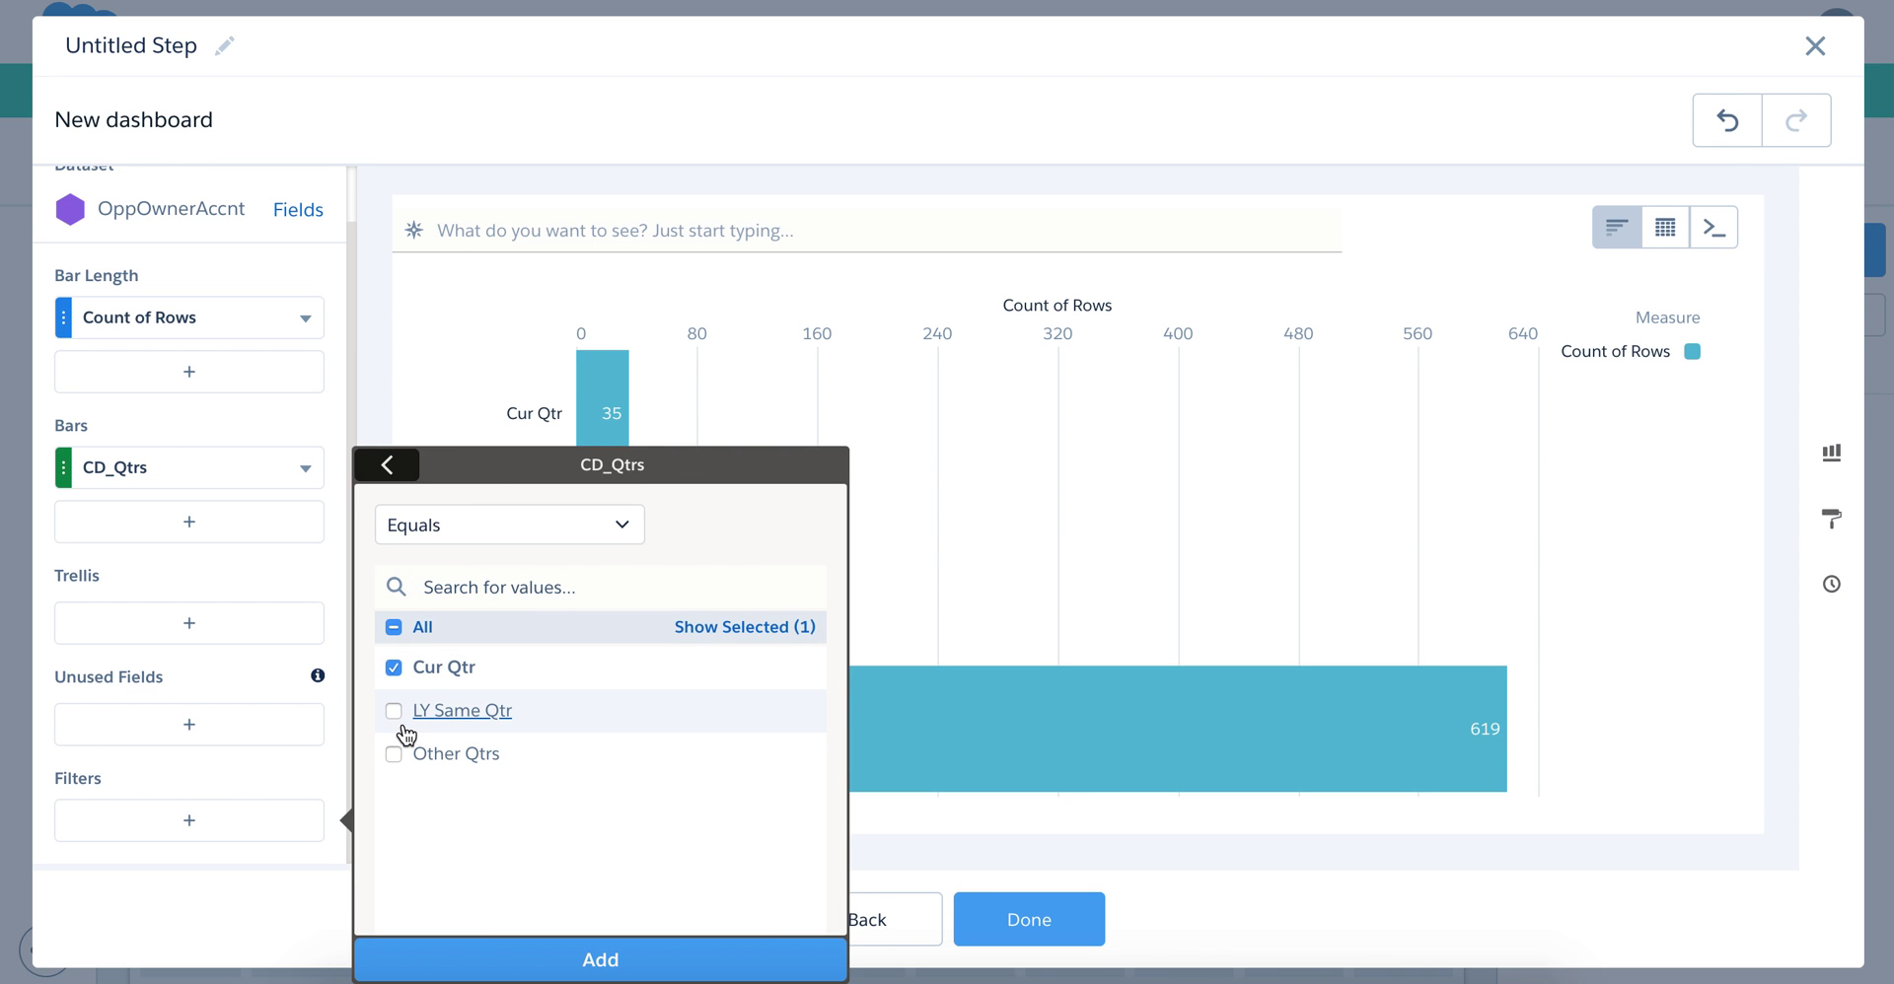
click(399, 712)
click(596, 960)
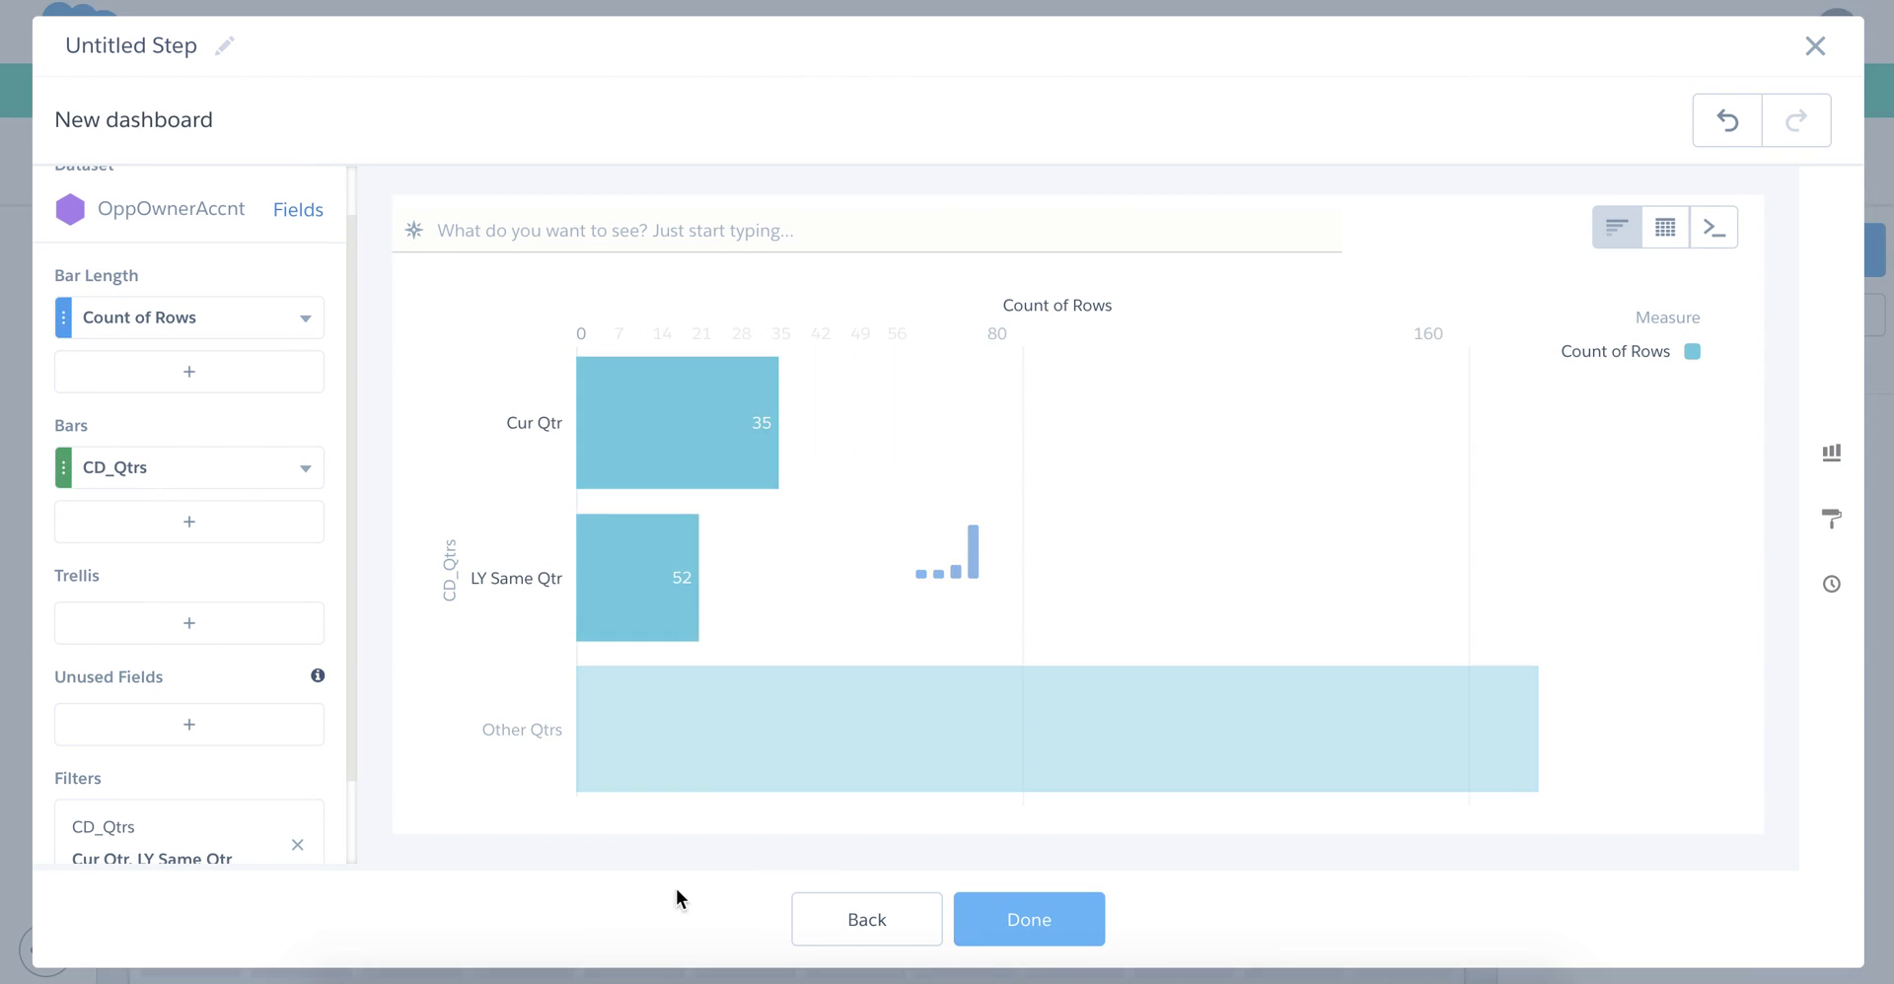
click(1024, 932)
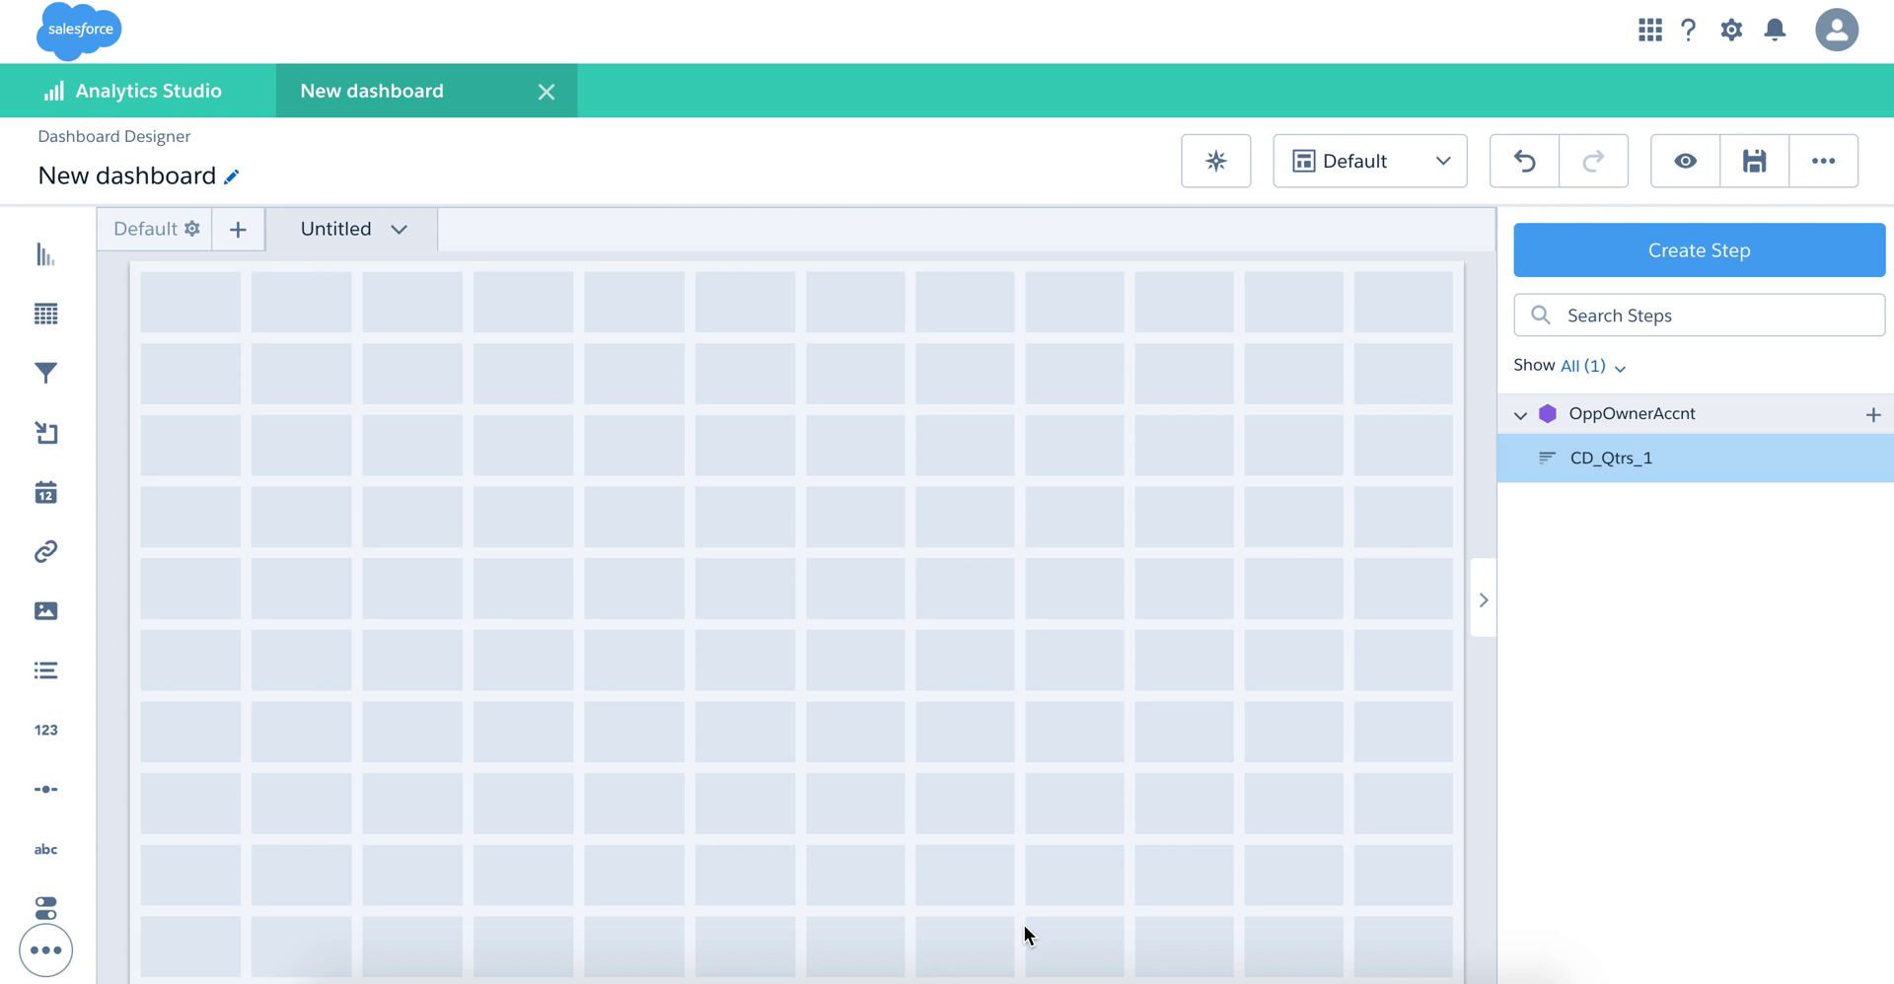
Place a Toggle widget across the top row and bind the CD_Qtrs_1 step to it
click(55, 962)
drag(46, 907, 592, 412)
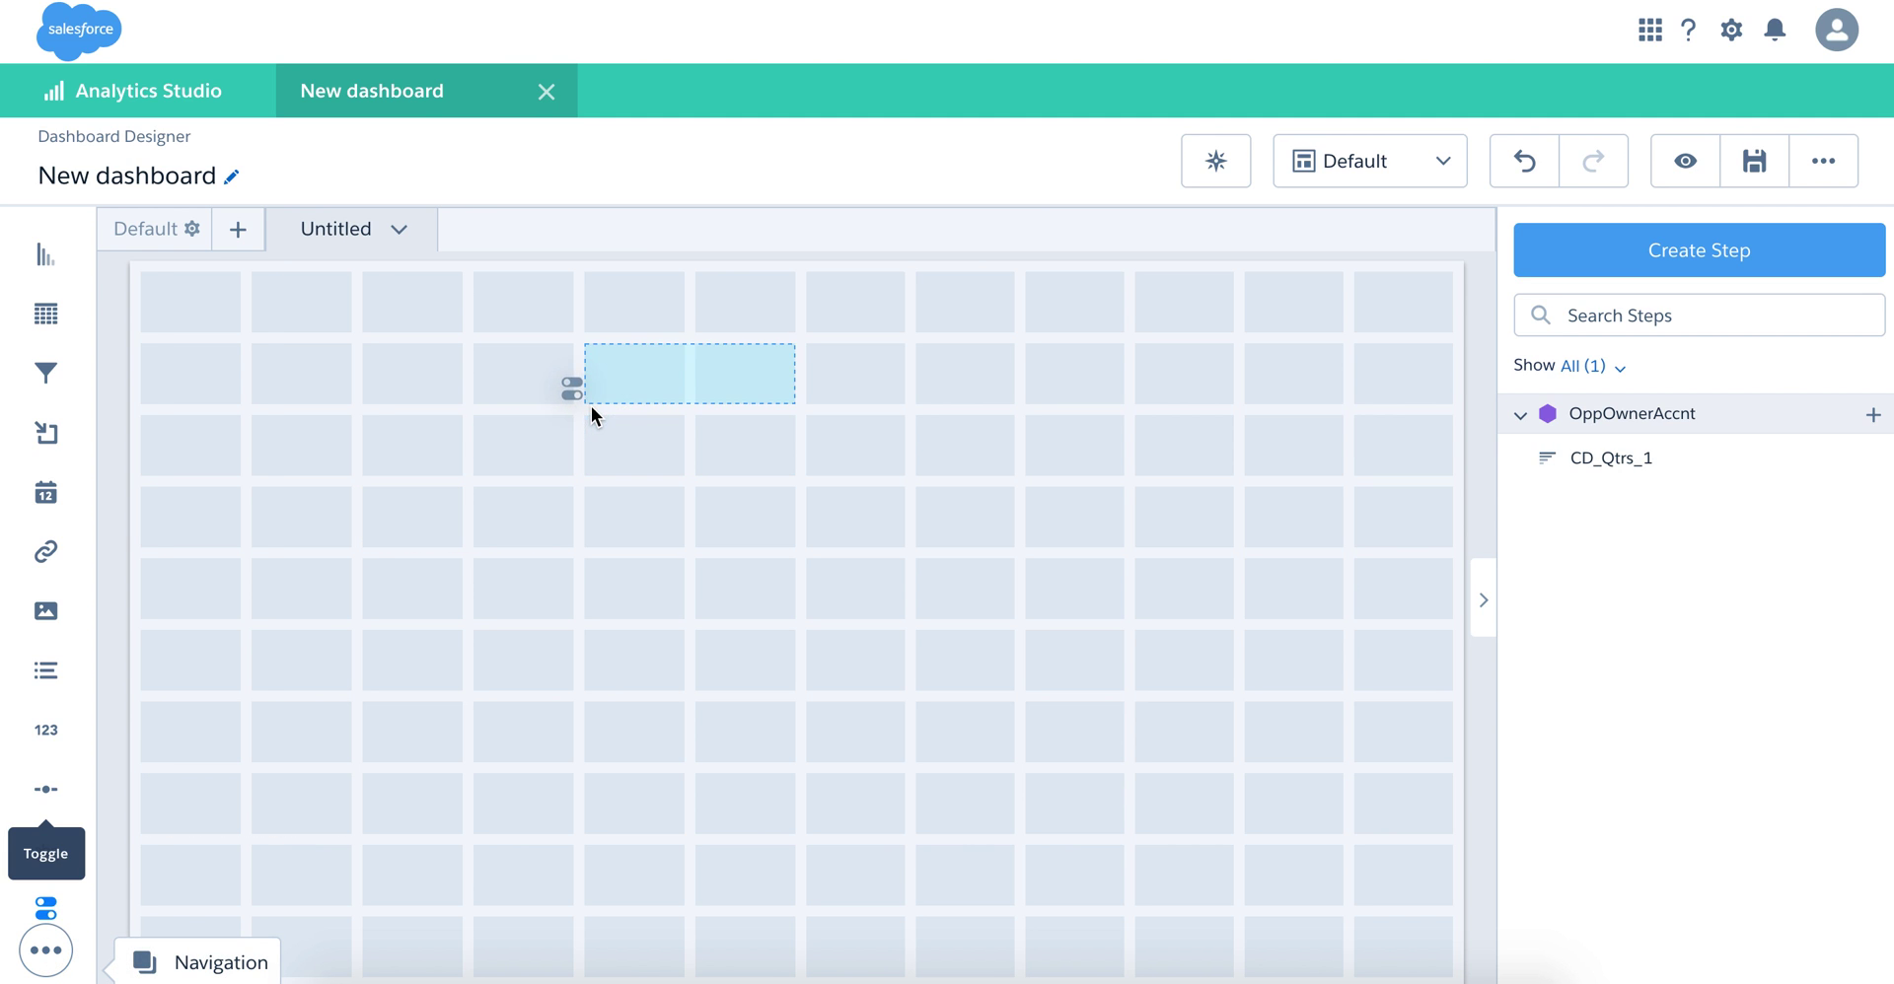
drag(480, 369, 506, 302)
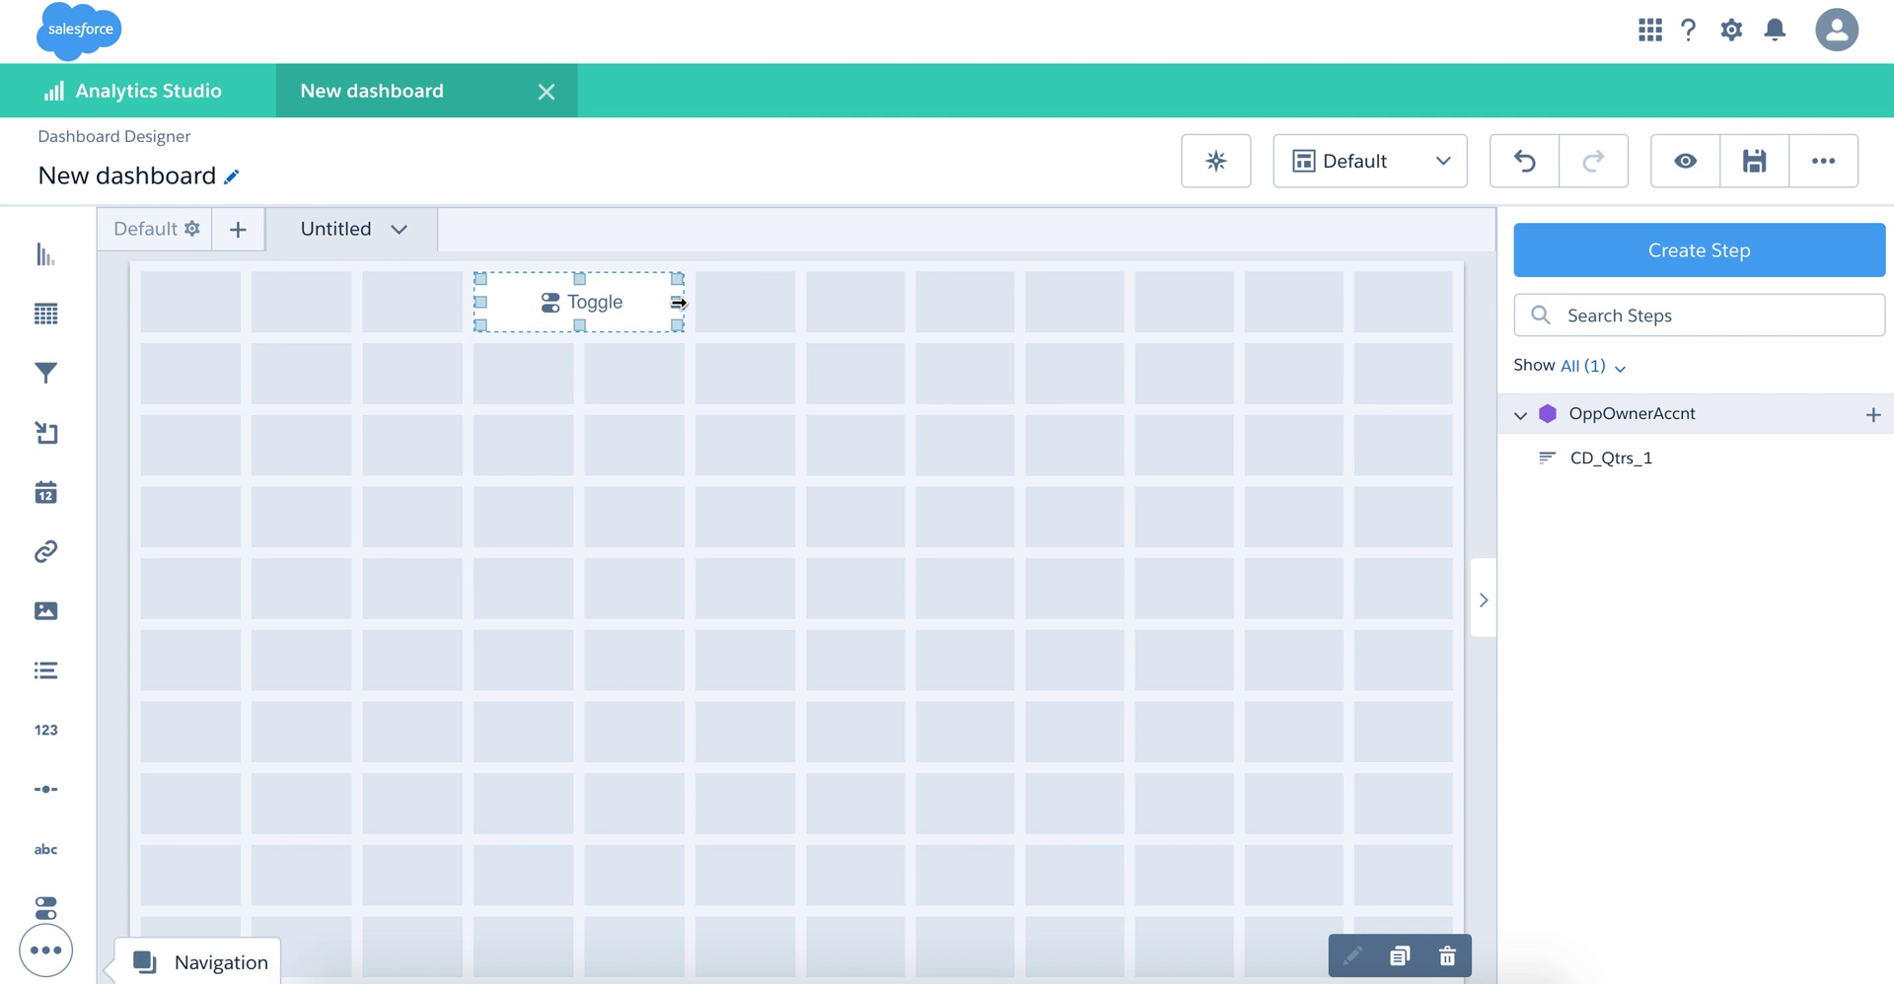
drag(678, 302, 1014, 306)
drag(1682, 461, 527, 296)
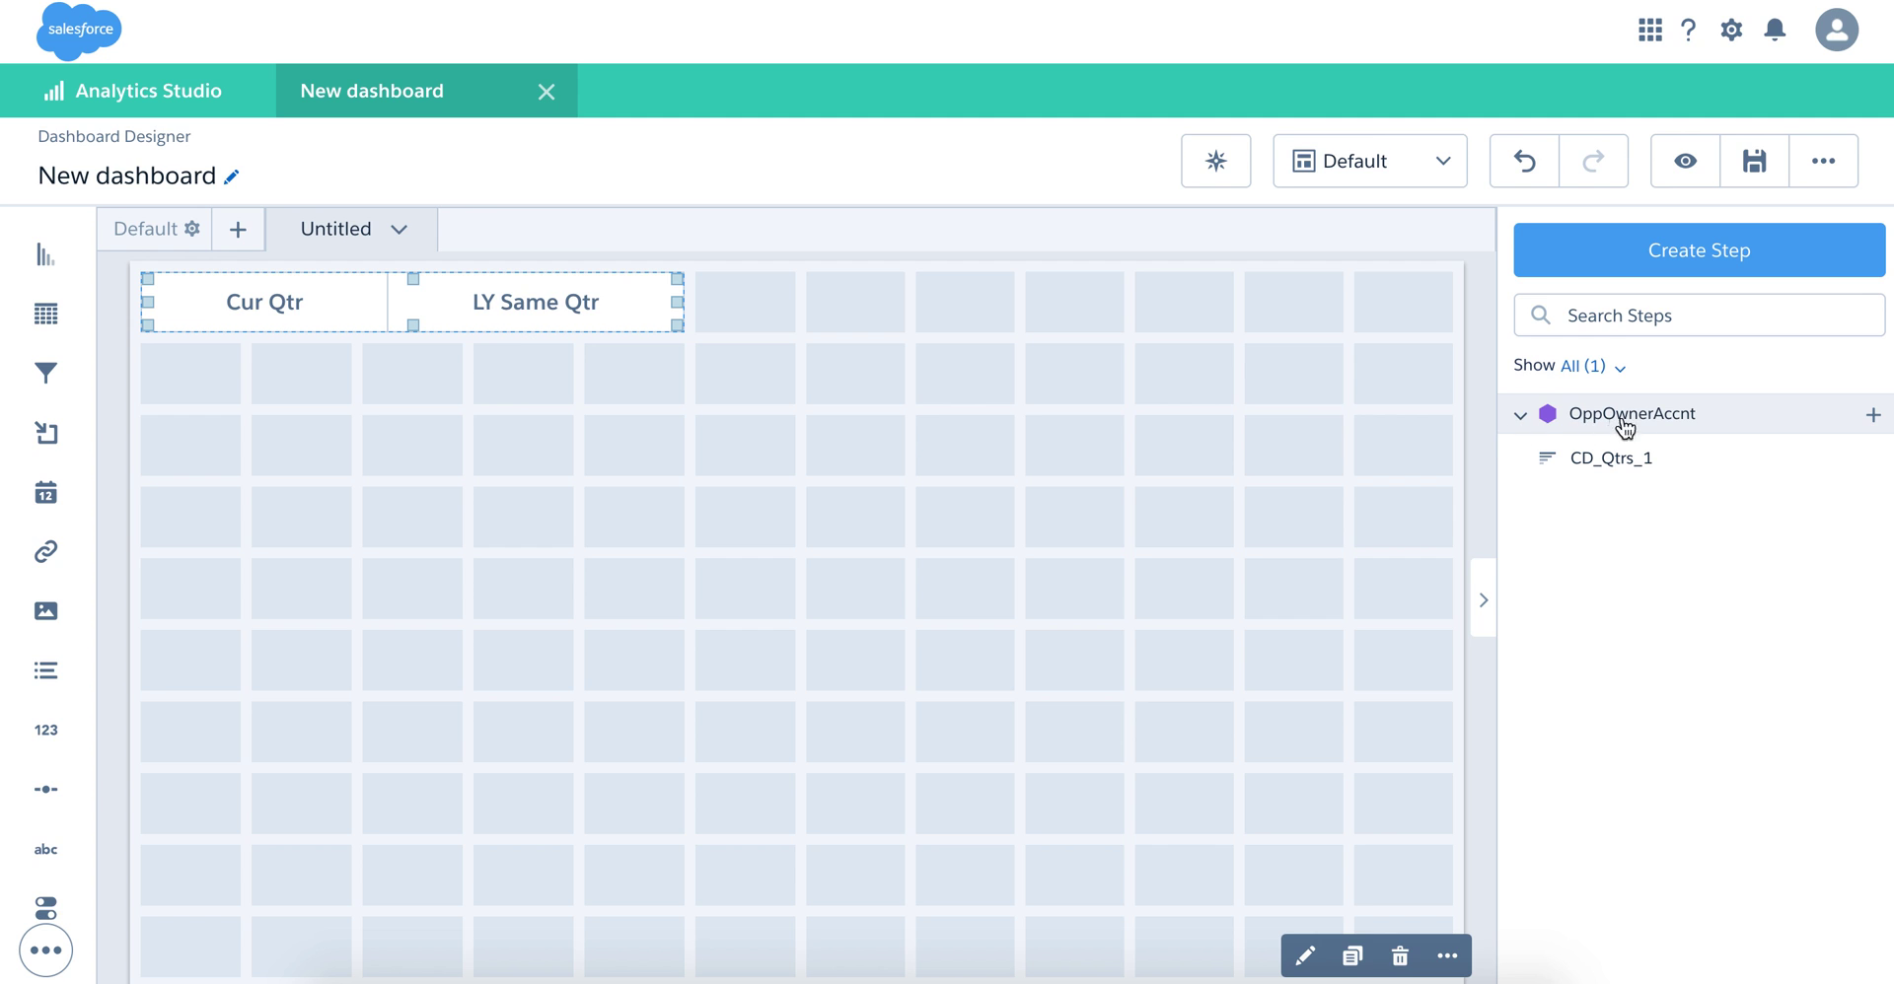
click(1699, 255)
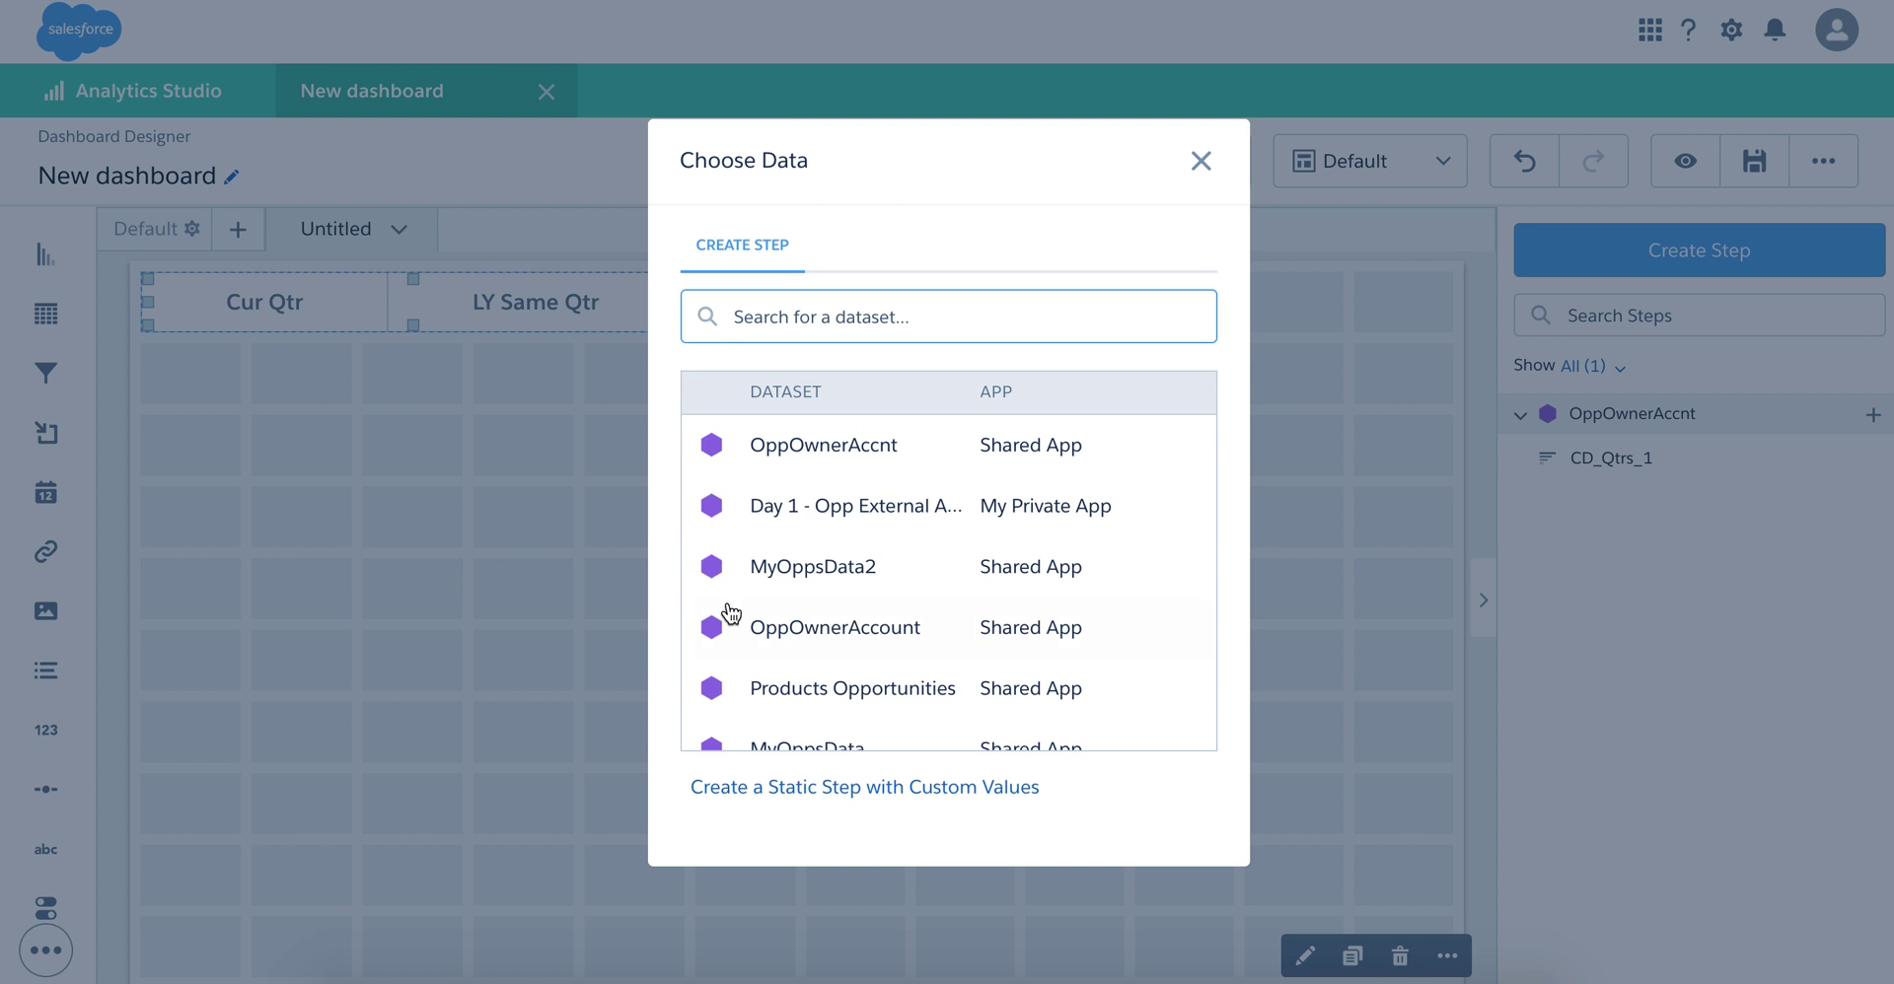
Start an OppOwnerAccnt step with bars grouped by CD_Years
click(803, 454)
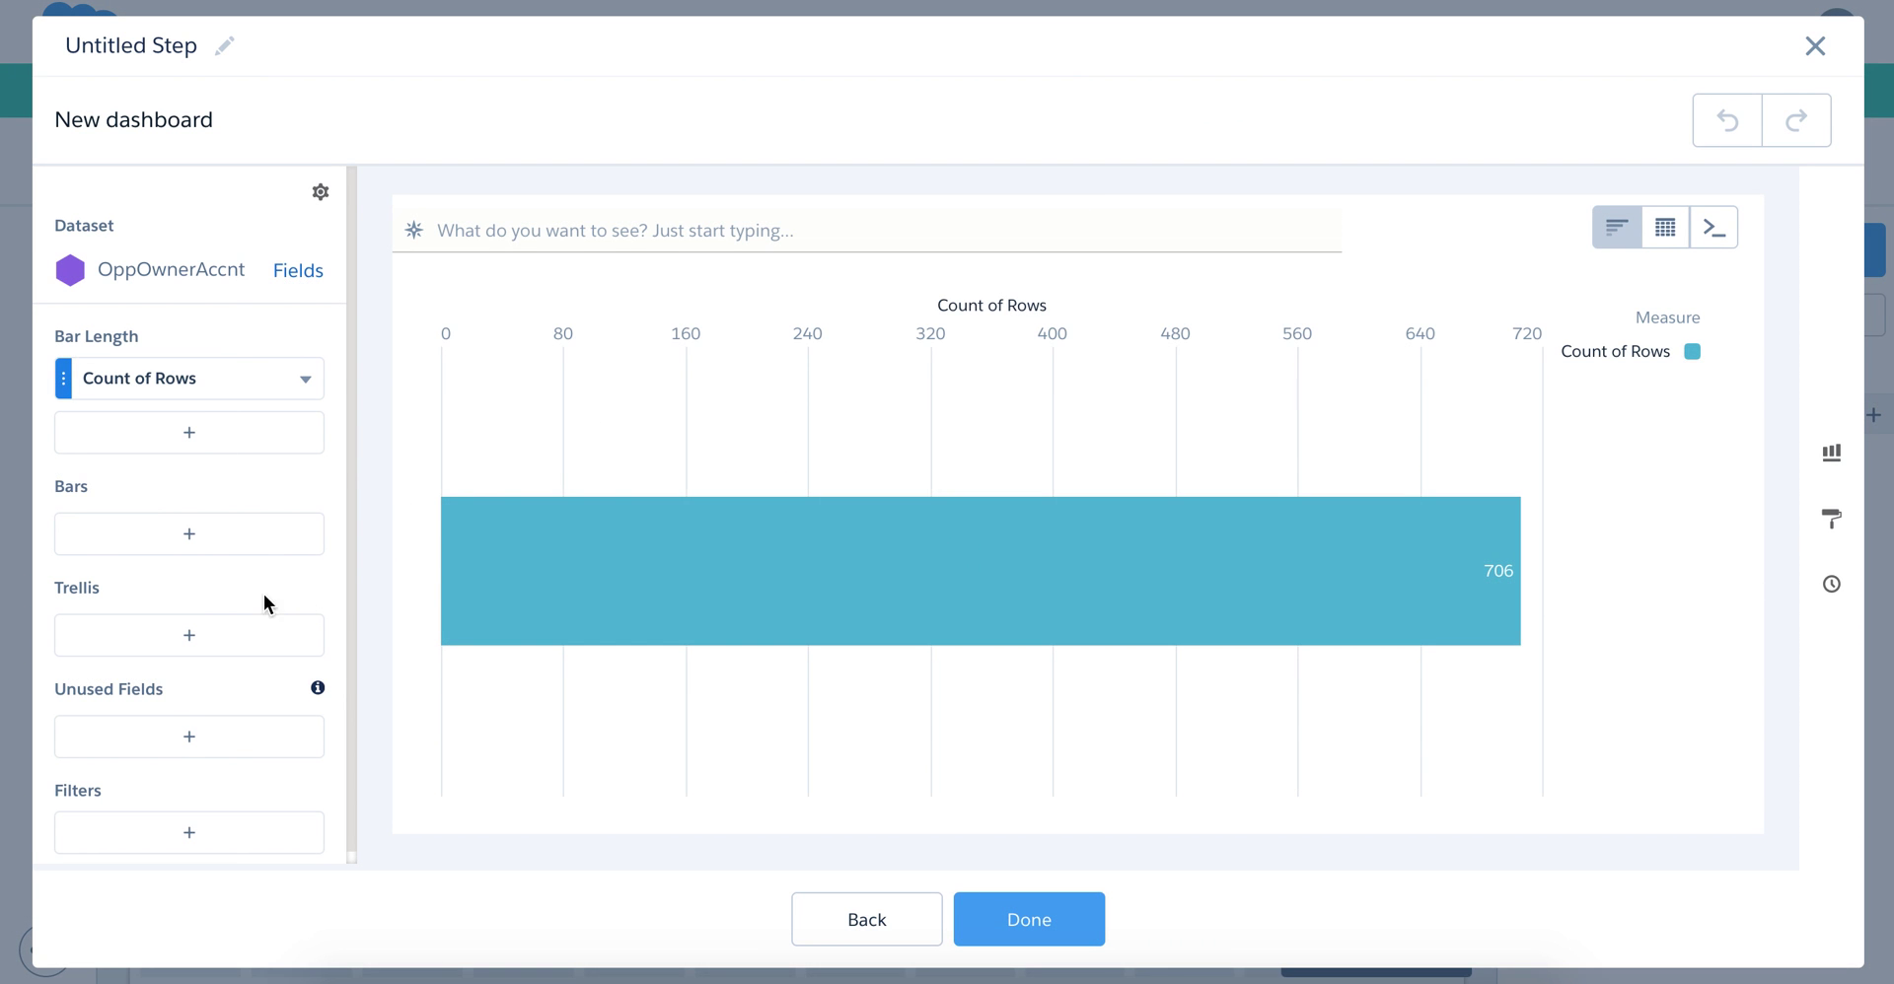
click(197, 541)
text(CD)
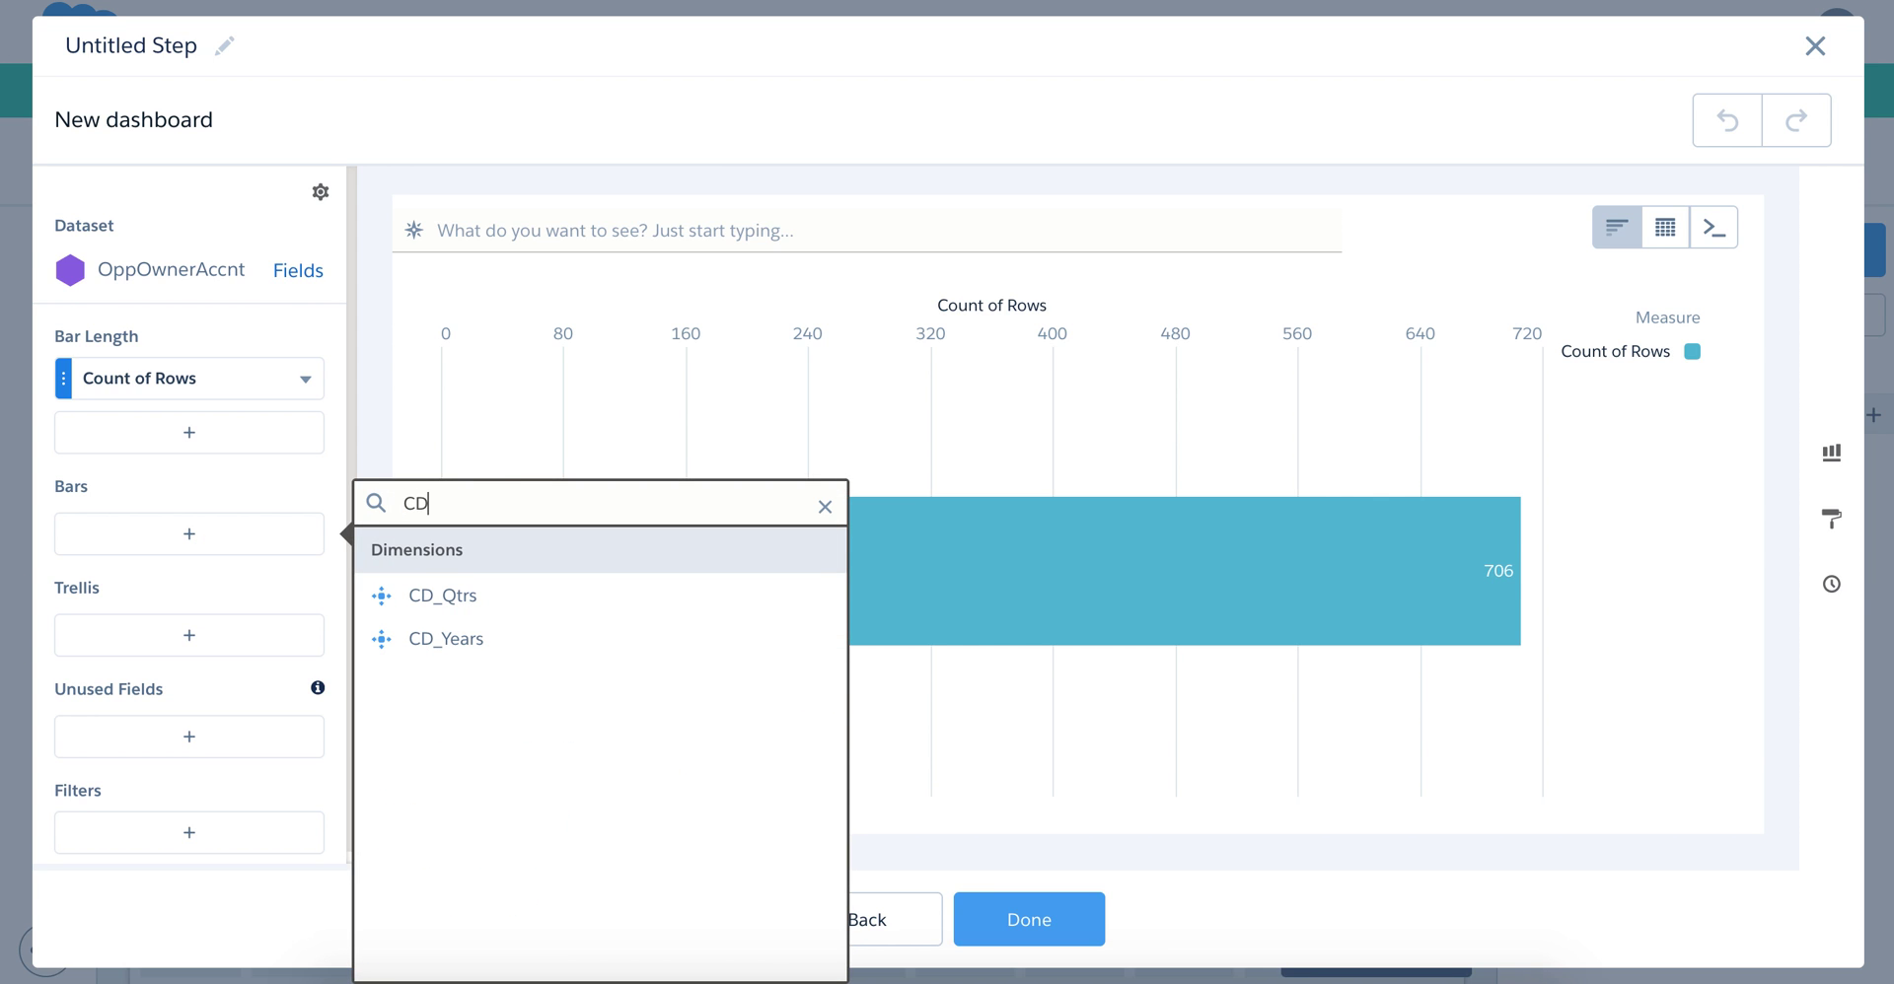
click(512, 627)
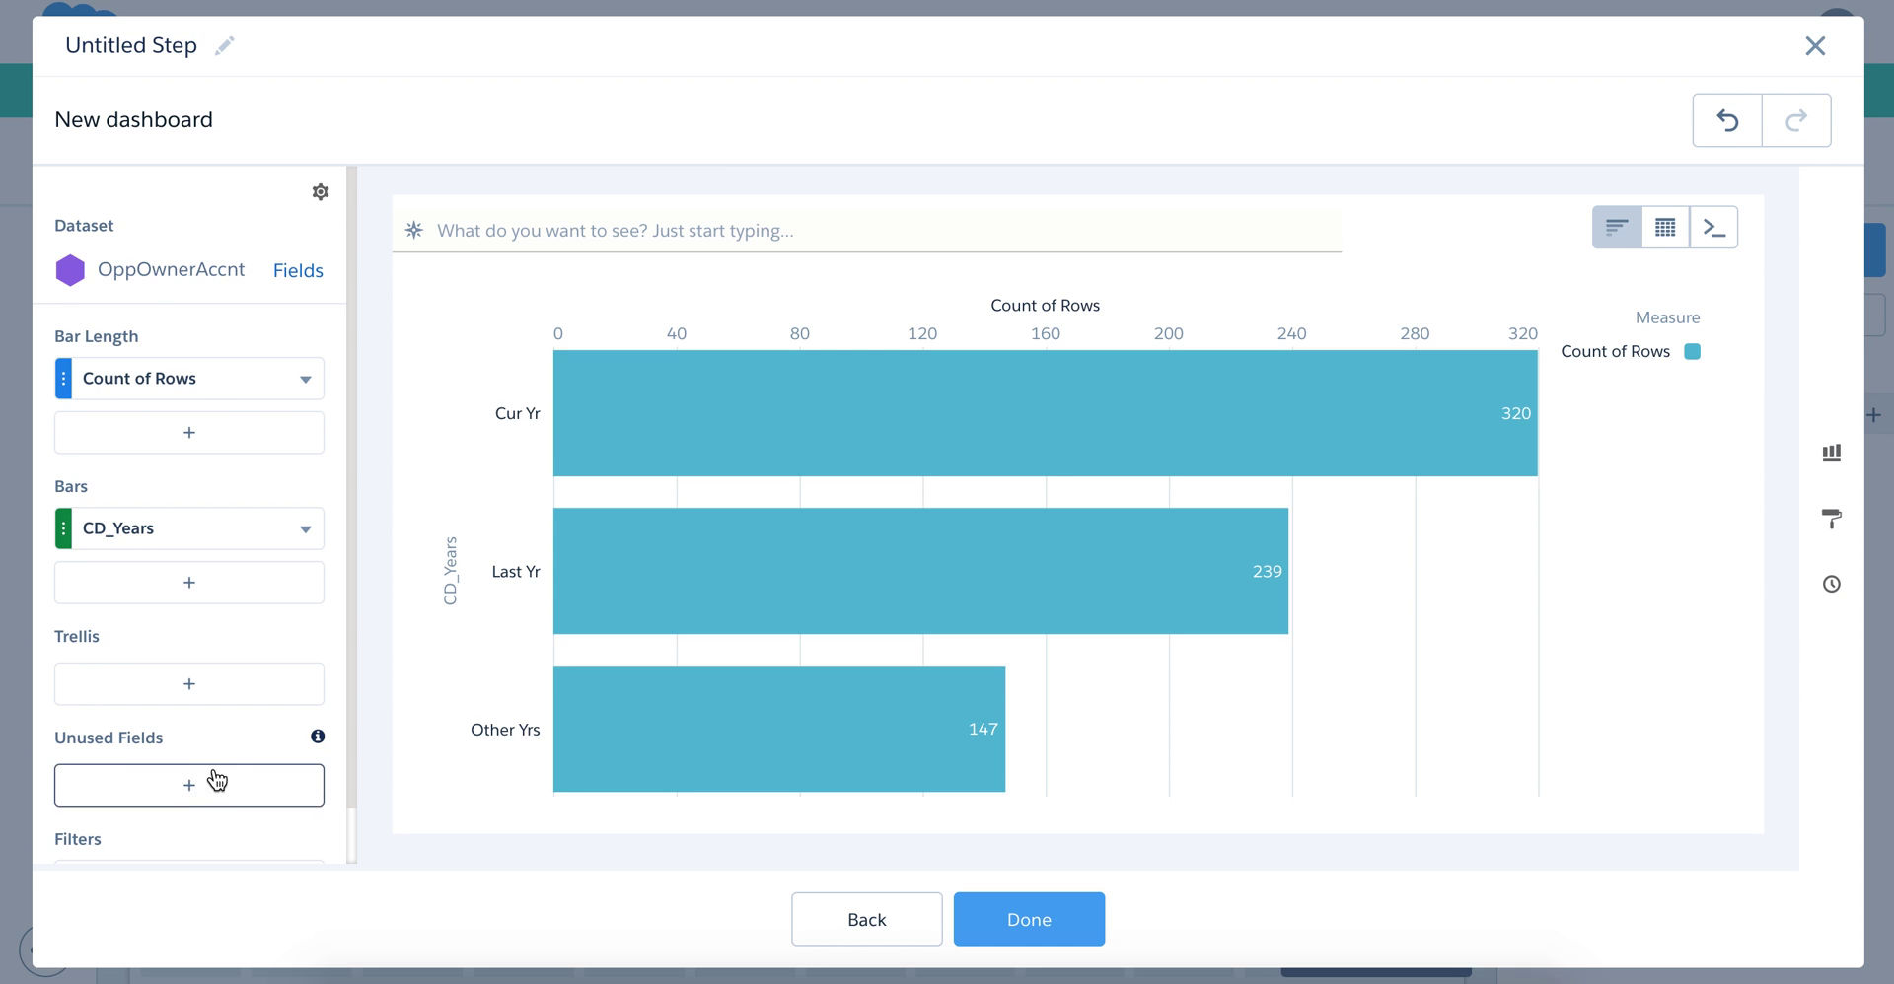
Filter the step on CD_Years to Cur Yr and Last Yr
scroll(207, 779, down, 1)
click(188, 820)
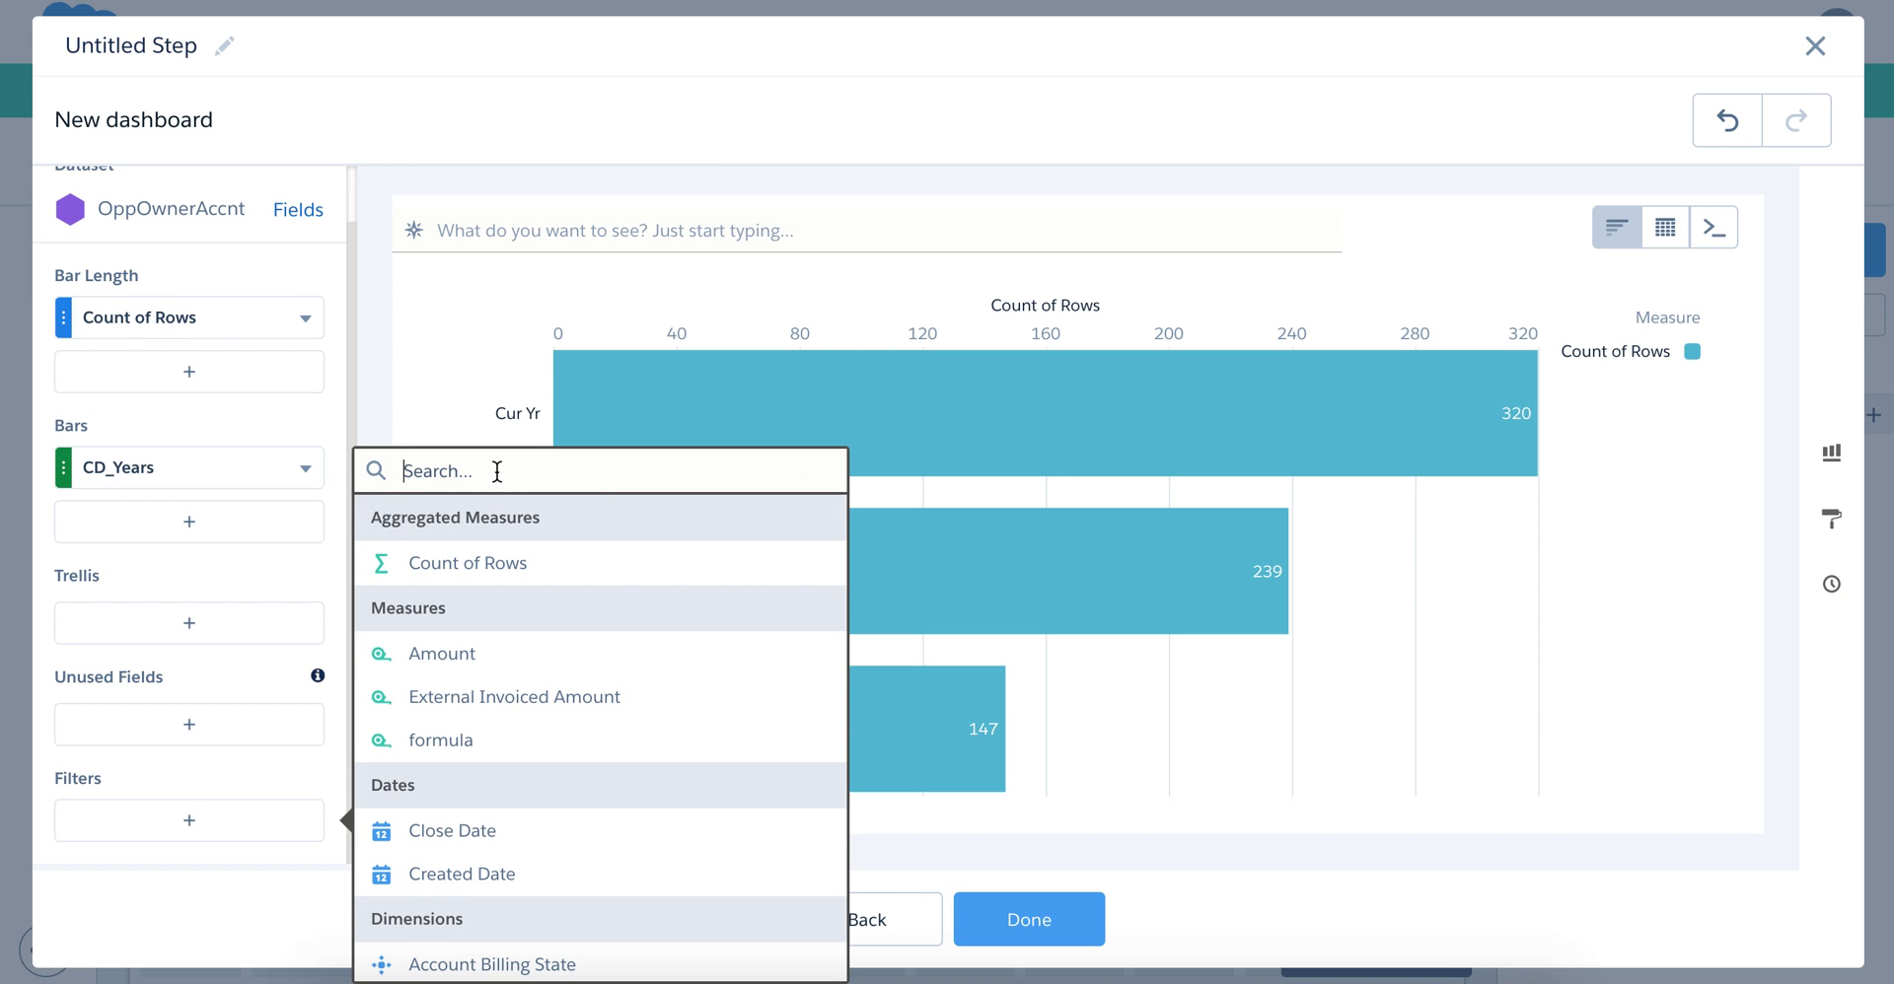
text(c)
key(BackSpace)
text(yea)
click(515, 558)
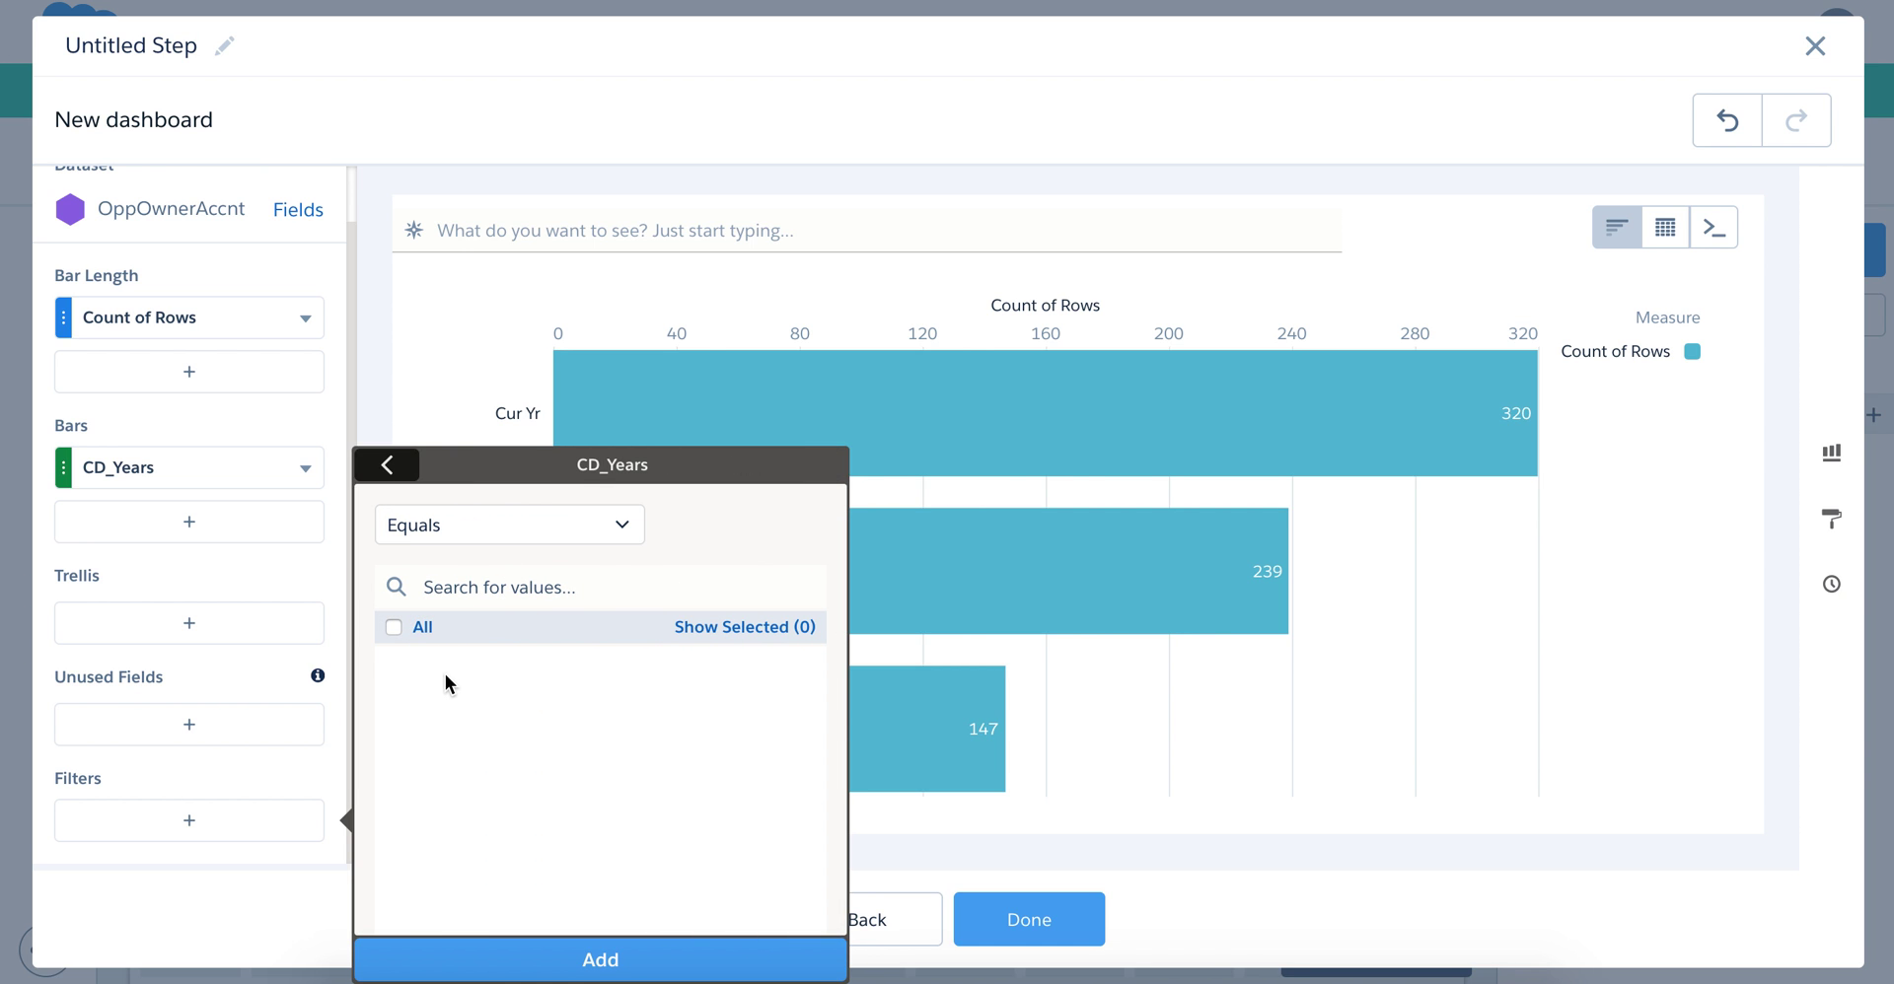
click(444, 675)
click(395, 668)
click(395, 668)
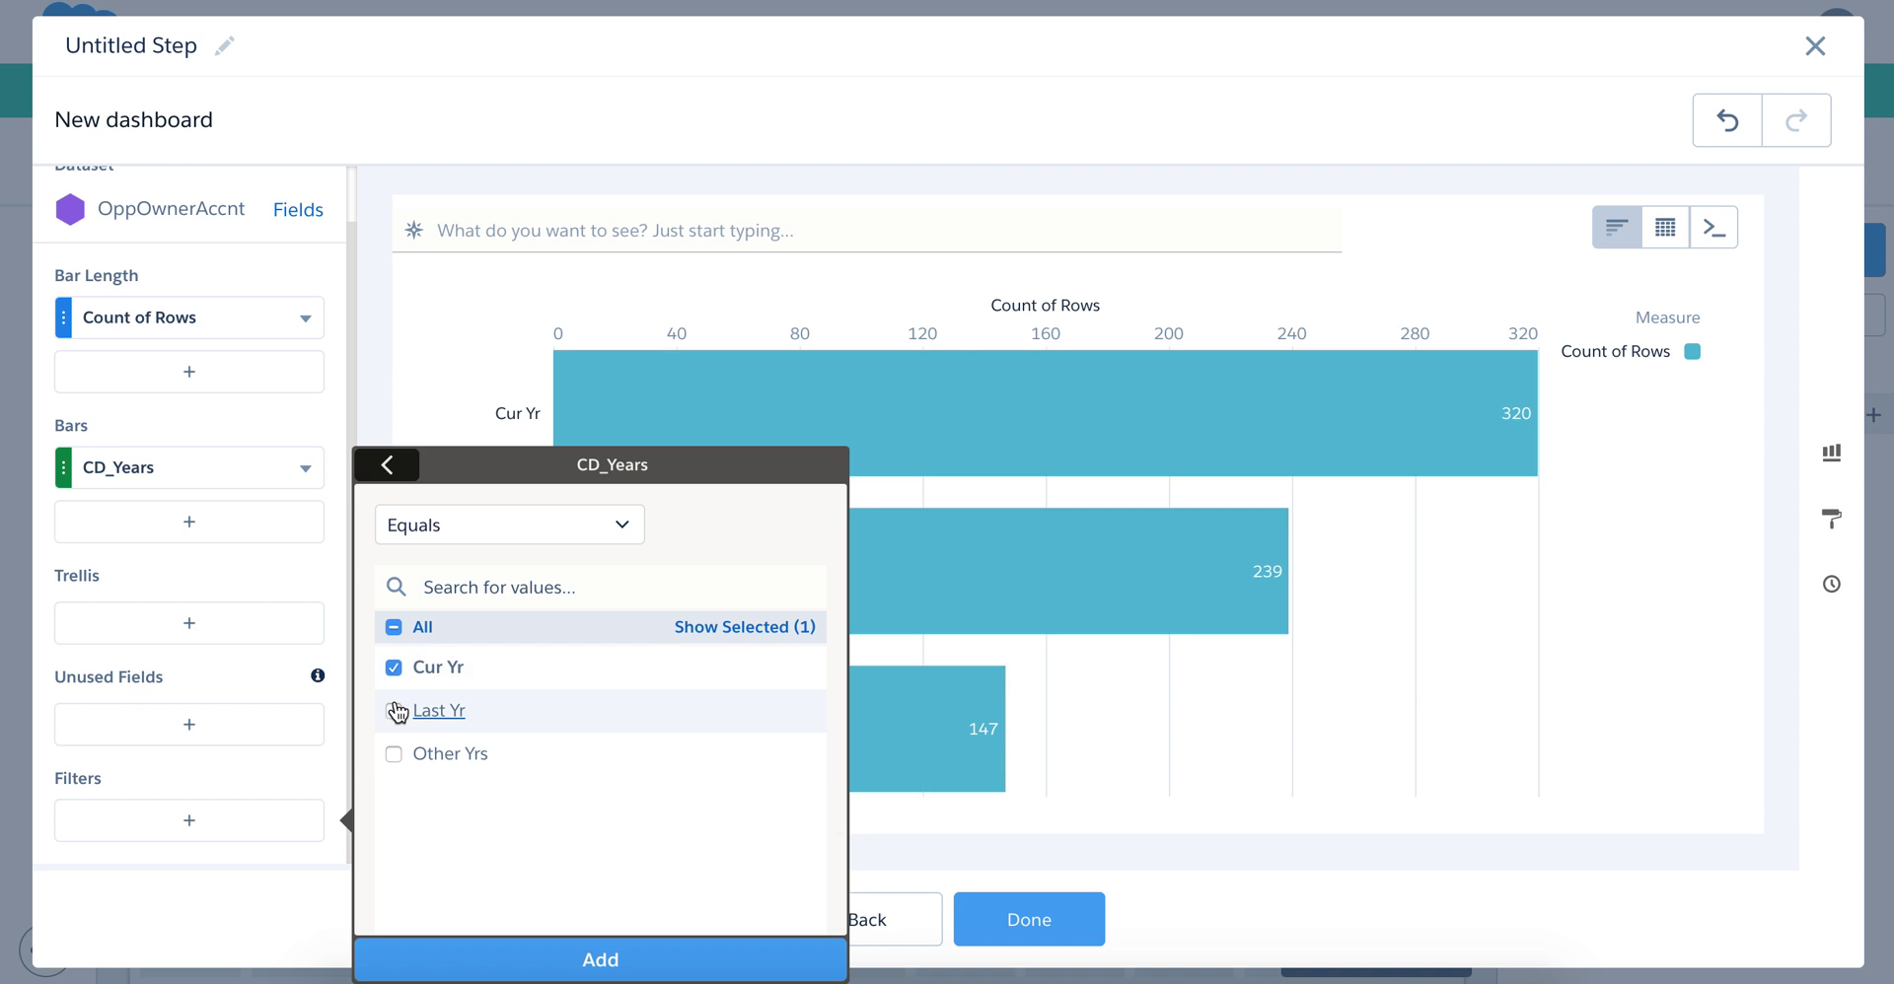
click(395, 711)
click(600, 960)
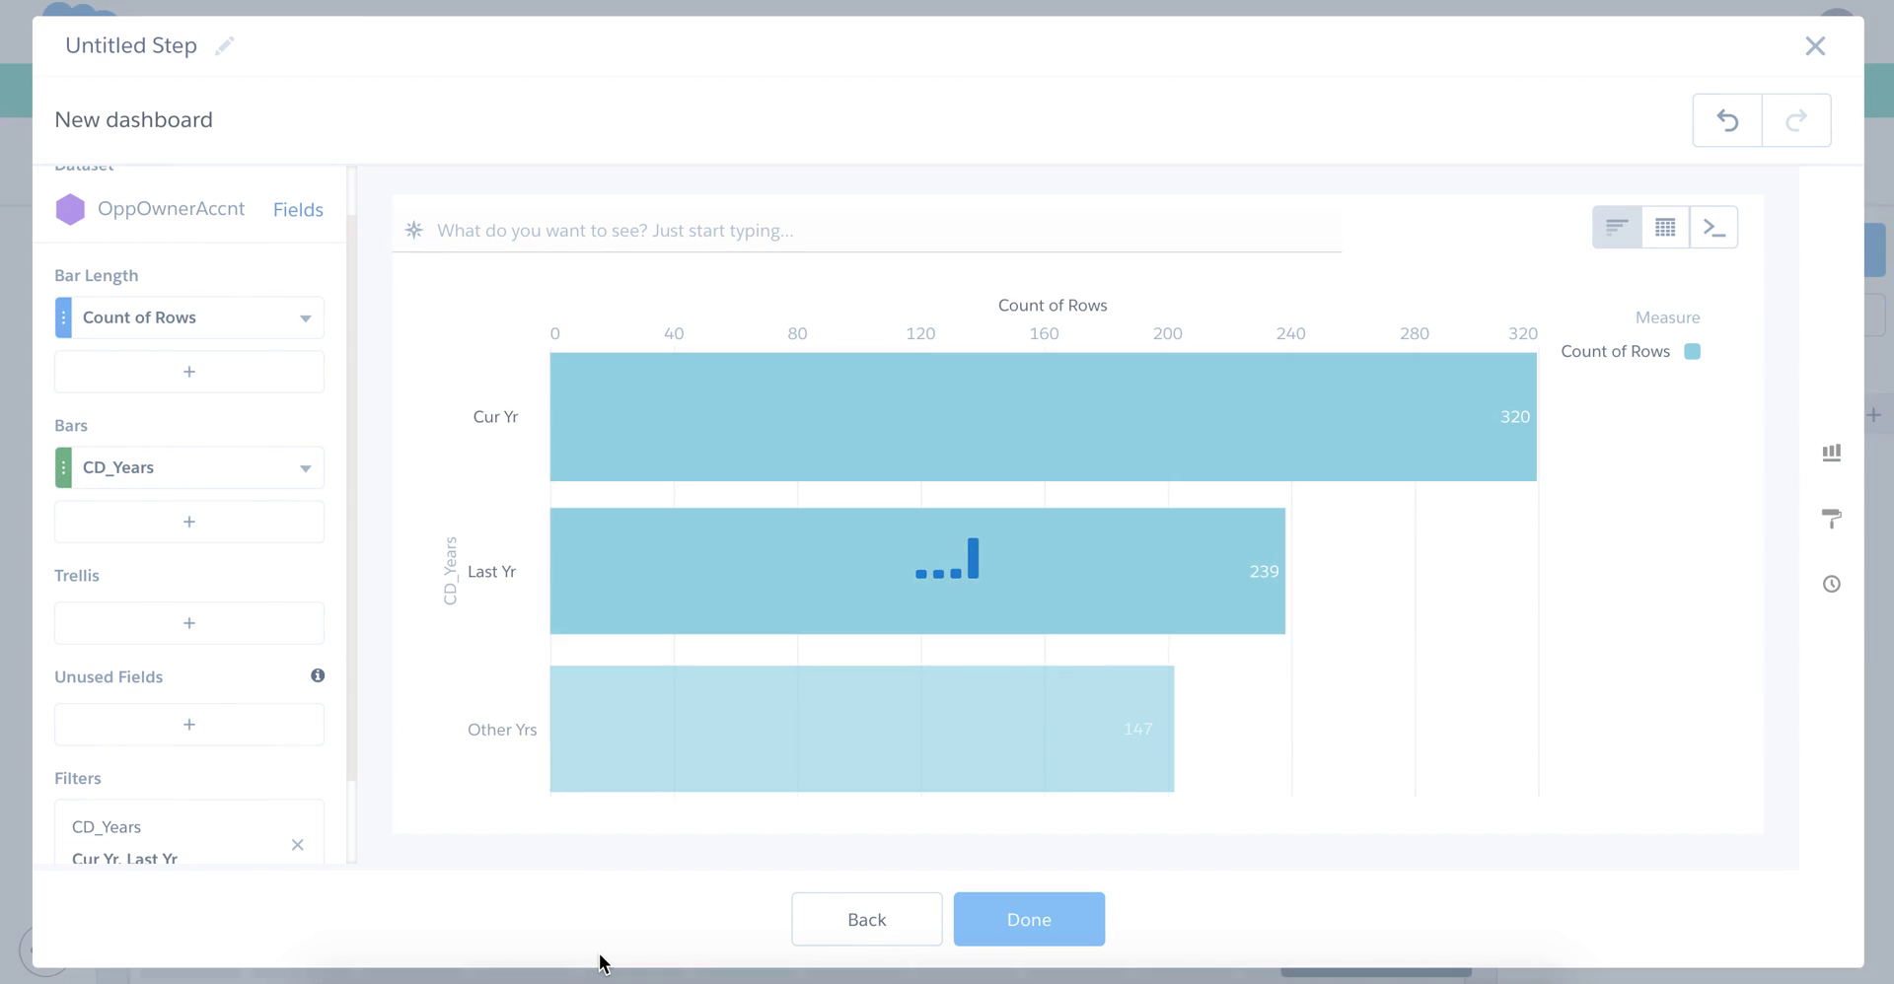
Label the step CD_Years and finish it
click(158, 50)
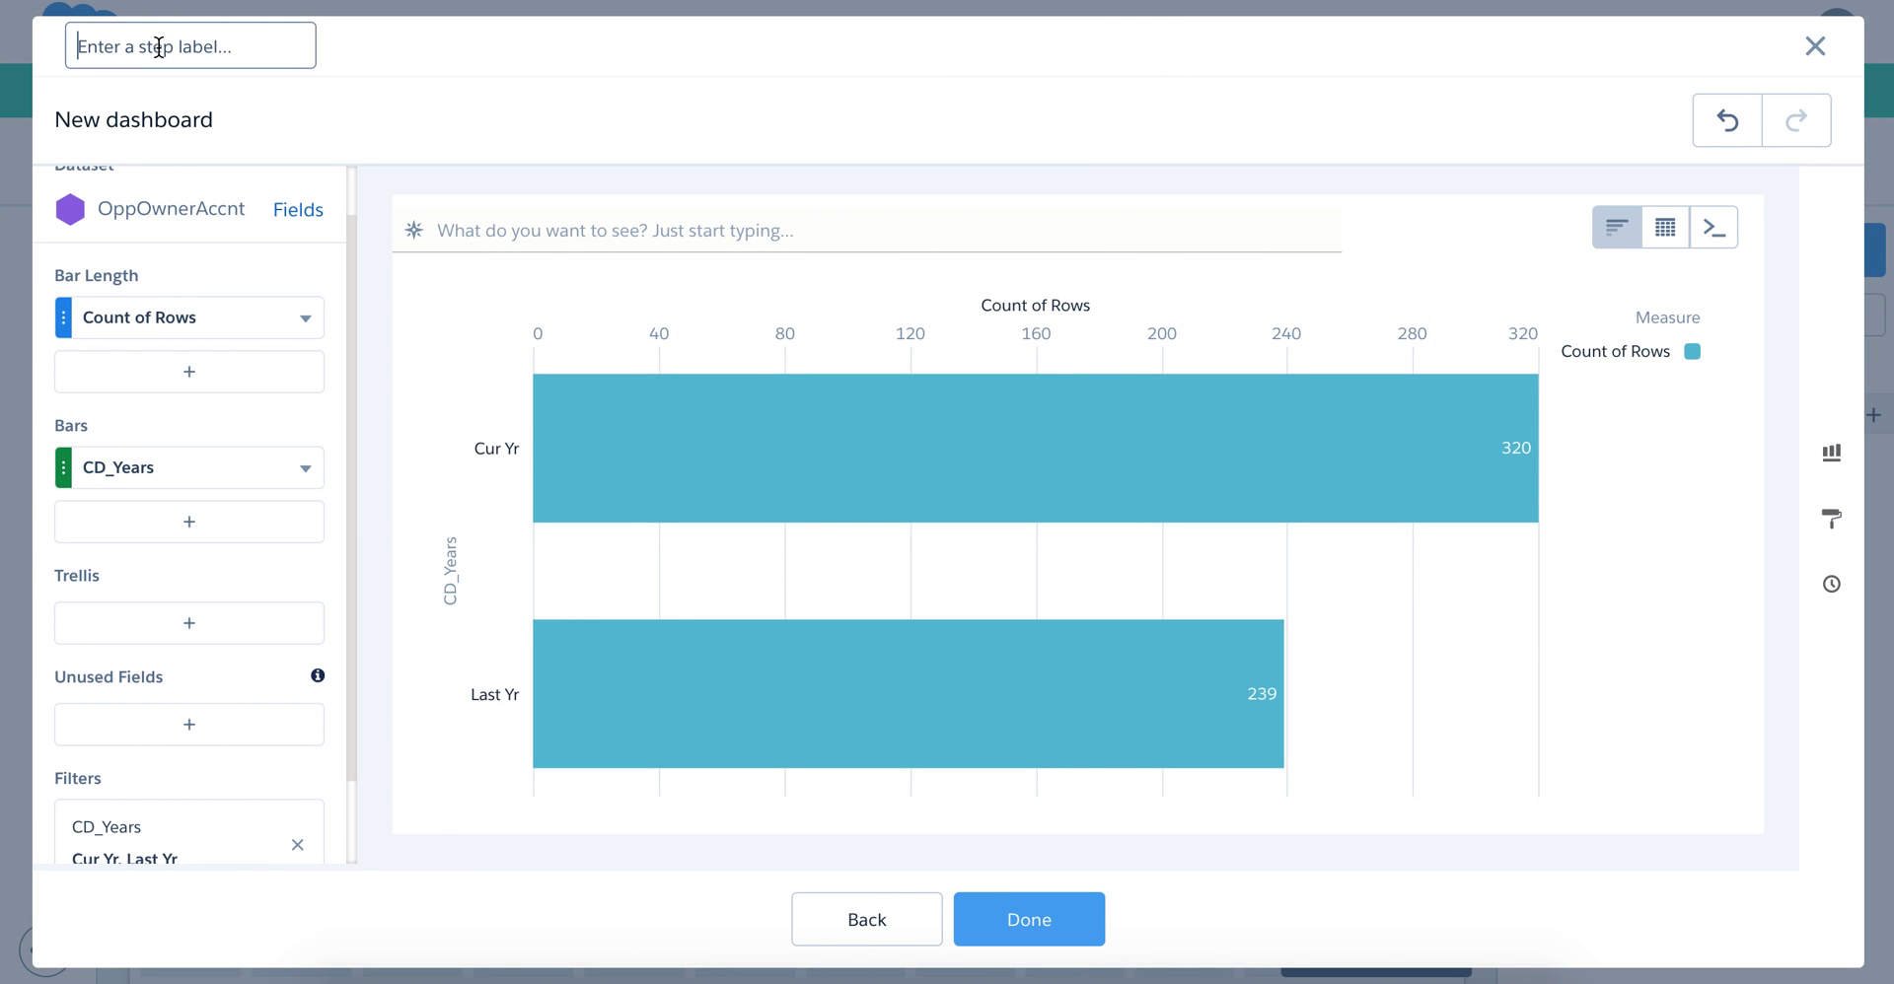
text(CD_Years)
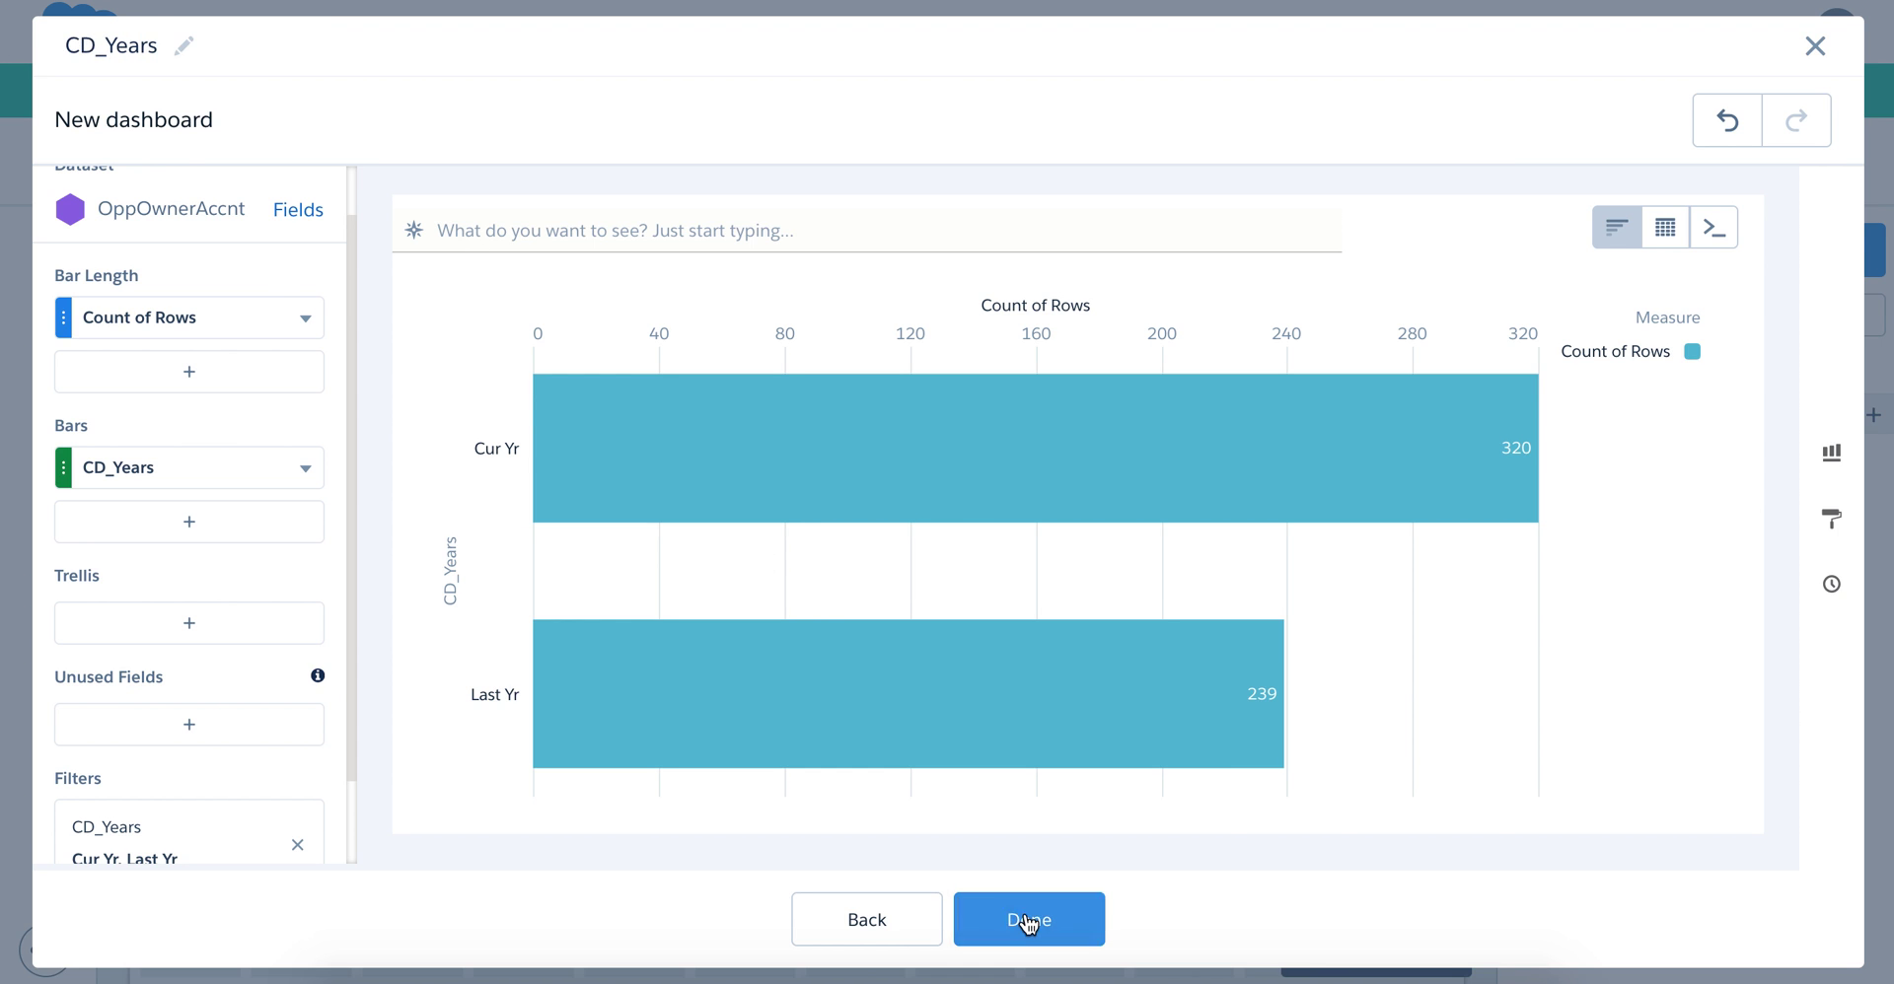
click(1026, 919)
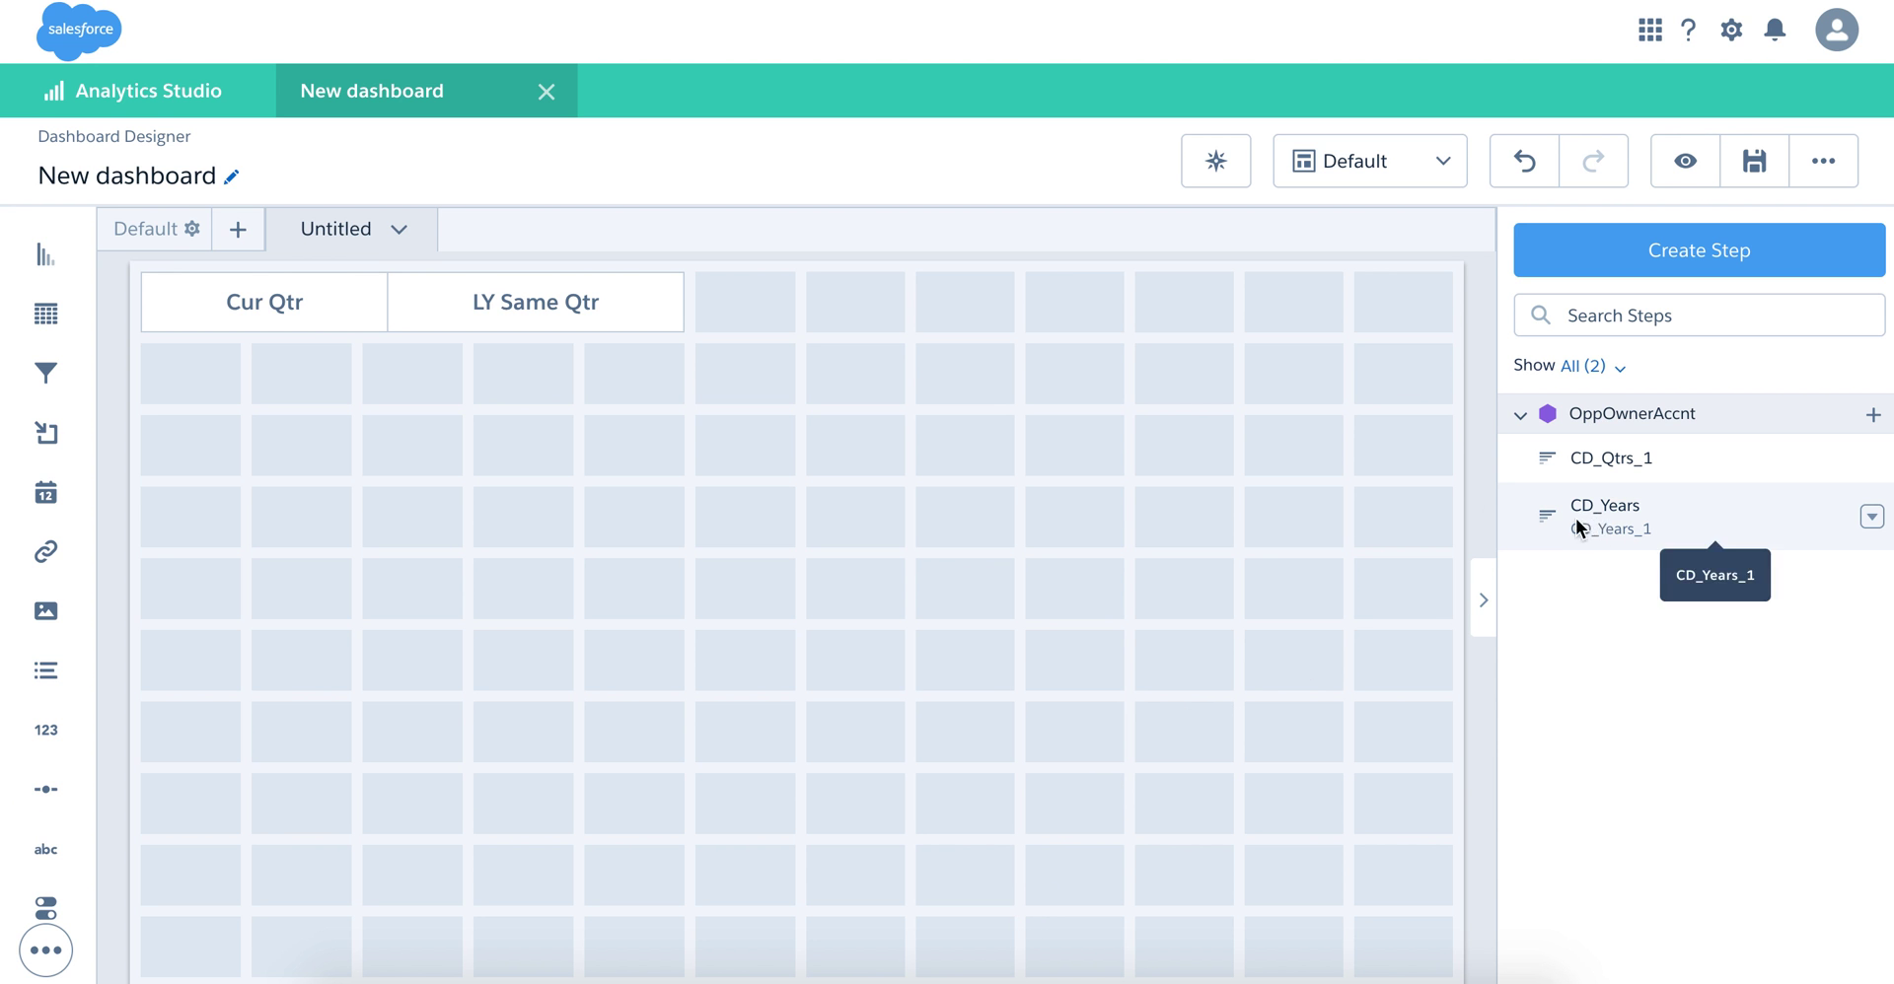
Add a second Toggle in the top row and drive it with the CD_Years step
drag(1576, 518, 1638, 554)
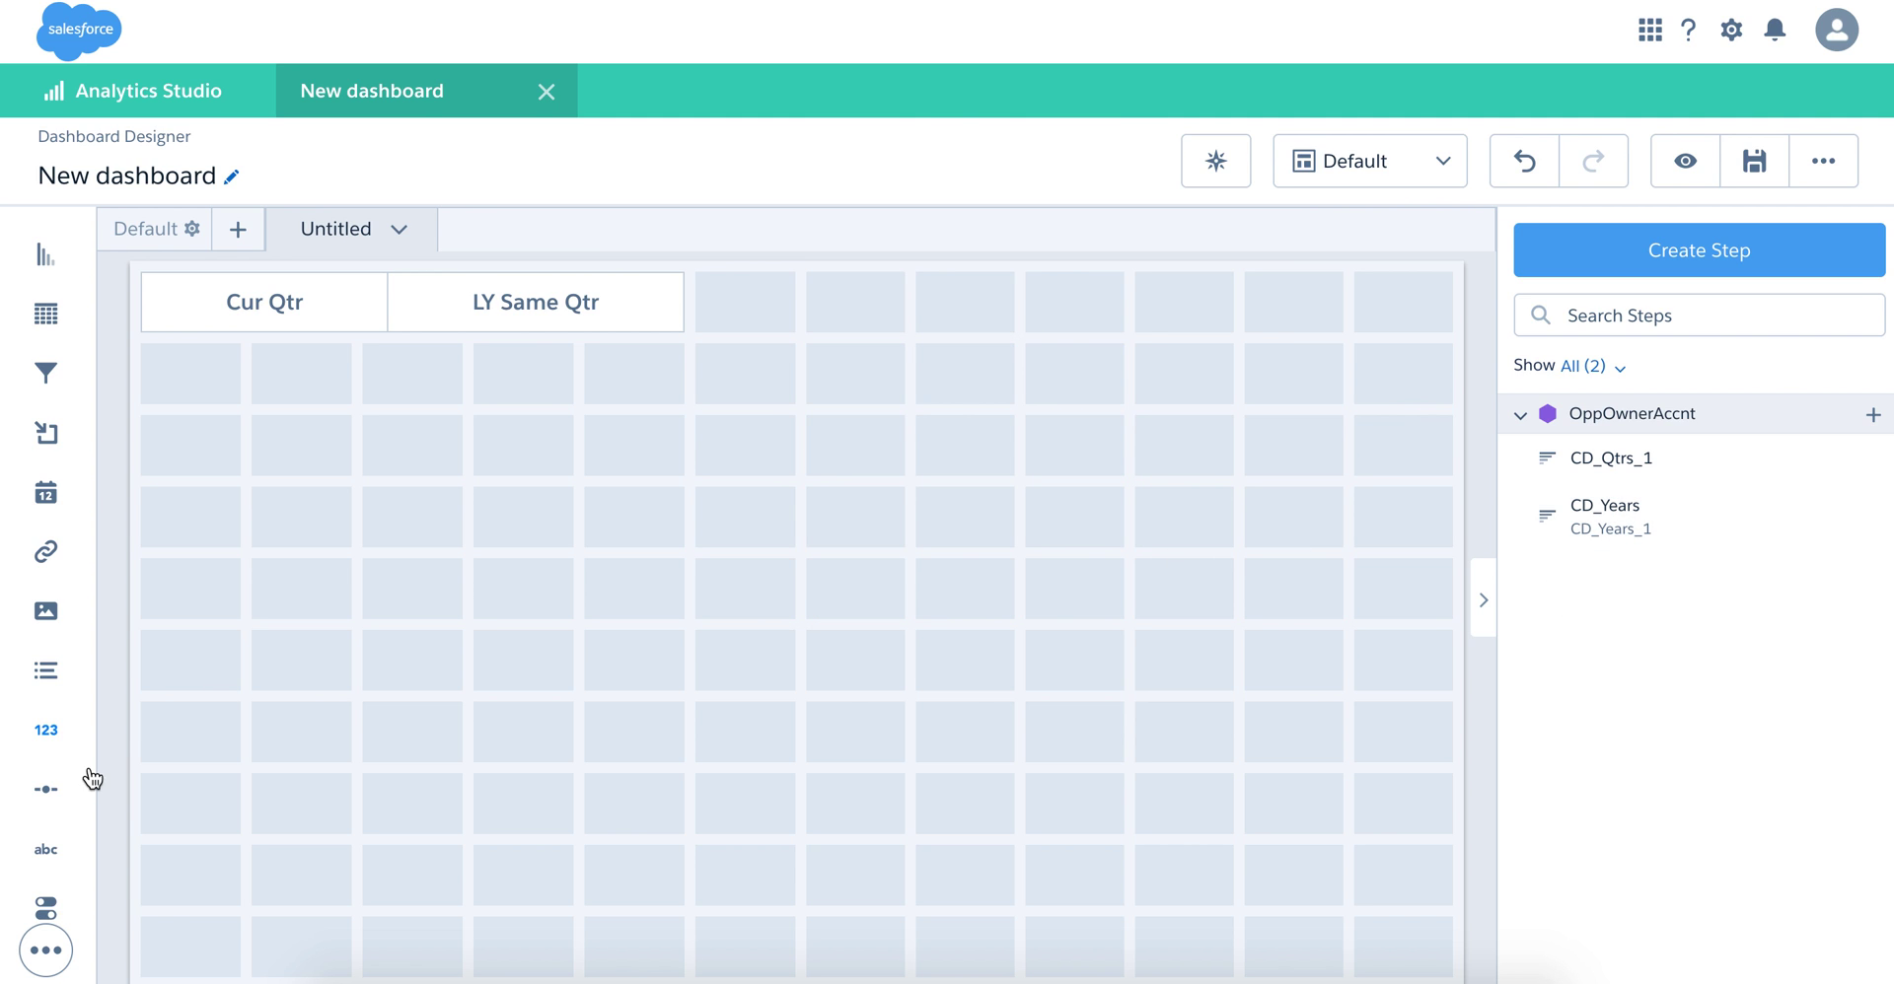
drag(45, 917, 735, 367)
drag(1551, 524, 1151, 310)
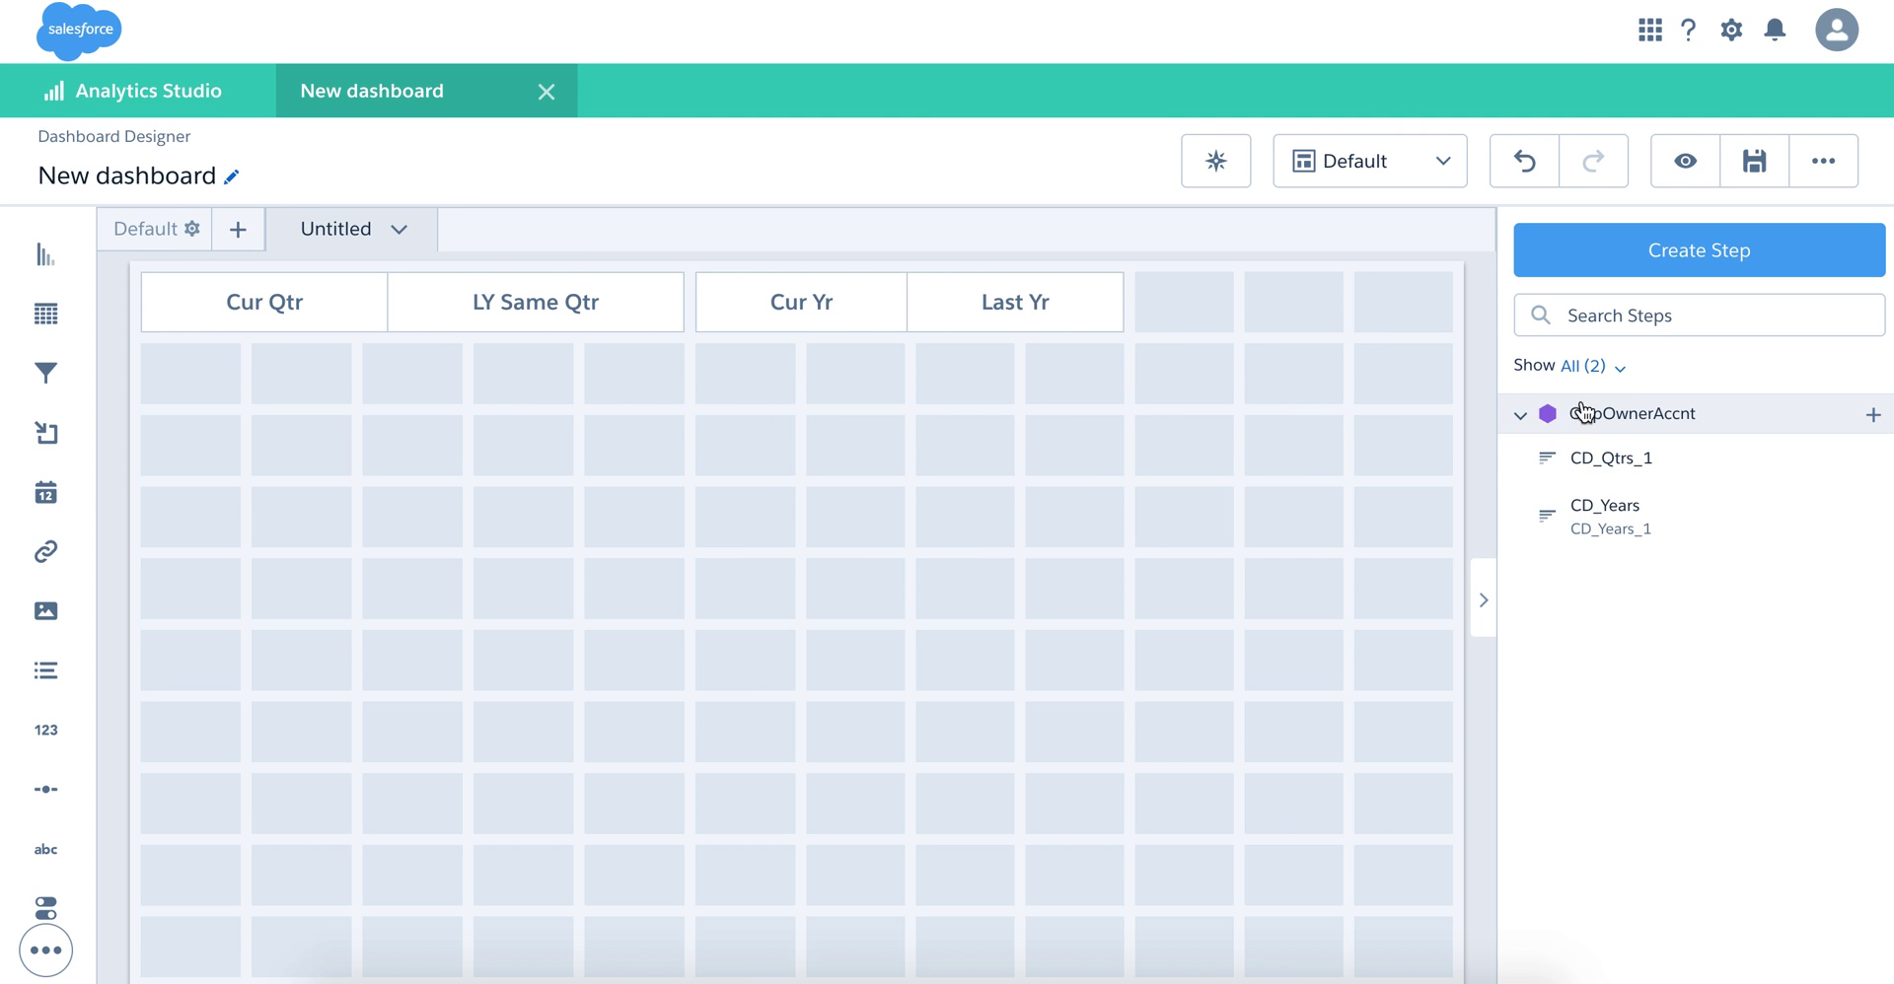
click(1660, 259)
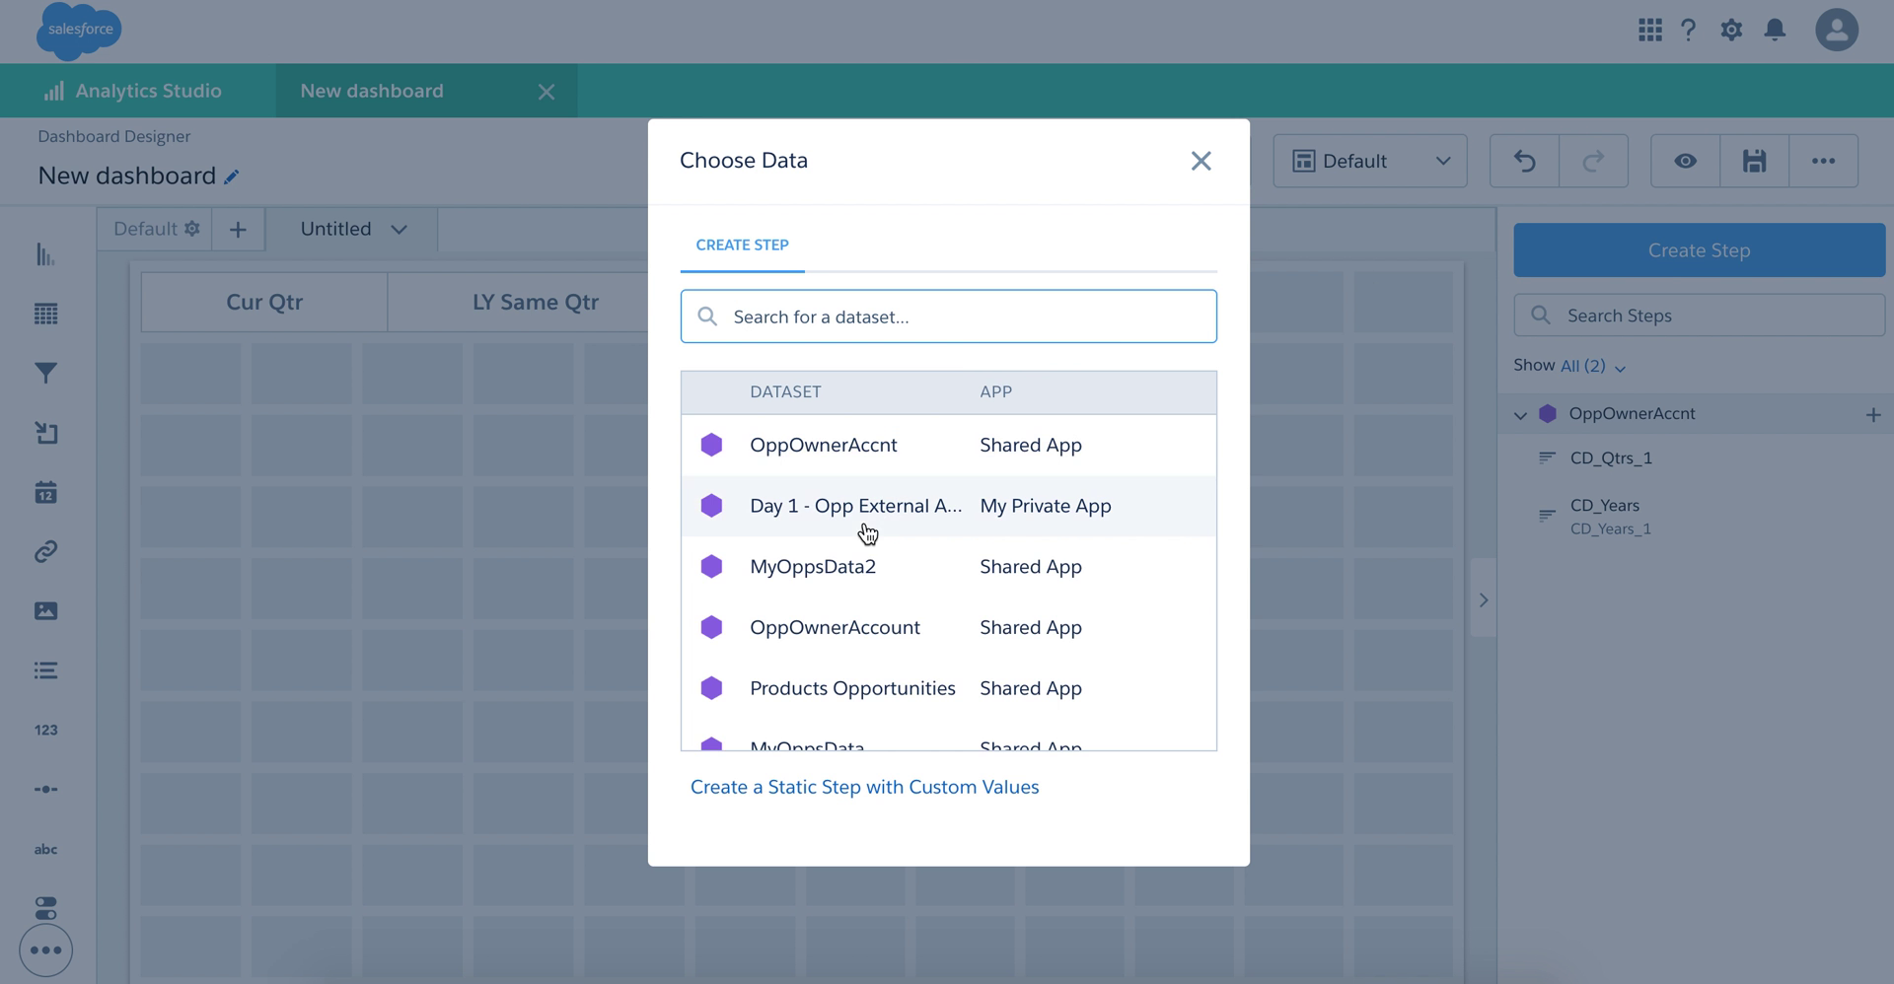
Build an OppOwnerAccnt step with bars by AccountId.Industry, adding Sum of Amount to Count of Rows
click(839, 455)
click(200, 540)
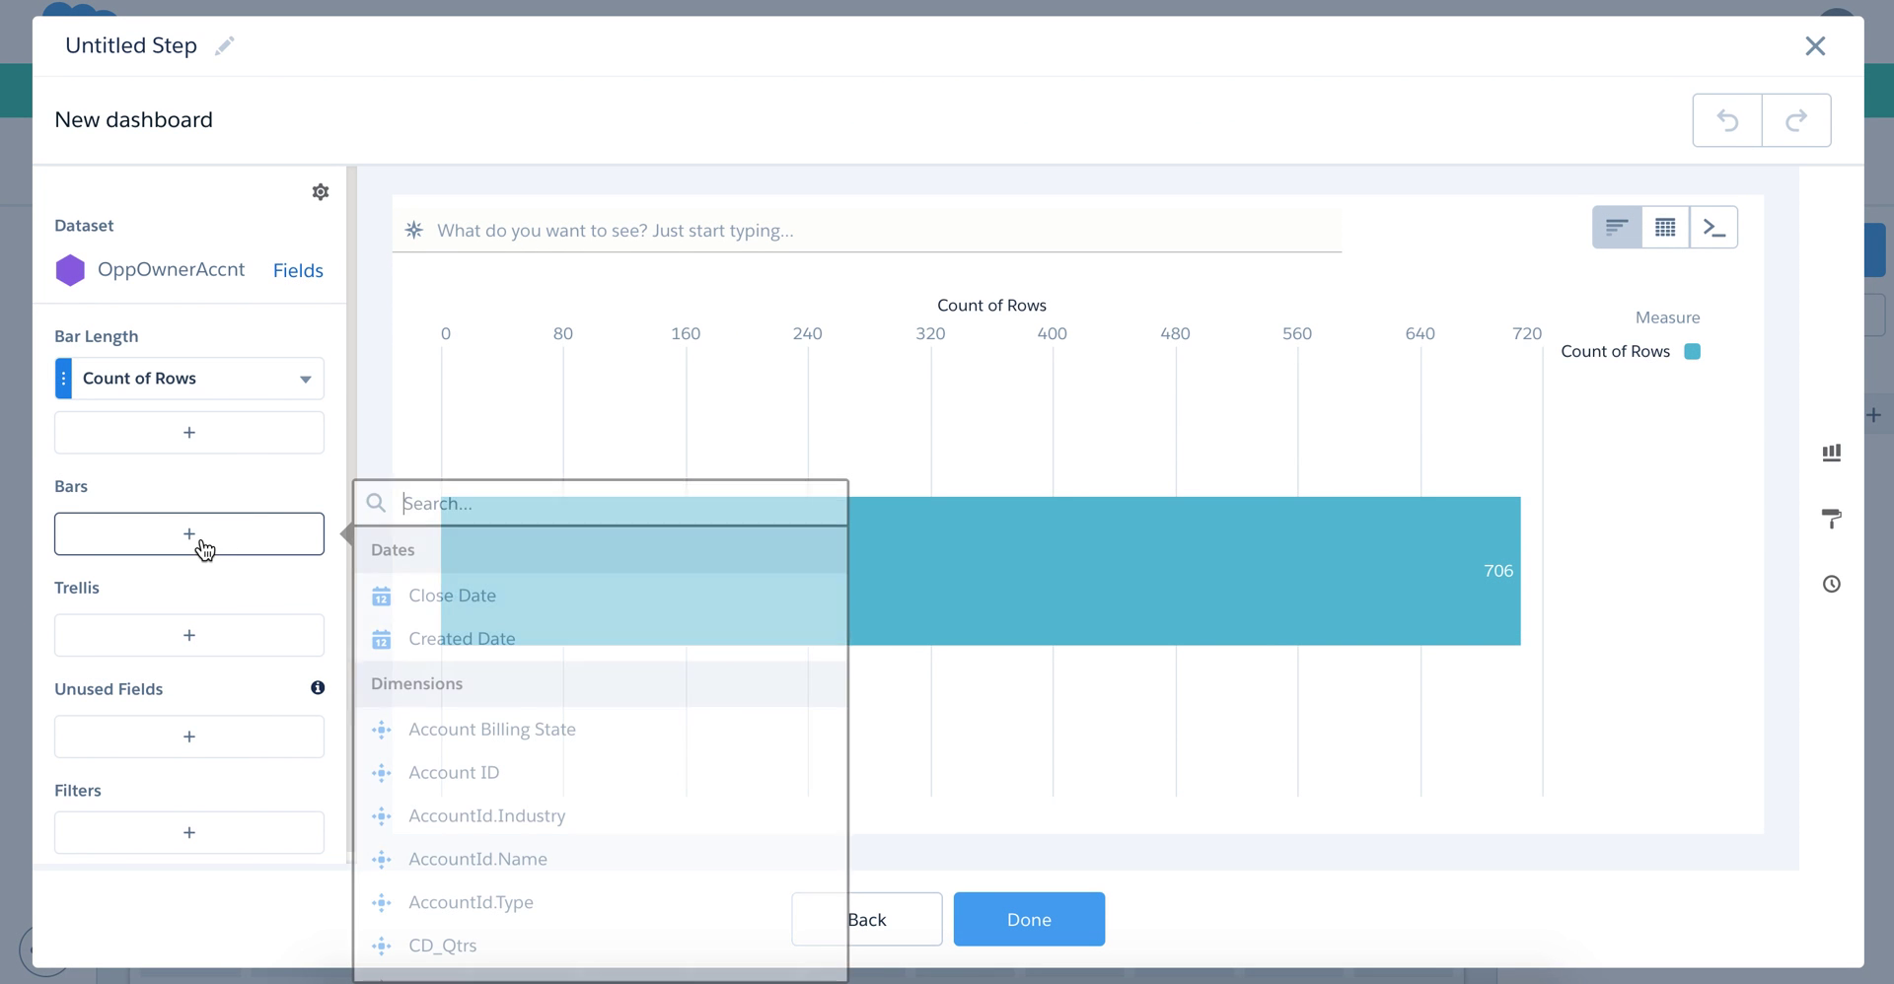
text(ind)
click(485, 598)
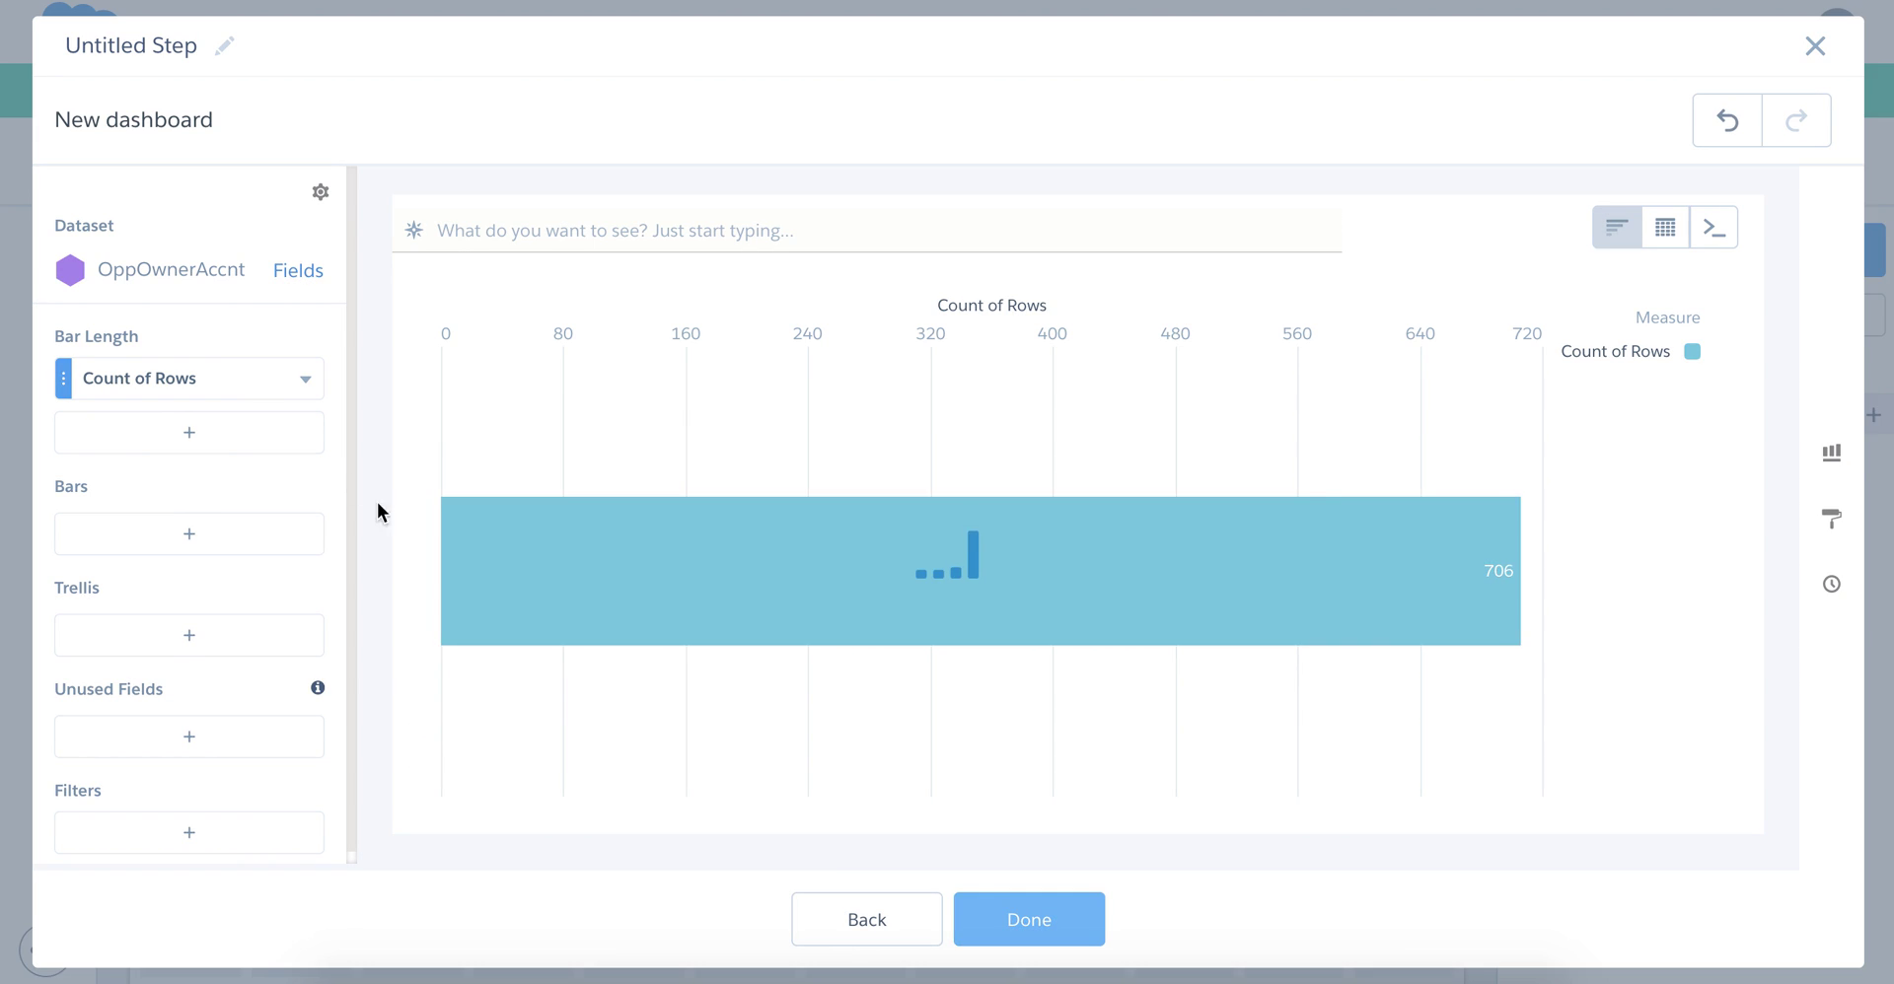
click(187, 443)
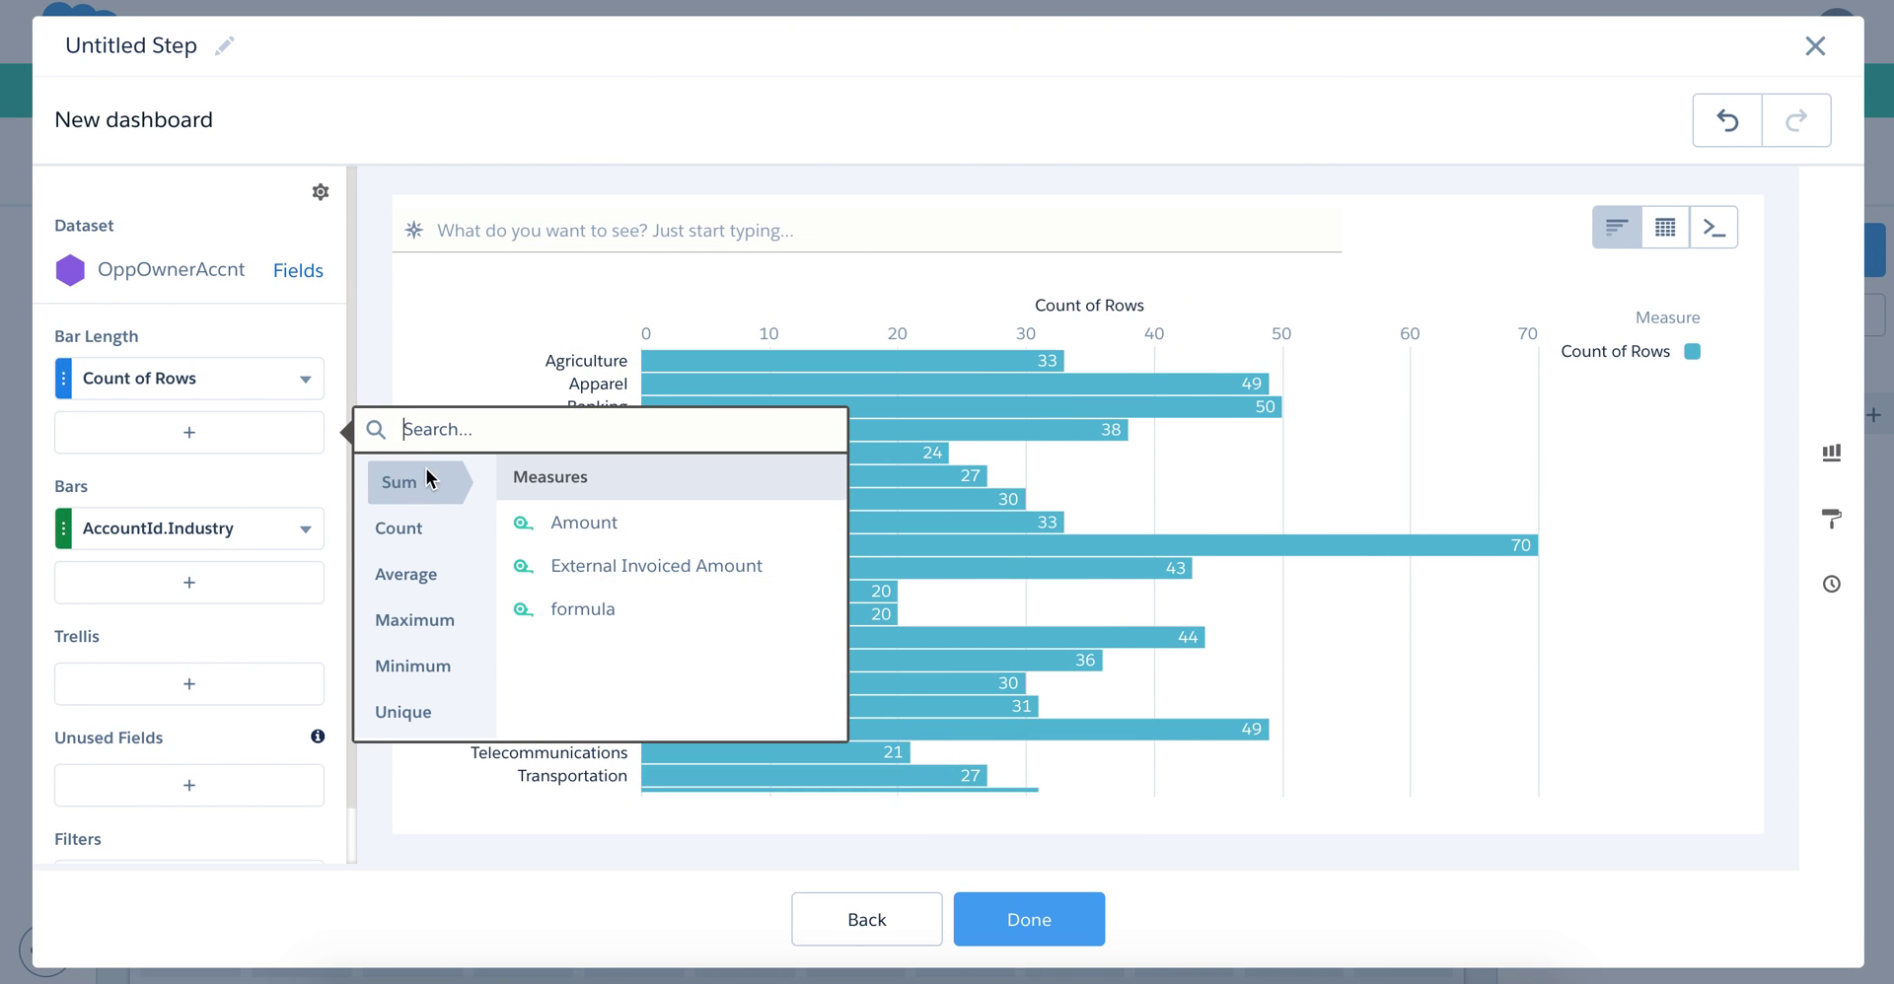
click(583, 523)
Name the step 'industry', then place it as a large chart below the toggles
click(129, 46)
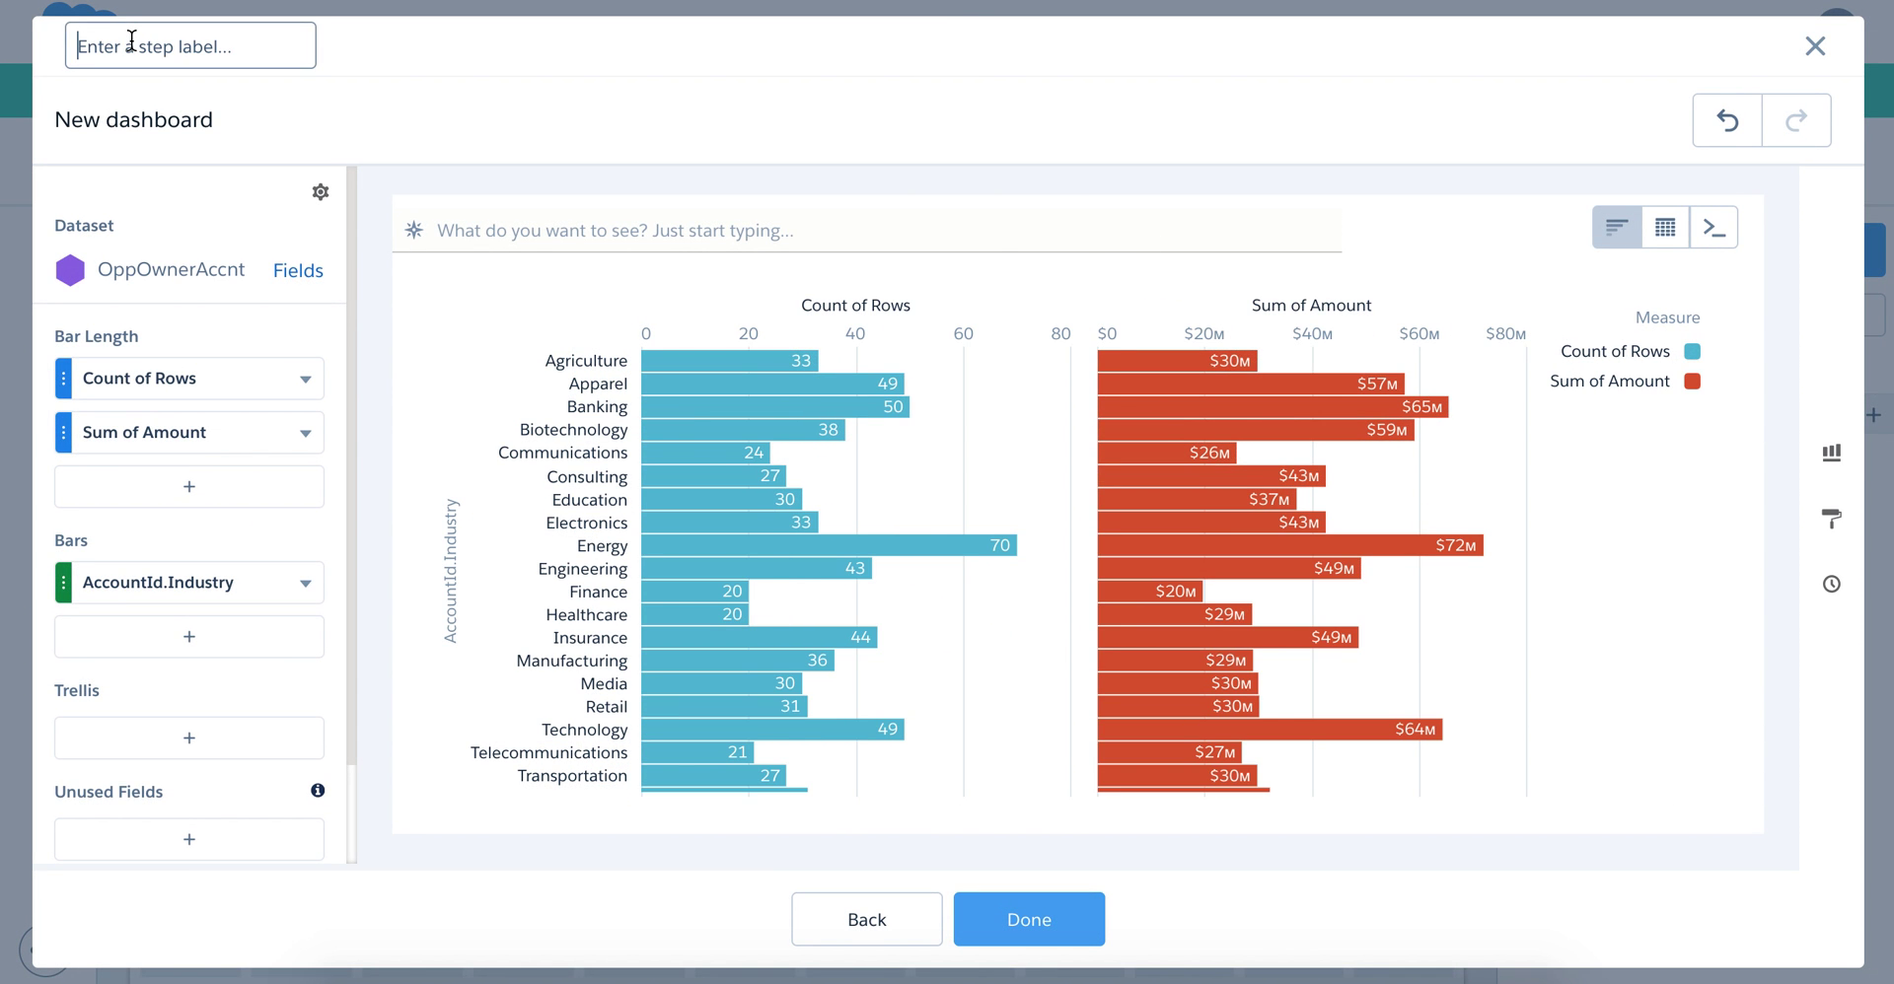
text(industry)
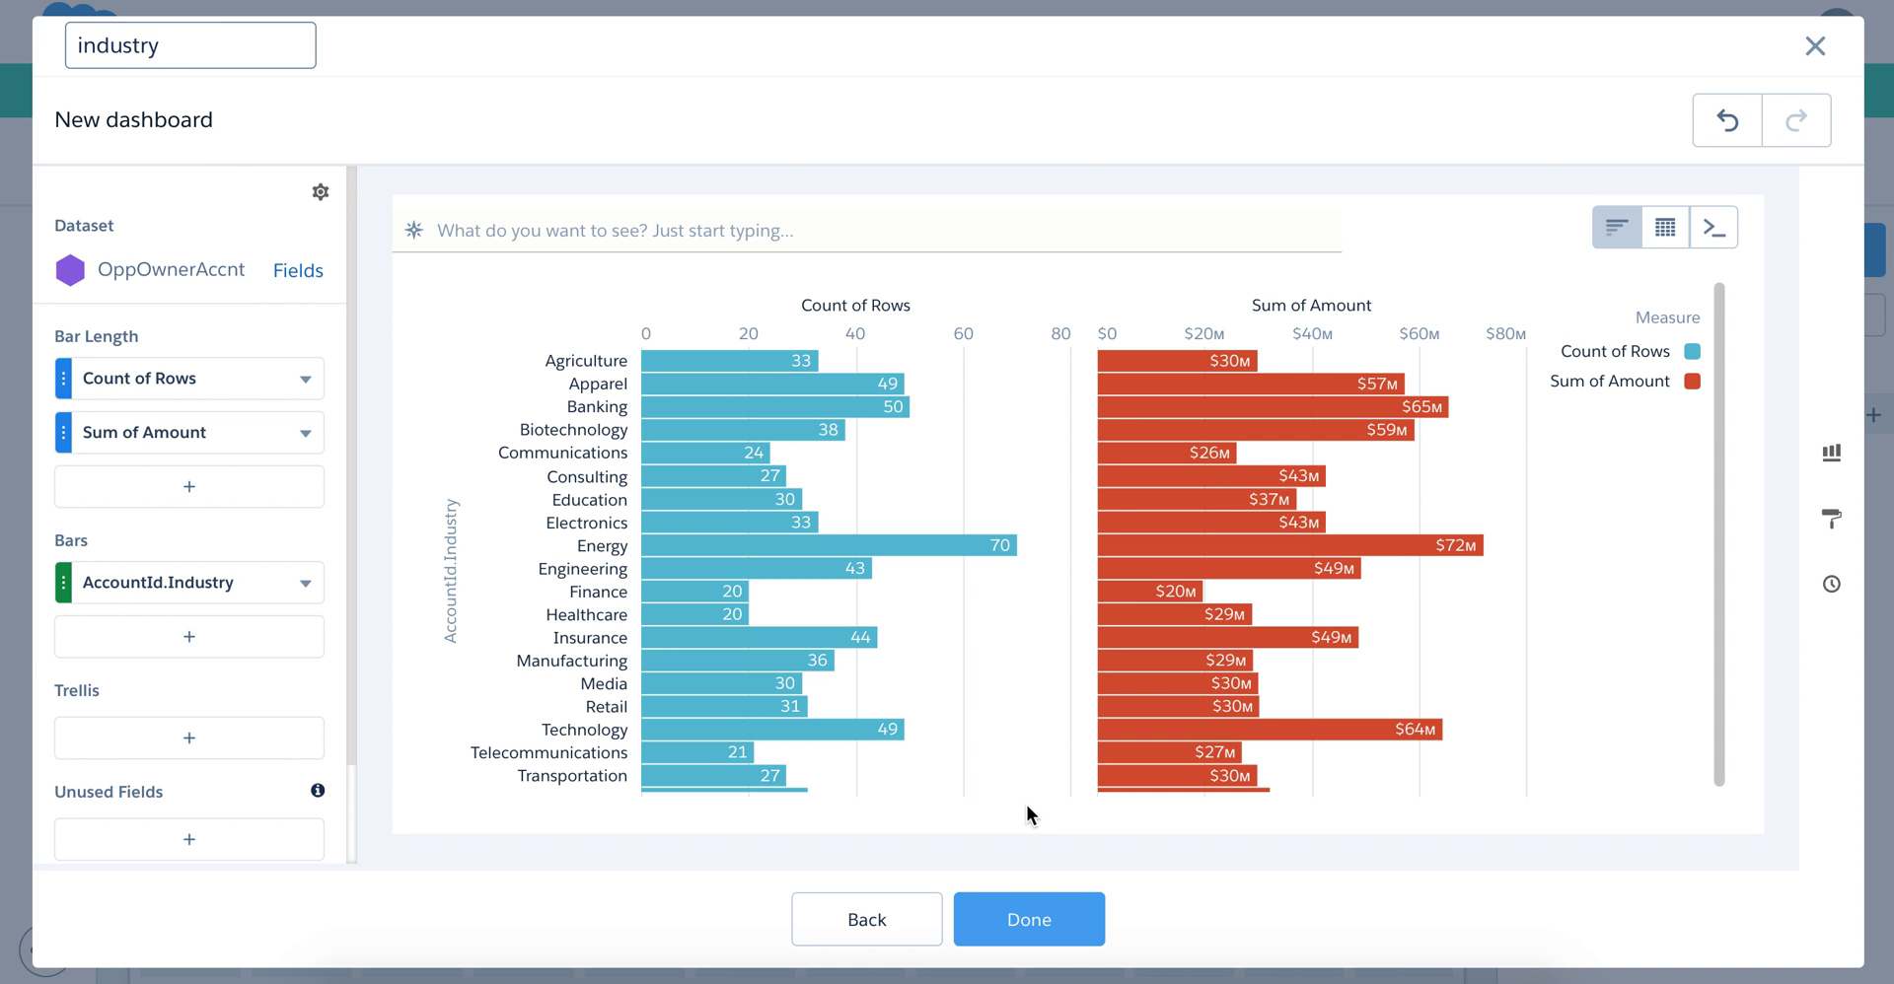
click(1030, 925)
drag(1614, 582, 406, 488)
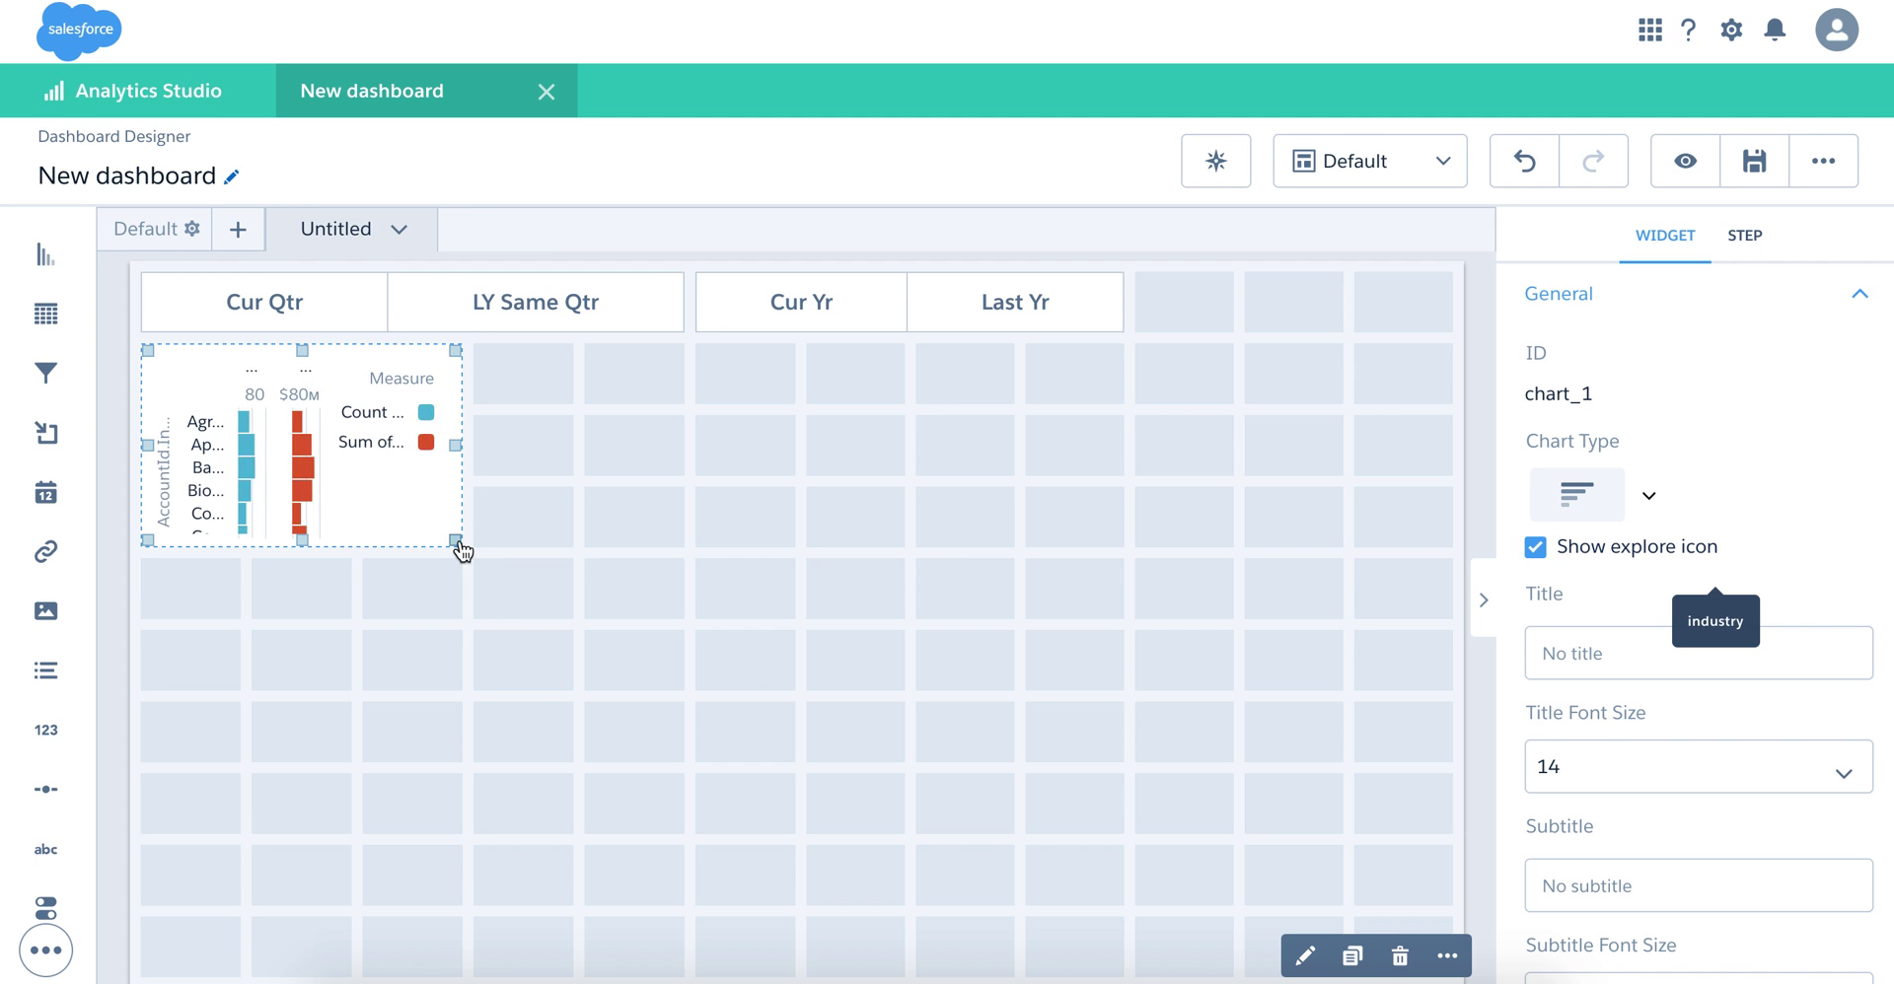
drag(456, 543, 1092, 737)
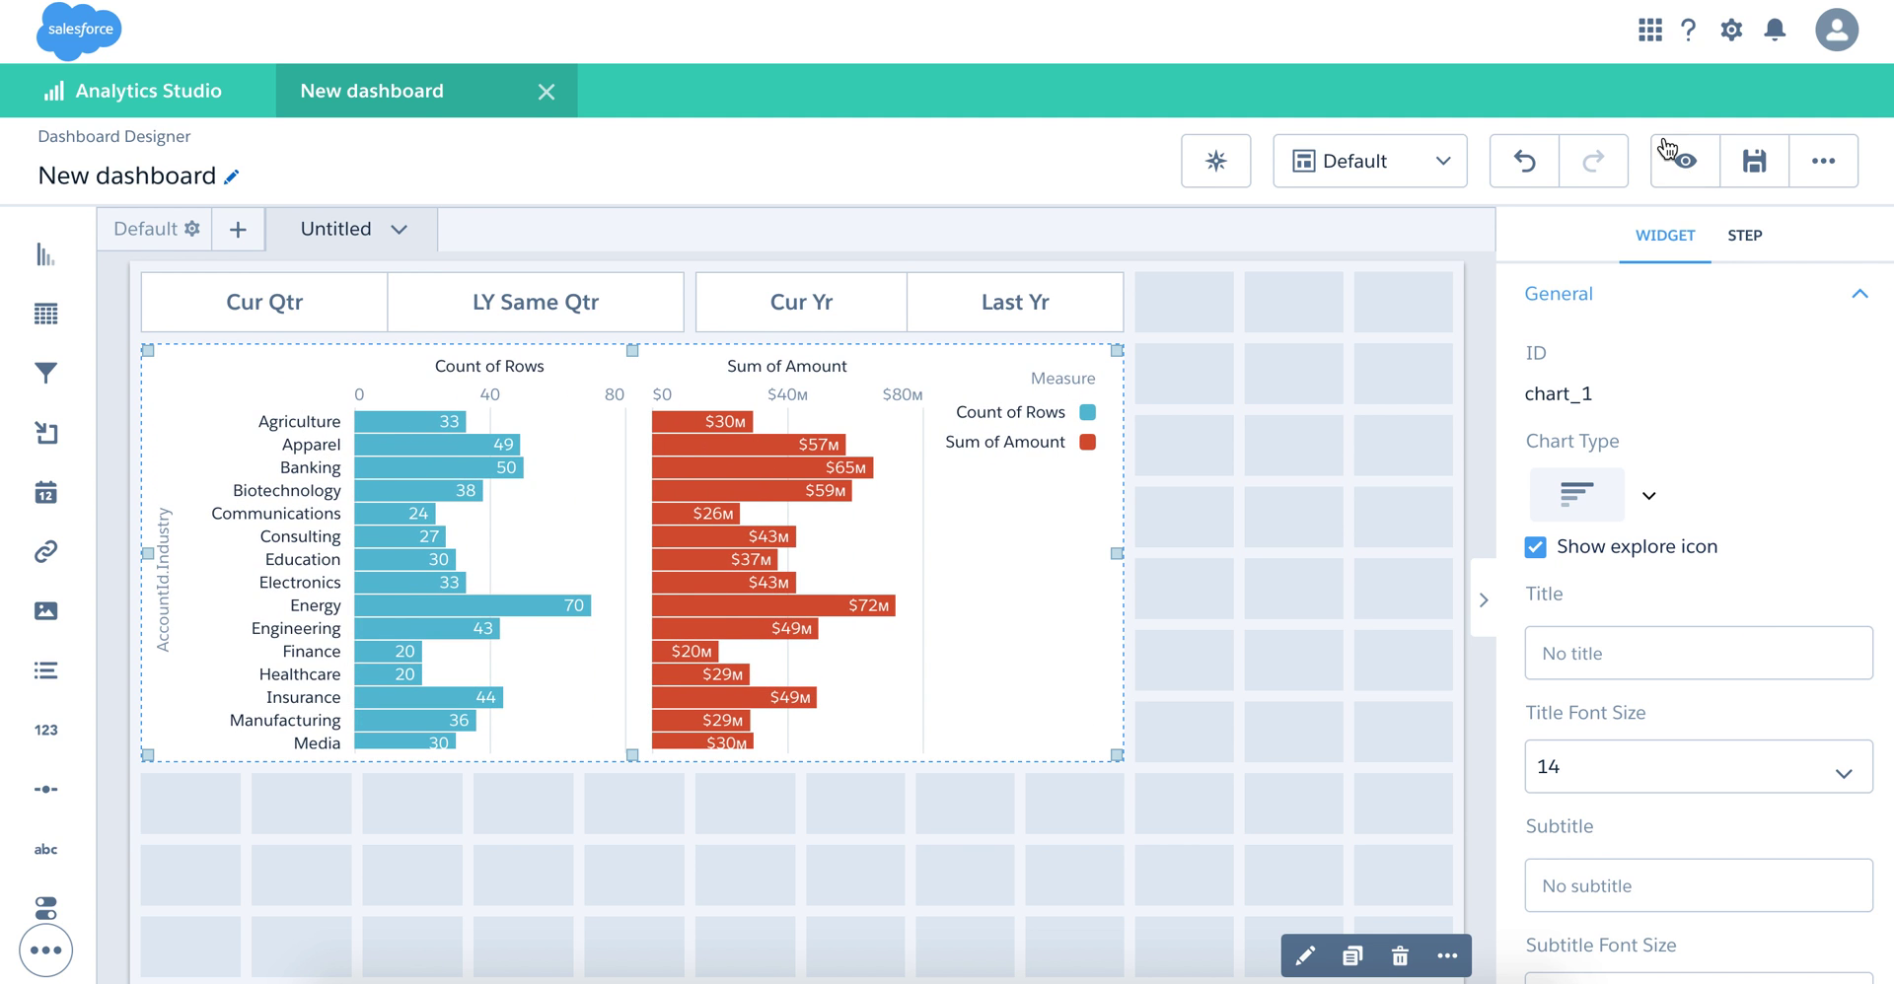
In preview, select Cur Qtr, then LY Same Qtr, deselect it, and return to editing
click(1684, 160)
click(170, 258)
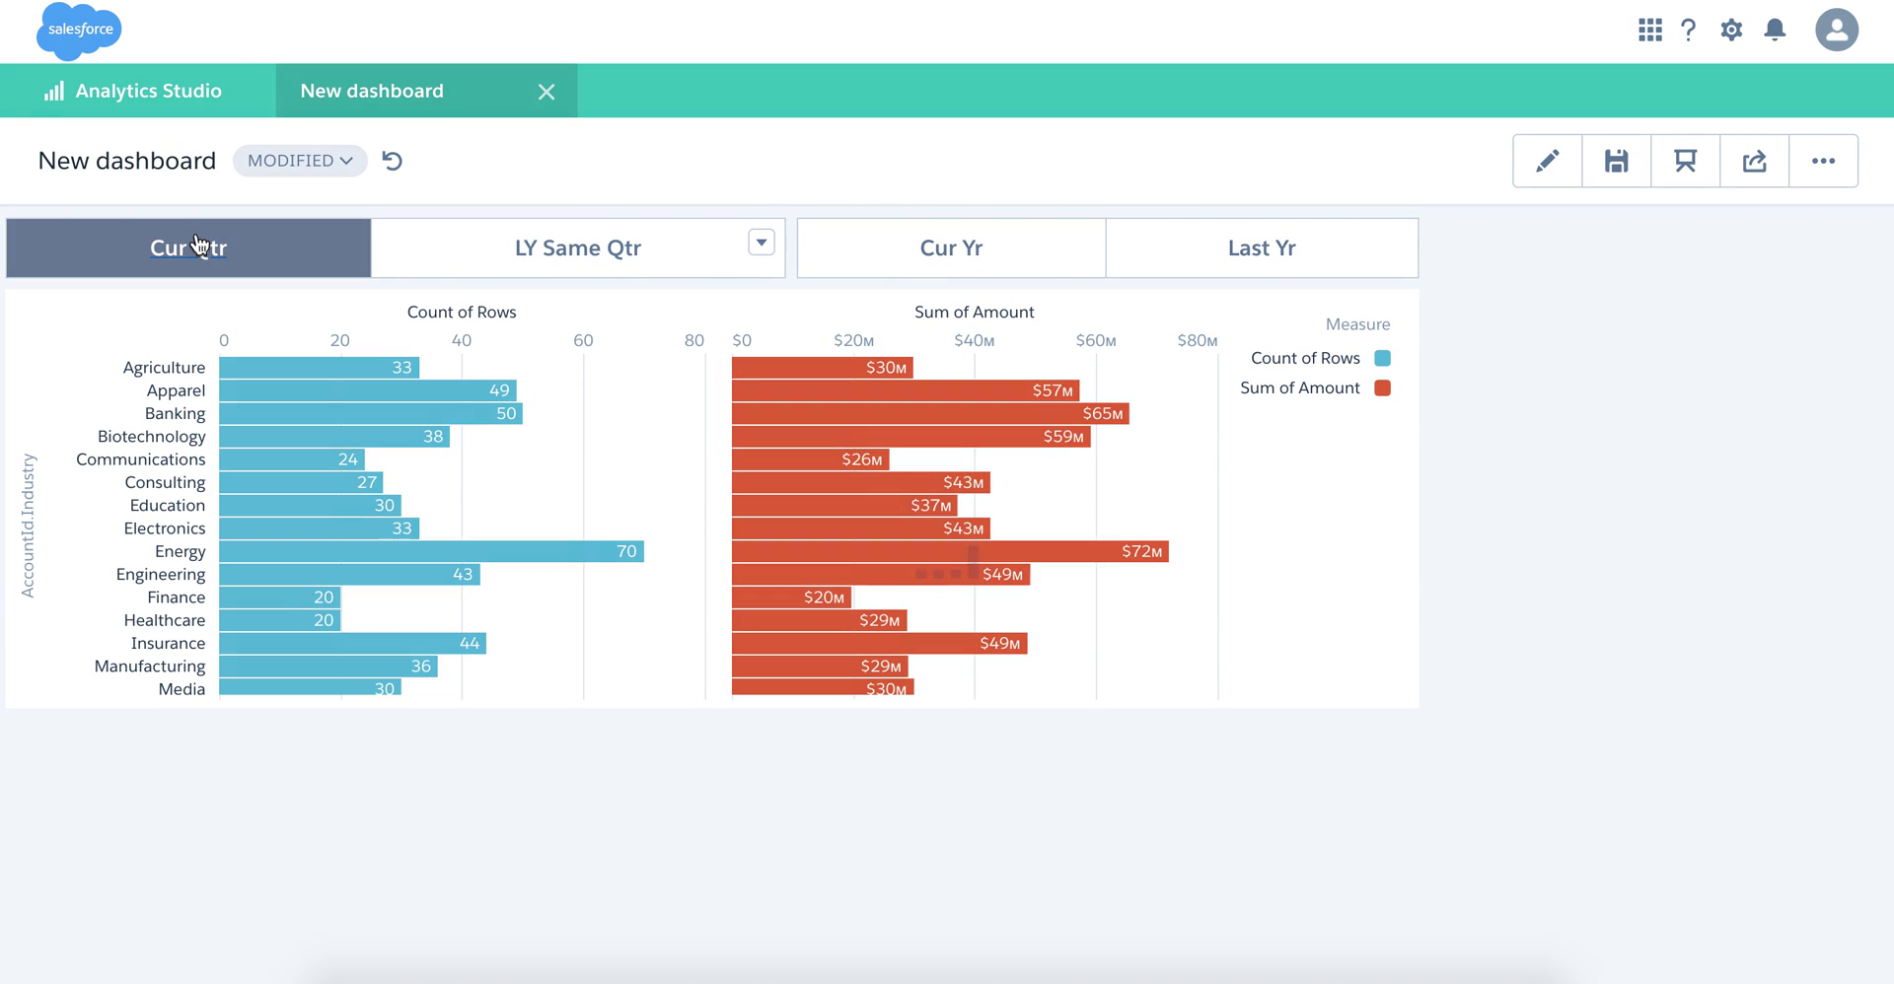
click(519, 266)
click(520, 266)
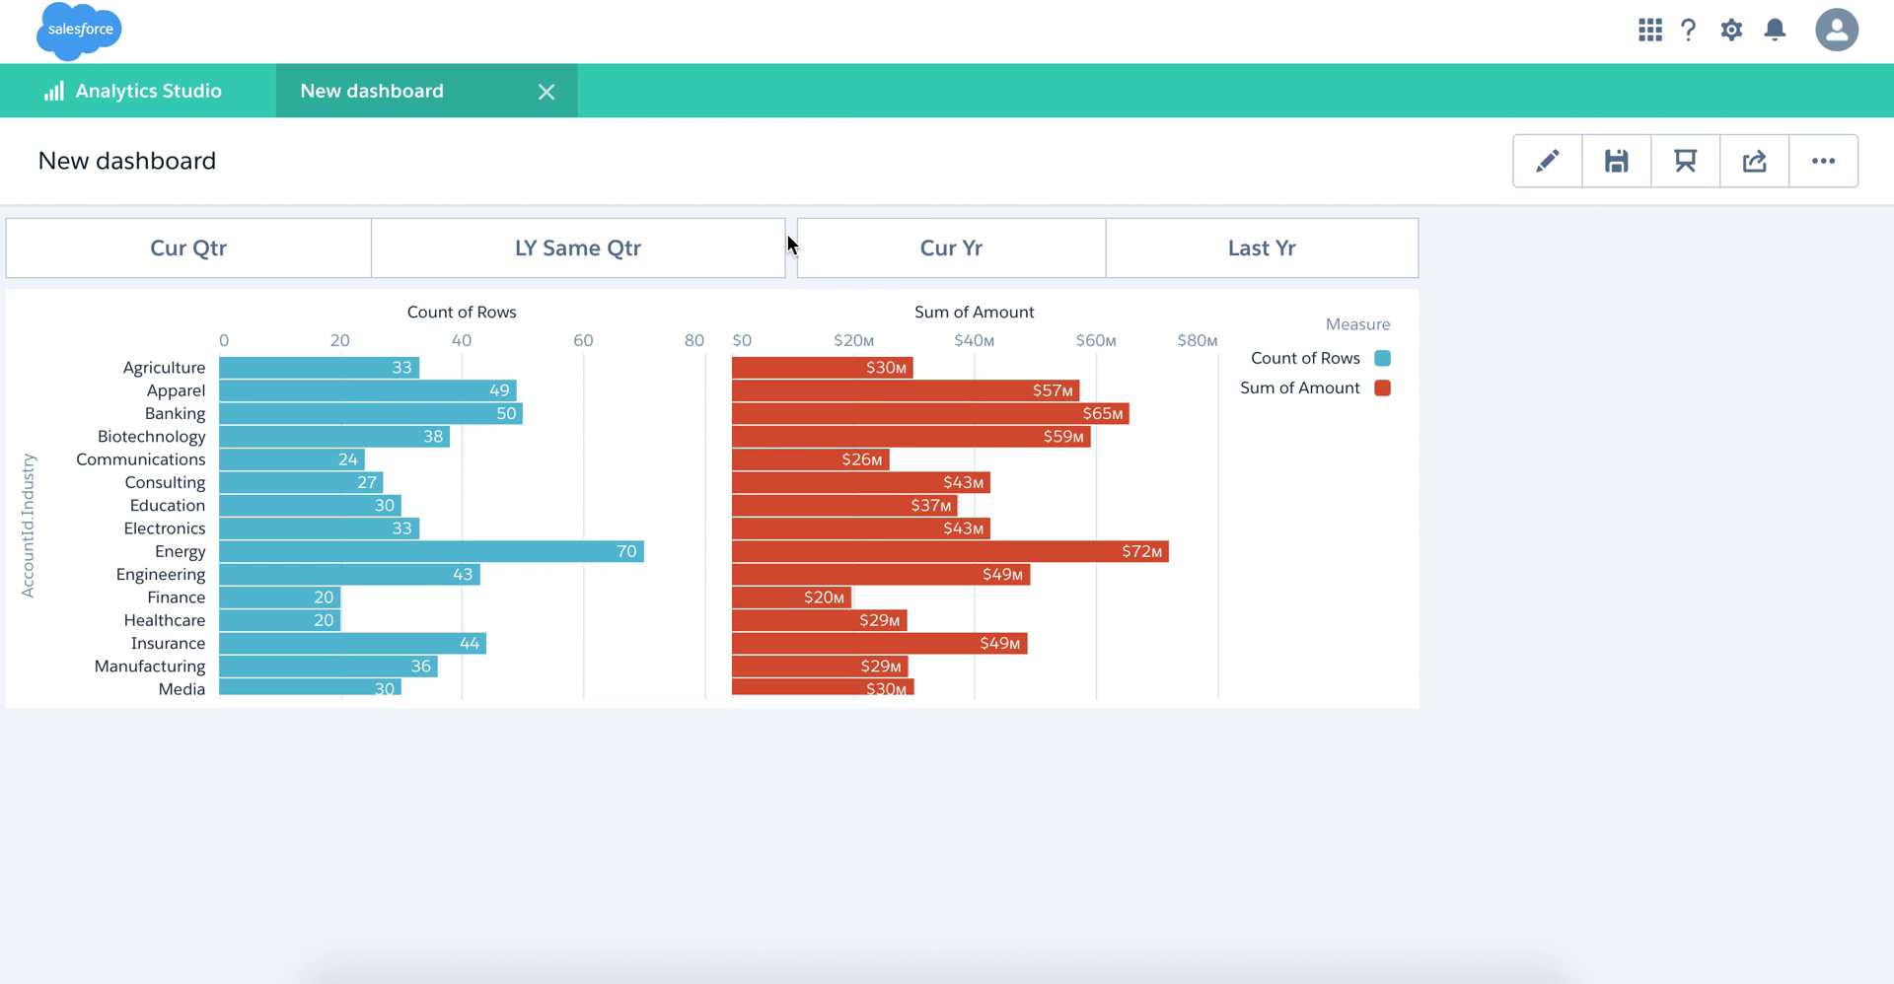
click(1545, 162)
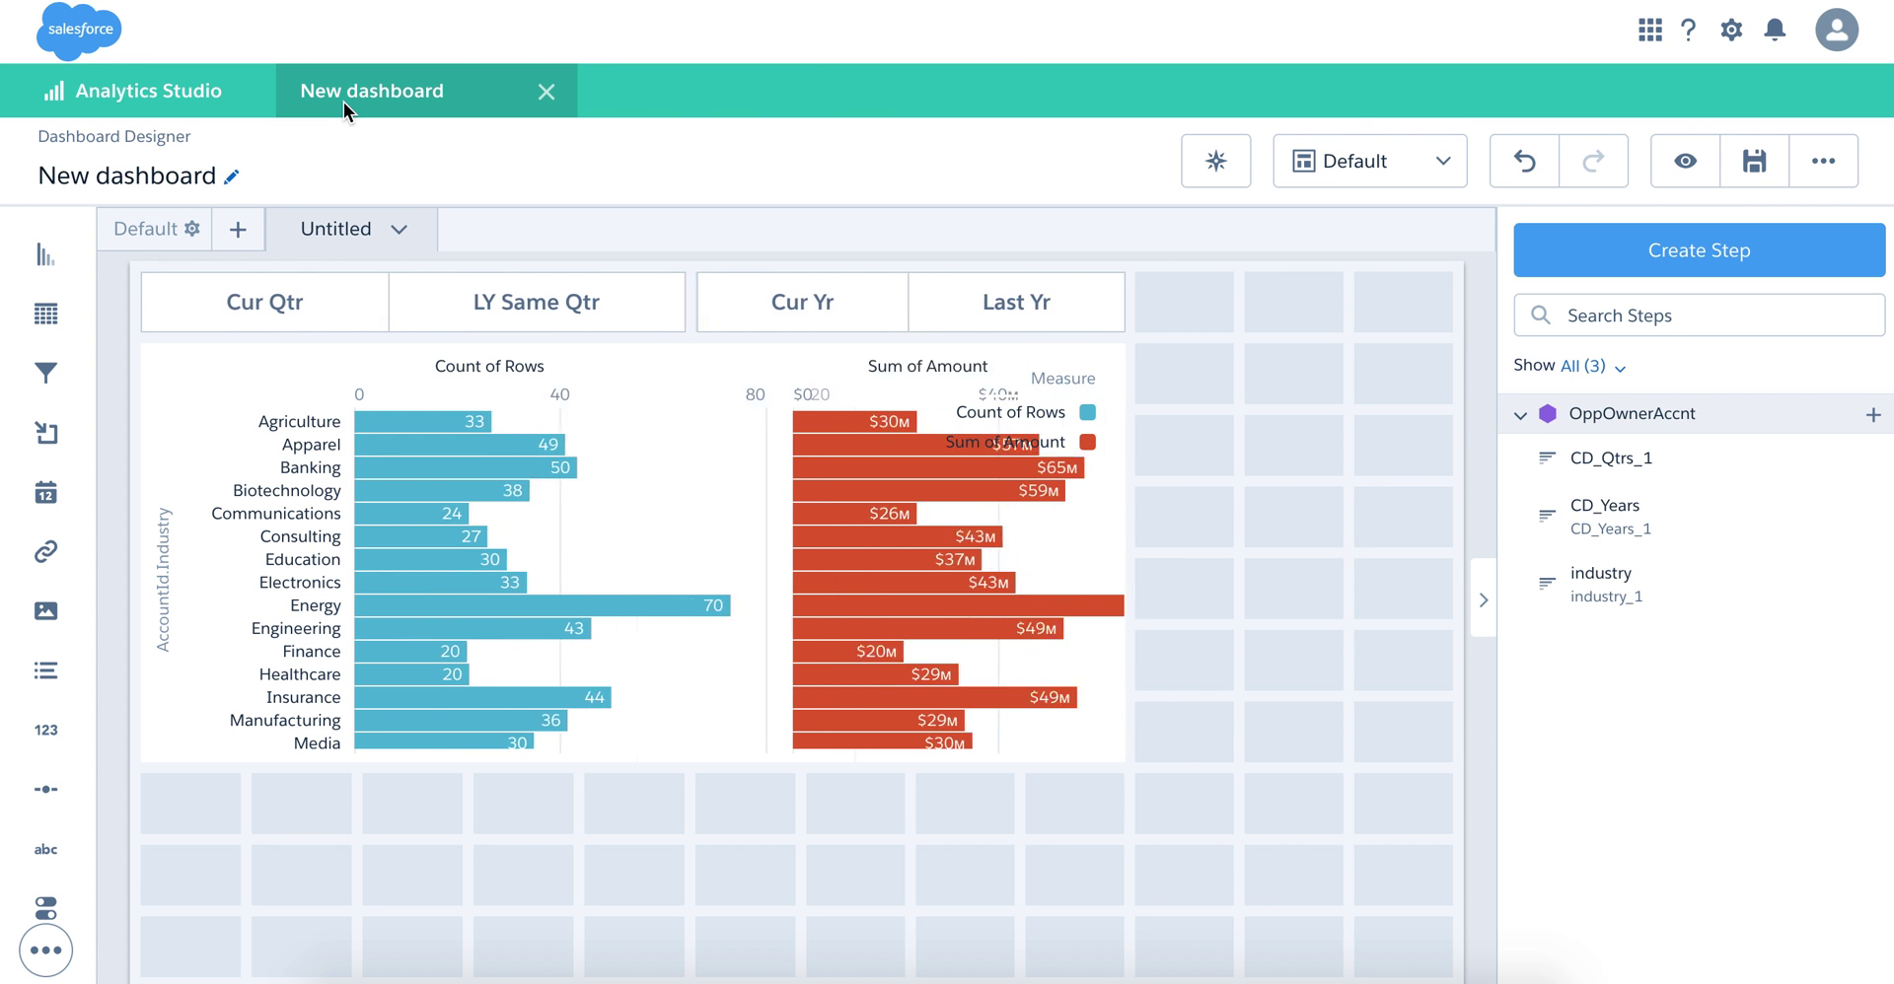
Set the layout's cell spacing to Horizontal 0 and Vertical 8, then preview
click(122, 239)
scroll(1666, 576, down, 3)
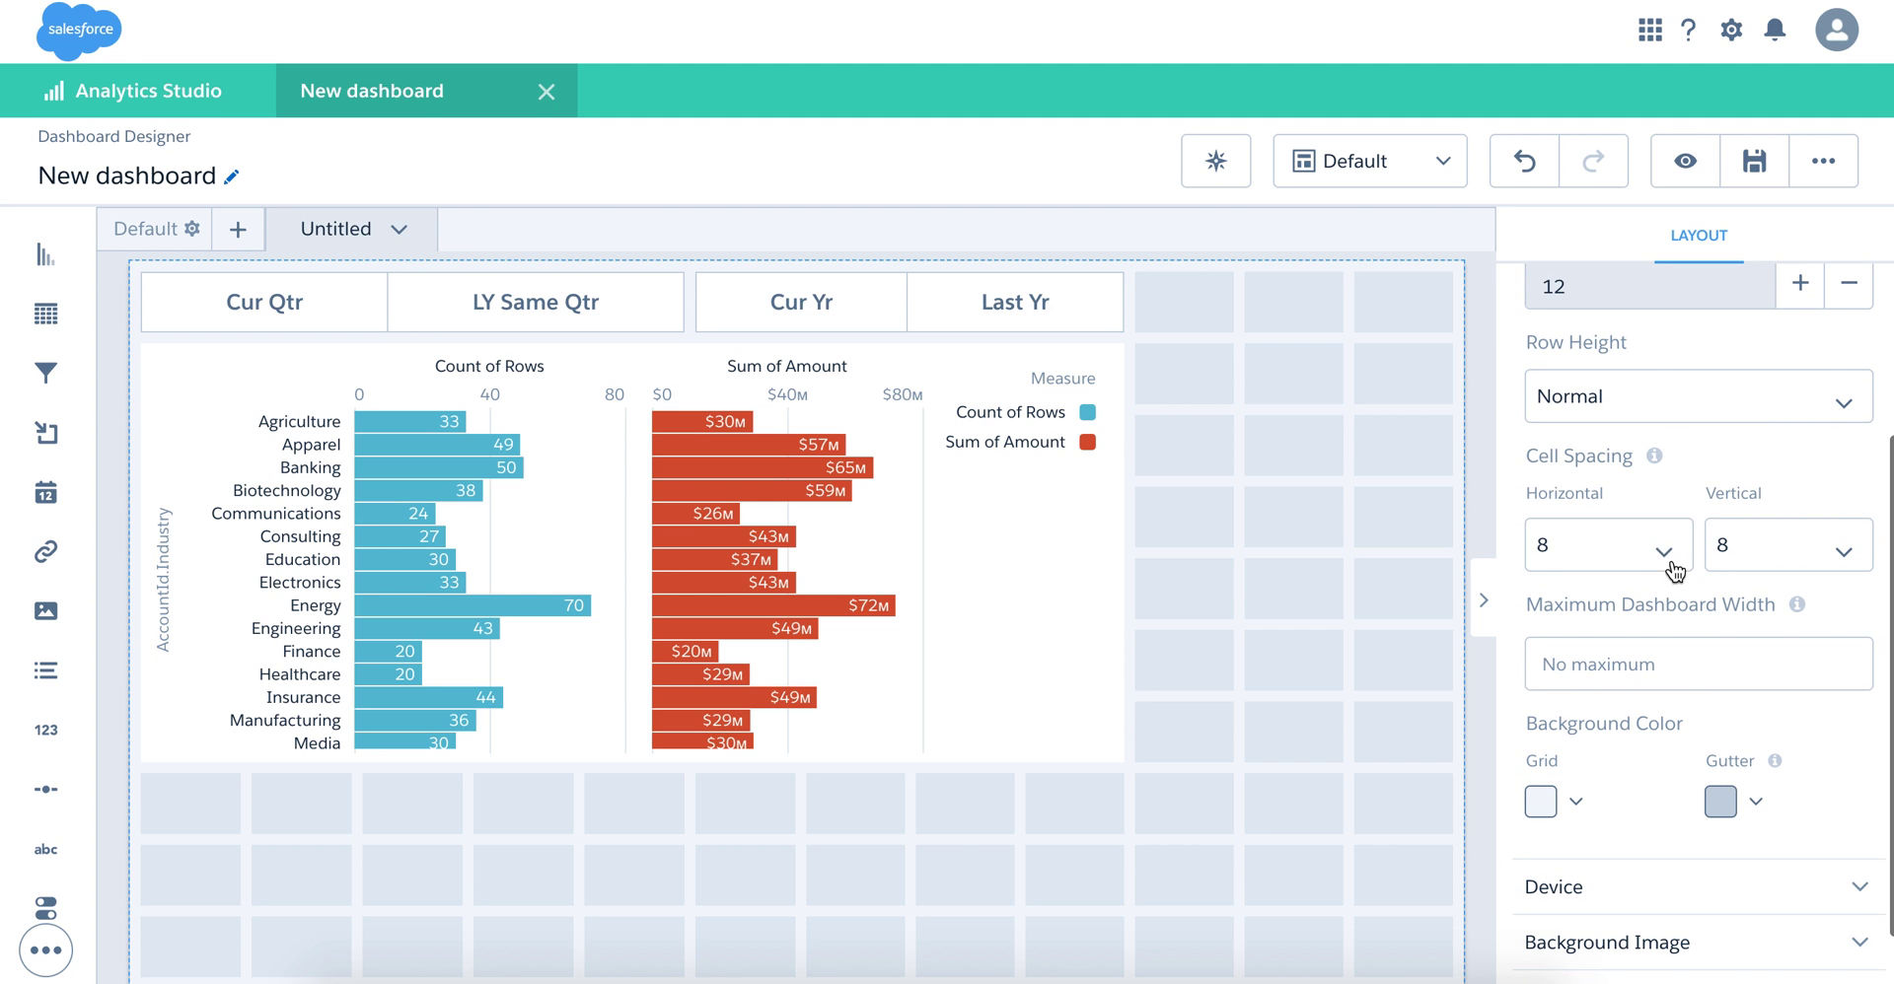
click(1768, 560)
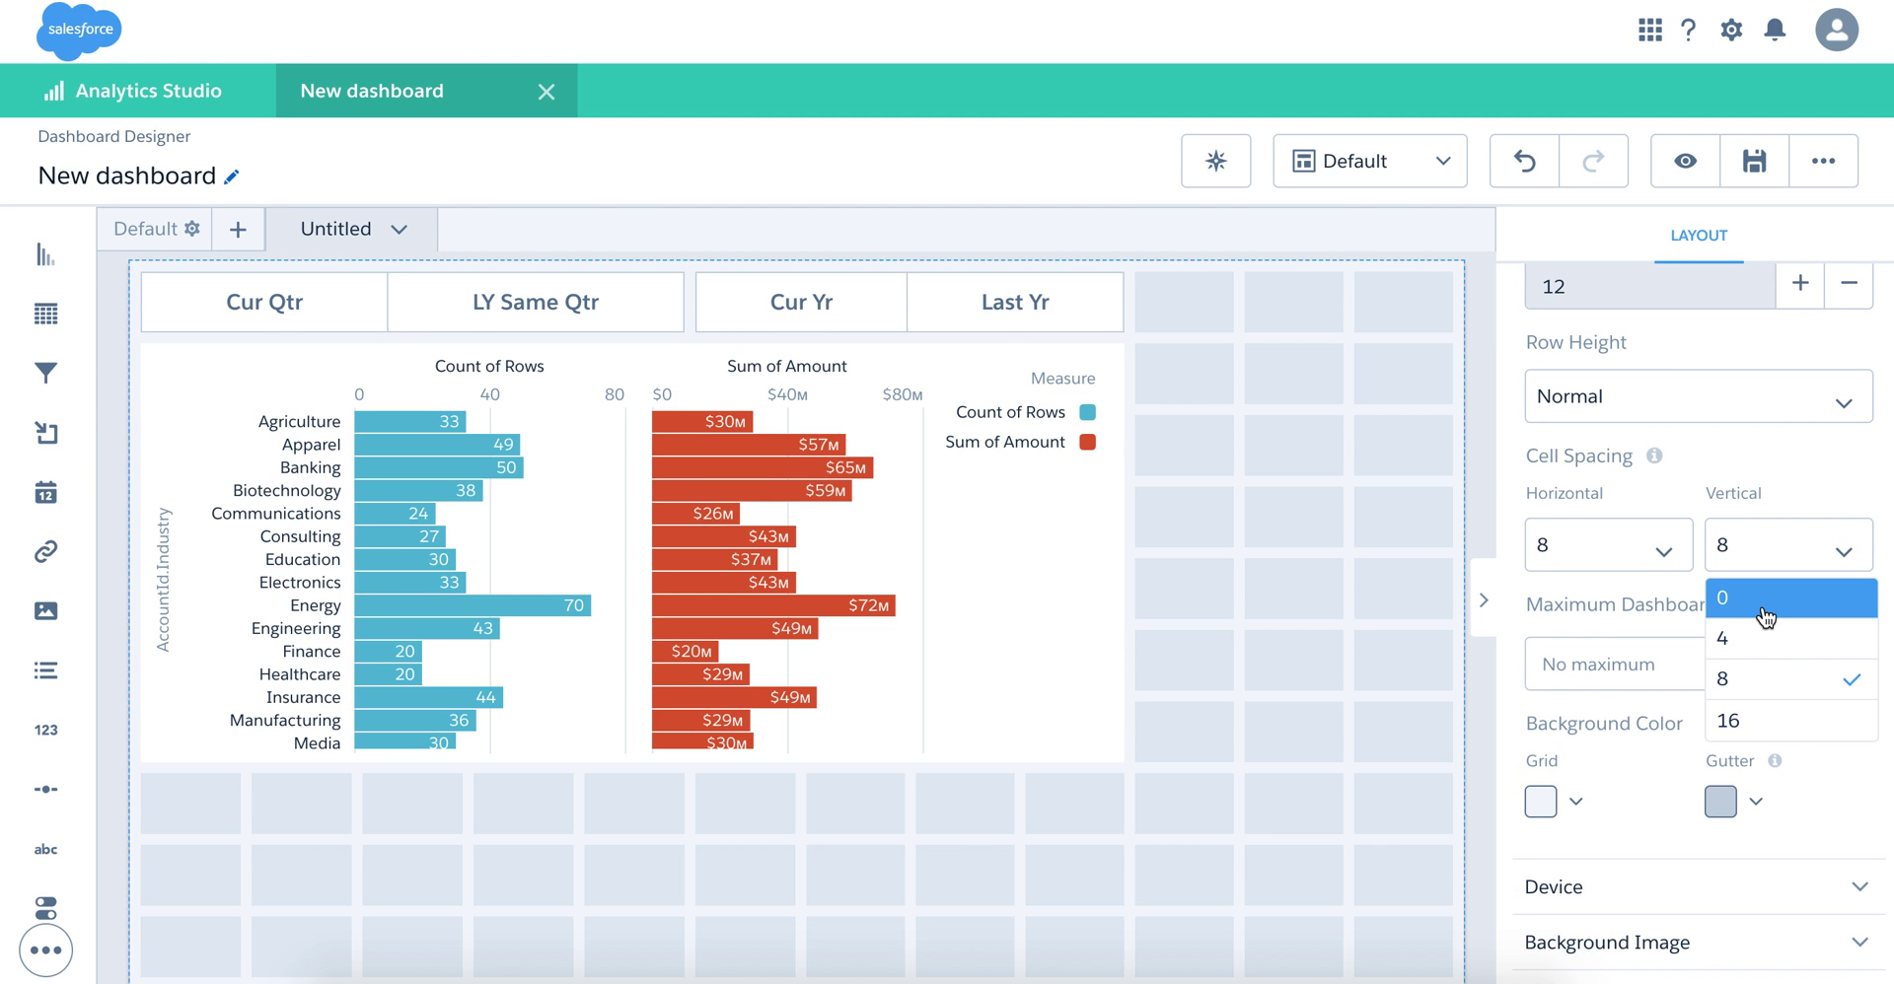
click(1766, 604)
click(1763, 570)
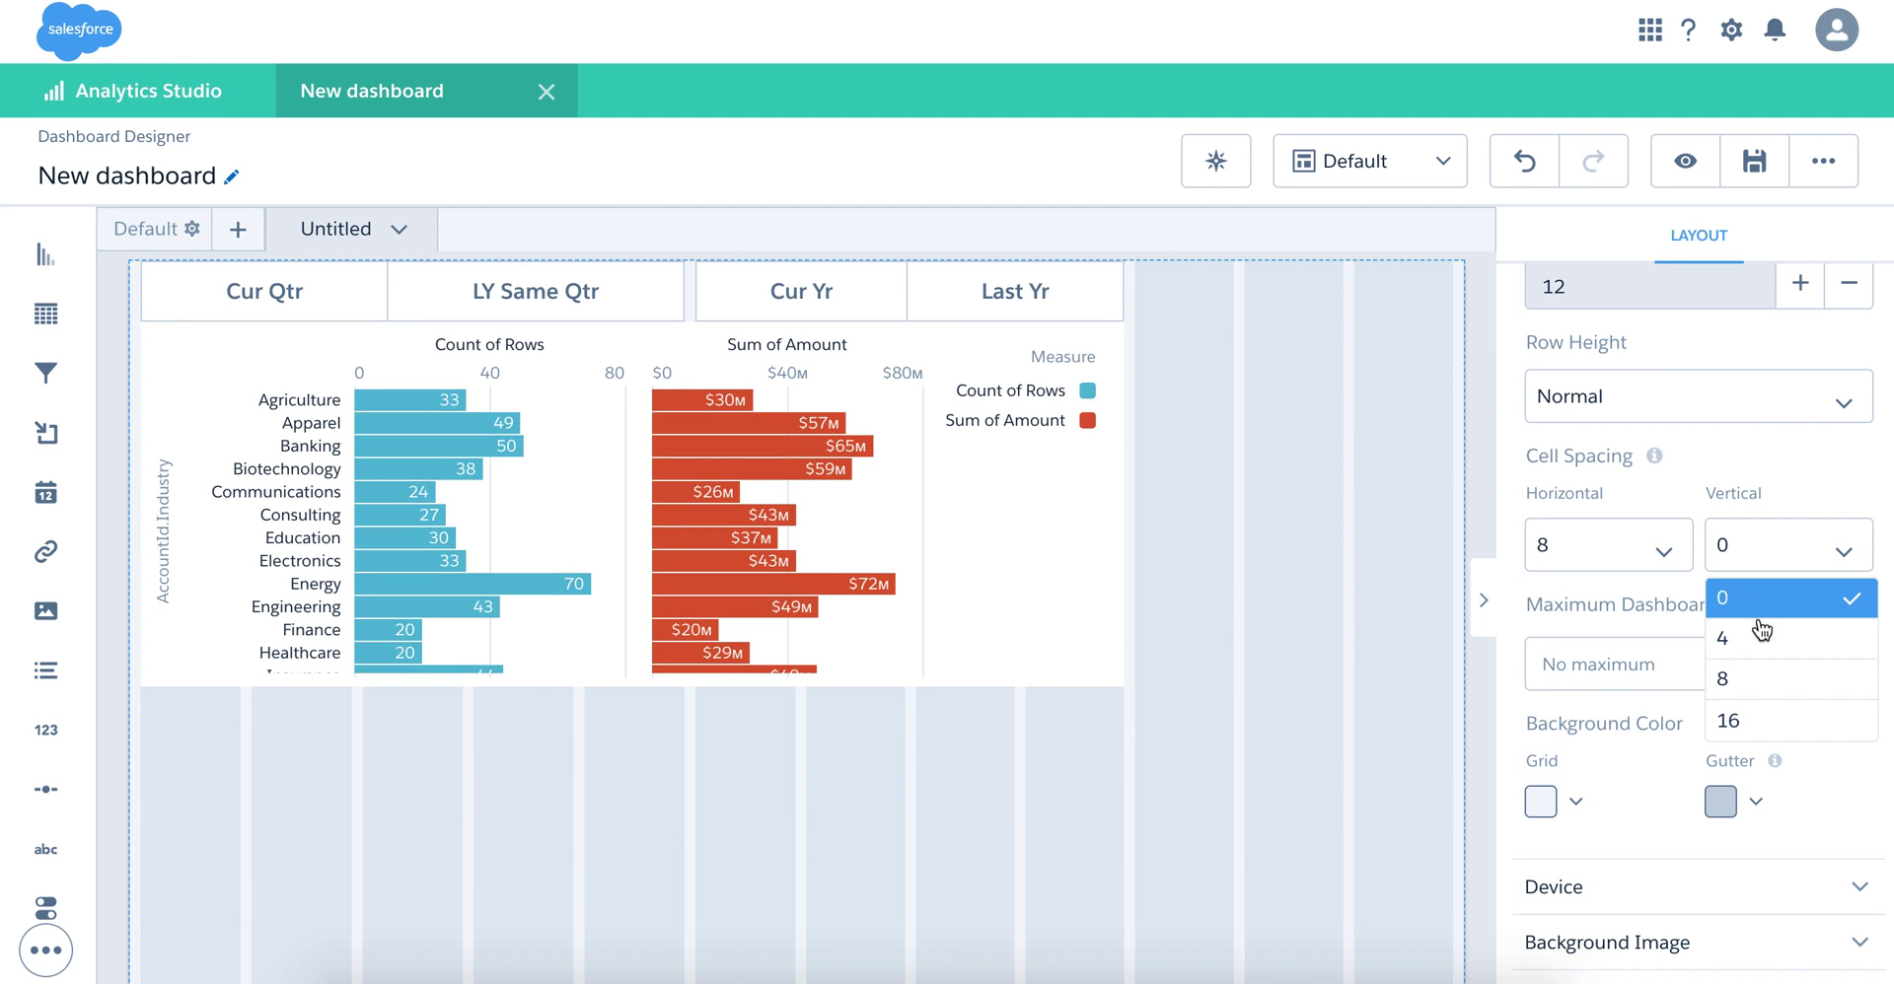
click(1761, 678)
click(1619, 552)
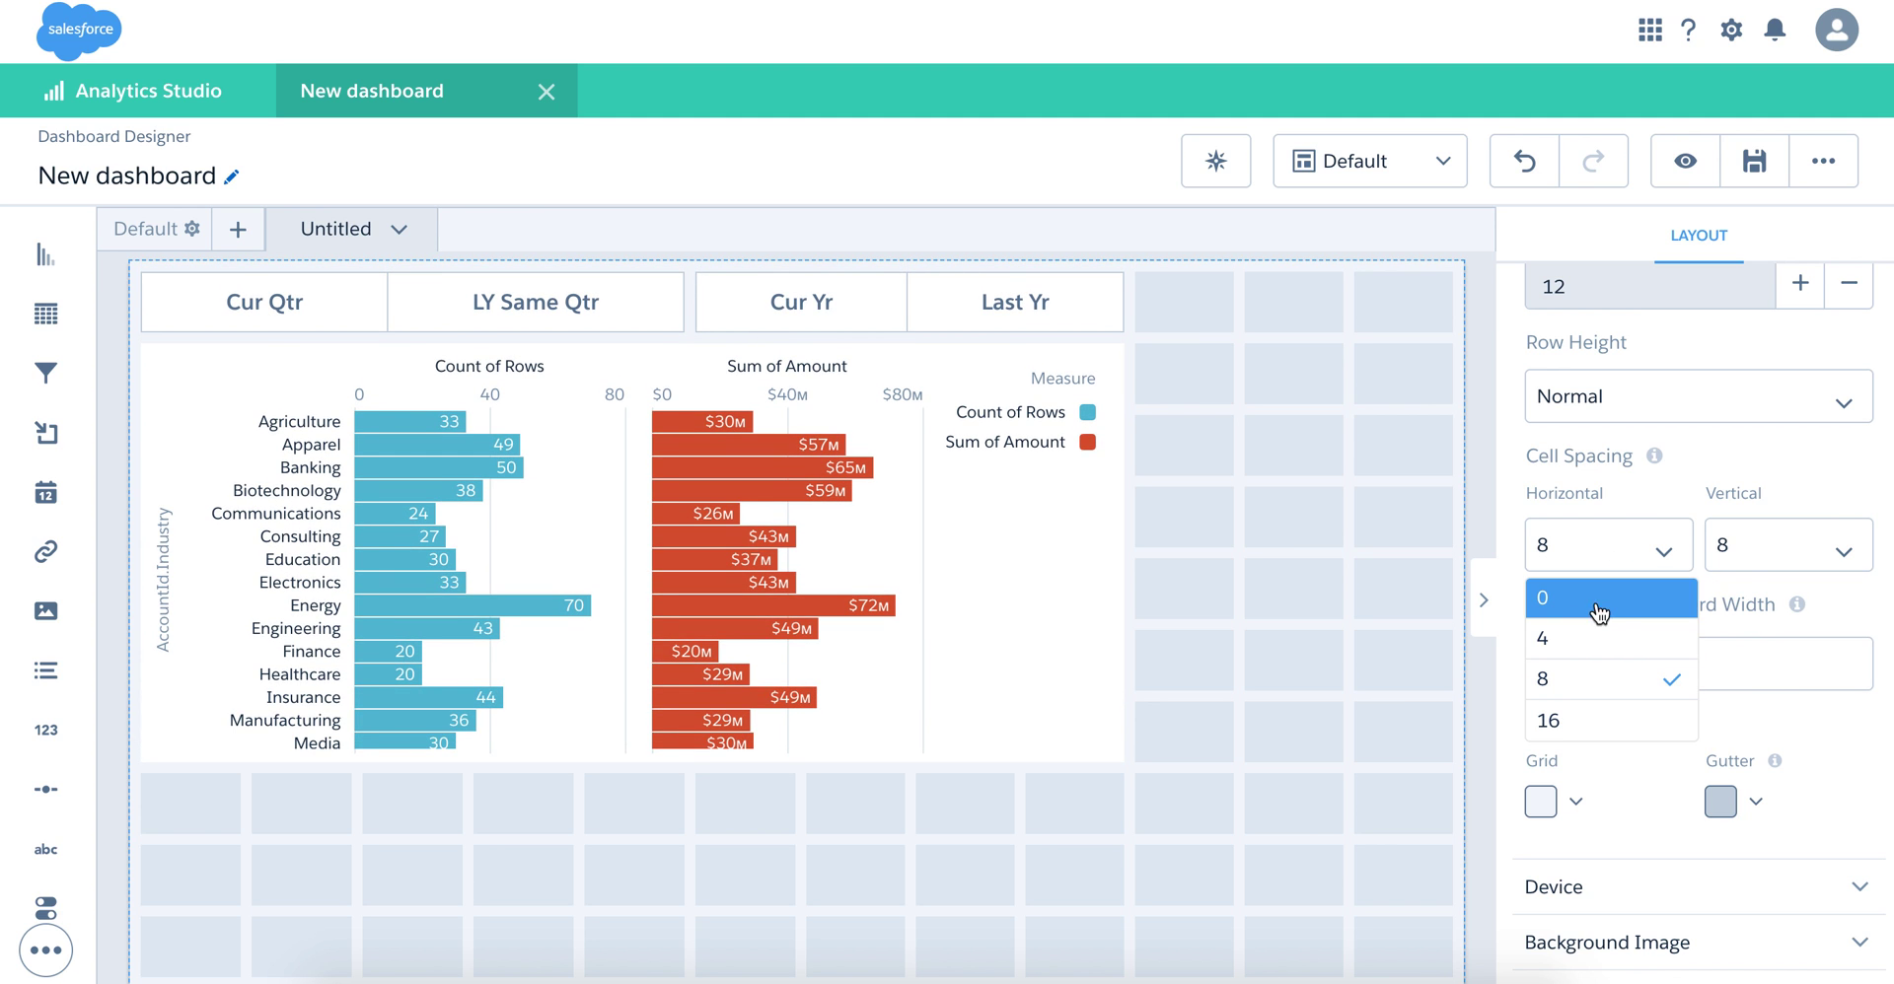
click(1588, 597)
click(1685, 161)
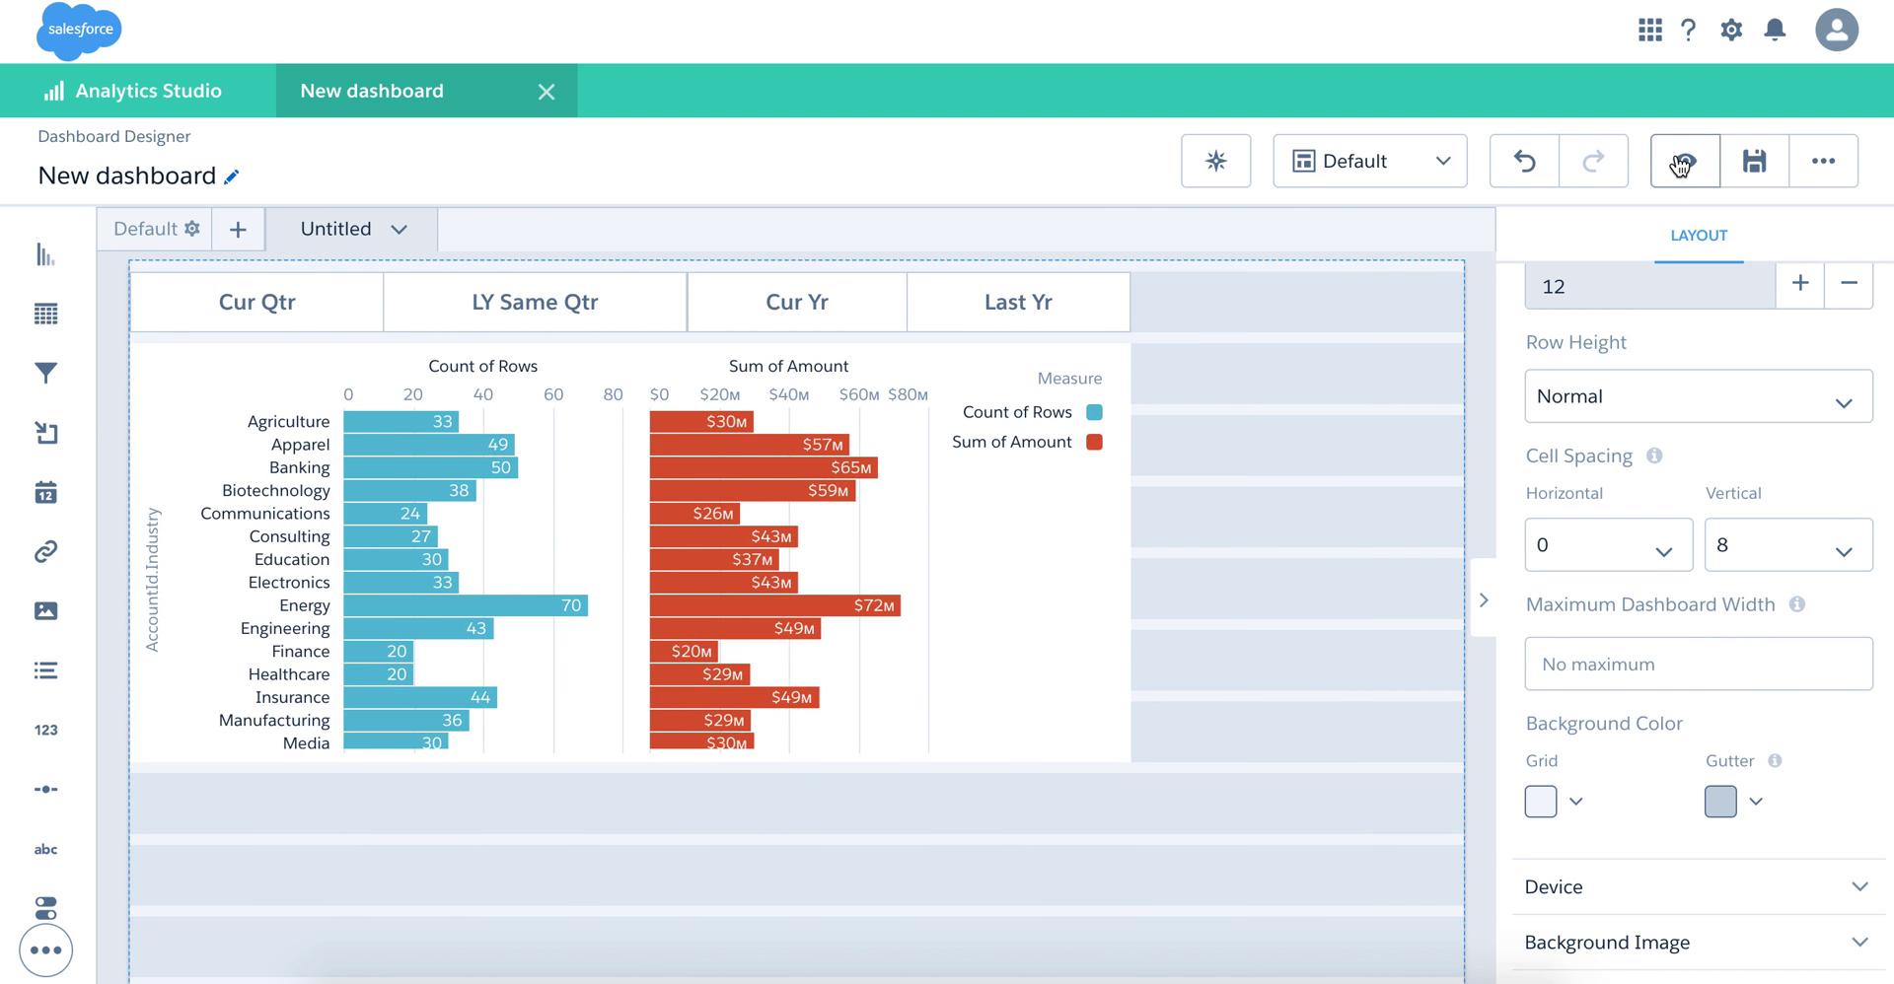